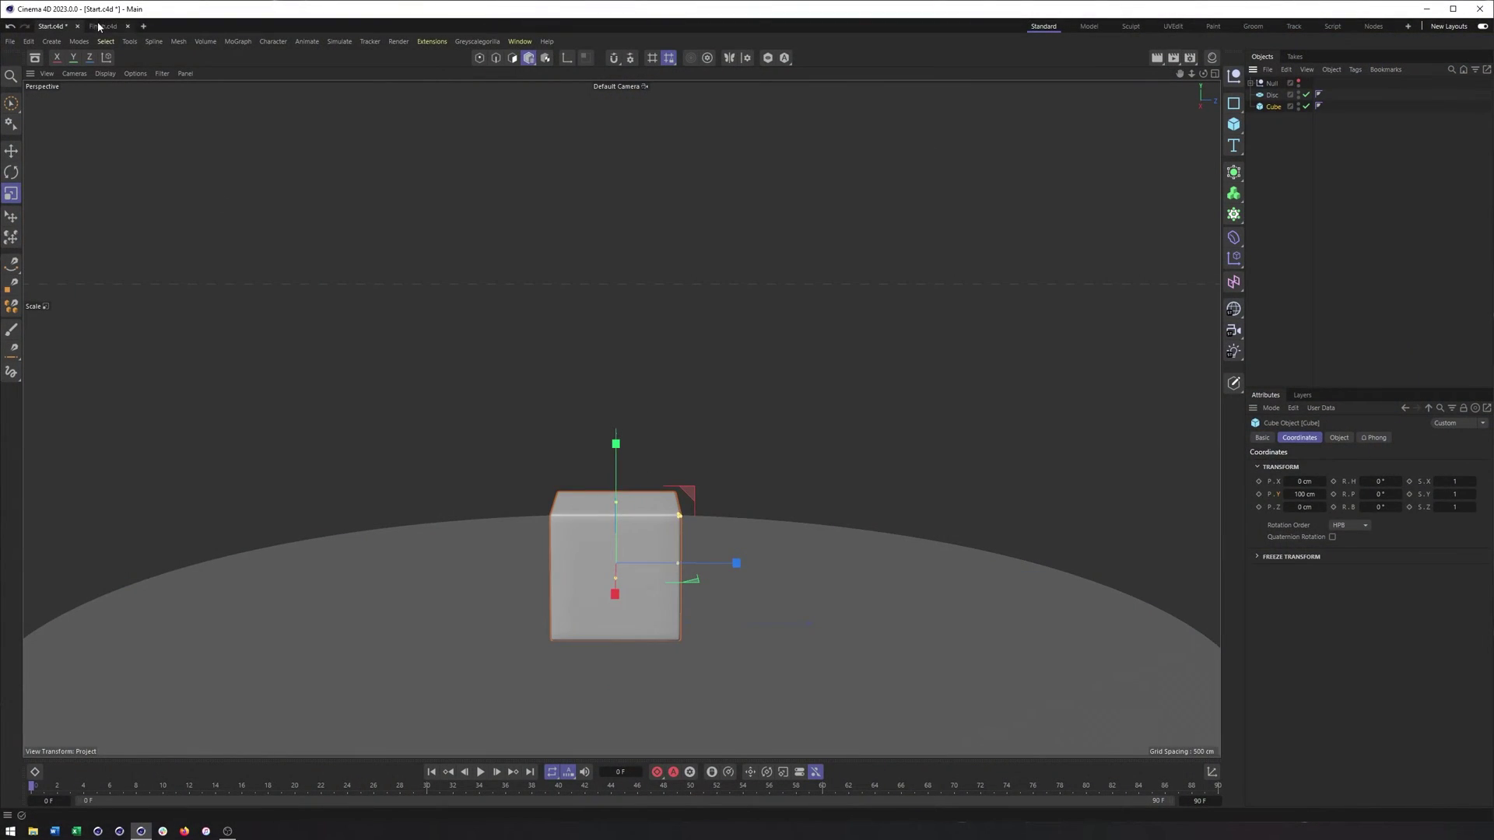
Step: Play the finished squash-and-stretch animation in Finish.c4d, select its deformer, and return to Start.c4d
click(101, 27)
click(481, 777)
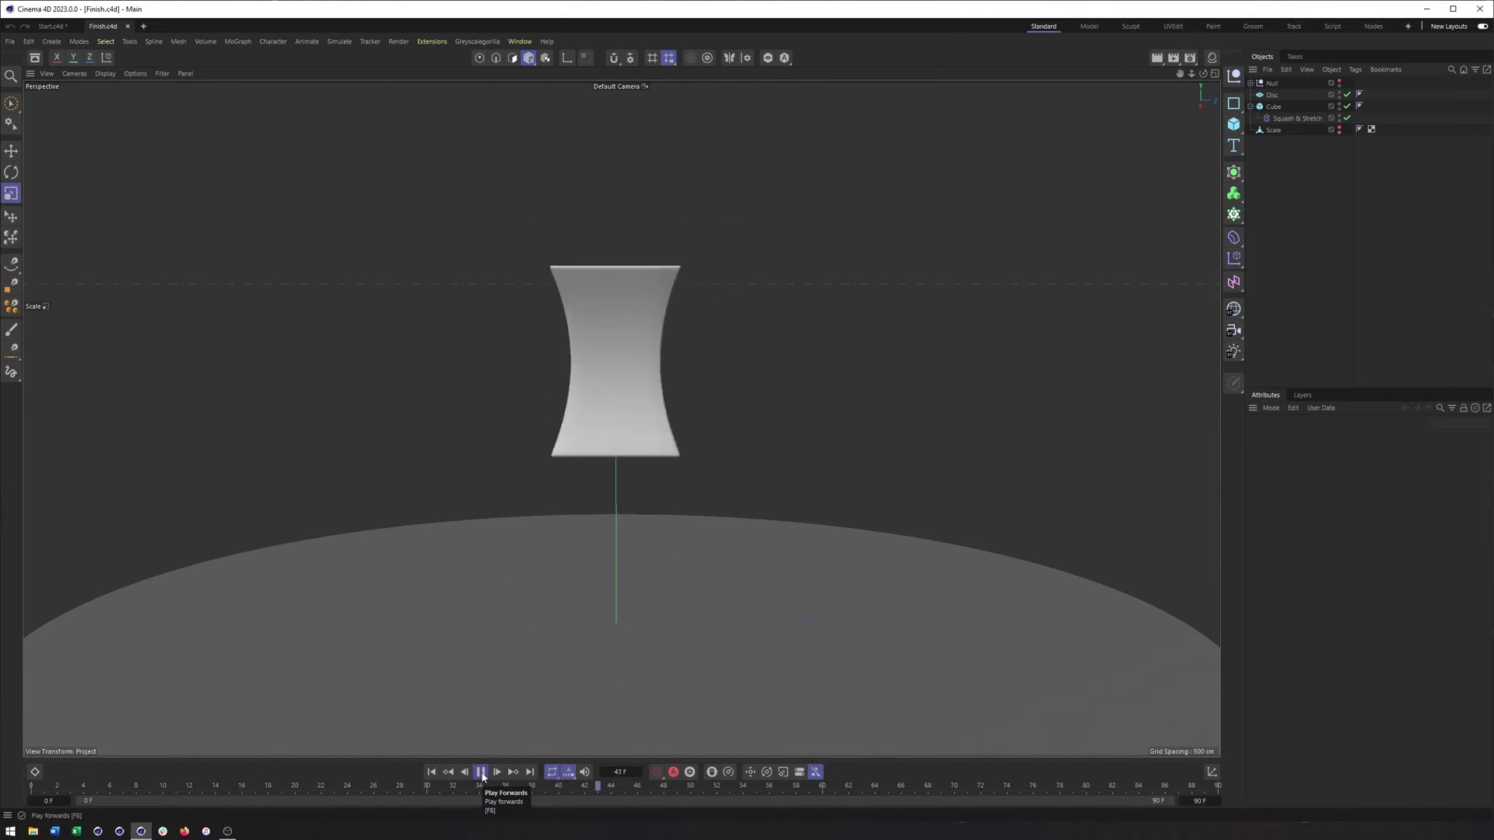
click(1285, 118)
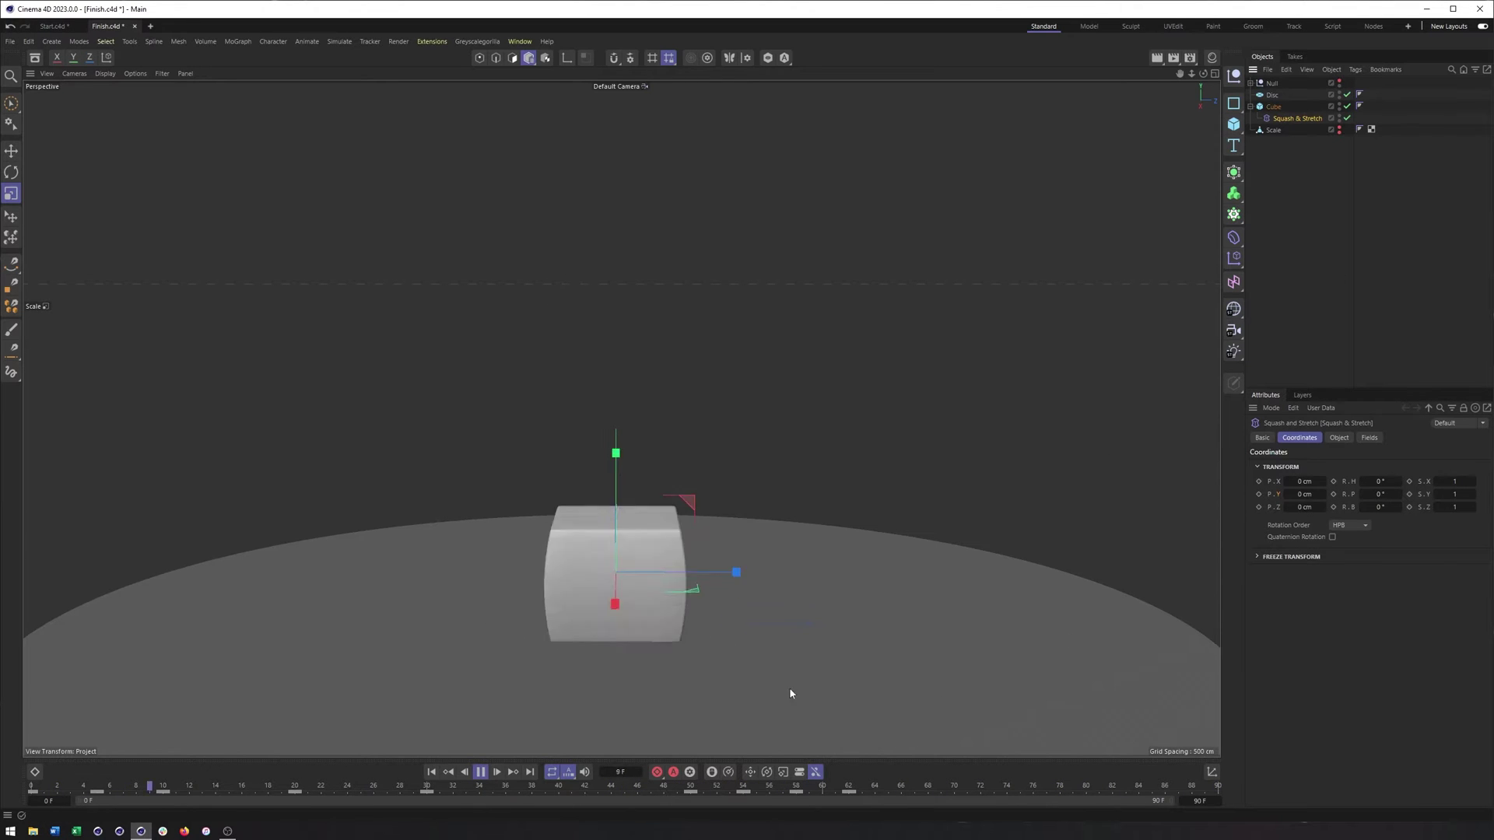
click(479, 773)
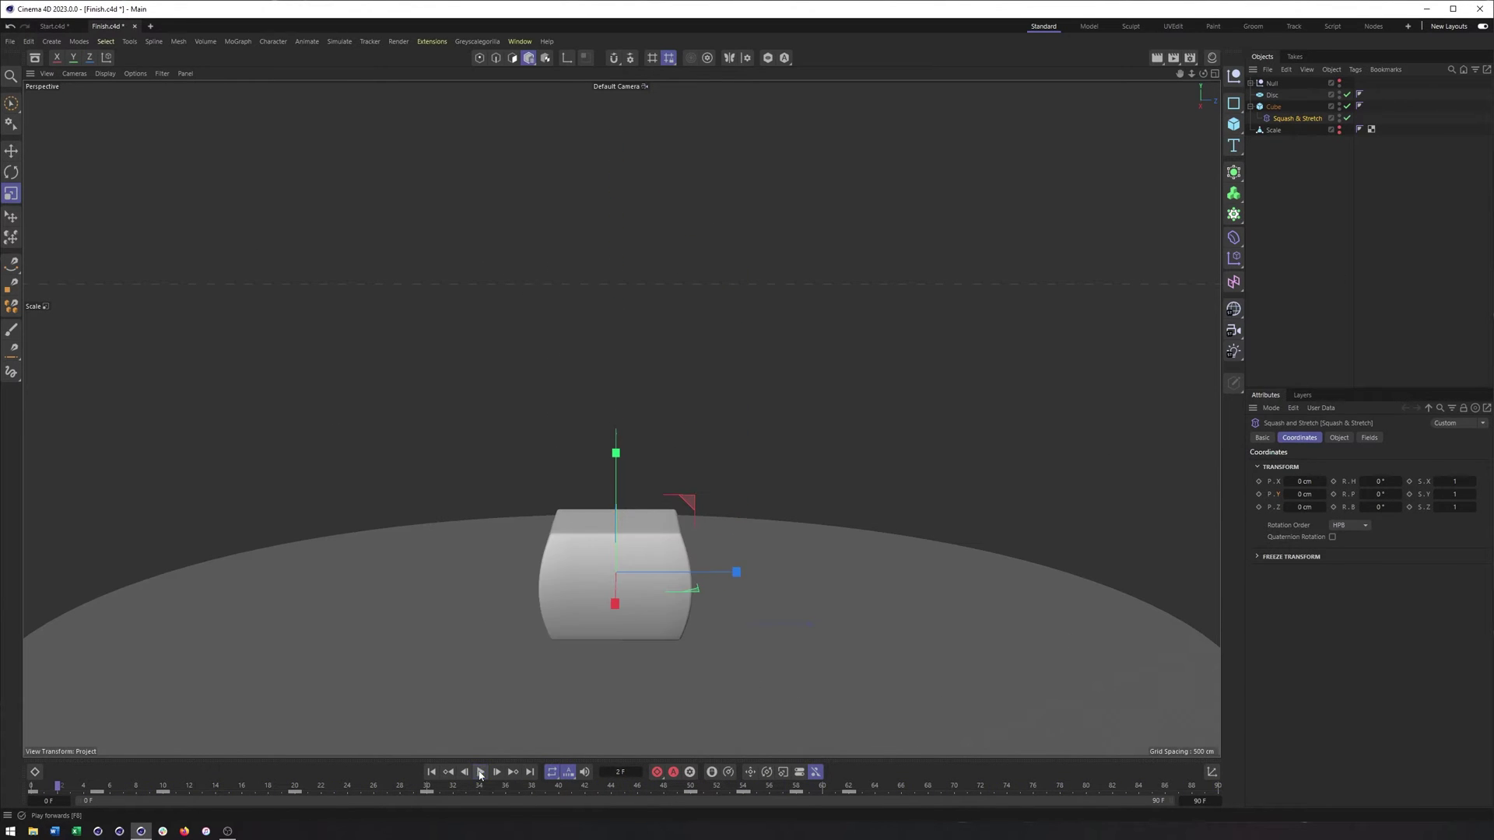
click(48, 27)
Step: Examine the cube's segment settings and its mesh subdivisions with edge lines displayed, restoring plain Gouraud Shading at the end
alt+middle_drag(765, 577, 767, 537)
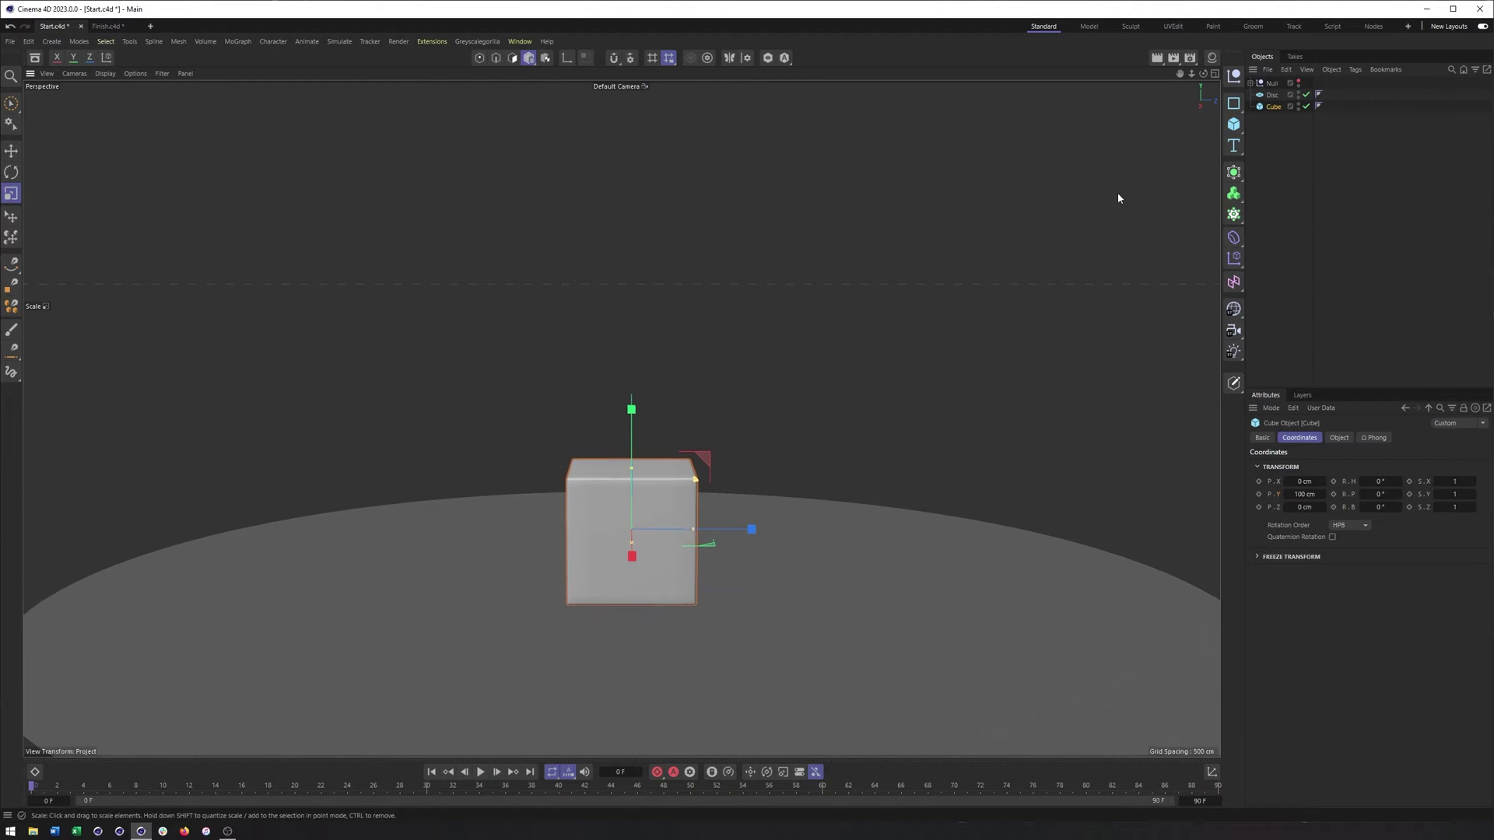
click(1339, 437)
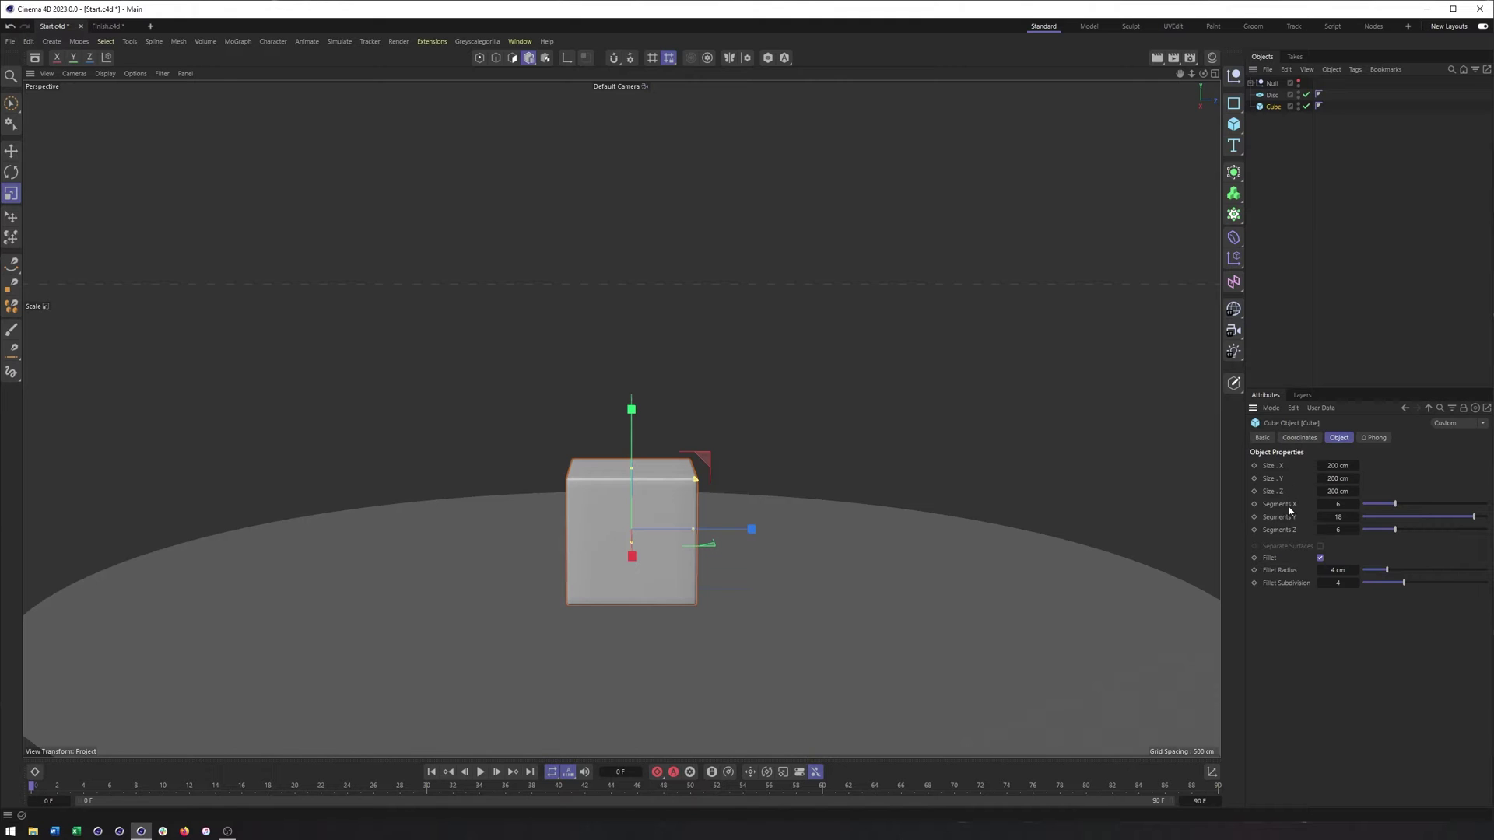
click(105, 73)
click(128, 109)
alt+drag(558, 488, 690, 395)
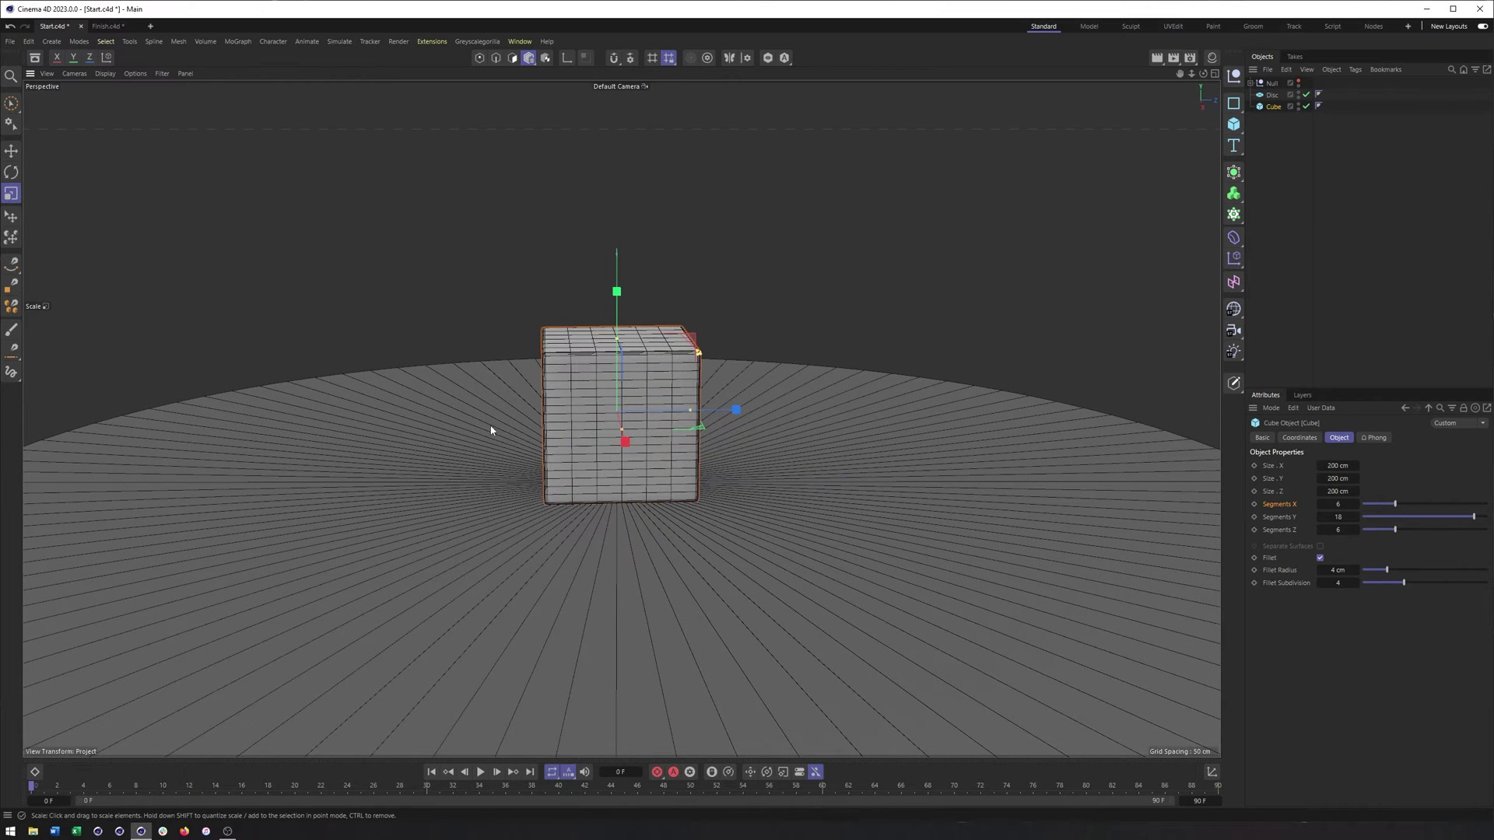
alt+drag(538, 413, 562, 403)
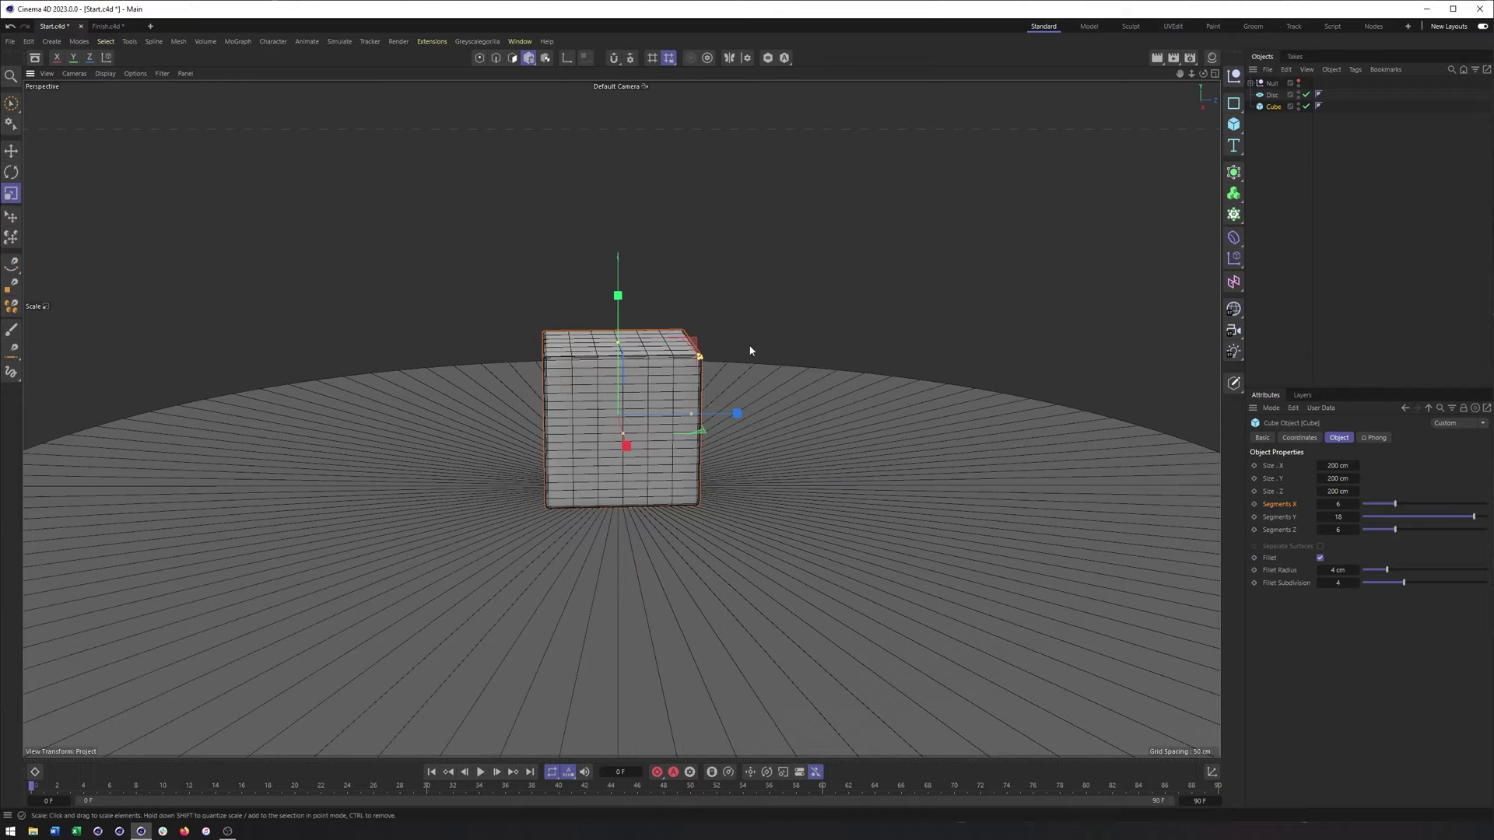
click(105, 73)
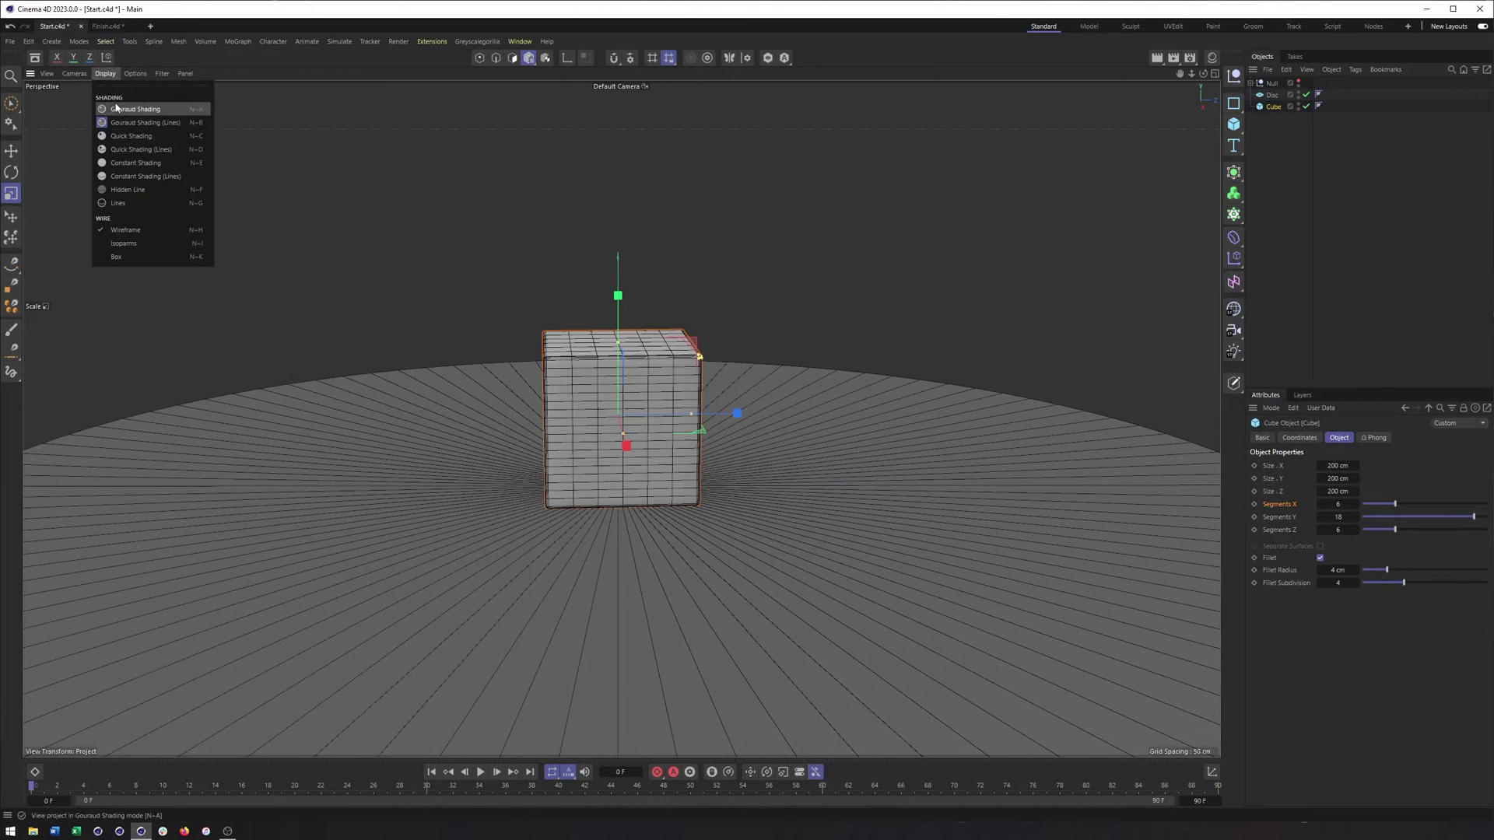
click(125, 109)
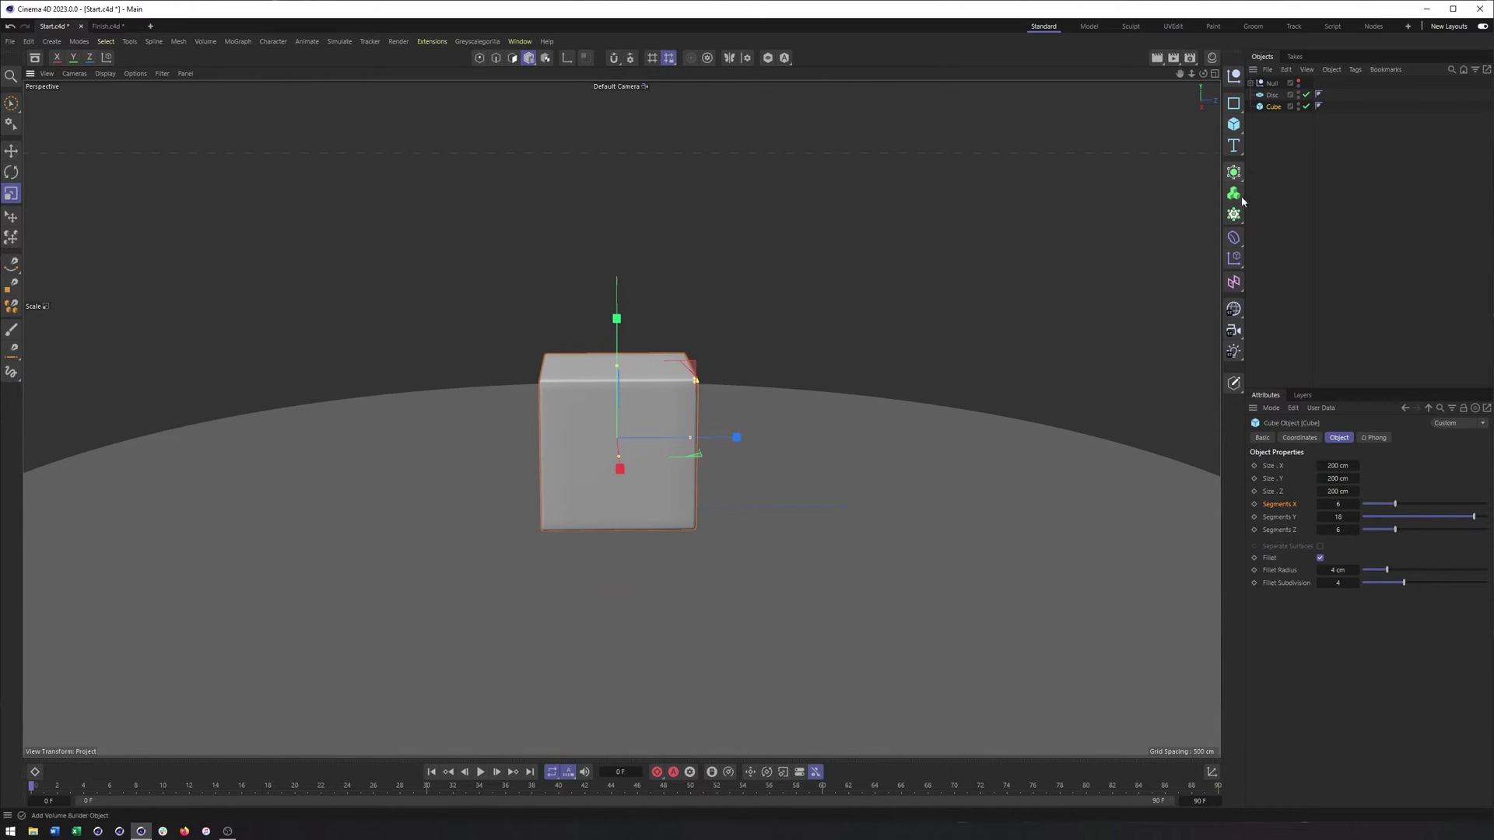
Step: Add a Squash & Stretch deformer as a child of the Cube and raise its Factor to 145%
click(1234, 251)
click(1235, 248)
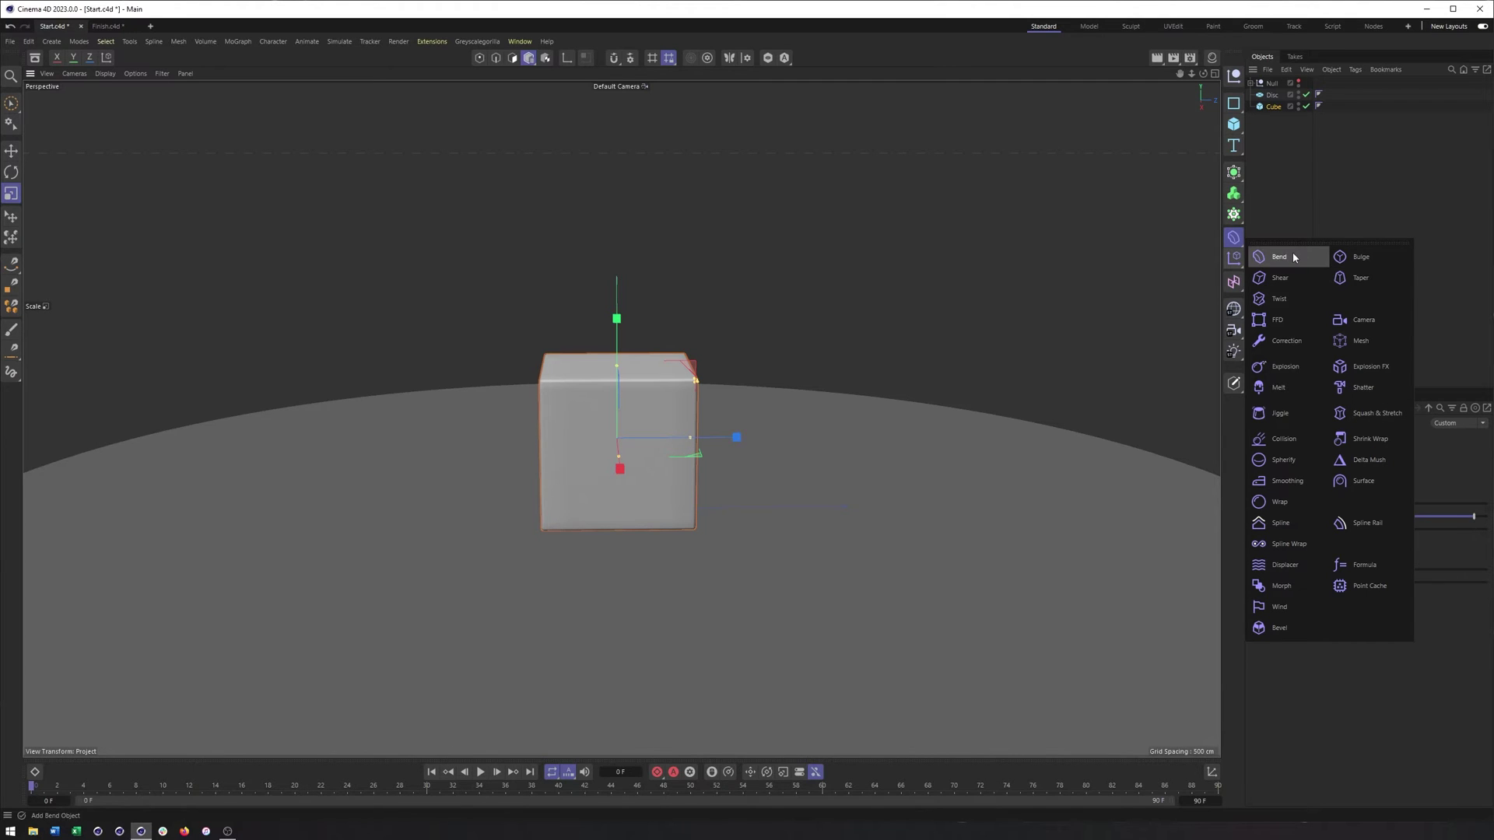
click(1367, 419)
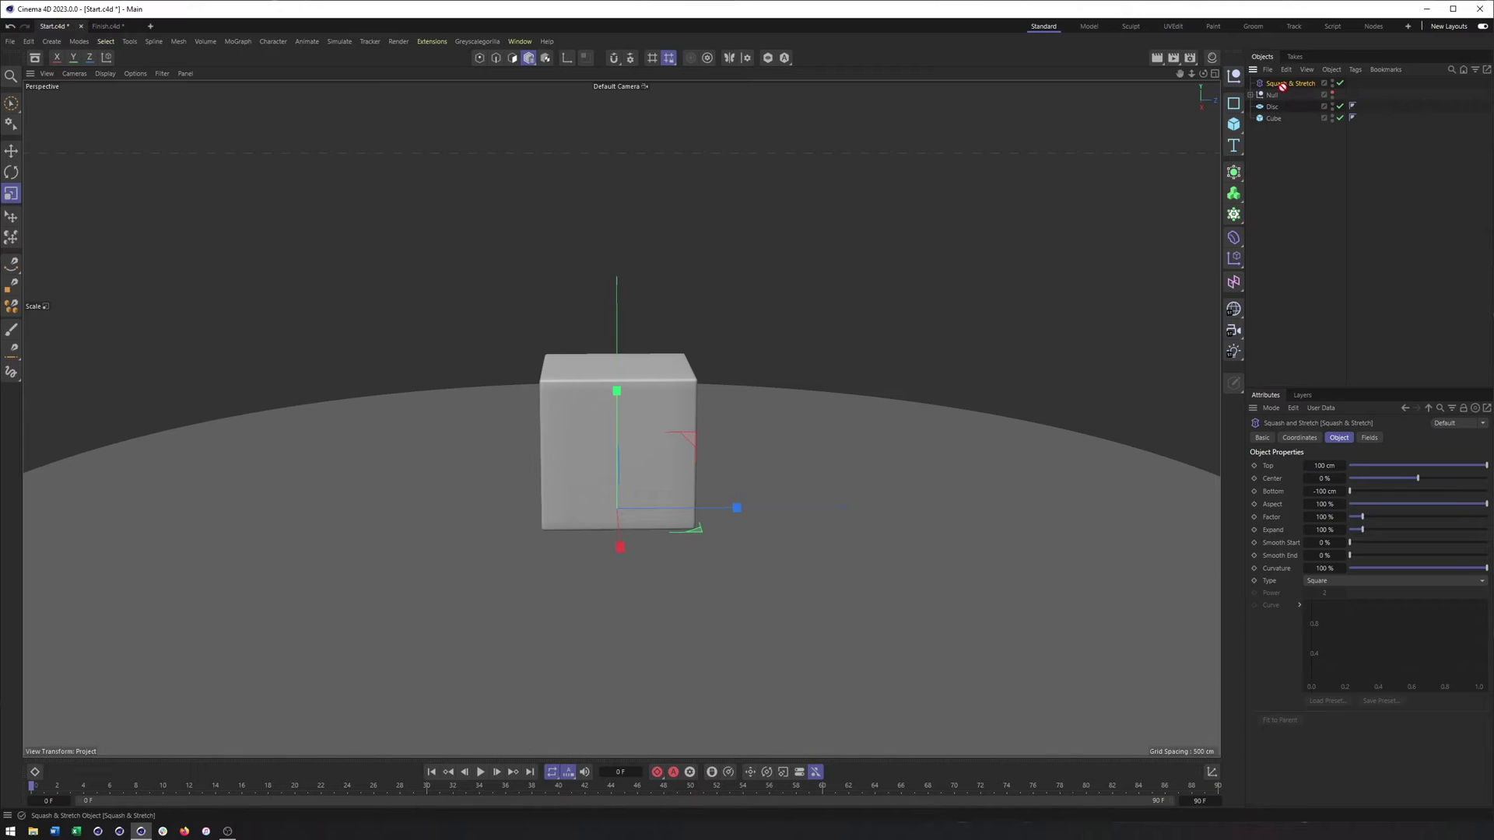
drag(1286, 82, 1269, 119)
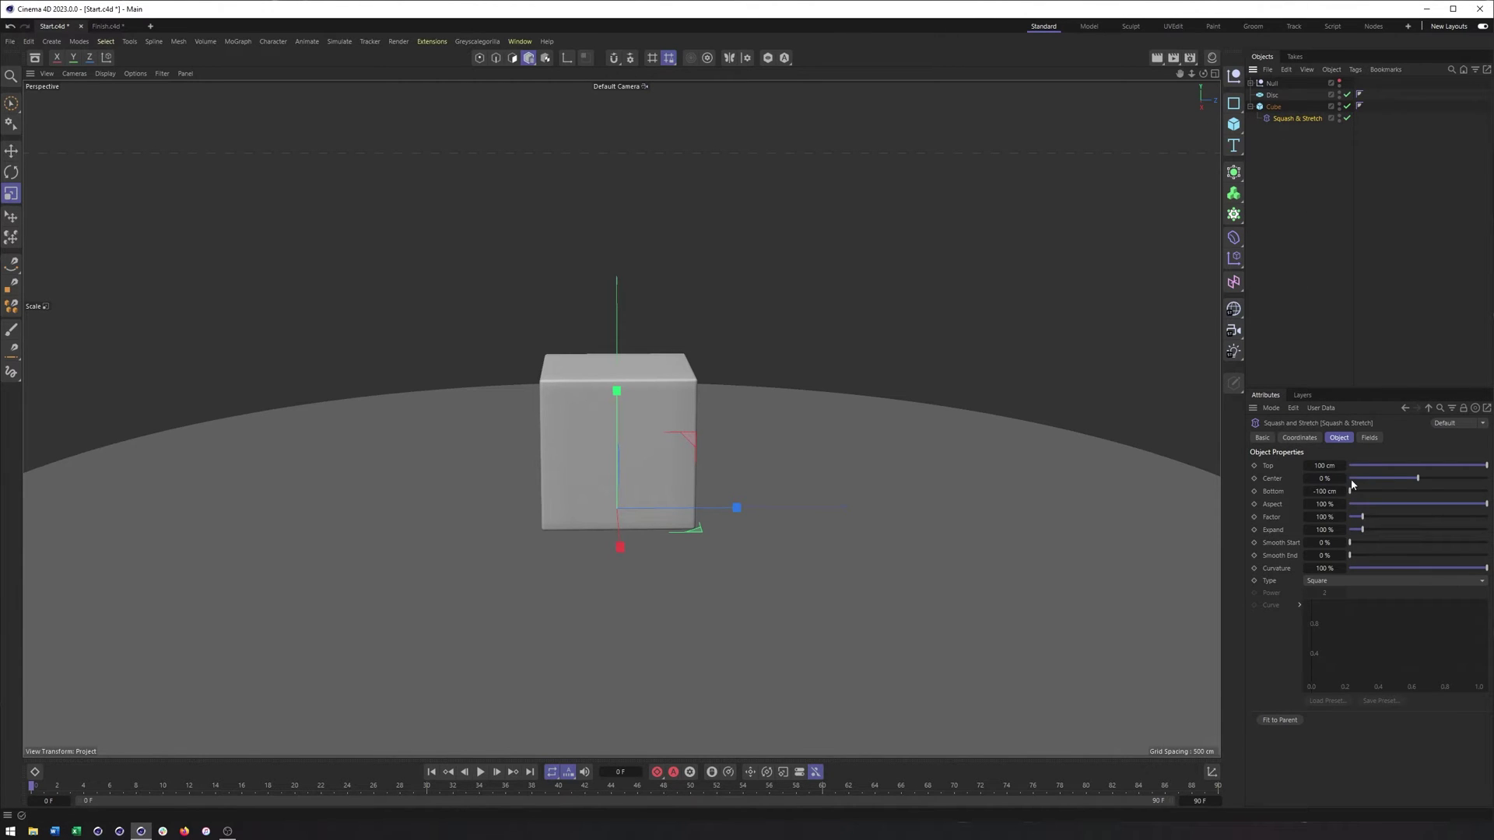
mouse_move(1360, 529)
mouse_down()
mouse_move(1385, 517)
mouse_move(1369, 518)
mouse_up()
right_click(1344, 529)
Step: Try the Squash & Stretch deformer on the Sphere by placing it inside the visible Null group with Factor at 179%
click(1251, 107)
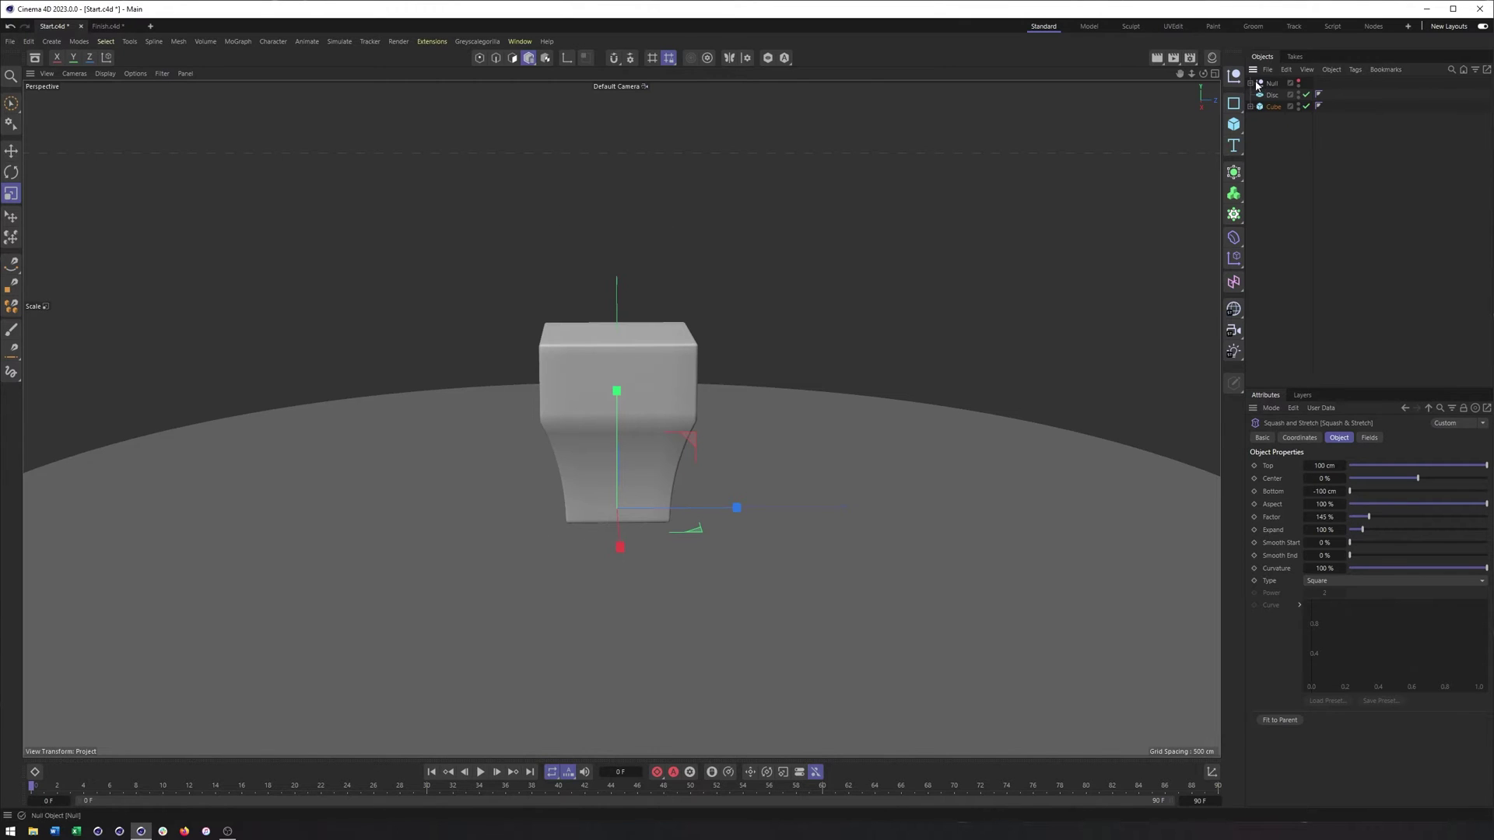
click(1250, 83)
click(1250, 119)
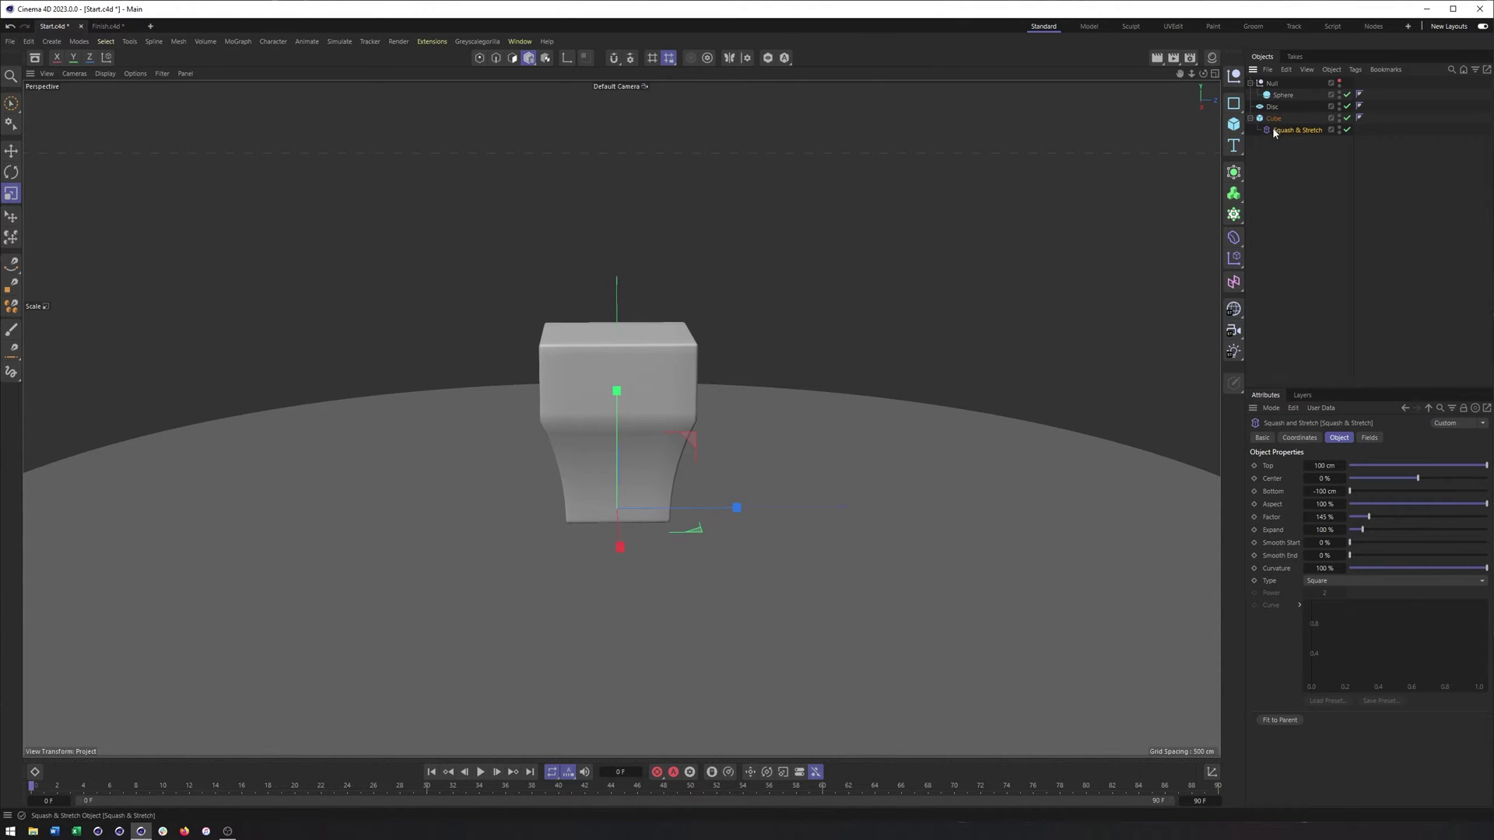
drag(1280, 130, 1281, 96)
click(1283, 106)
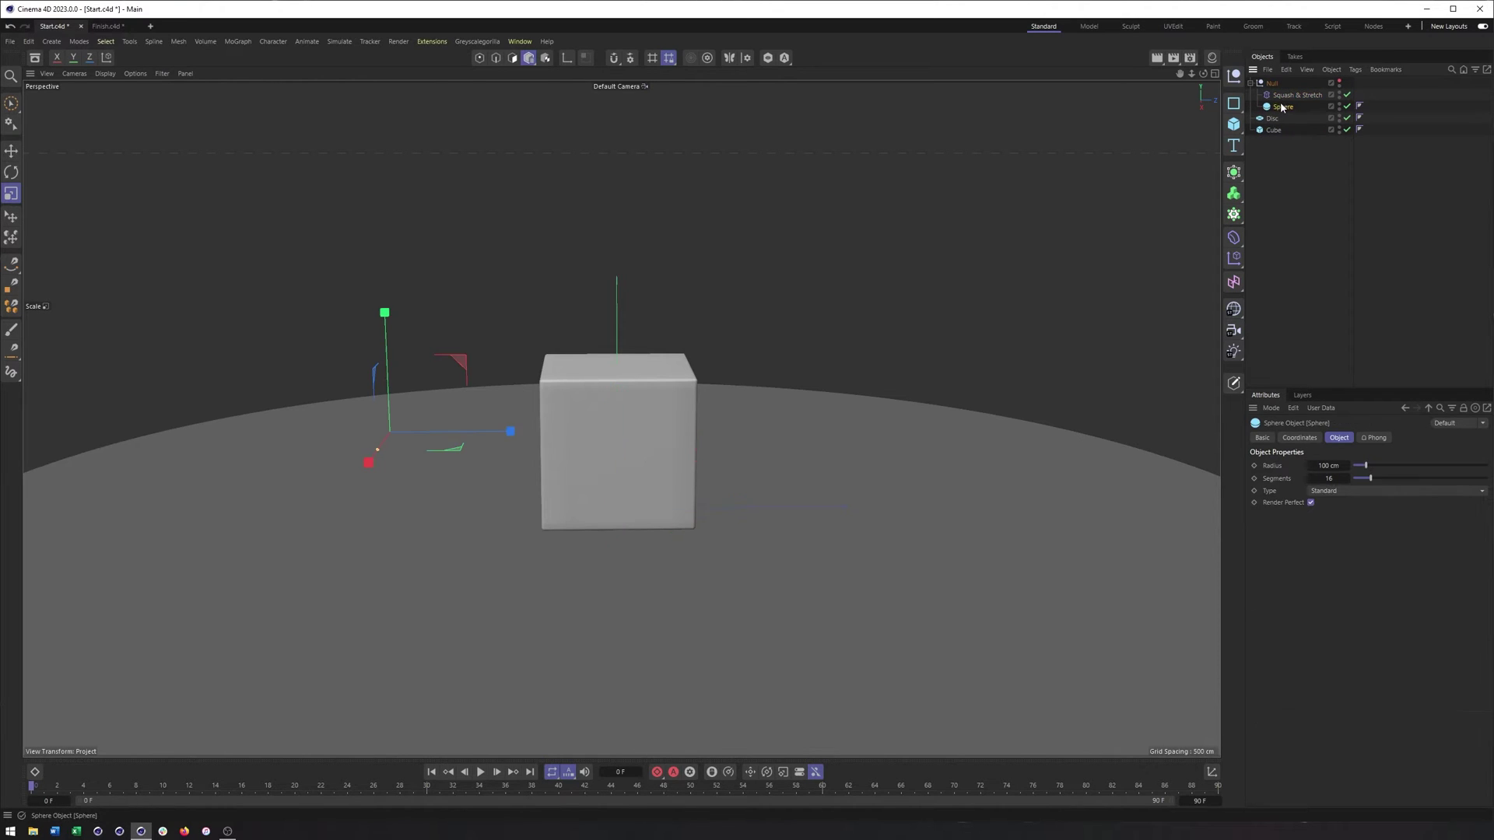
click(1339, 82)
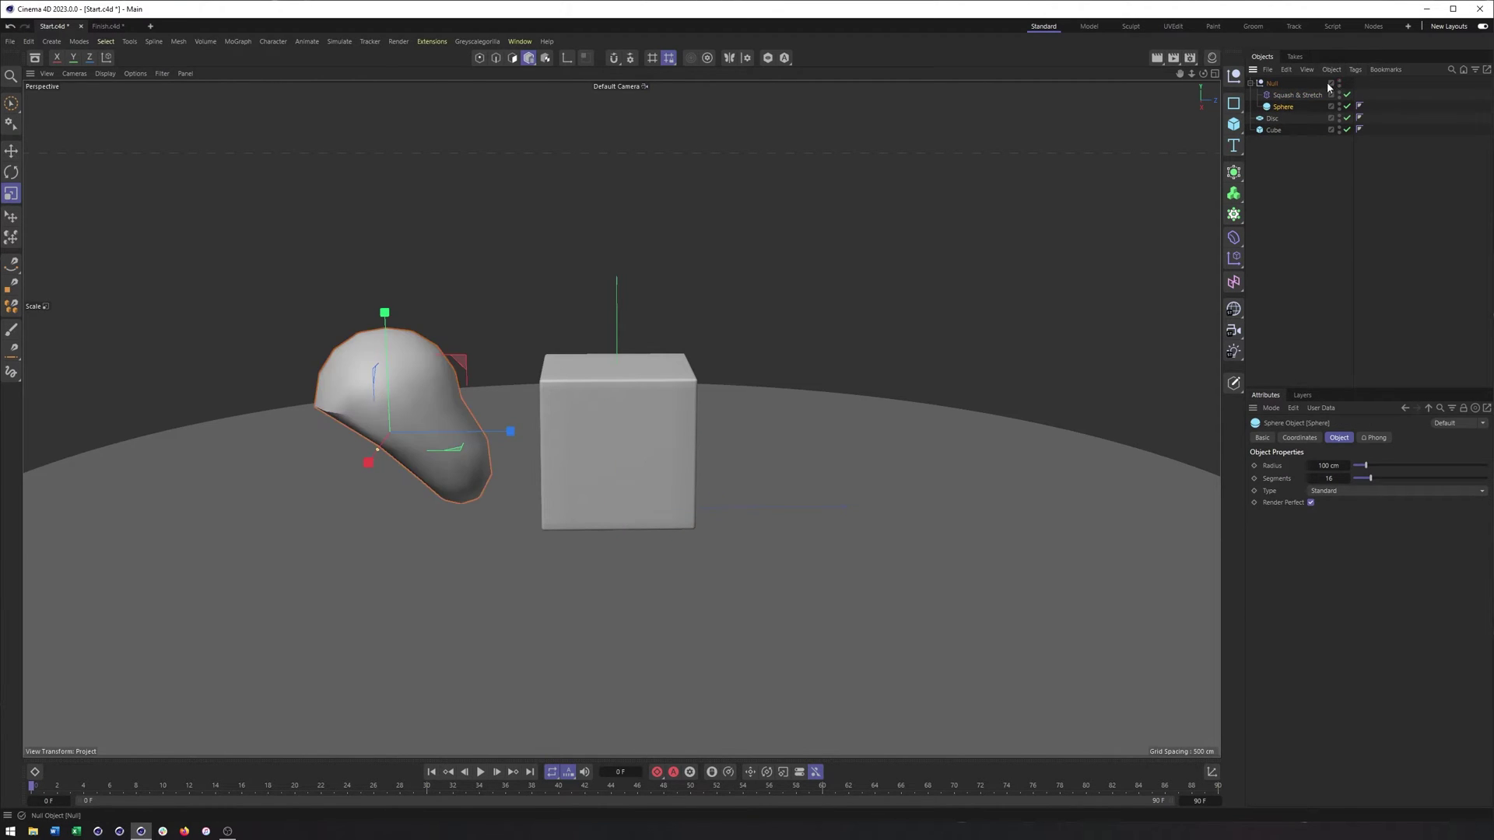
click(1297, 94)
drag(1367, 518, 1373, 517)
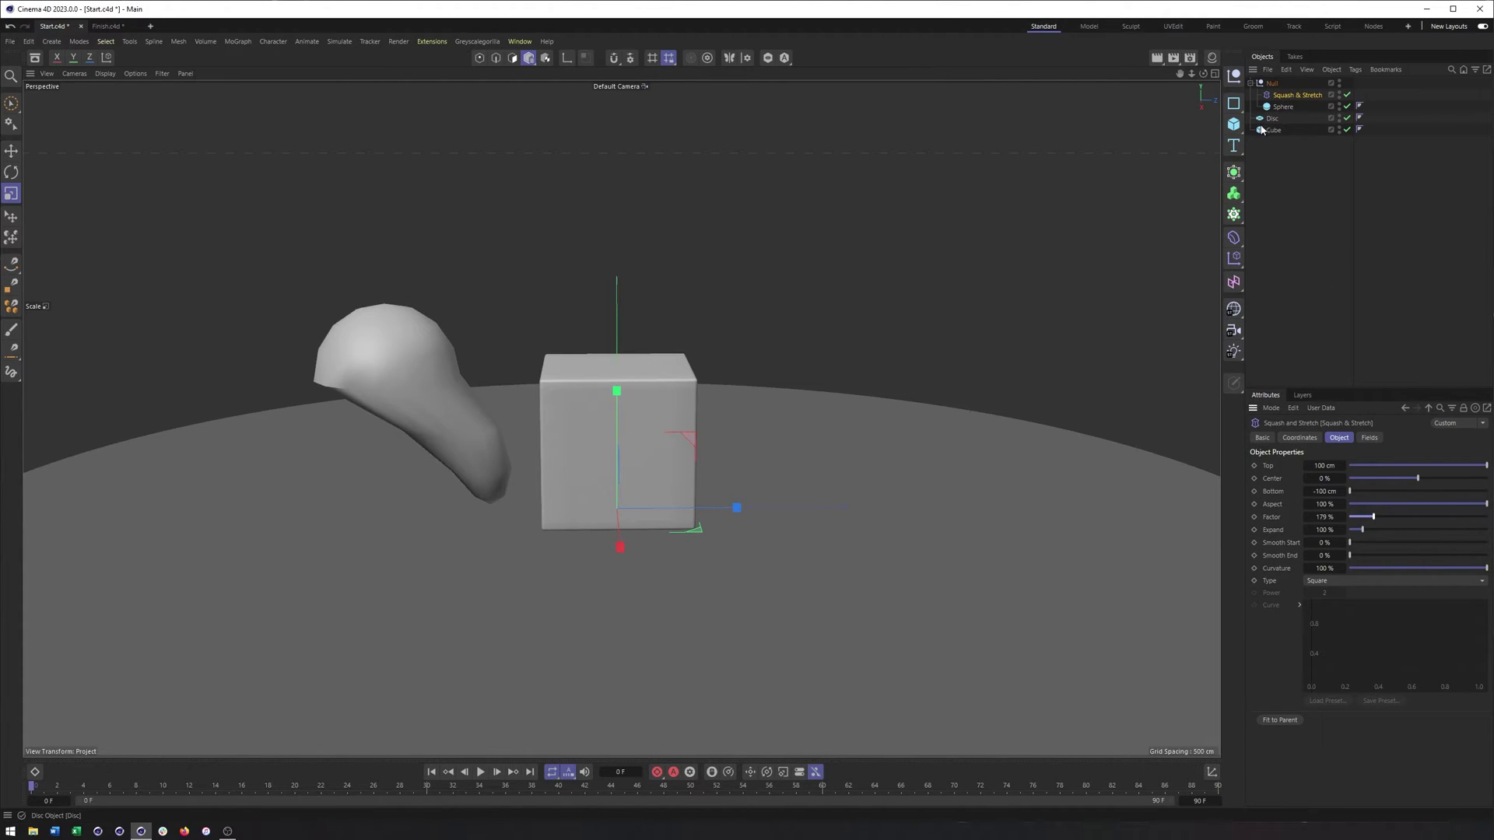
Step: Move the Squash & Stretch deformer back under the Cube and delete the Null group
drag(1282, 96, 1271, 130)
click(1272, 83)
key(Delete)
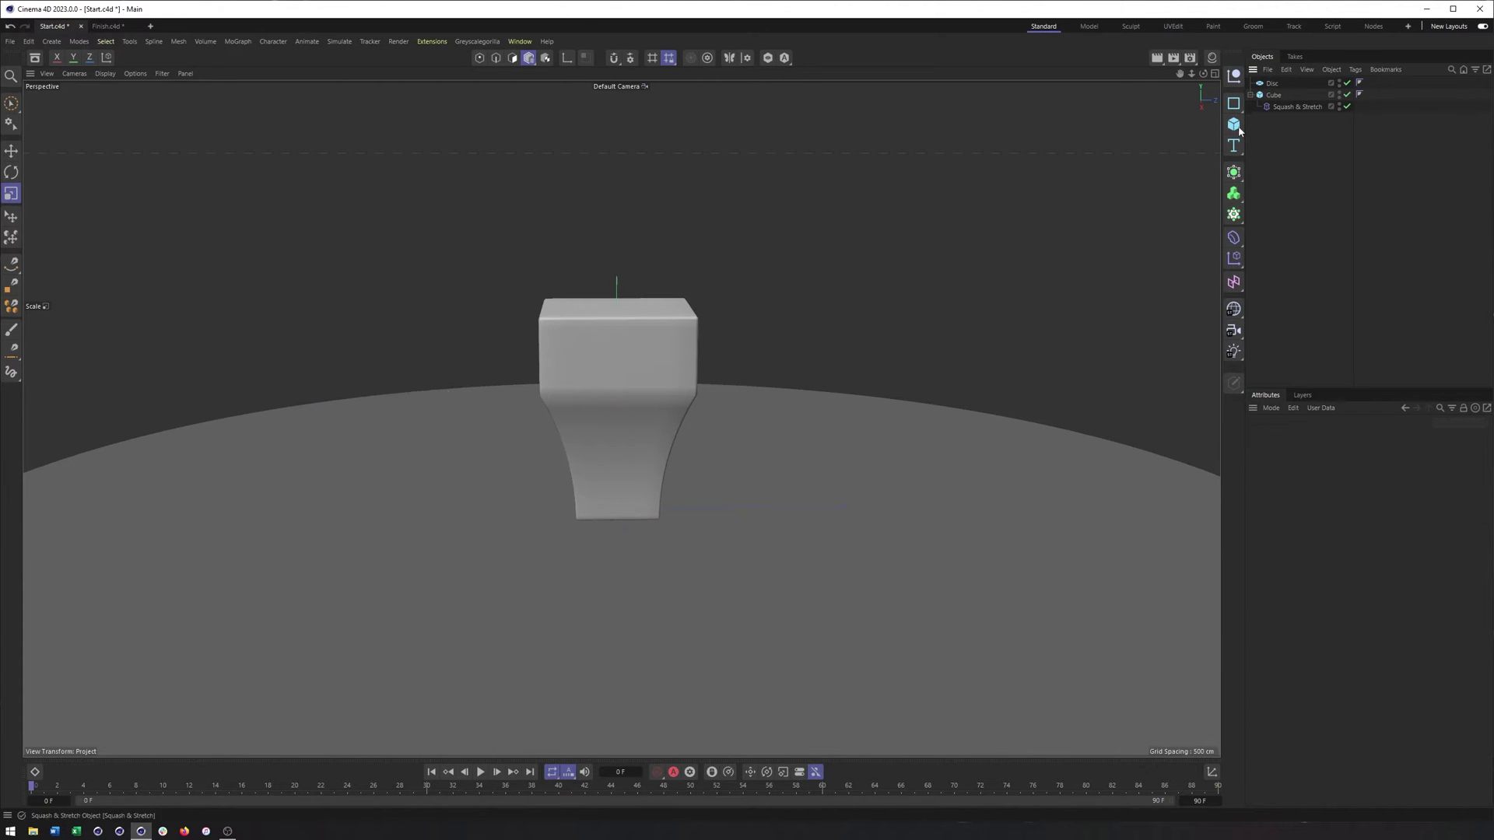
Step: Reset the Squash & Stretch deformer's Factor to its default 100%
click(1291, 107)
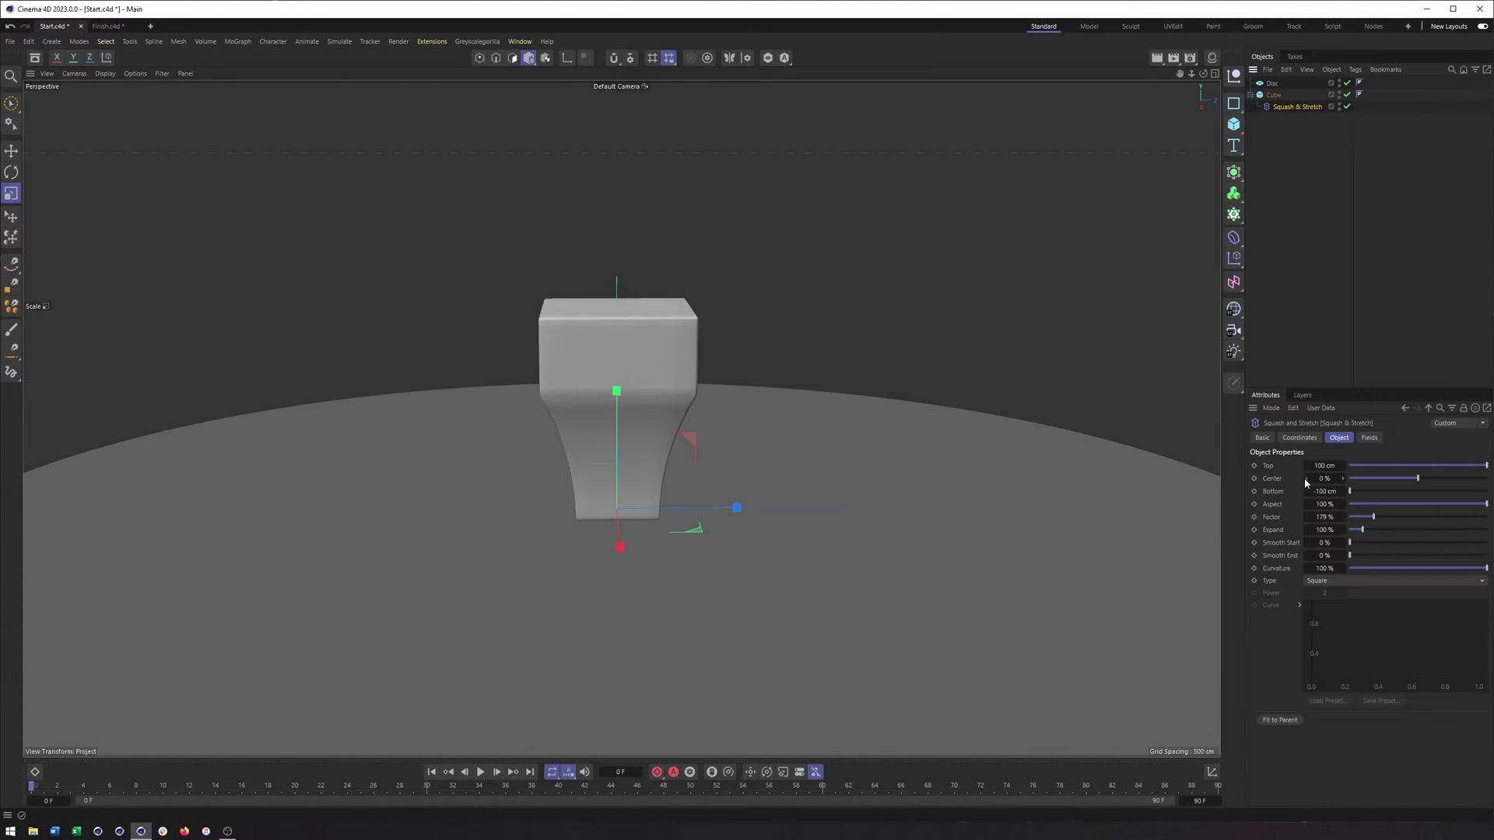
right_click(1342, 517)
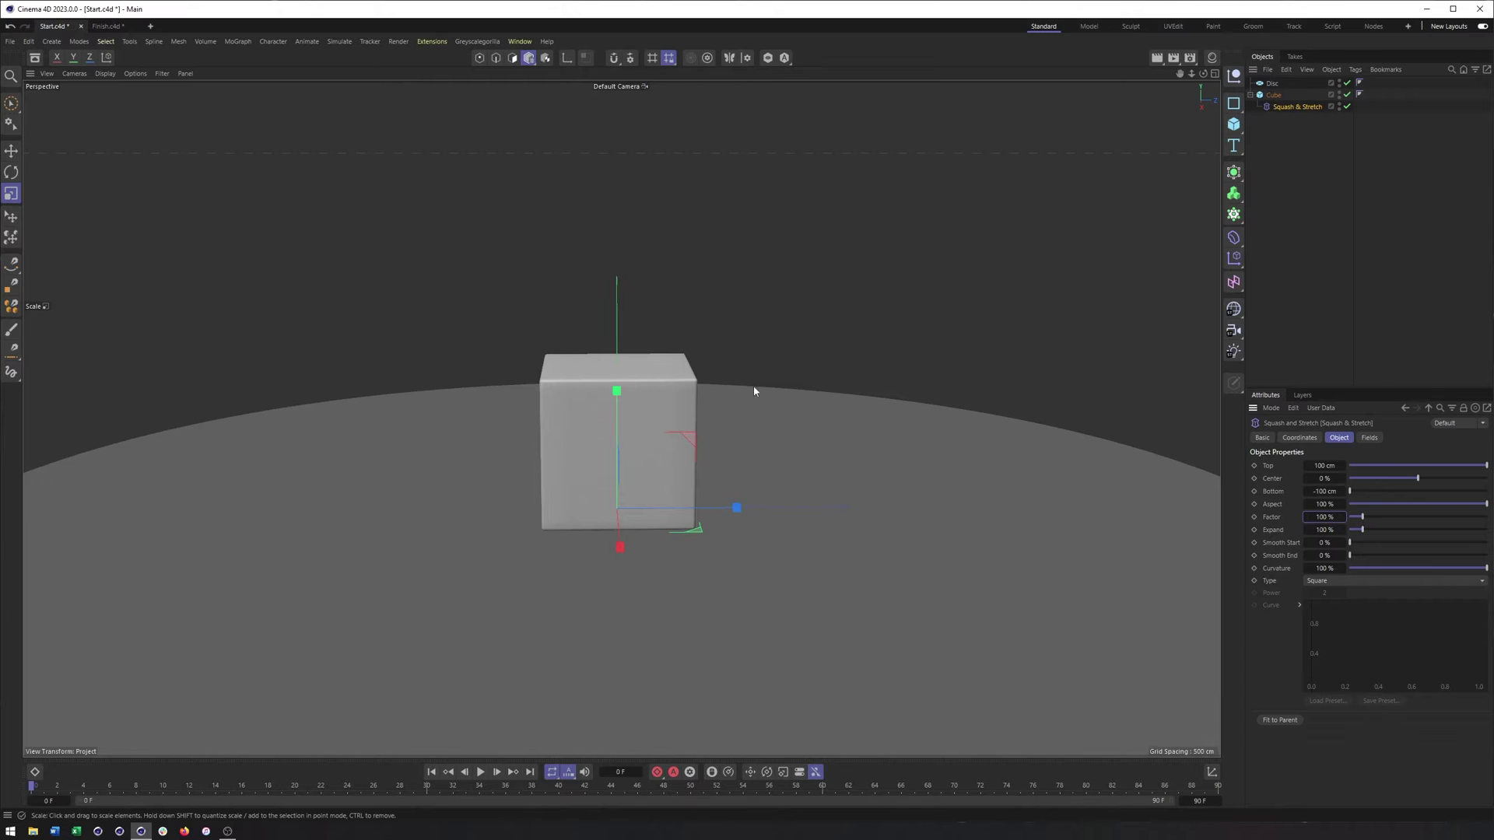
mouse_move(753, 385)
alt+mouse_down()
mouse_move(743, 404)
mouse_move(760, 392)
mouse_move(739, 377)
alt+mouse_up()
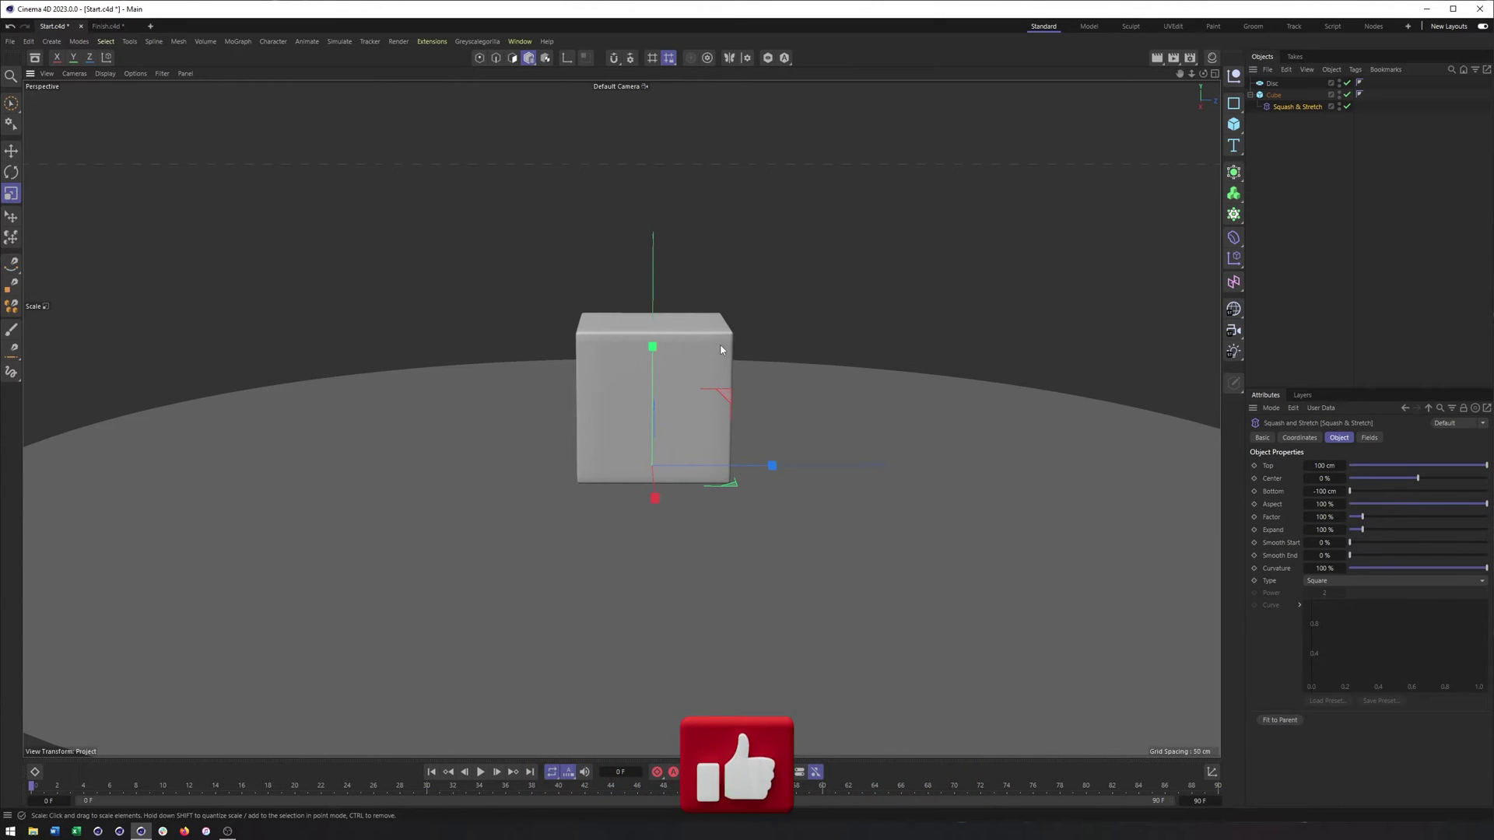
Step: Show the cube in the Right view and fit the Squash & Stretch deformer to its parent
key(F3)
alt+middle_drag(950, 460, 702, 430)
click(1354, 189)
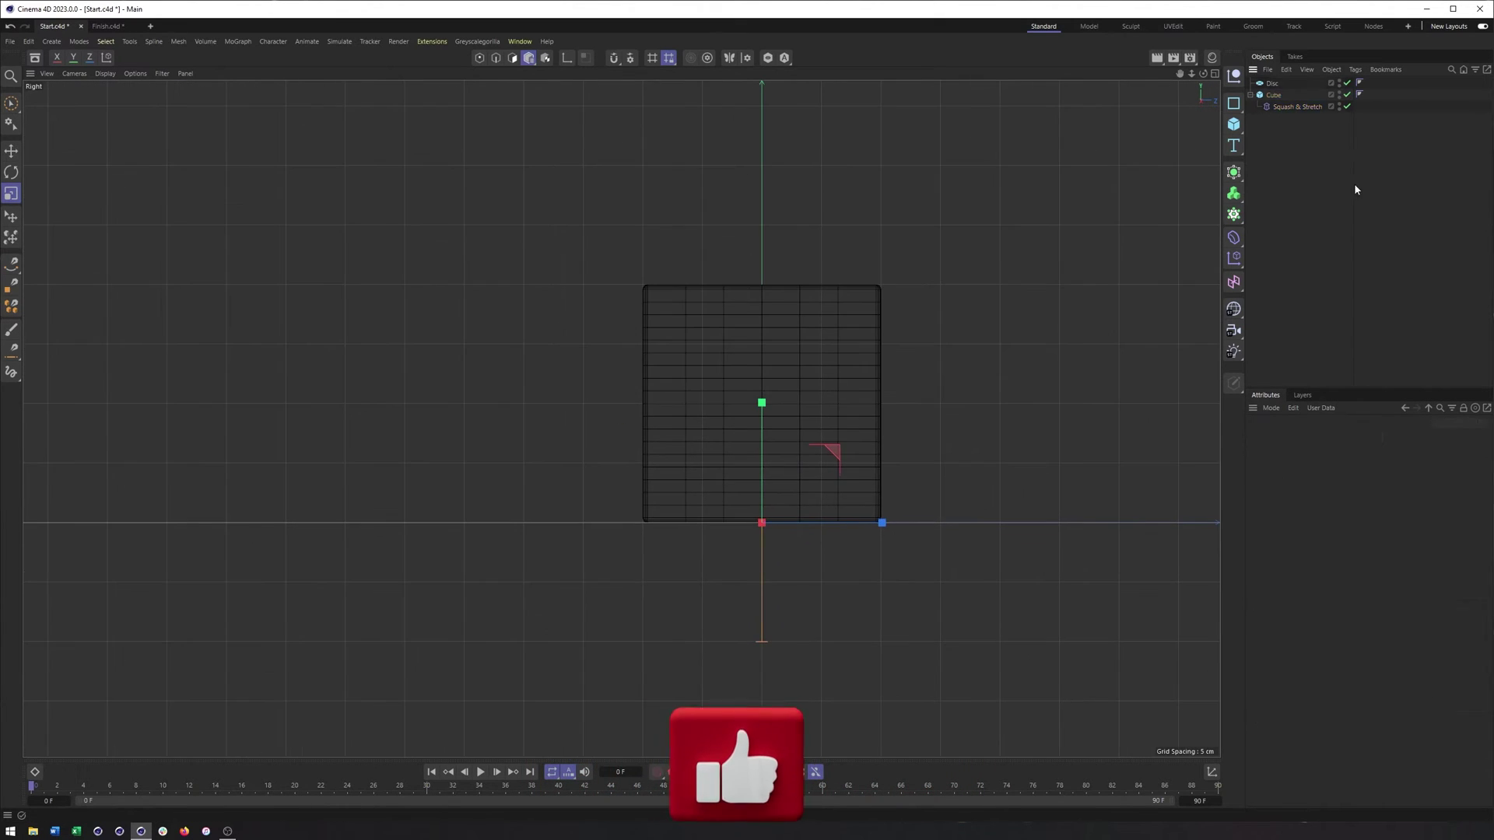
click(1293, 108)
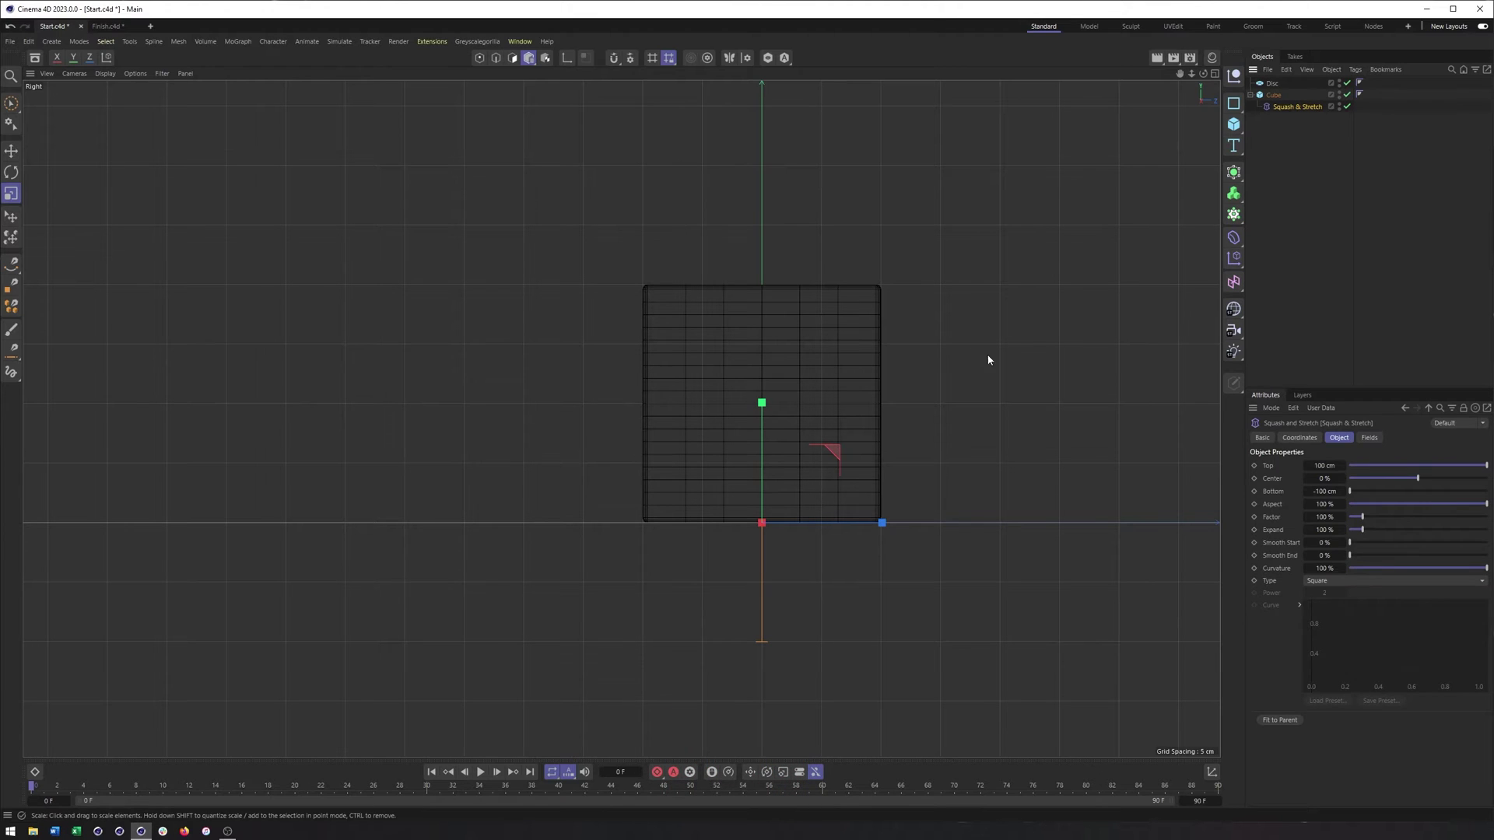
key(e)
click(959, 371)
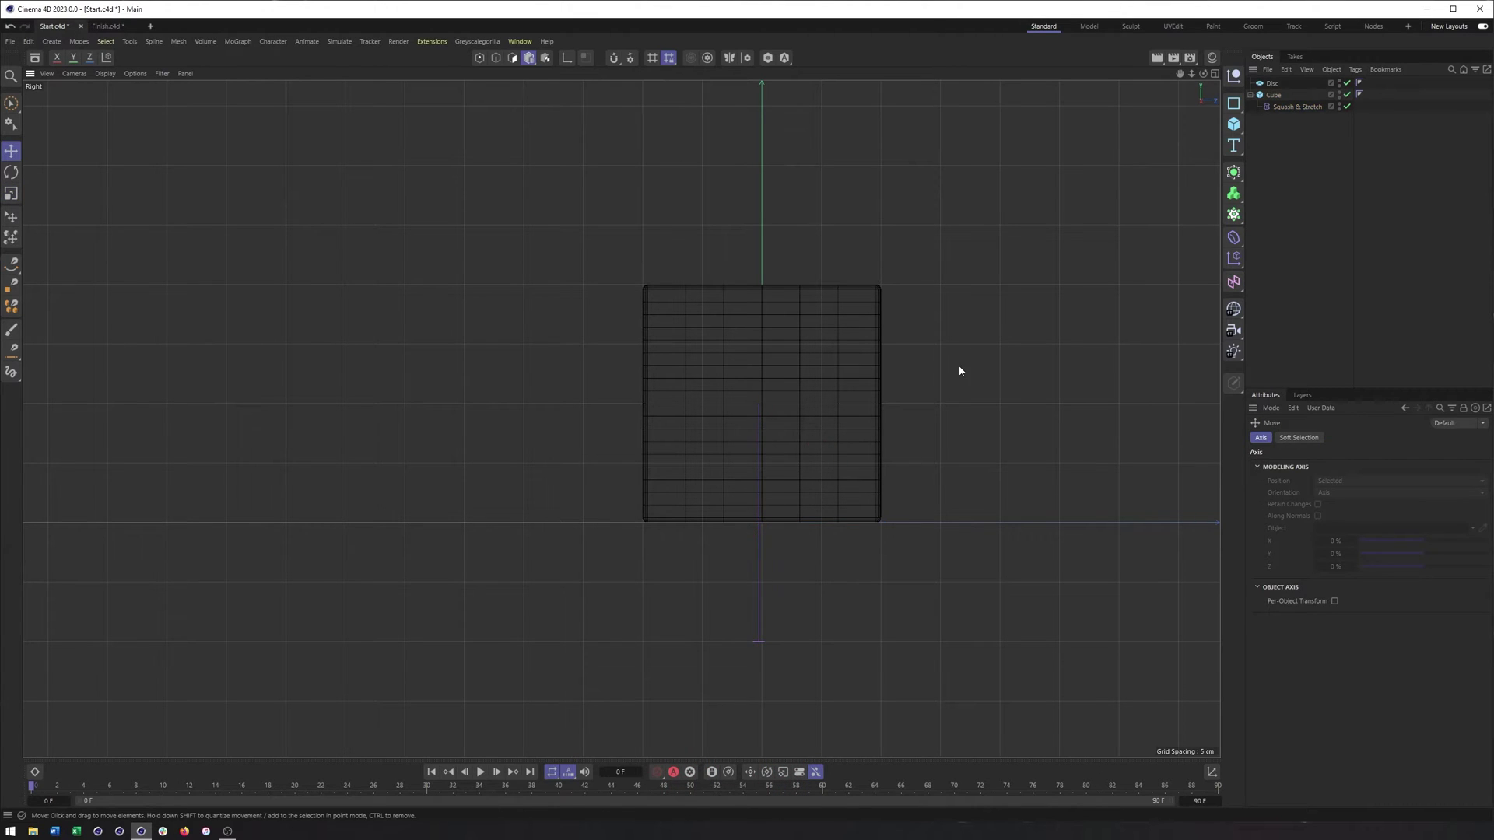
click(1295, 107)
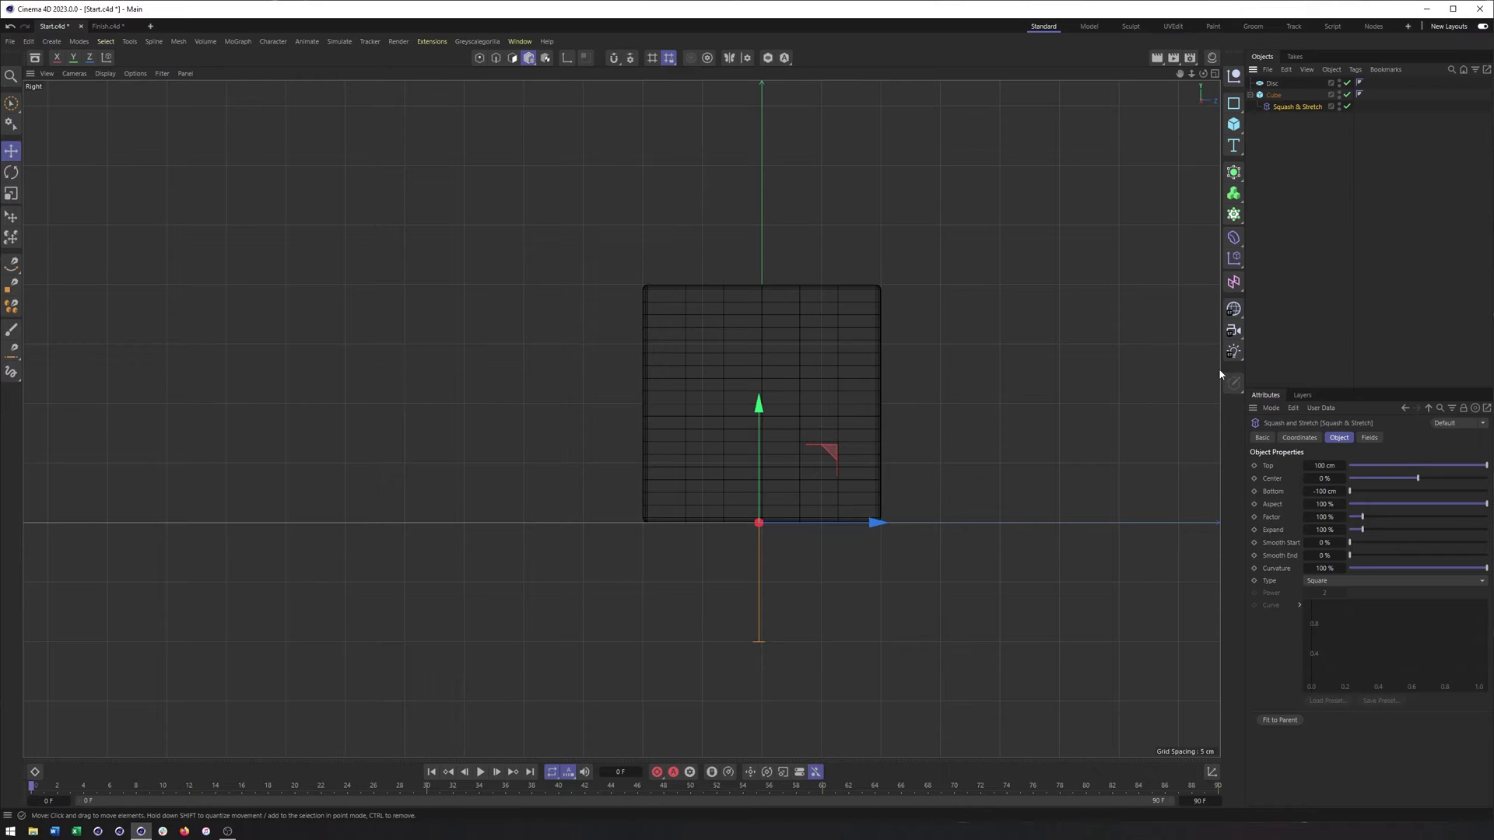
click(1265, 227)
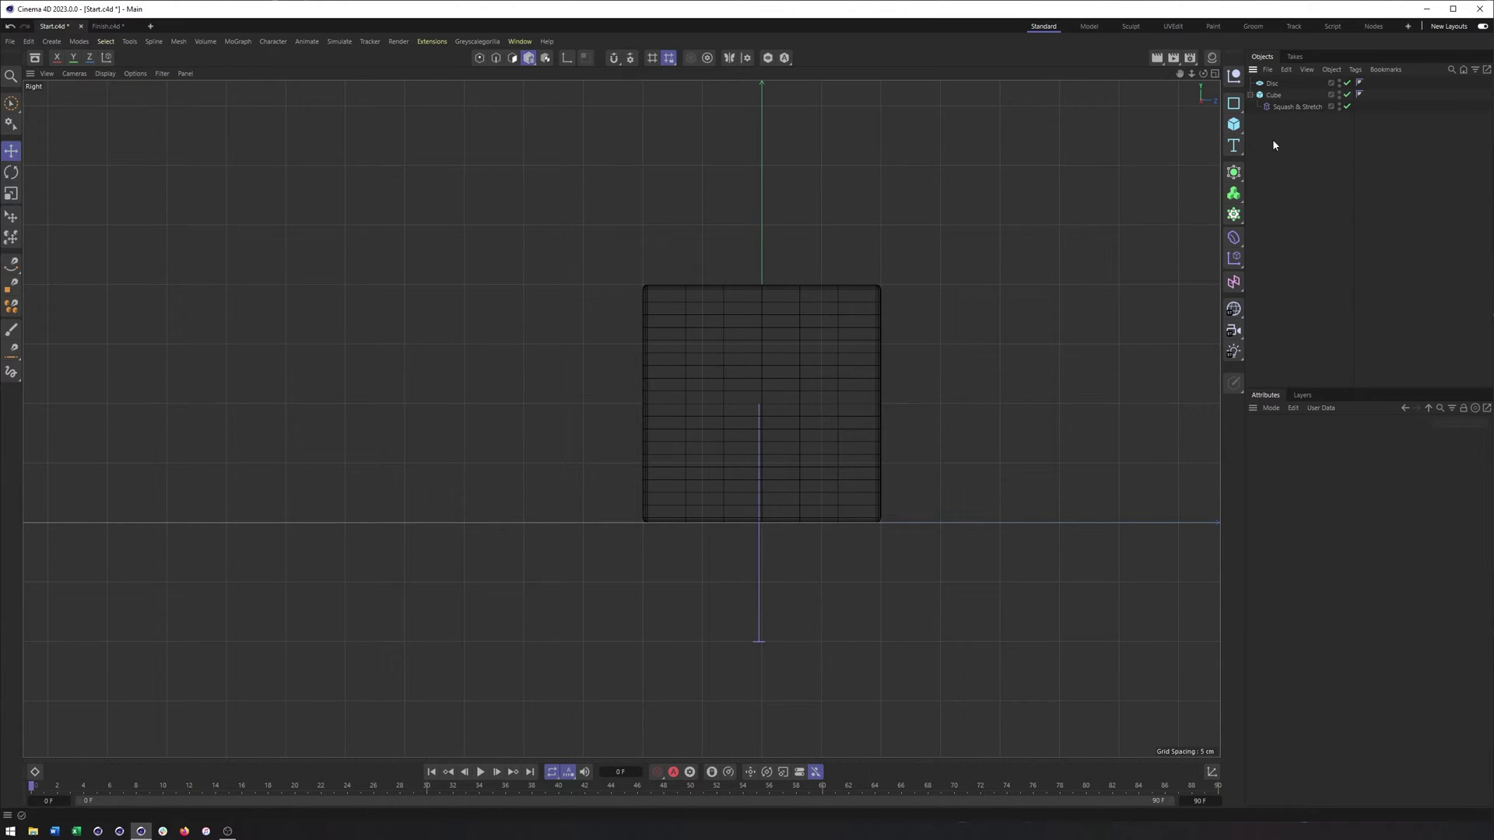
click(1295, 106)
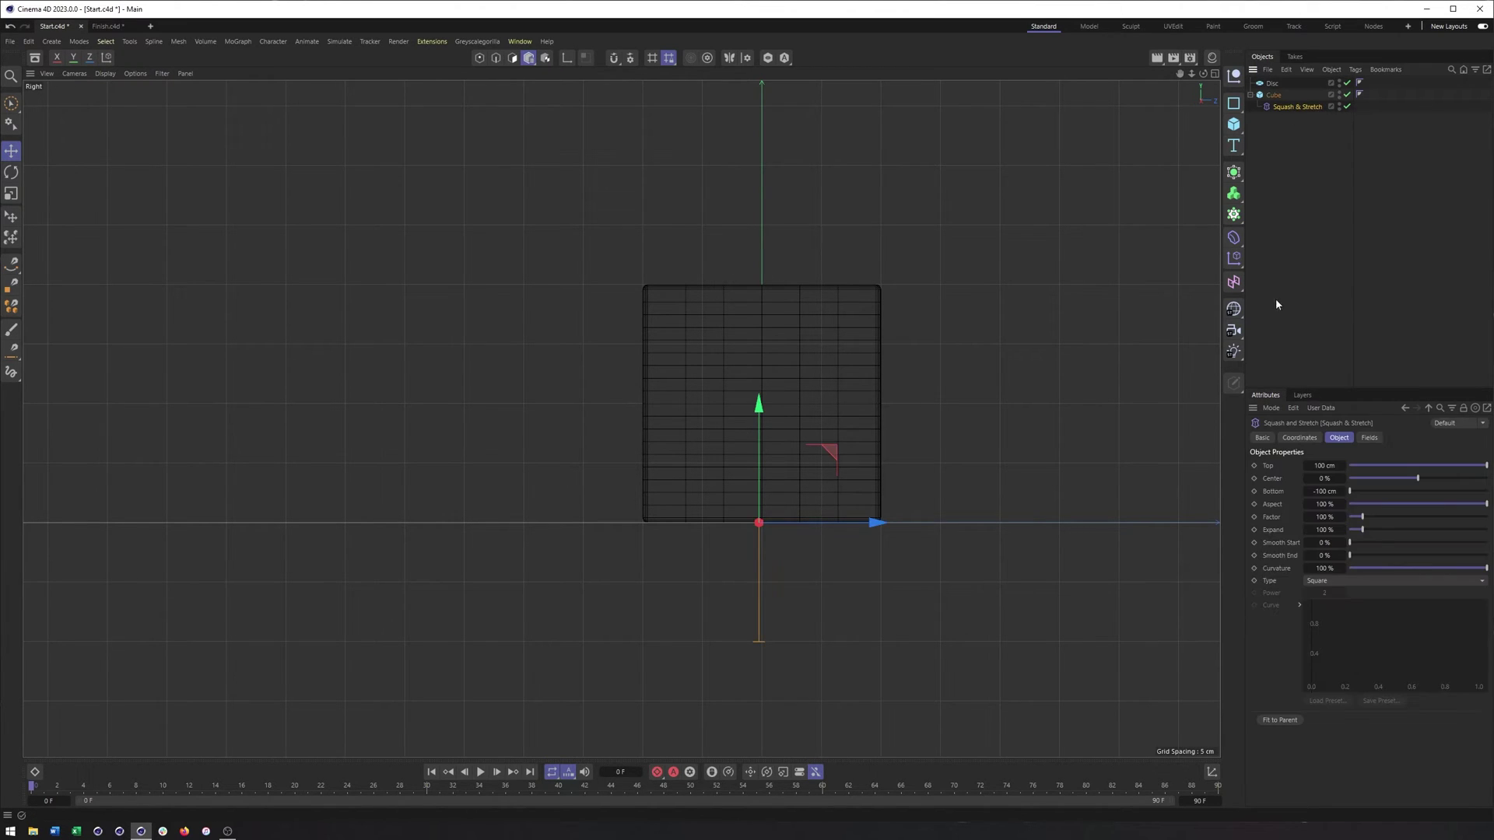
click(1279, 720)
Step: Shift the Squash & Stretch deformer slightly sideways off the cube's centre along the Z axis
scroll(710, 374, up, 3)
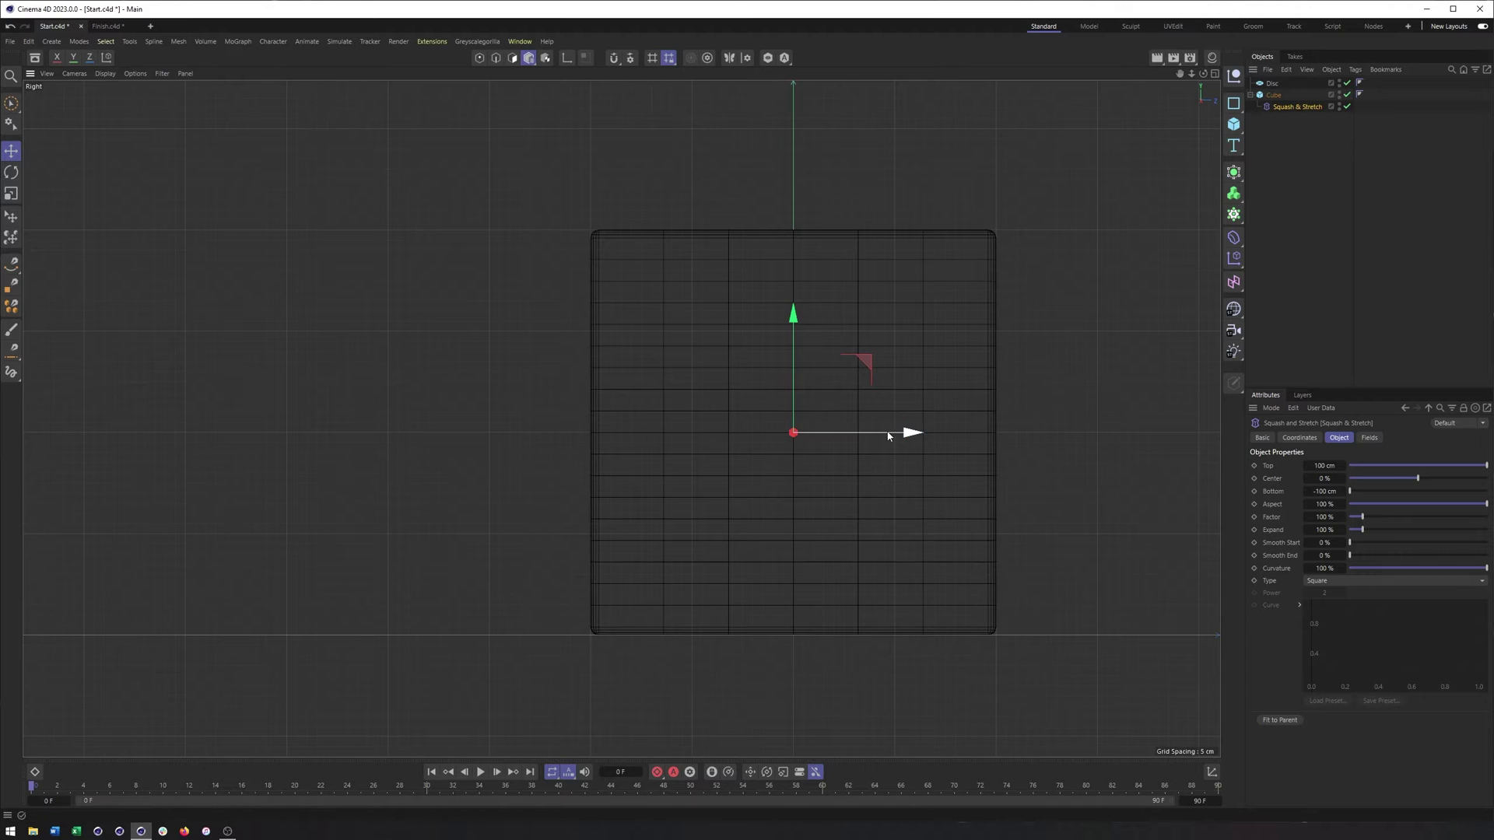
drag(888, 436, 885, 436)
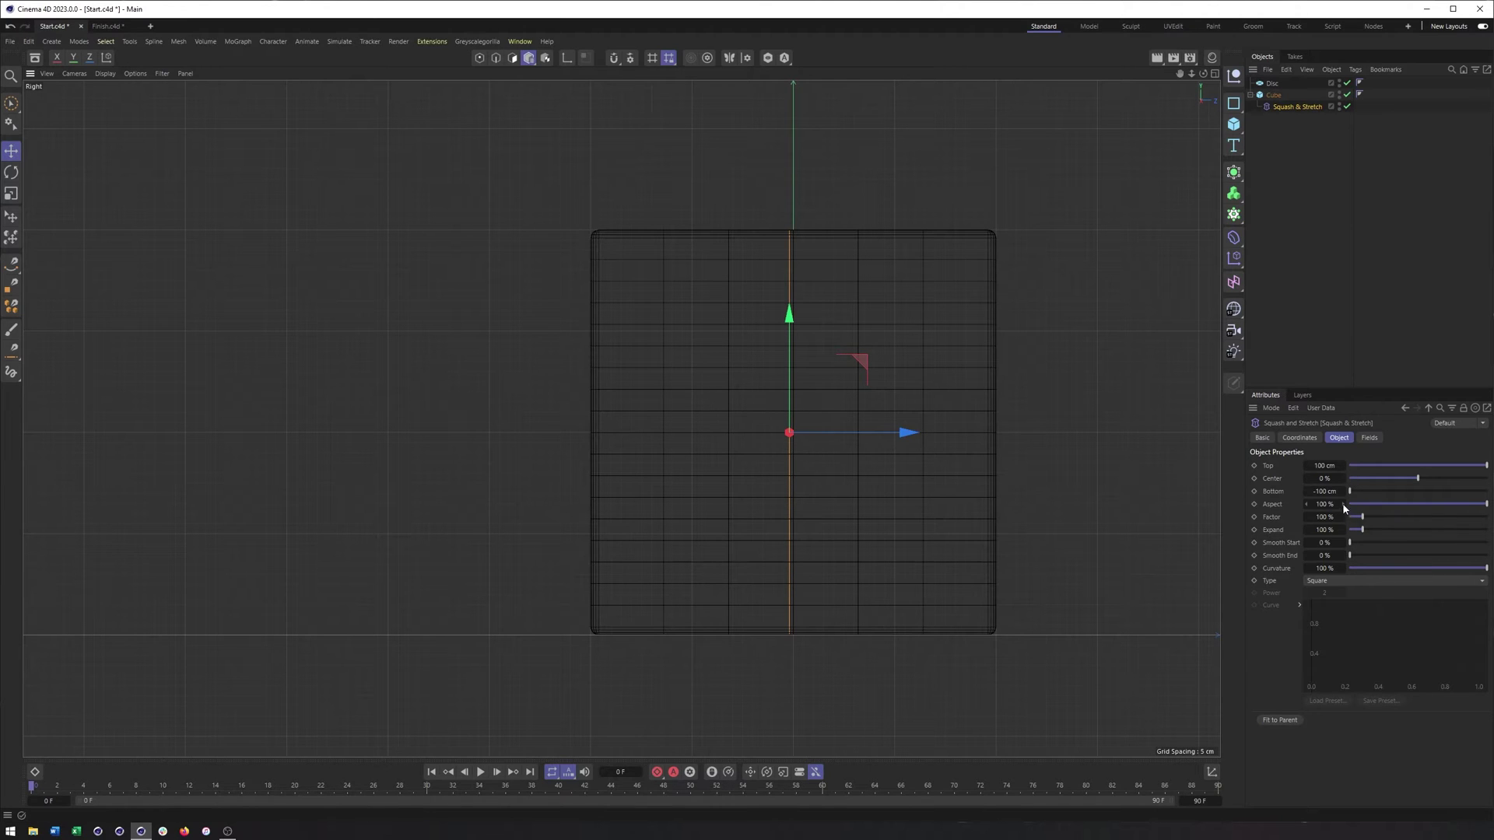
key(t)
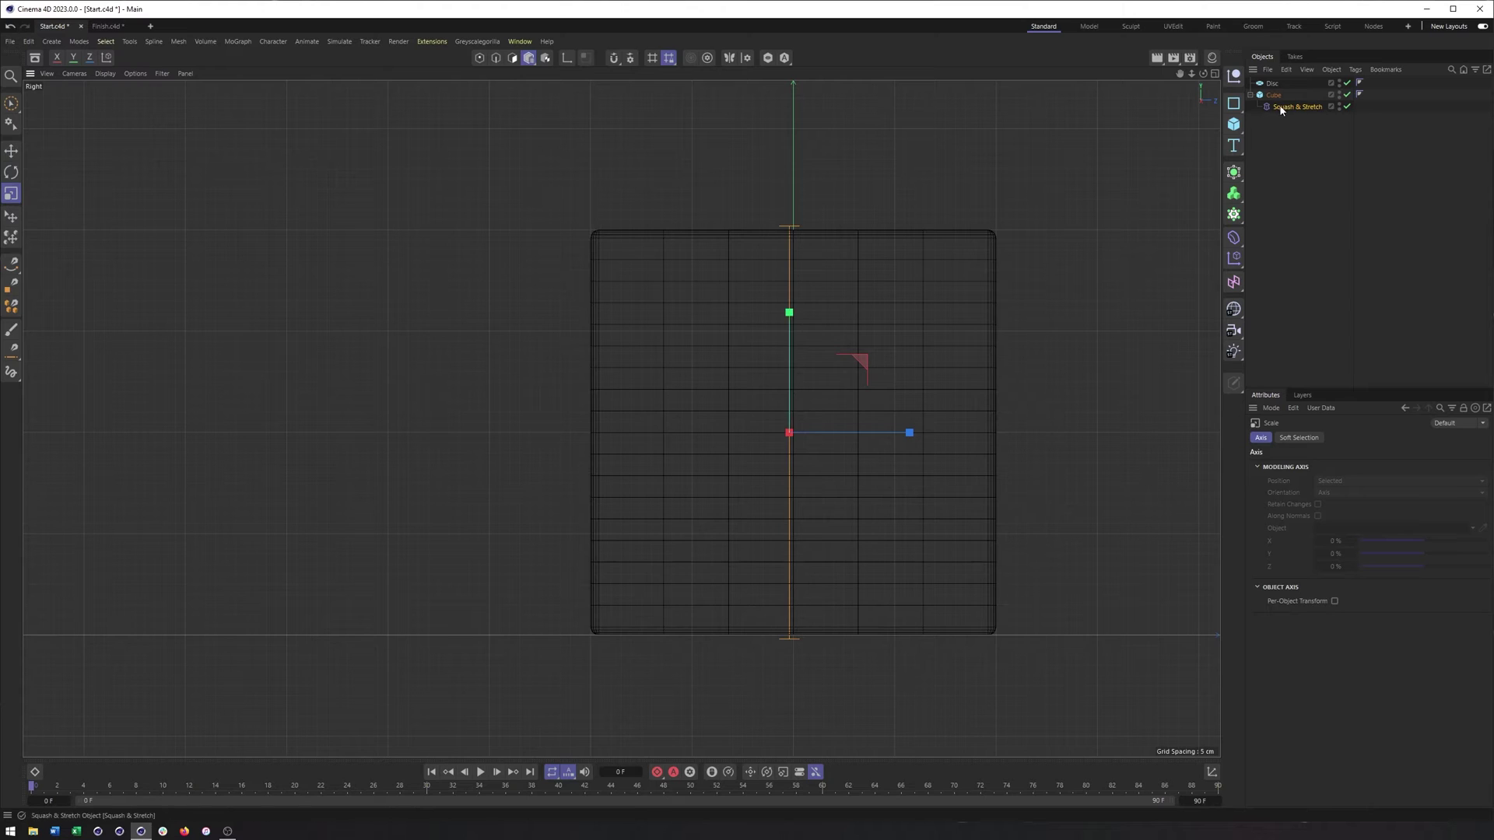
click(1304, 226)
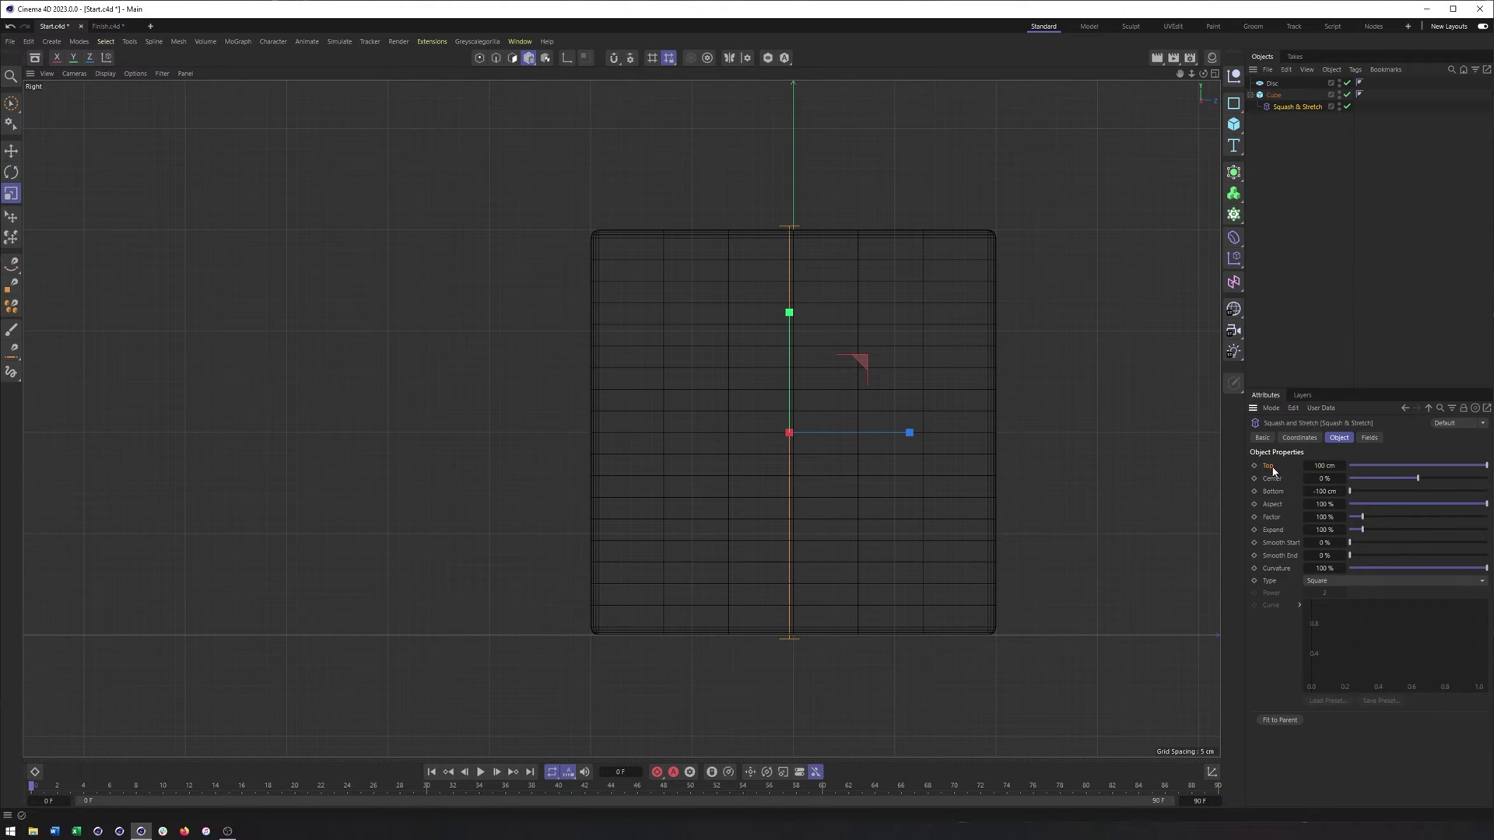
Step: Try lowering the deformer's Top and setting its Bottom to -89 cm, and refit it to its parent cube
drag(1485, 467, 1413, 480)
key(ctrl+z)
drag(1351, 491, 1363, 491)
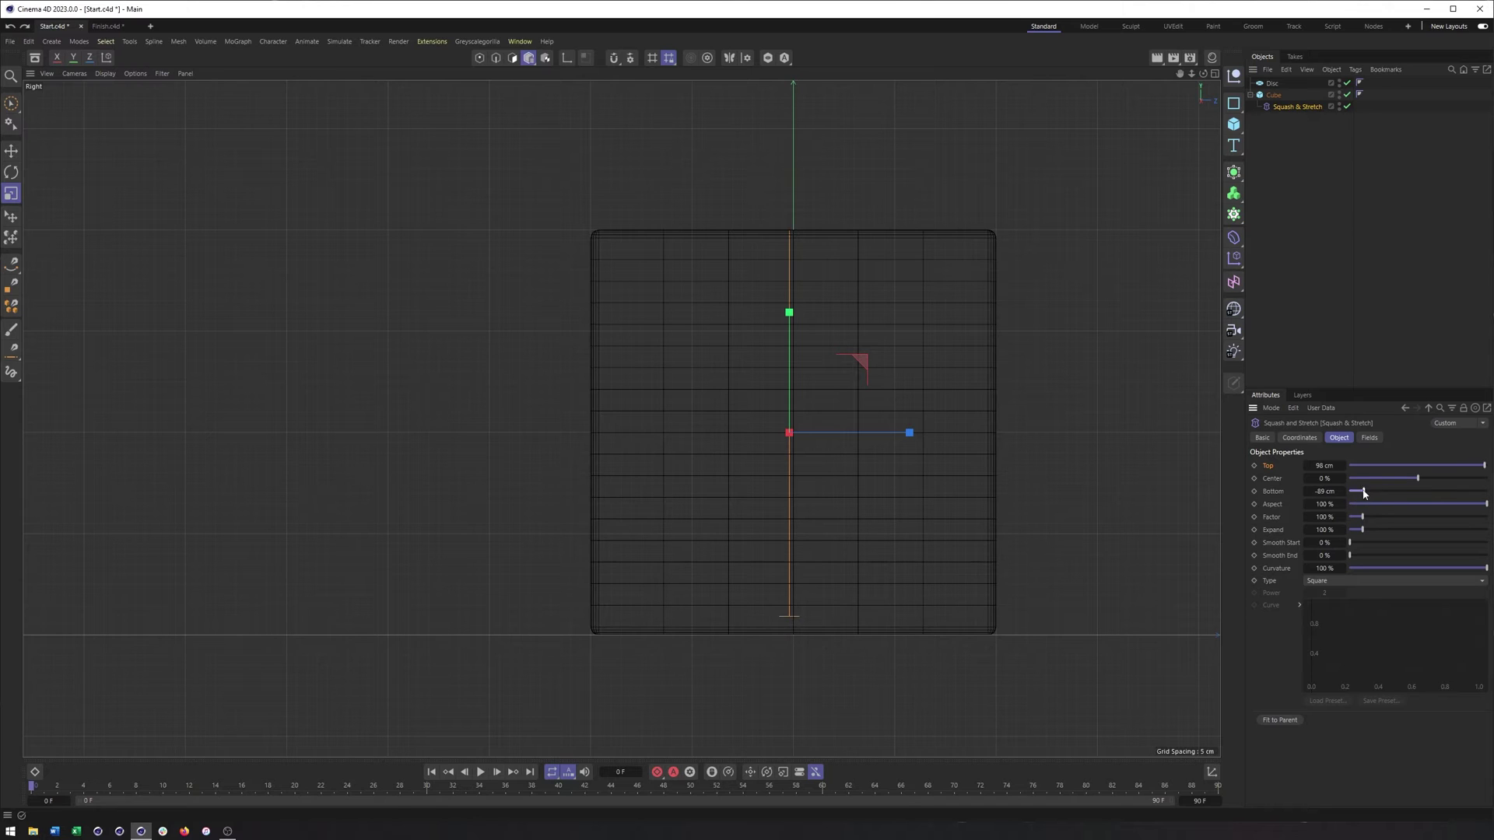
click(1279, 721)
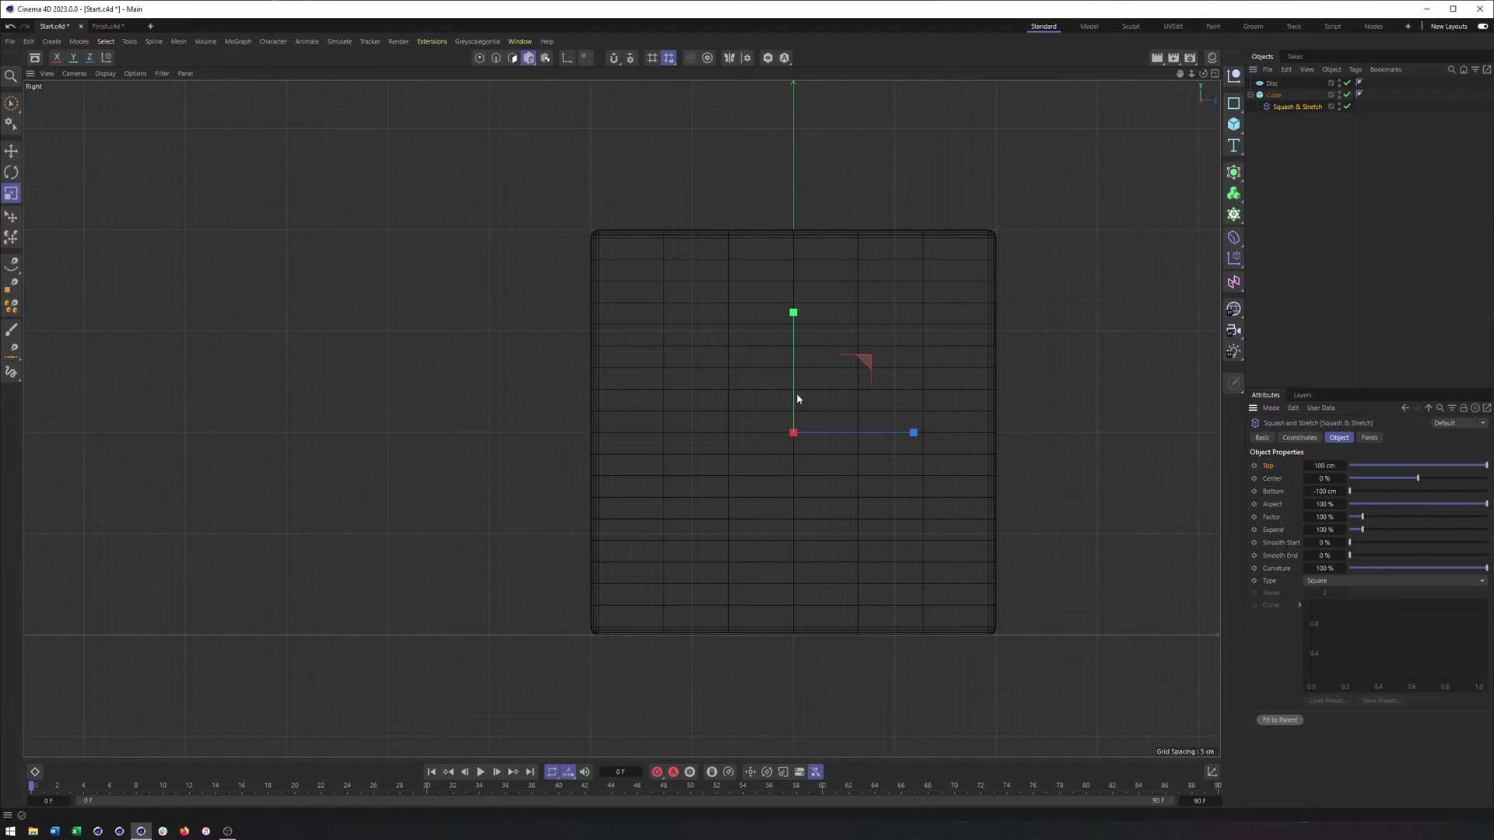
Step: Return to the Perspective view with the Squash & Stretch deformer selected and the Move tool active
key(e)
click(1288, 107)
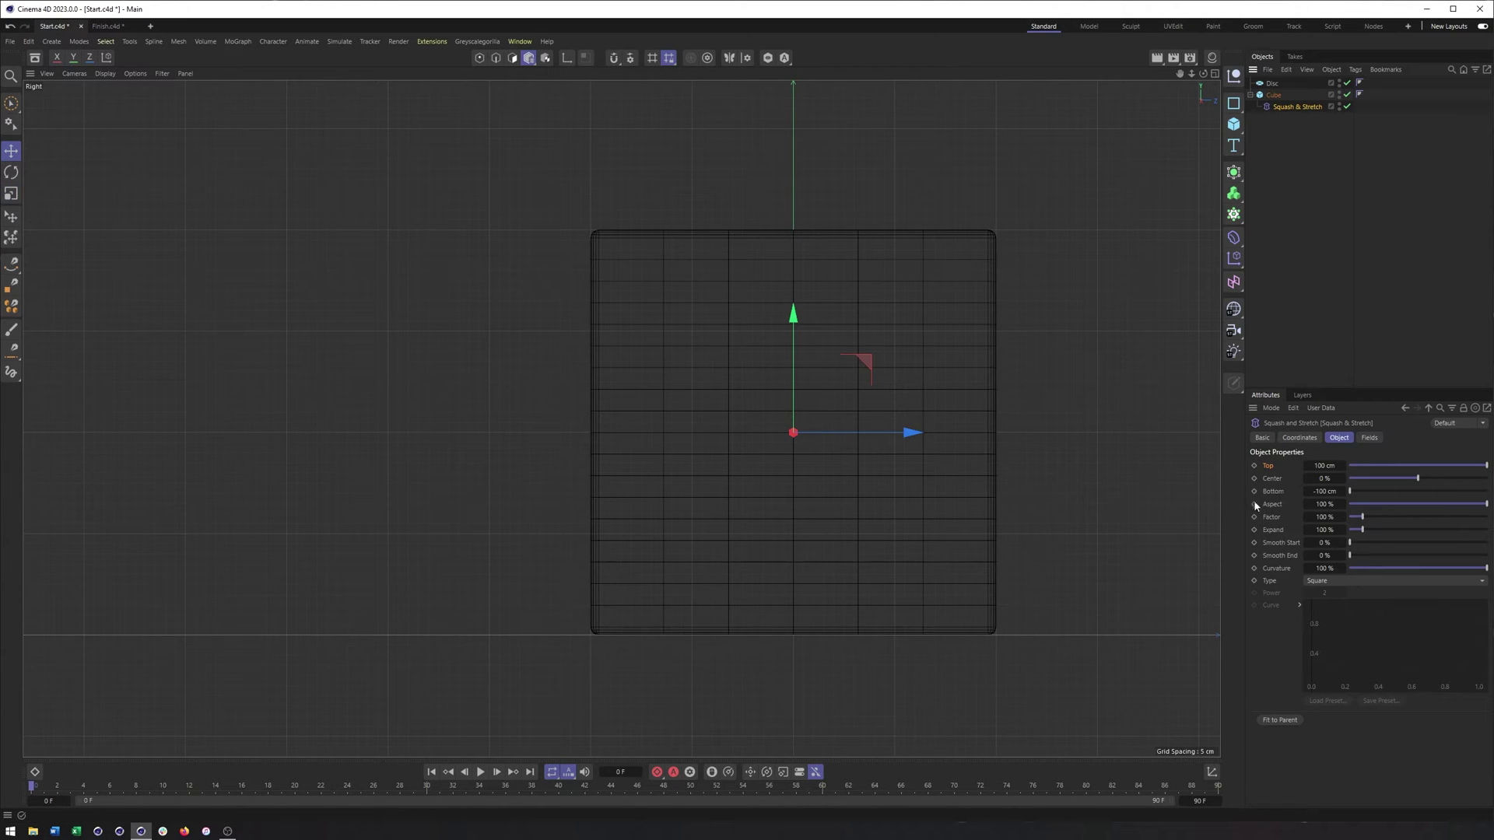
key(F1)
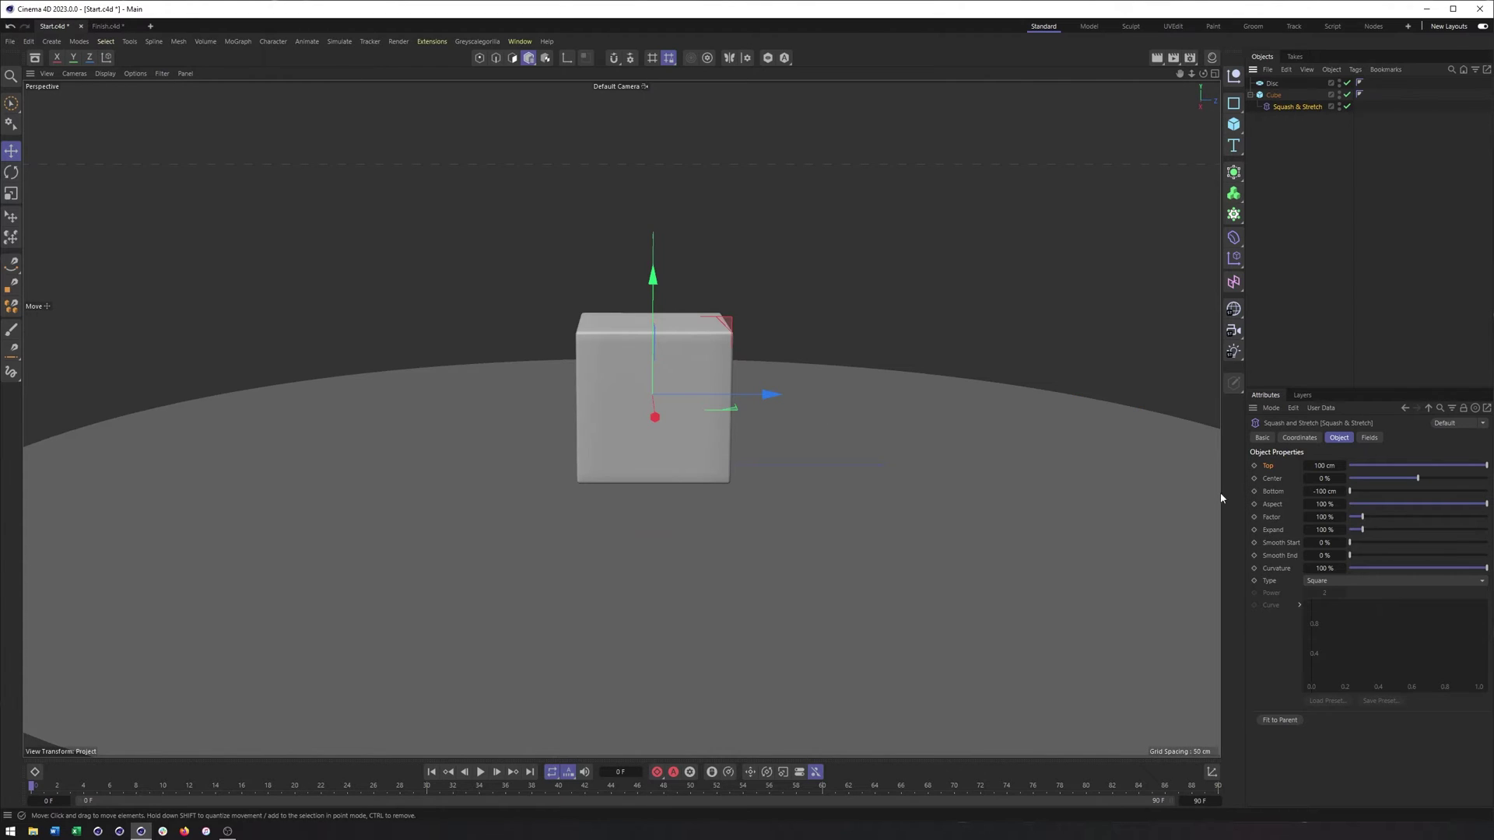
Step: Try the Squash & Stretch deformer's Factor at 124 %, 170 %, 78 % and 183 % on the cube
mouse_move(1363, 519)
mouse_down()
mouse_move(1379, 517)
mouse_move(1356, 513)
mouse_move(1366, 501)
mouse_up()
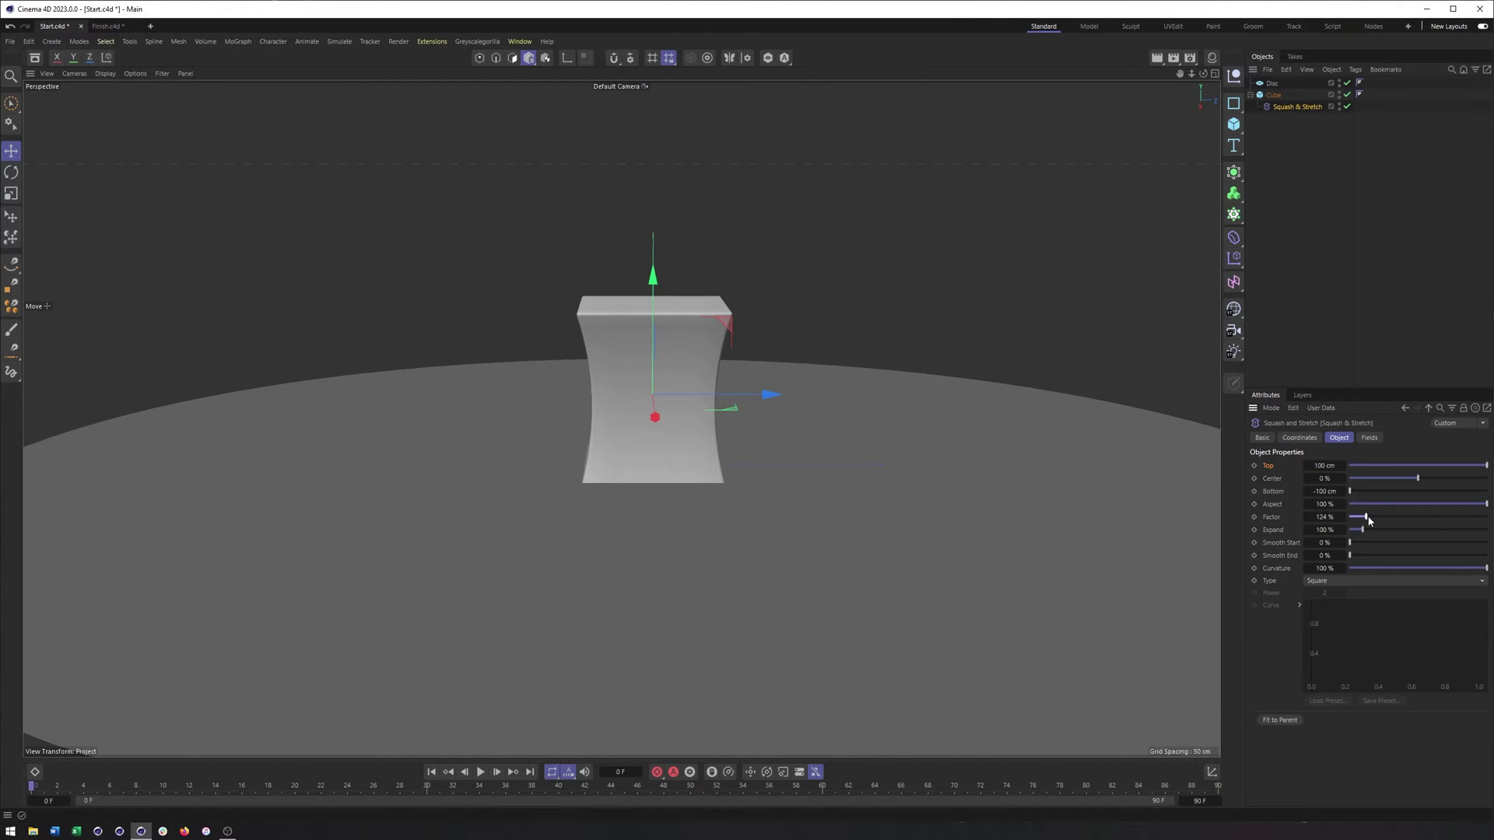
drag(1368, 520, 1373, 516)
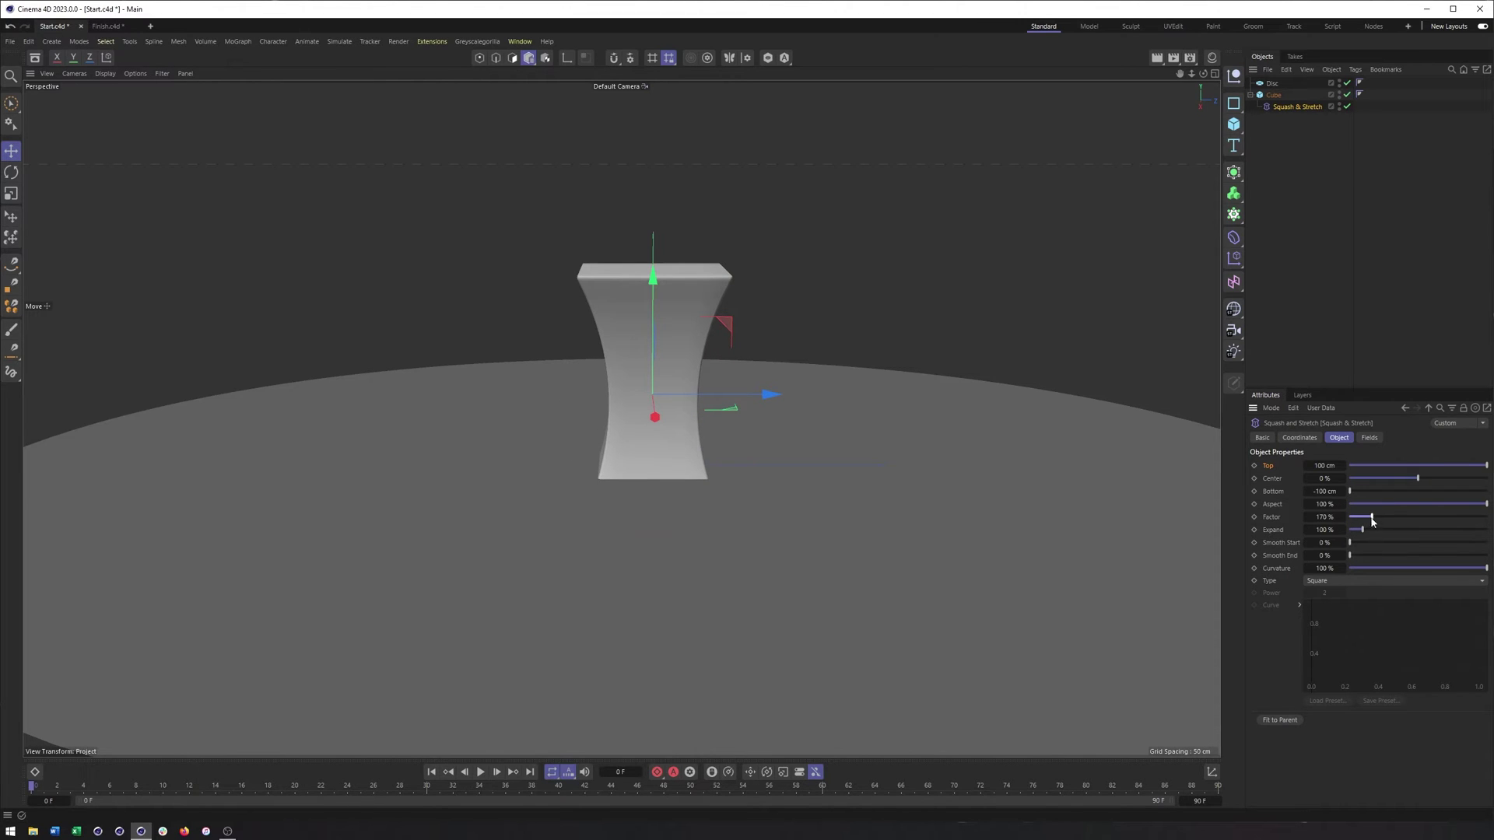
drag(1372, 519, 1359, 522)
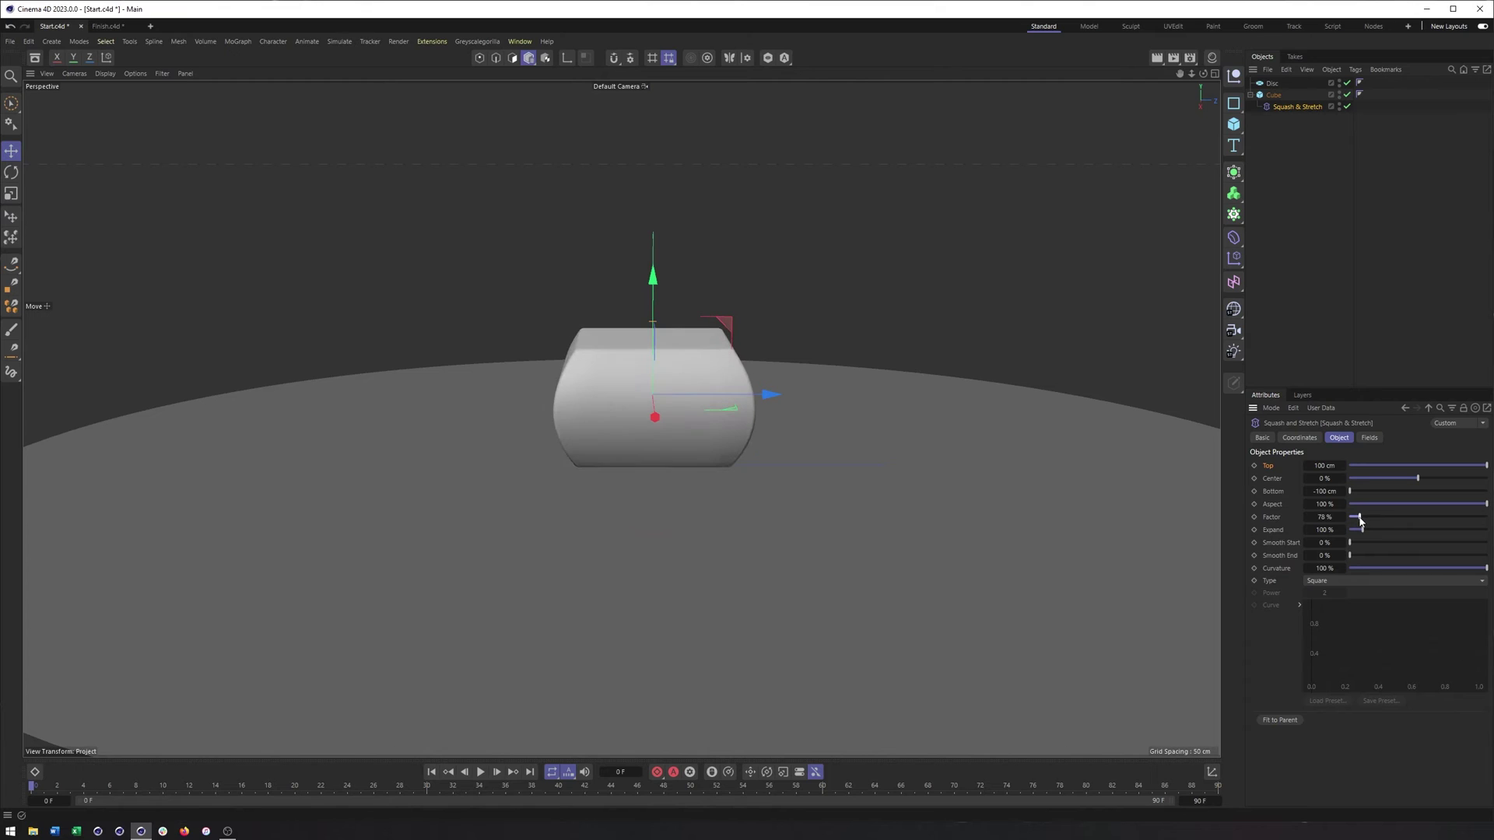
alt+drag(696, 436, 698, 399)
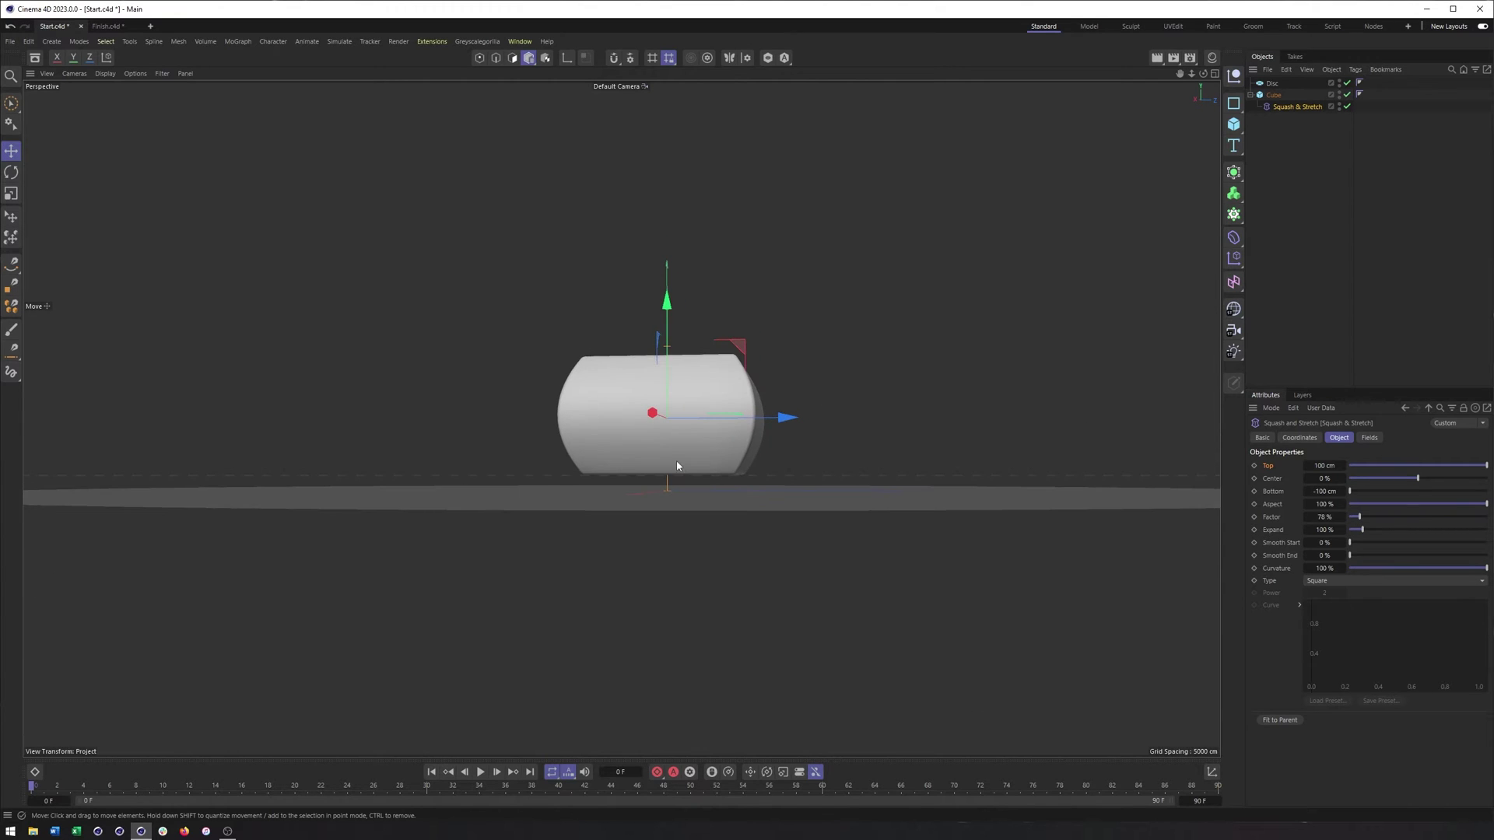
drag(1360, 516, 1374, 517)
alt+drag(658, 441, 702, 421)
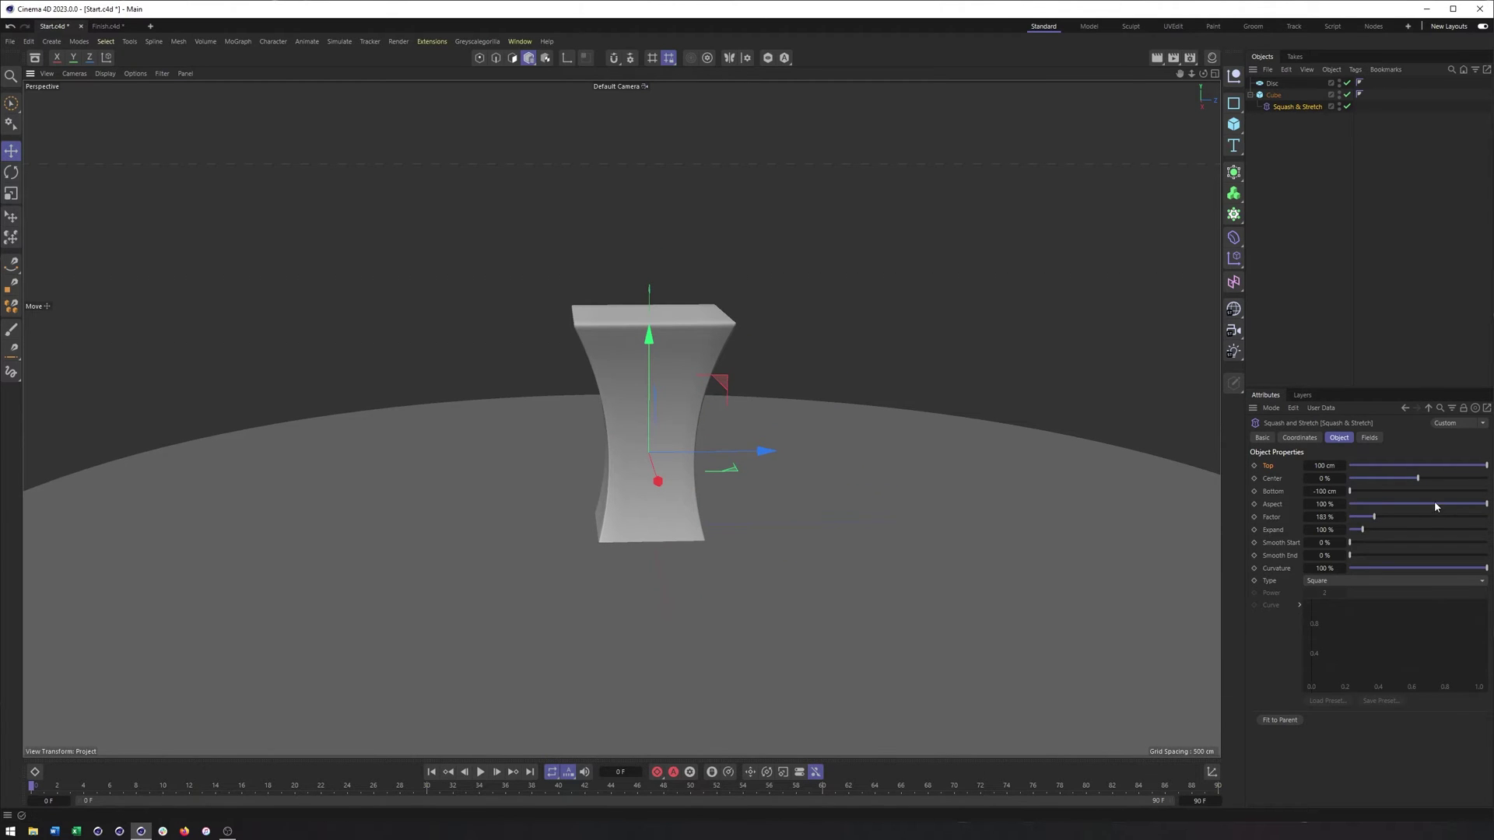
alt+drag(658, 405, 662, 413)
Step: Try lowering the deformer's Aspect to -100 % in the Front view, and undo the Aspect change
key(F3)
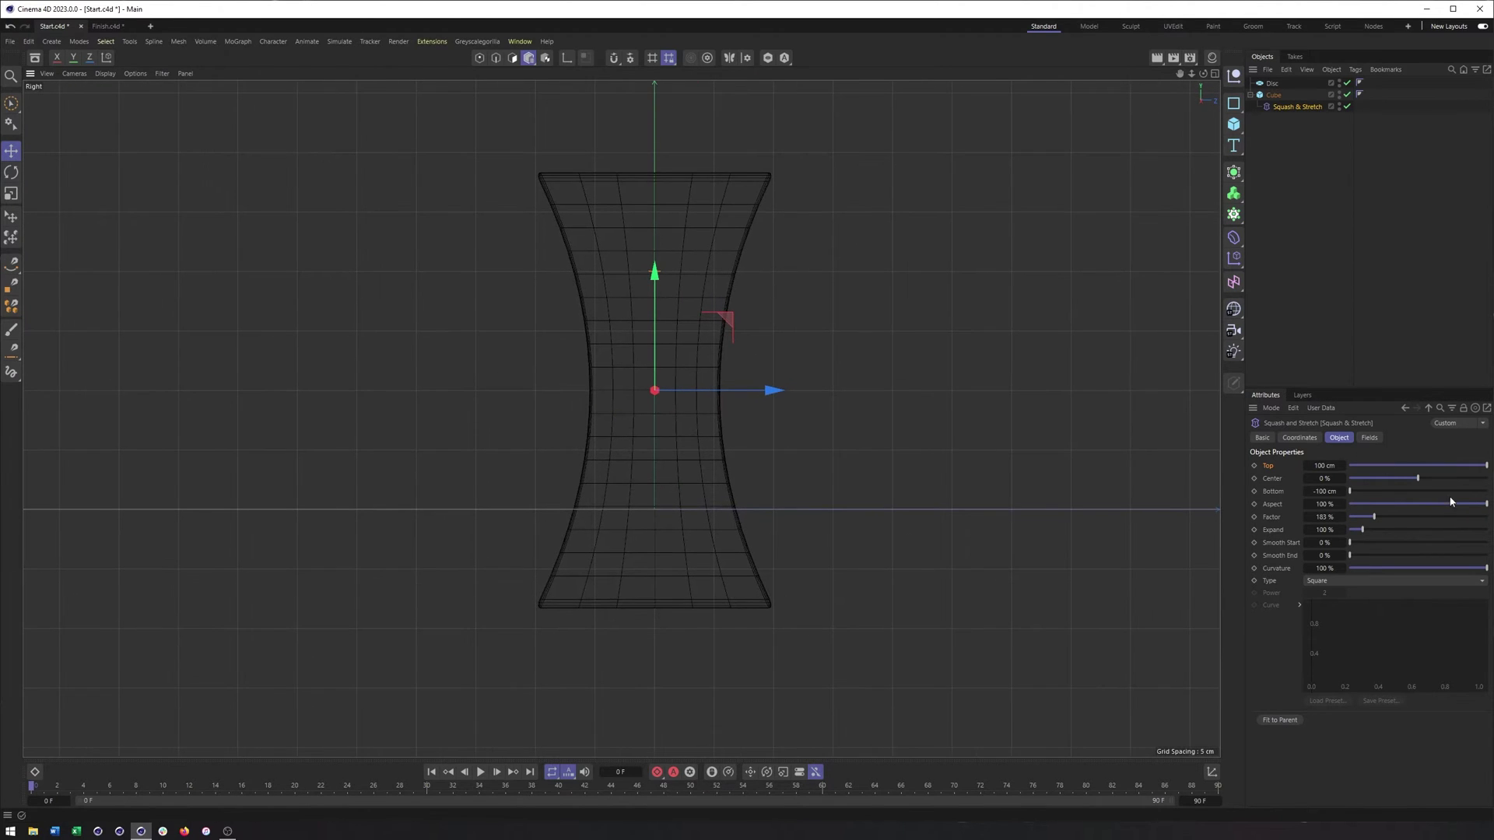
drag(1485, 504, 1444, 520)
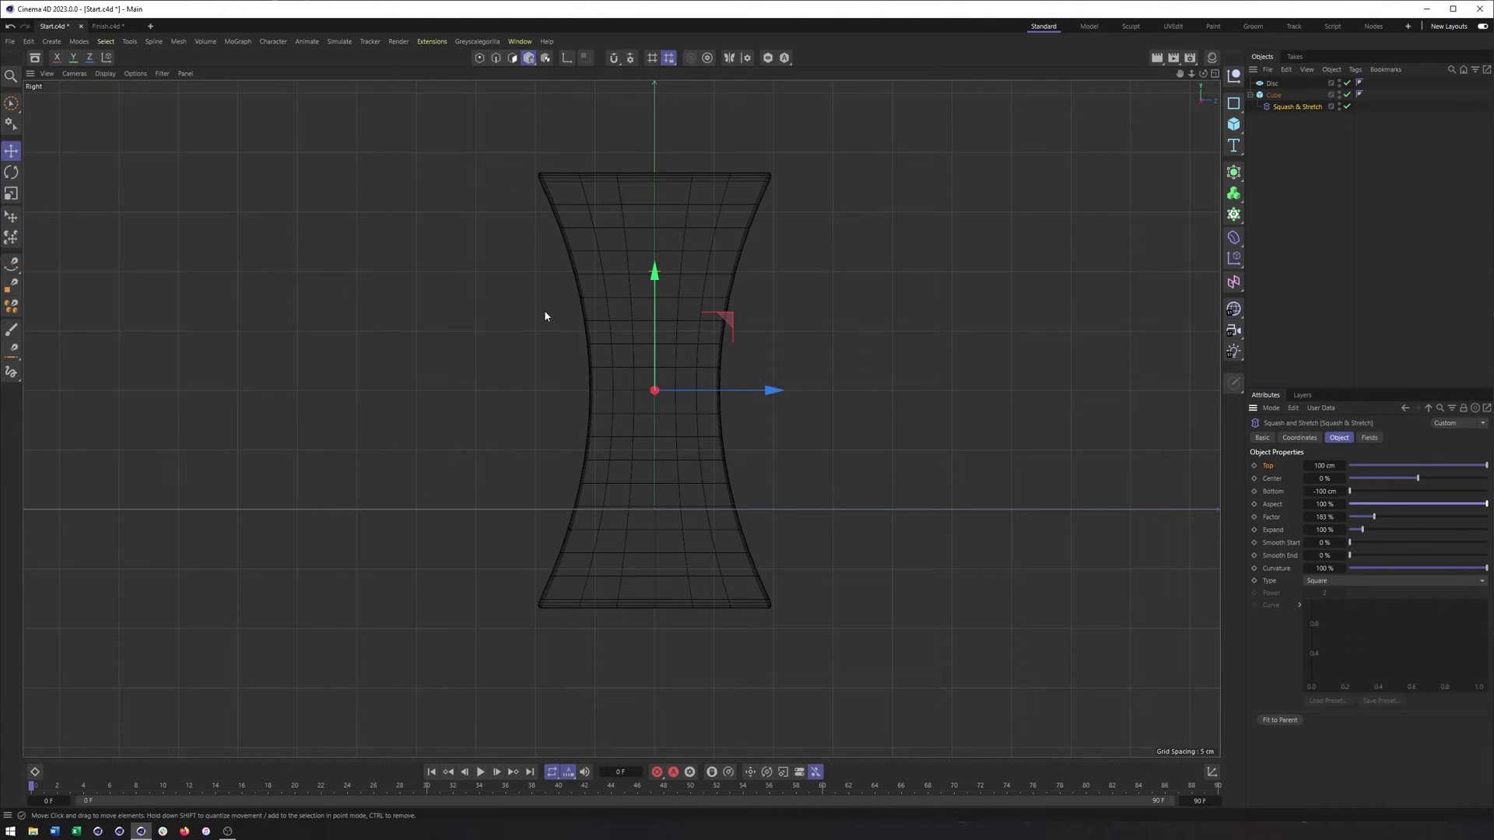
key(F4)
key(h)
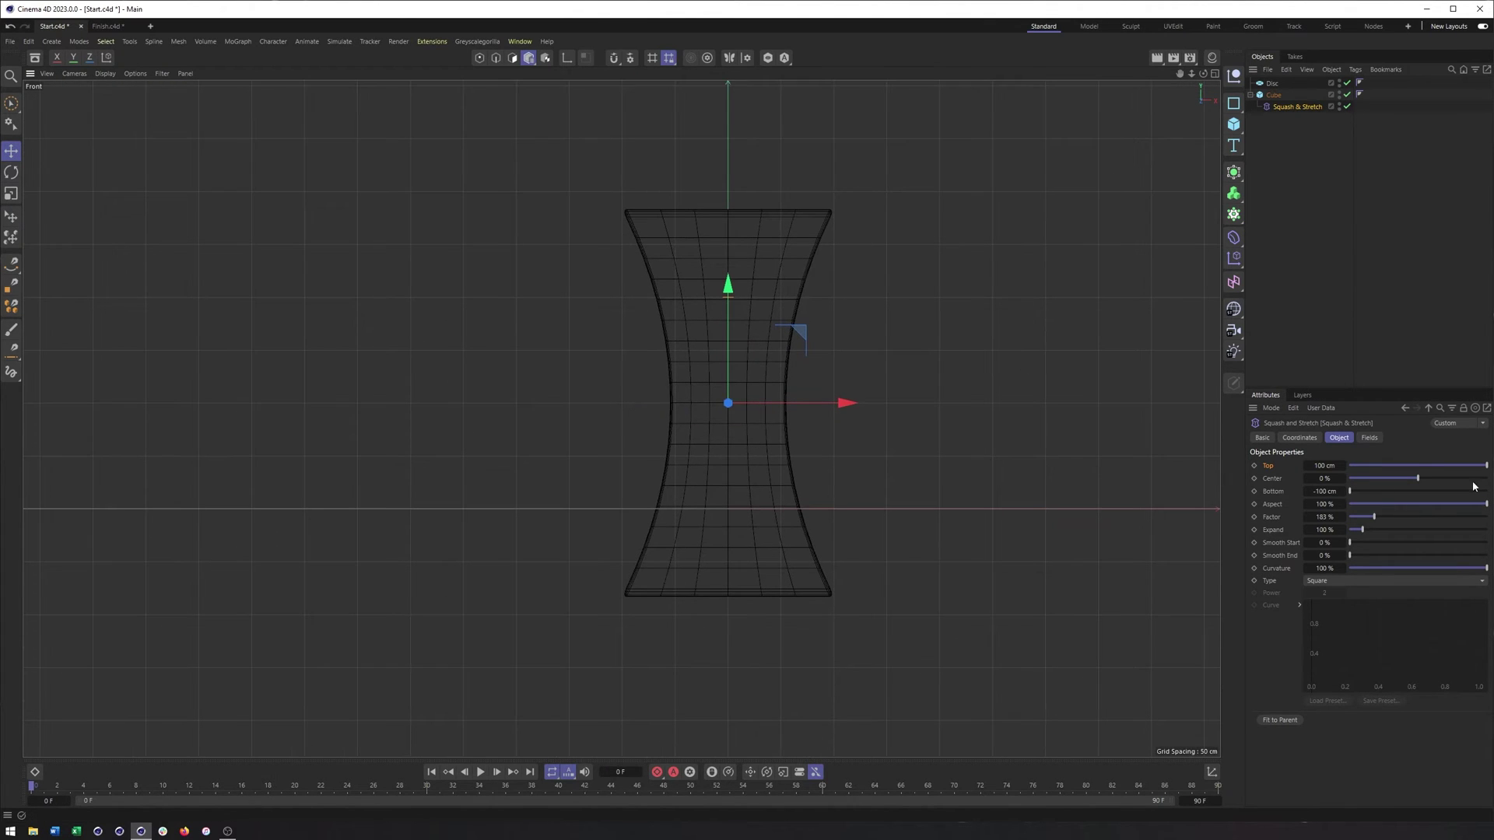
mouse_move(1458, 504)
mouse_down()
mouse_move(1270, 490)
mouse_move(1466, 514)
mouse_move(1337, 514)
mouse_move(1486, 504)
mouse_up()
drag(1482, 508, 1350, 505)
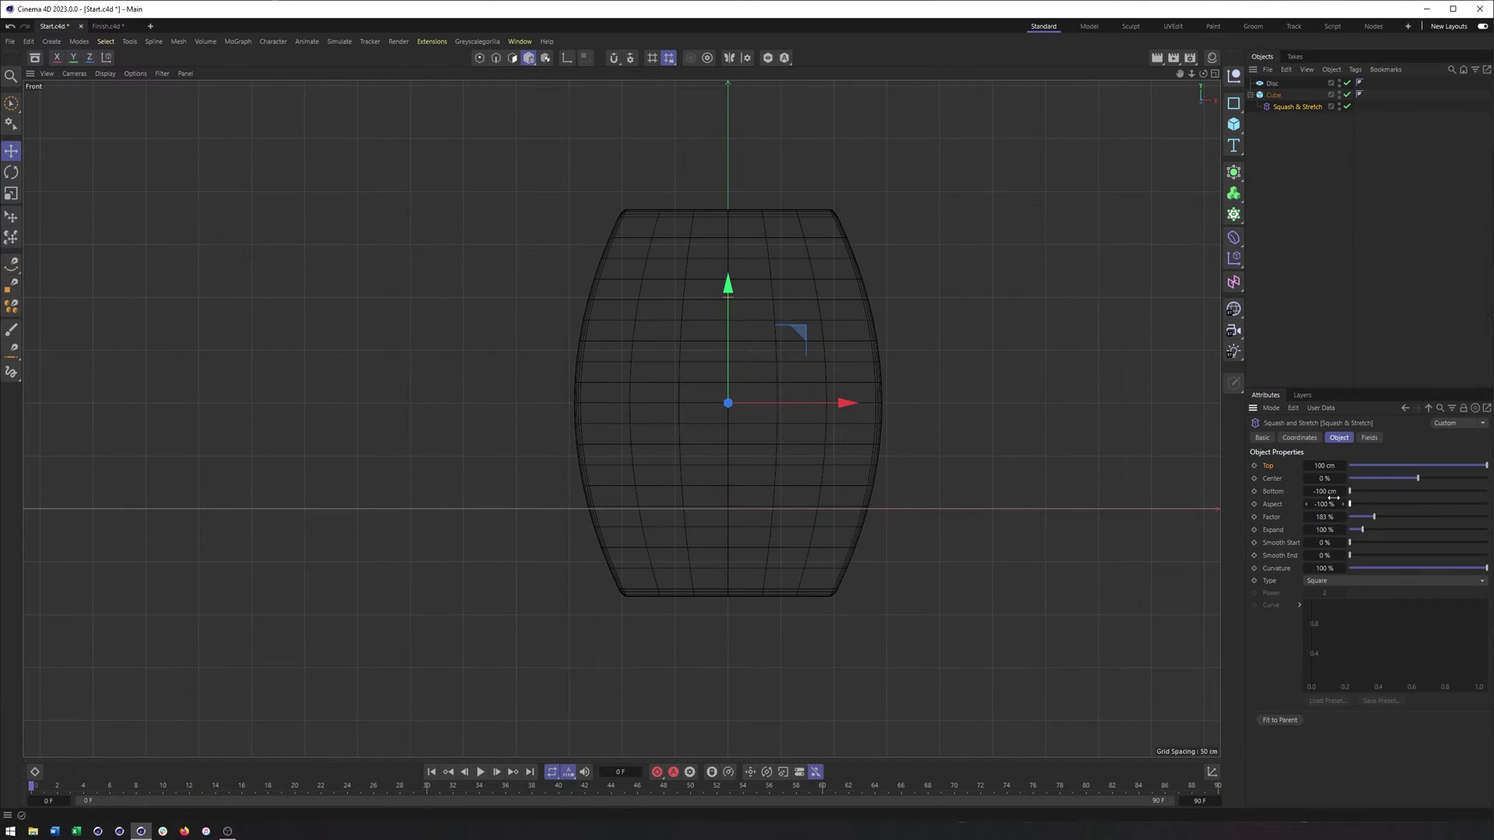
key(ctrl+z)
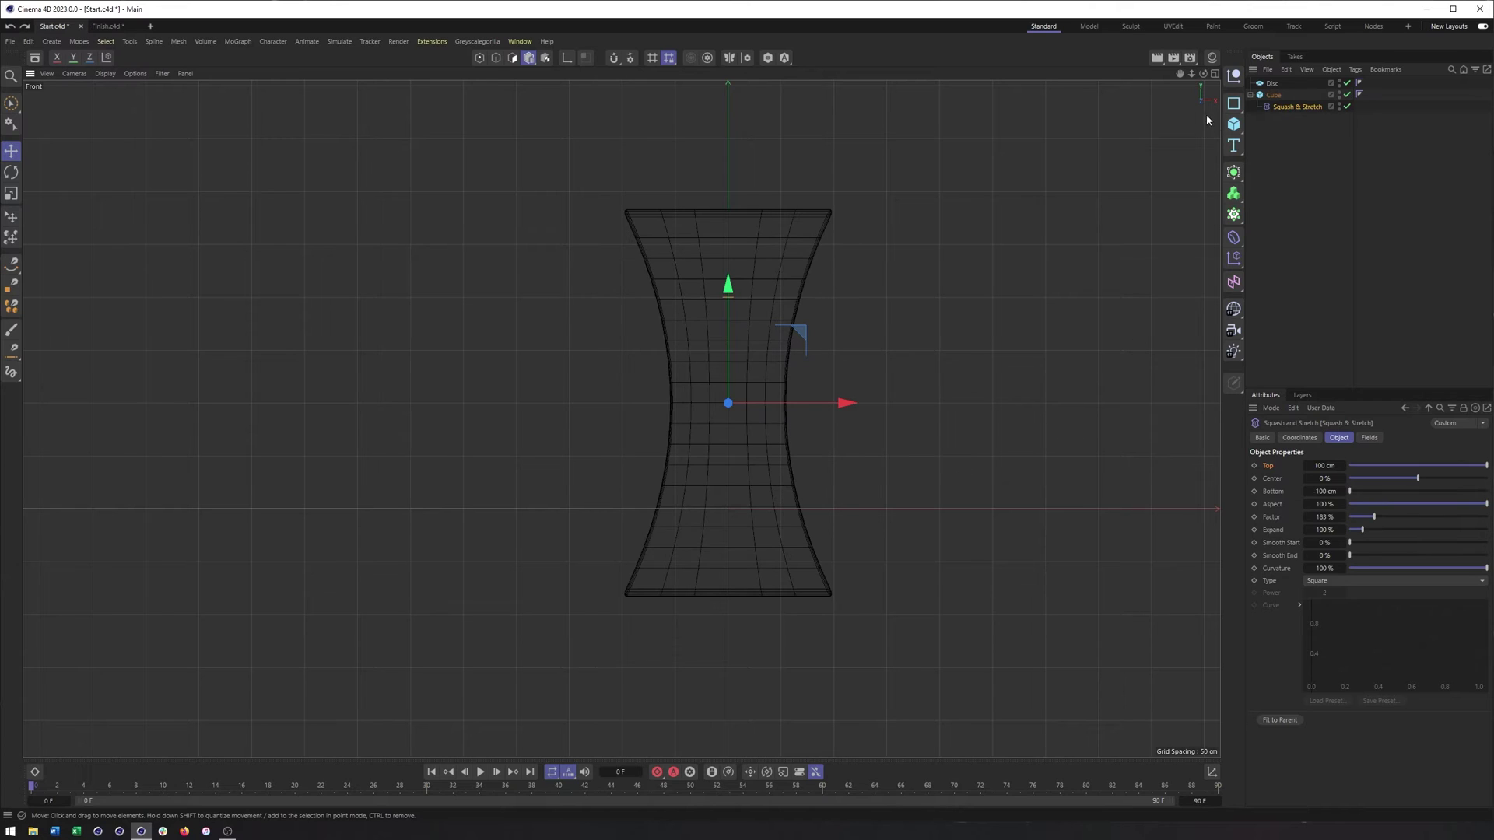
click(1233, 241)
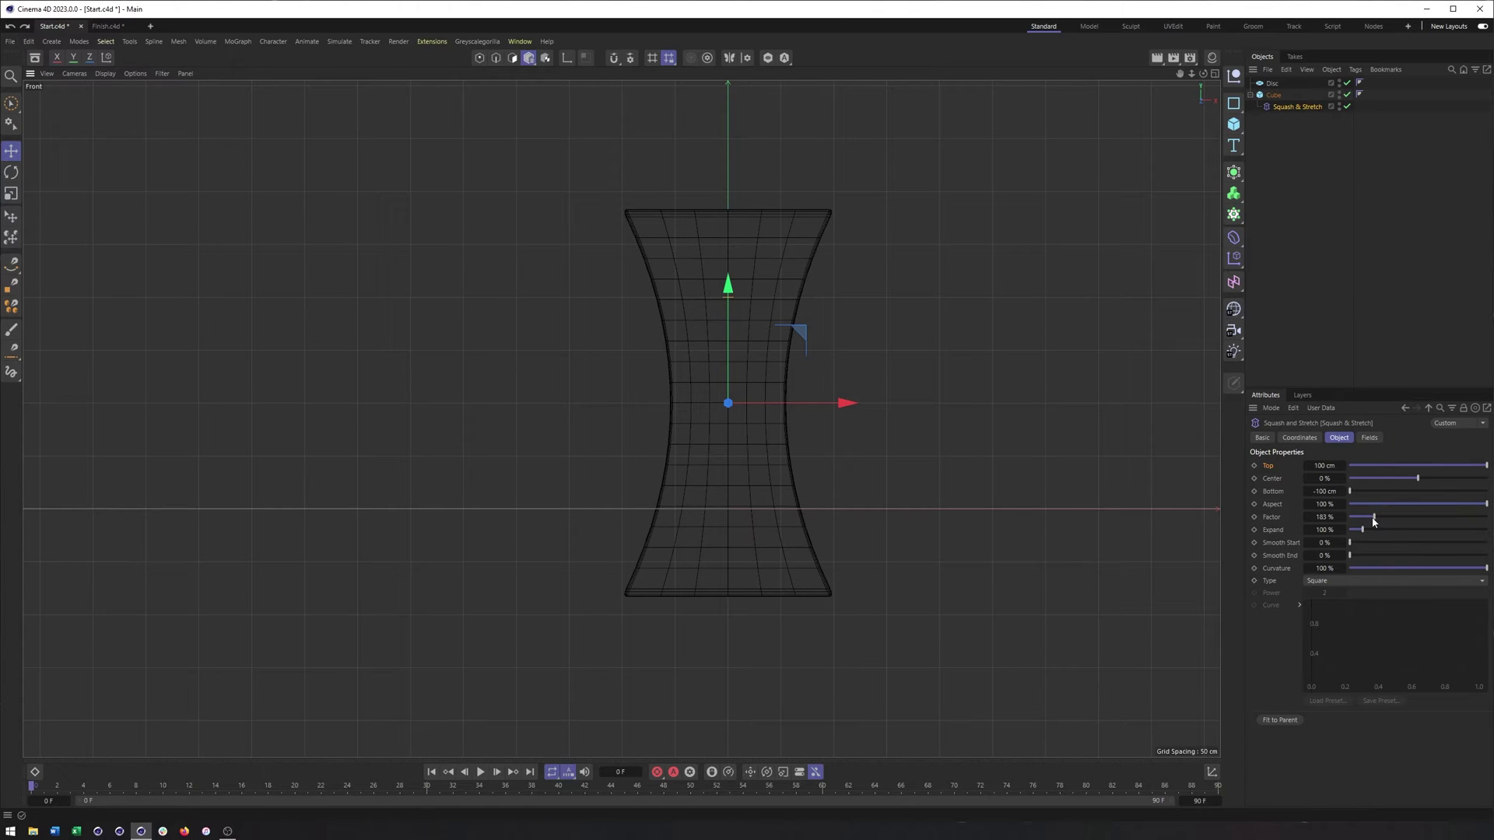
Step: Set the deformer's Factor to 170 %, Expand to 200 %, Smooth Start to 54 % and Smooth End to 82 %
mouse_move(1374, 517)
mouse_down()
mouse_move(1395, 517)
mouse_move(1348, 534)
mouse_move(1376, 534)
mouse_up()
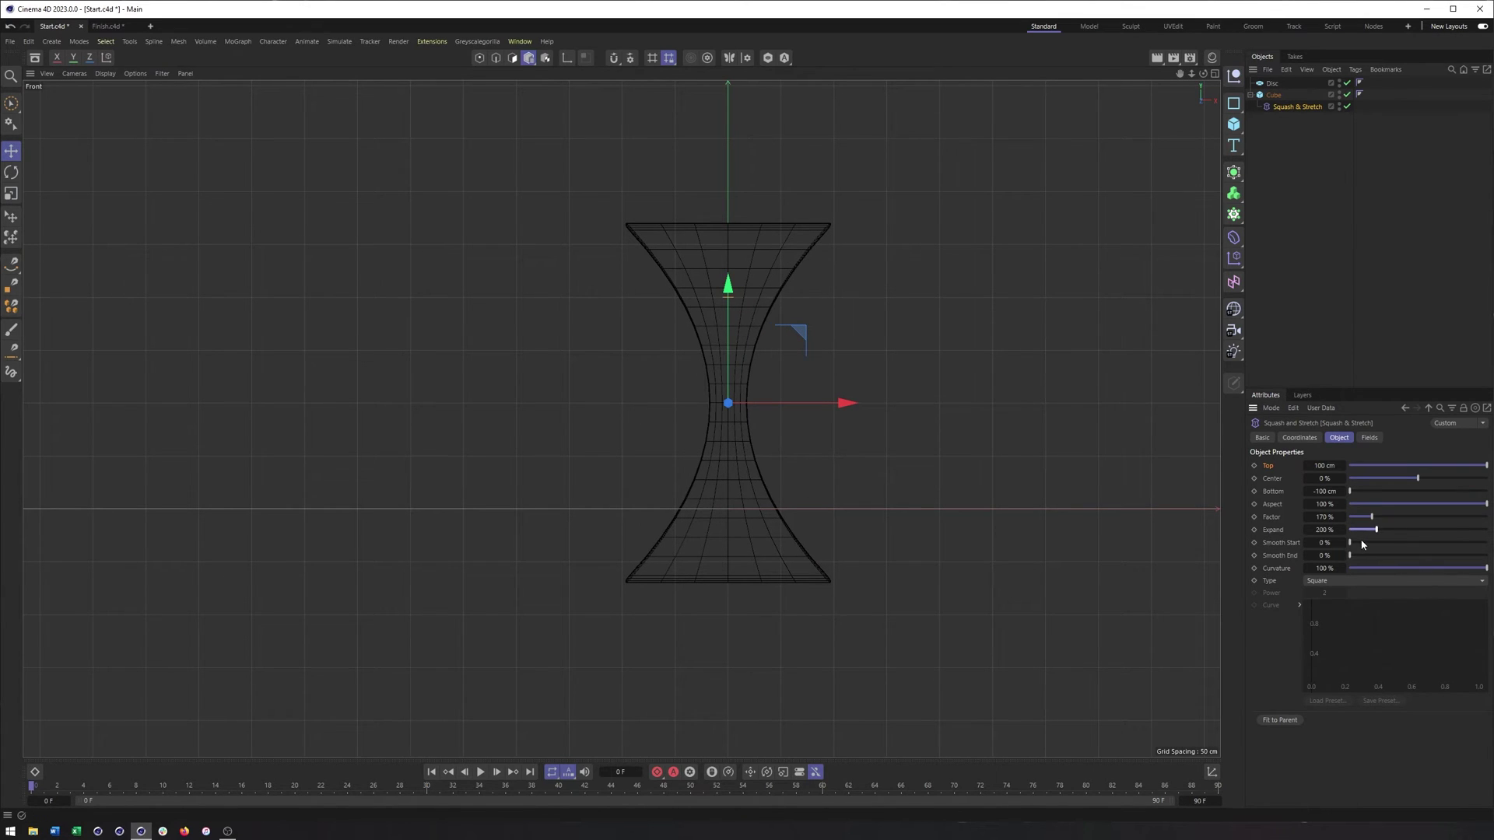
drag(1357, 545, 1446, 560)
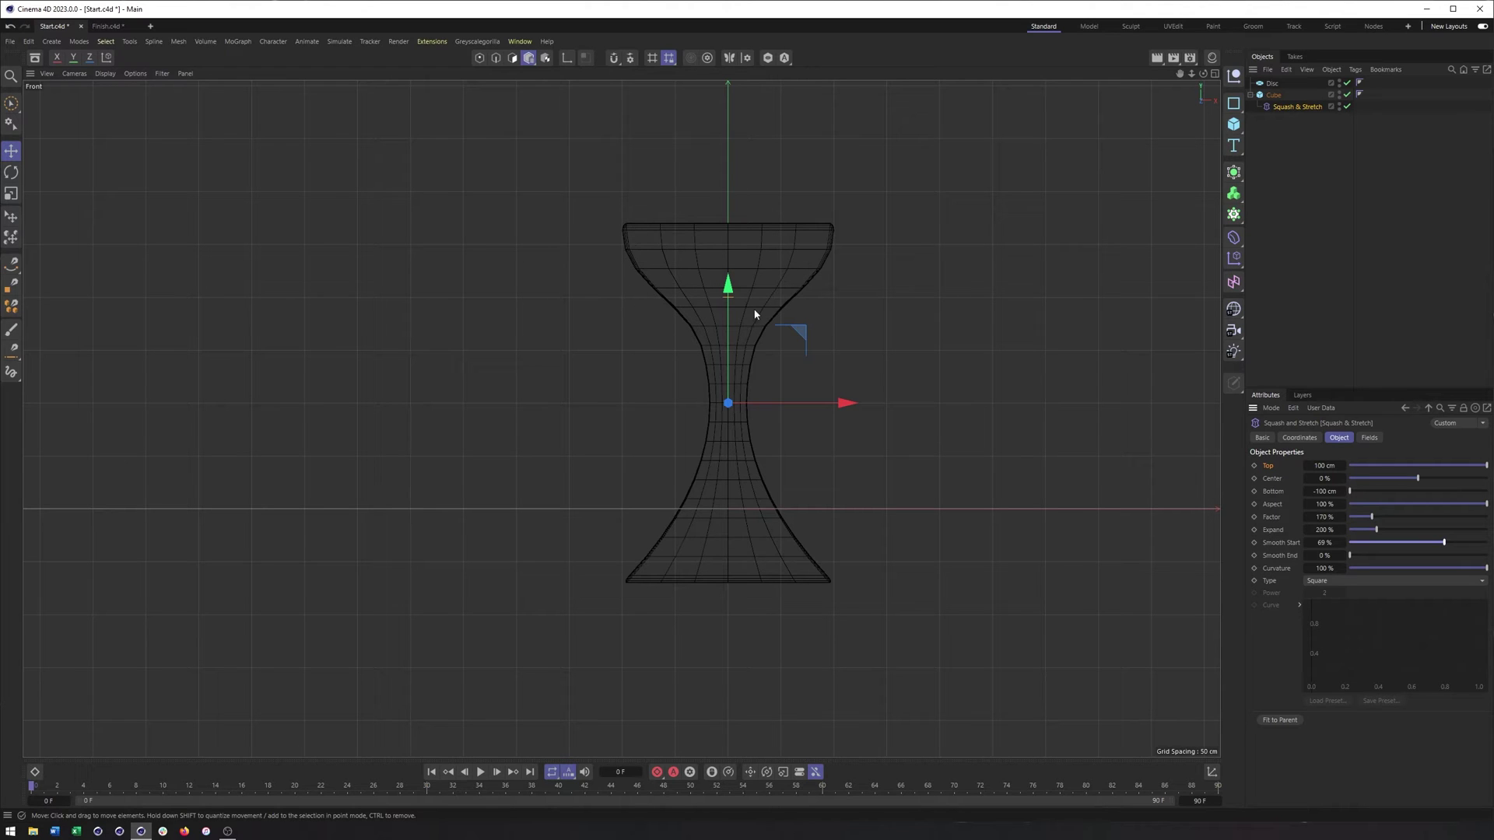
drag(1357, 555, 1424, 544)
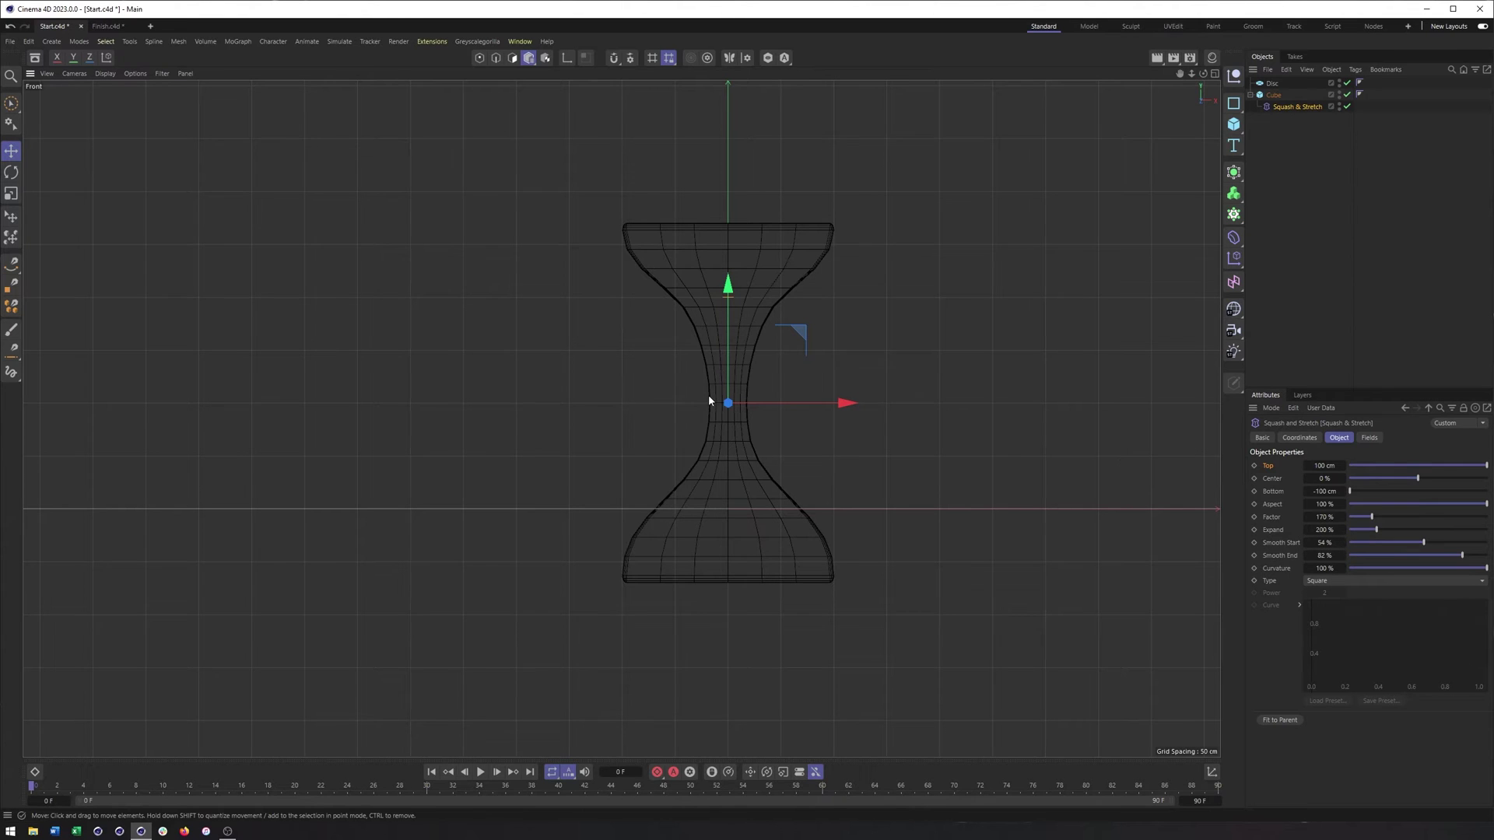
scroll(707, 401, up, 3)
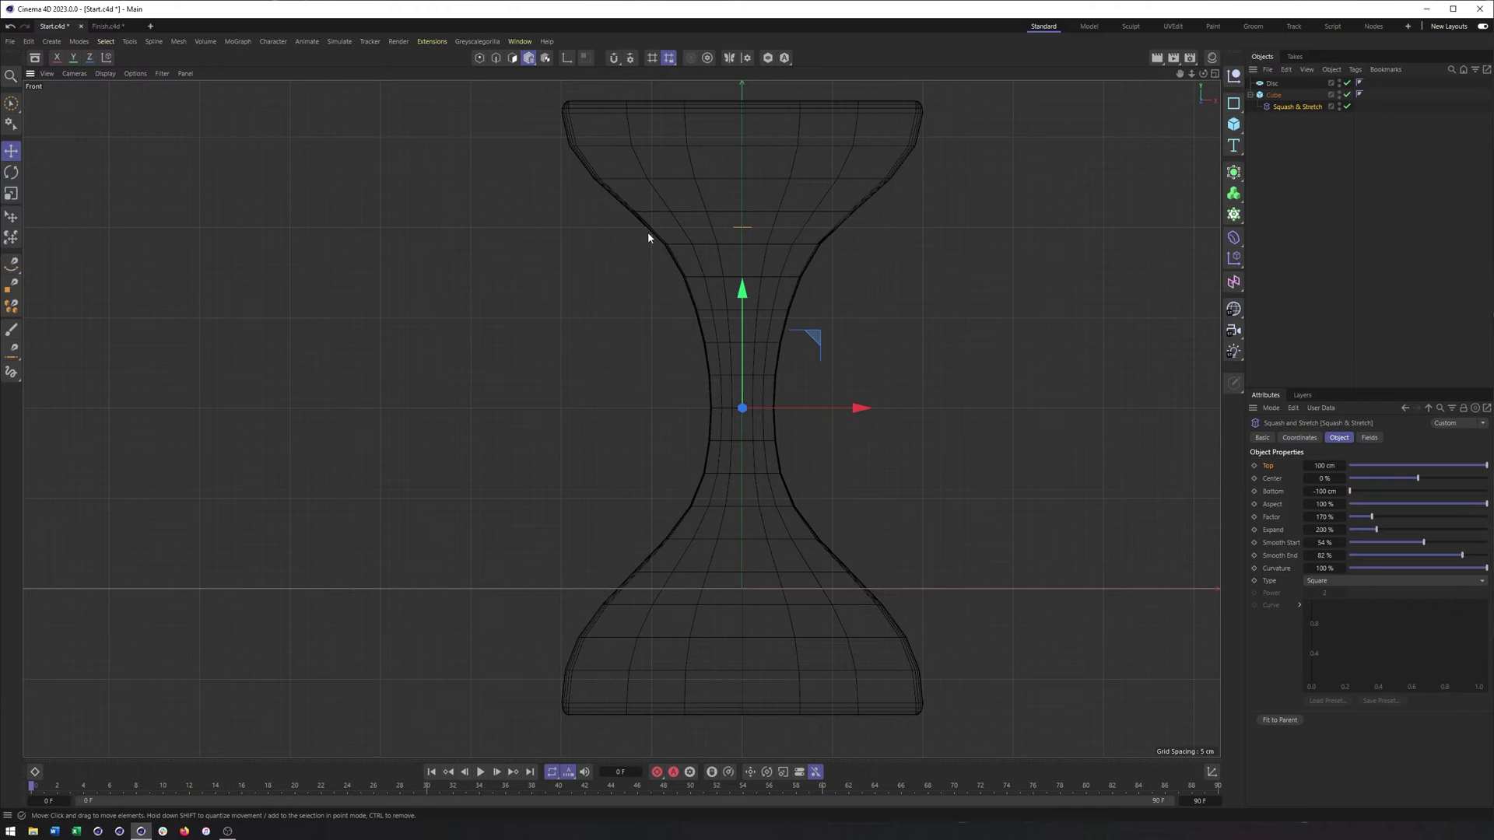
Step: Set the cube's Segments Y to 30 in the Perspective view, trying 8 and 20 along the way
key(F1)
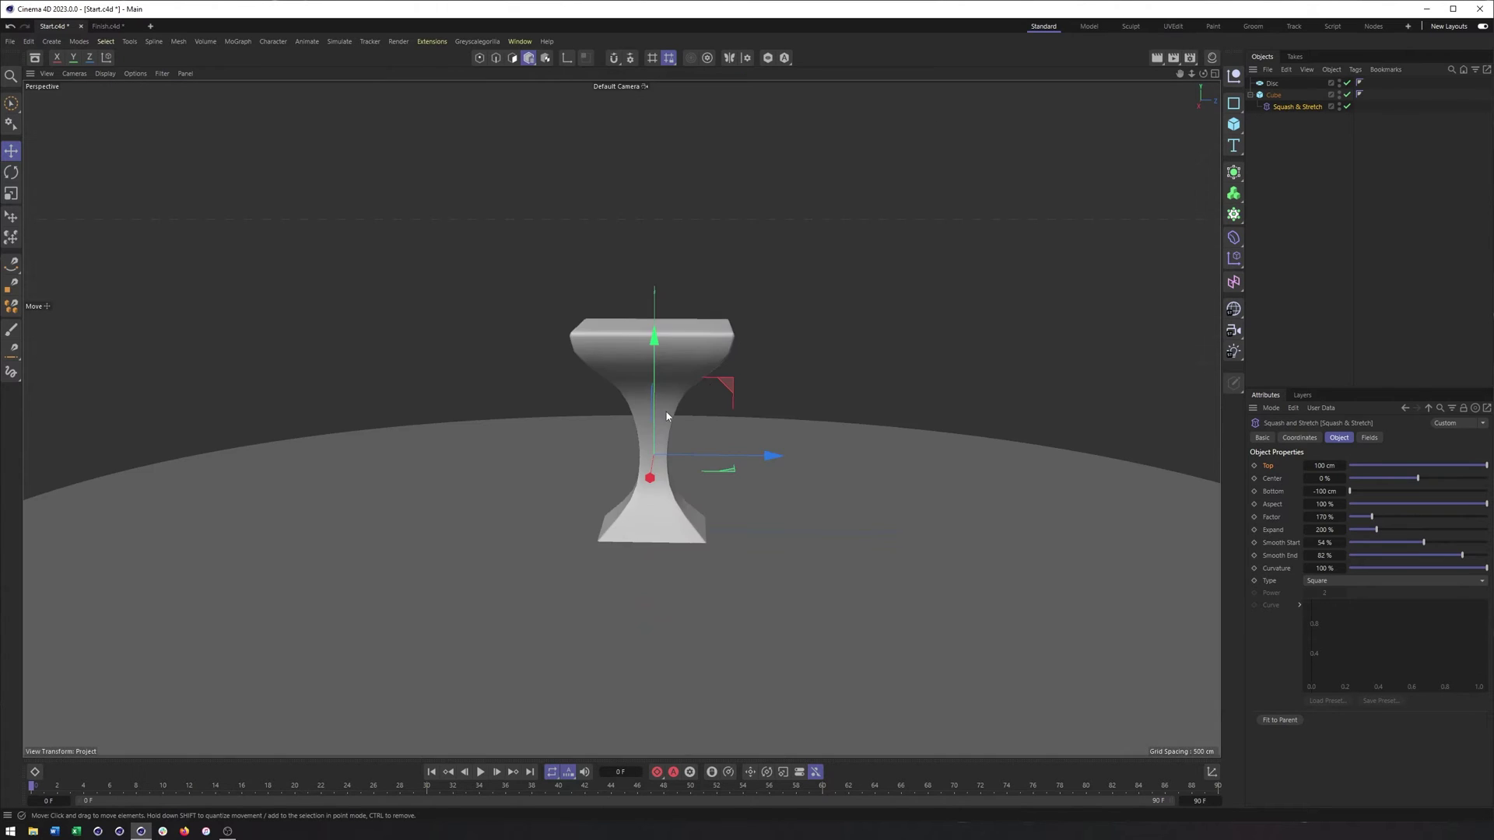
mouse_move(703, 373)
alt+mouse_down()
mouse_move(675, 400)
mouse_move(708, 387)
alt+mouse_up()
click(1274, 94)
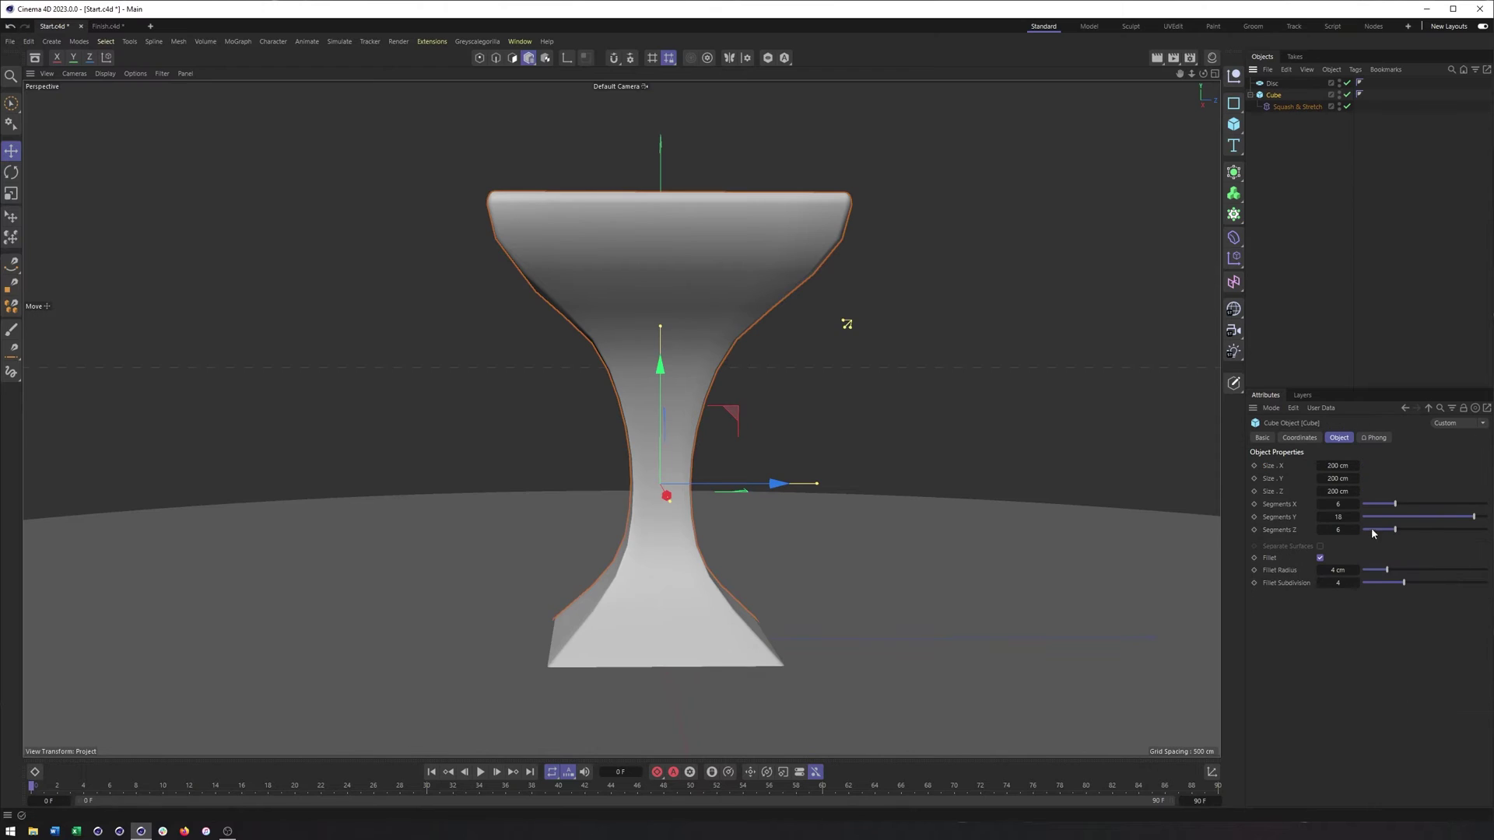
drag(1473, 522, 1407, 522)
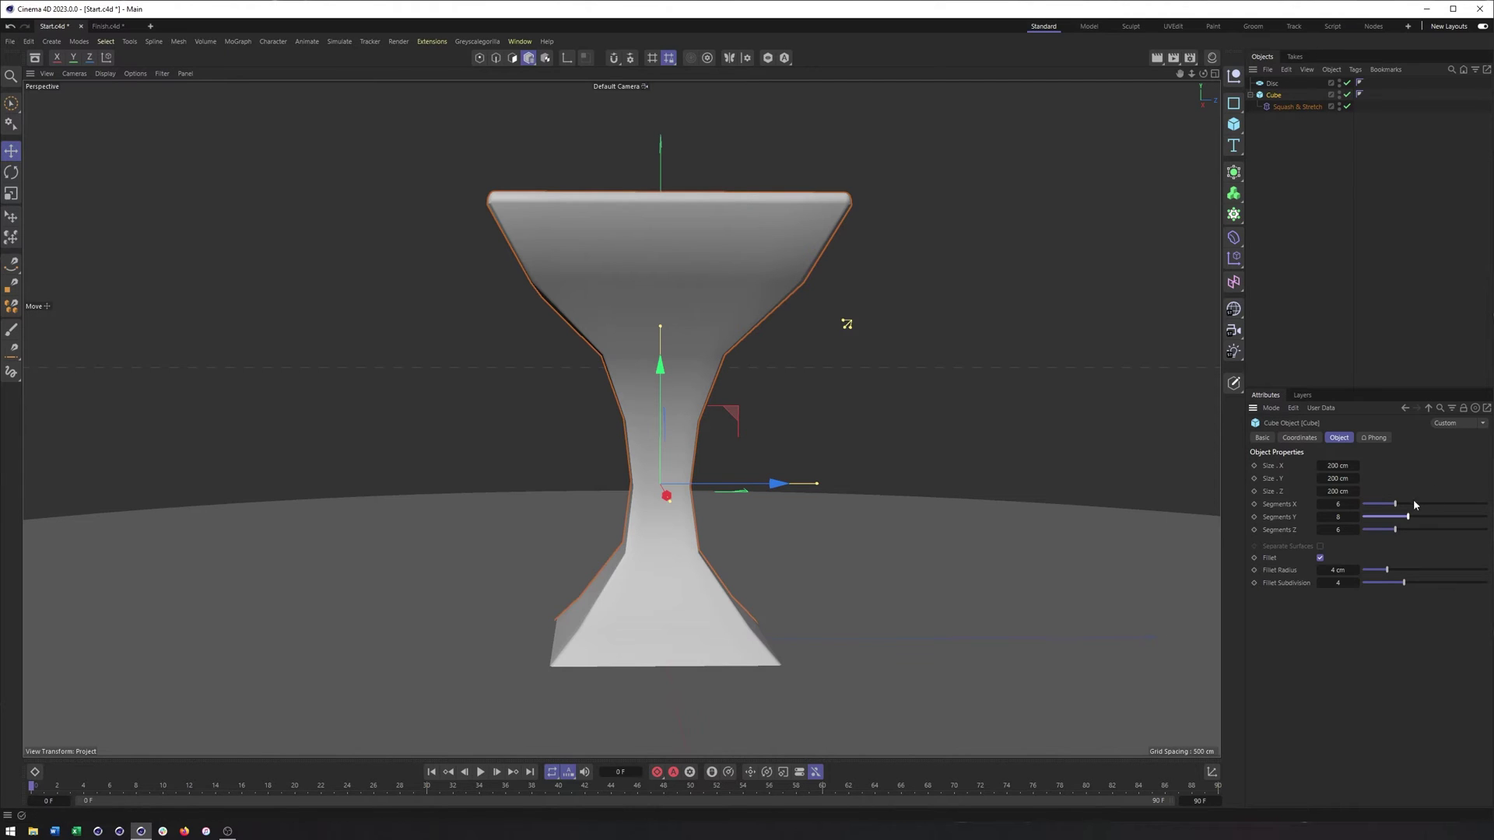
drag(1408, 518, 1486, 516)
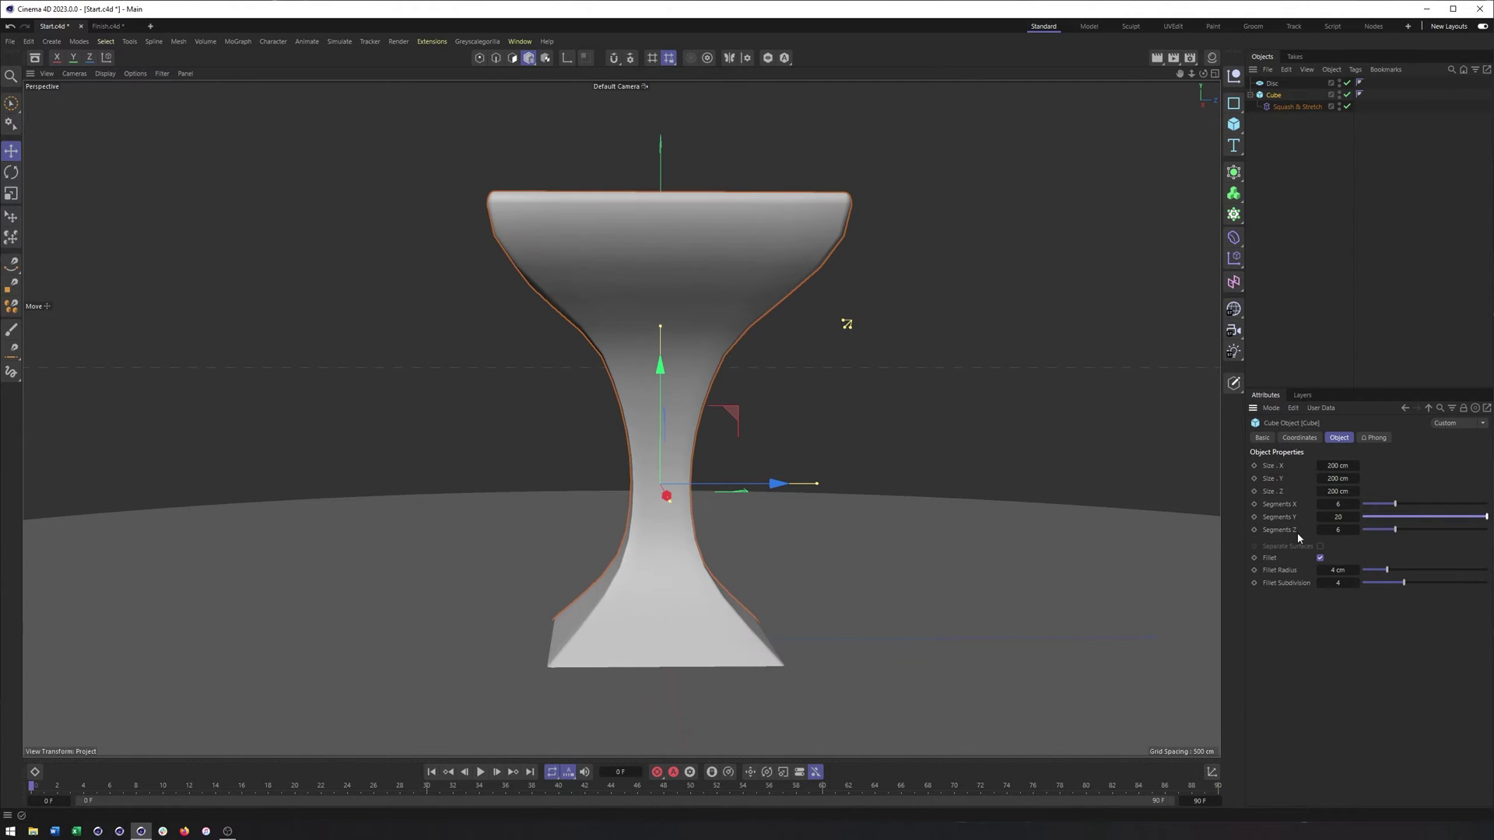
drag(1355, 518, 1377, 518)
alt+drag(754, 459, 1142, 352)
Step: Inspect the smoothness of the deformed cube in the Perspective view from several angles and distances
click(1297, 106)
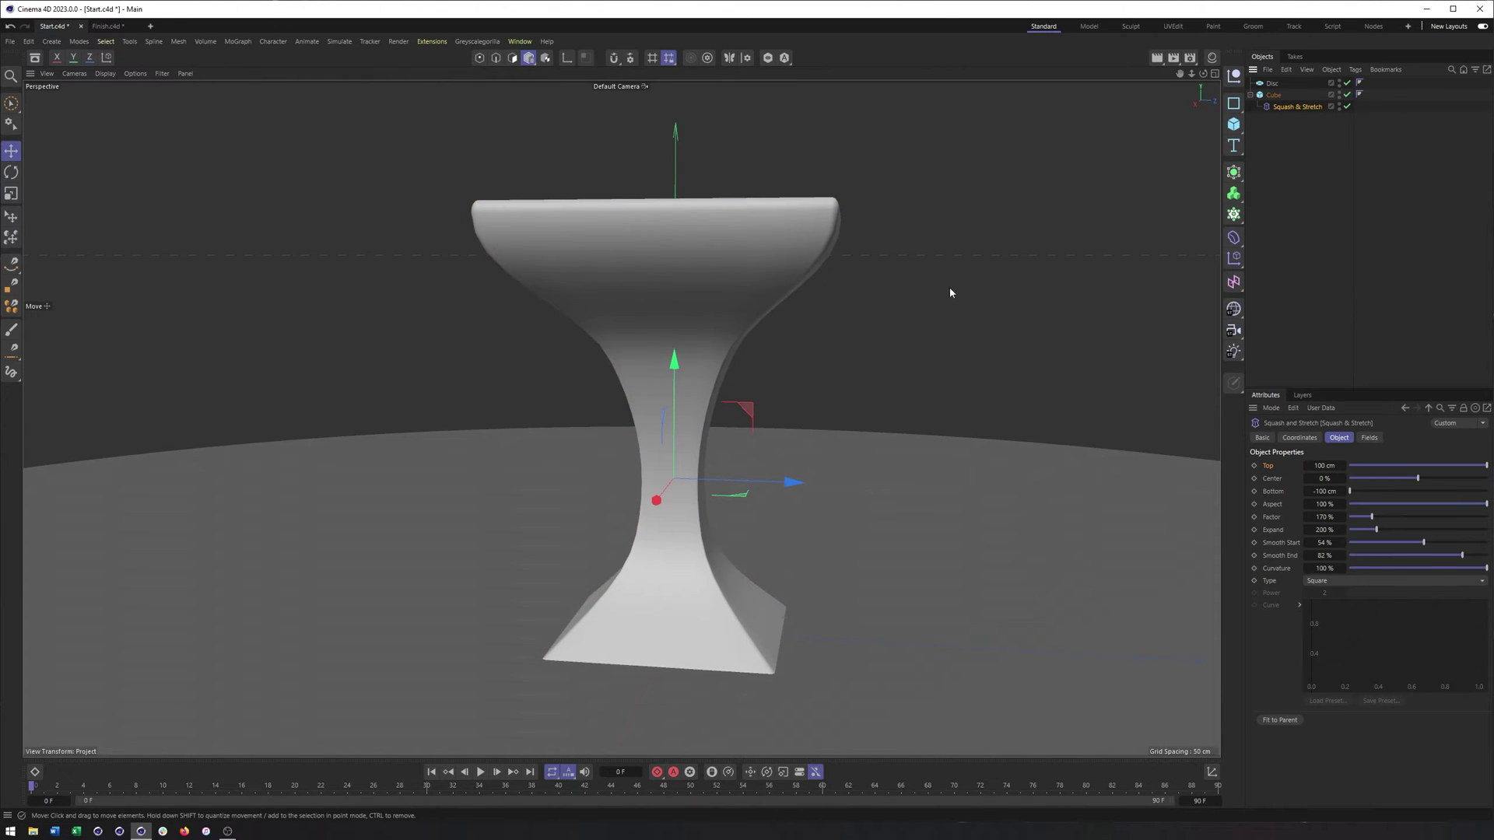
alt+drag(949, 289, 766, 326)
scroll(772, 326, down, 2)
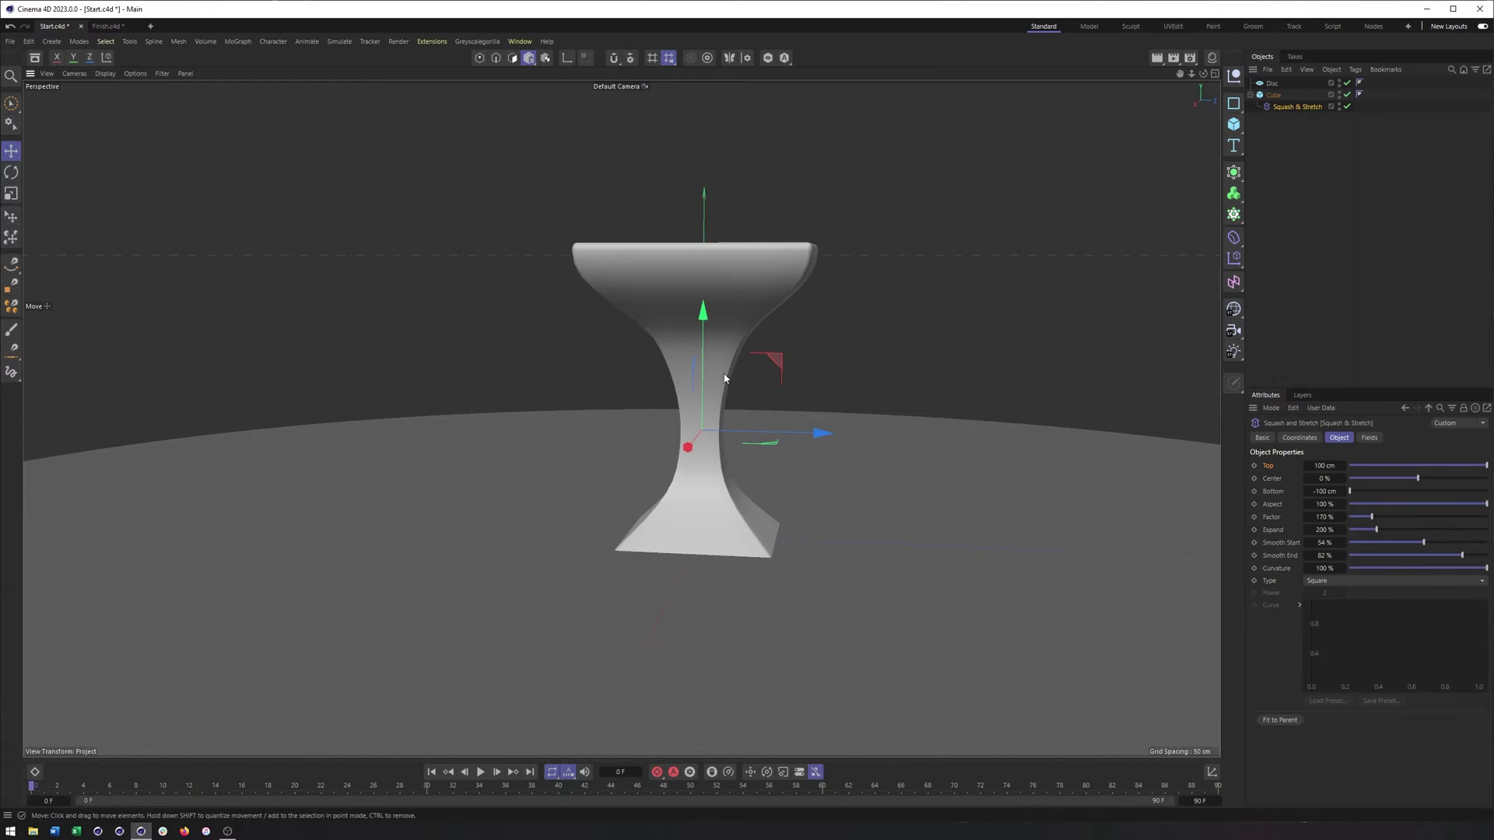
scroll(747, 370, up, 3)
scroll(814, 355, down, 4)
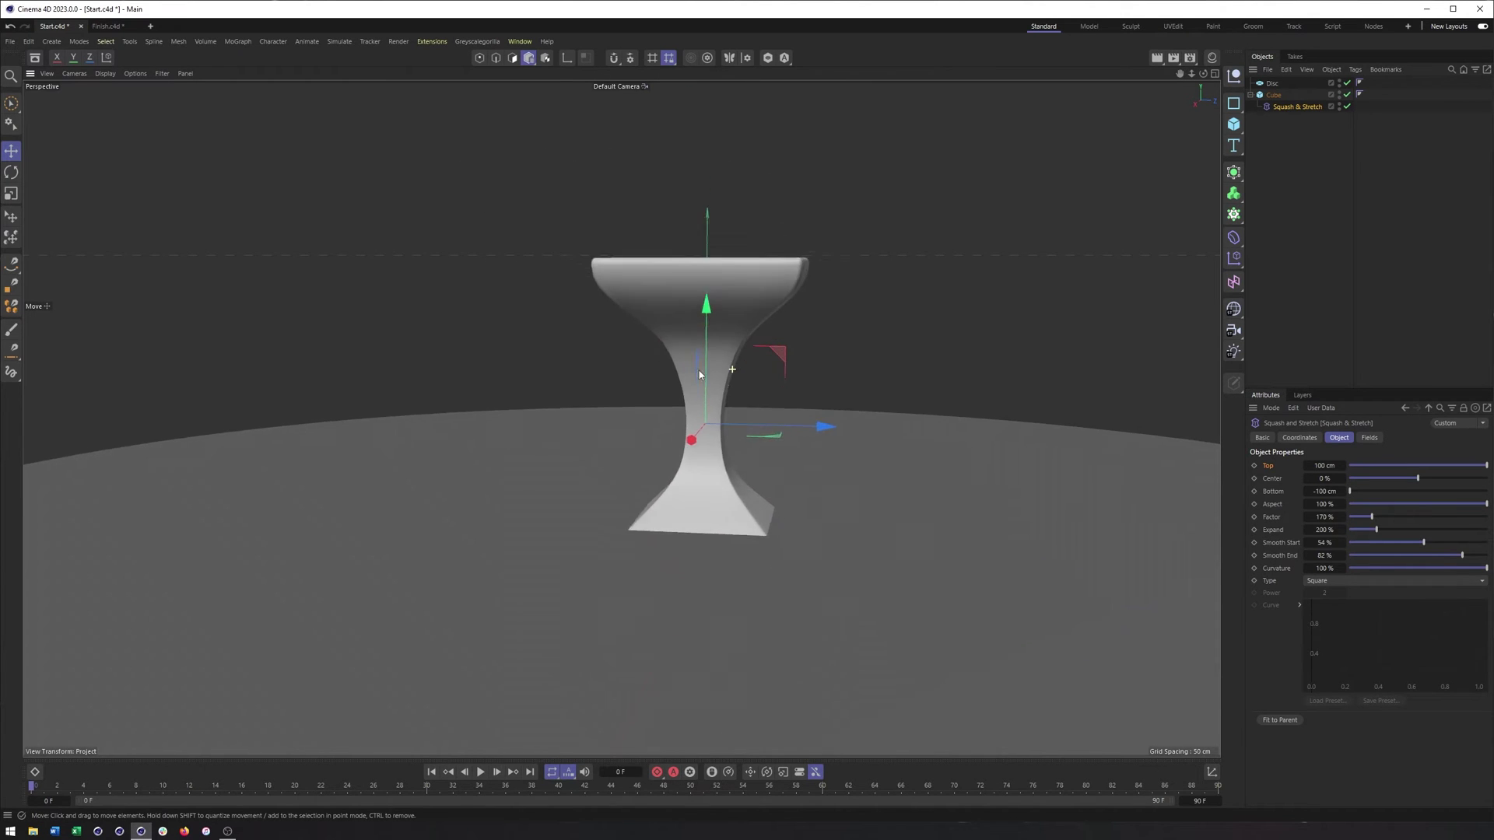
scroll(699, 370, down, 3)
scroll(593, 374, up, 3)
scroll(737, 398, up, 1)
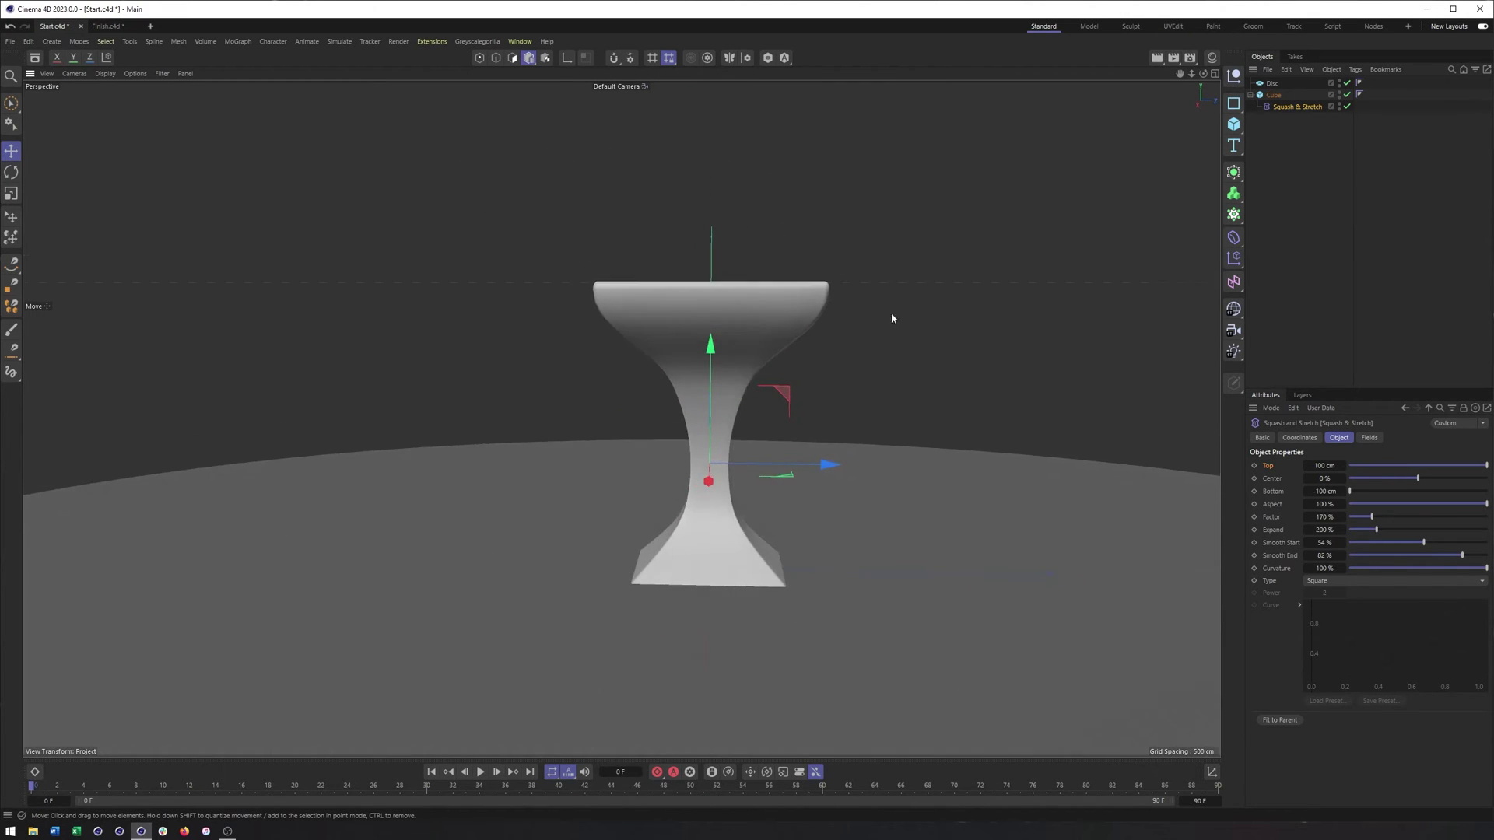
click(747, 374)
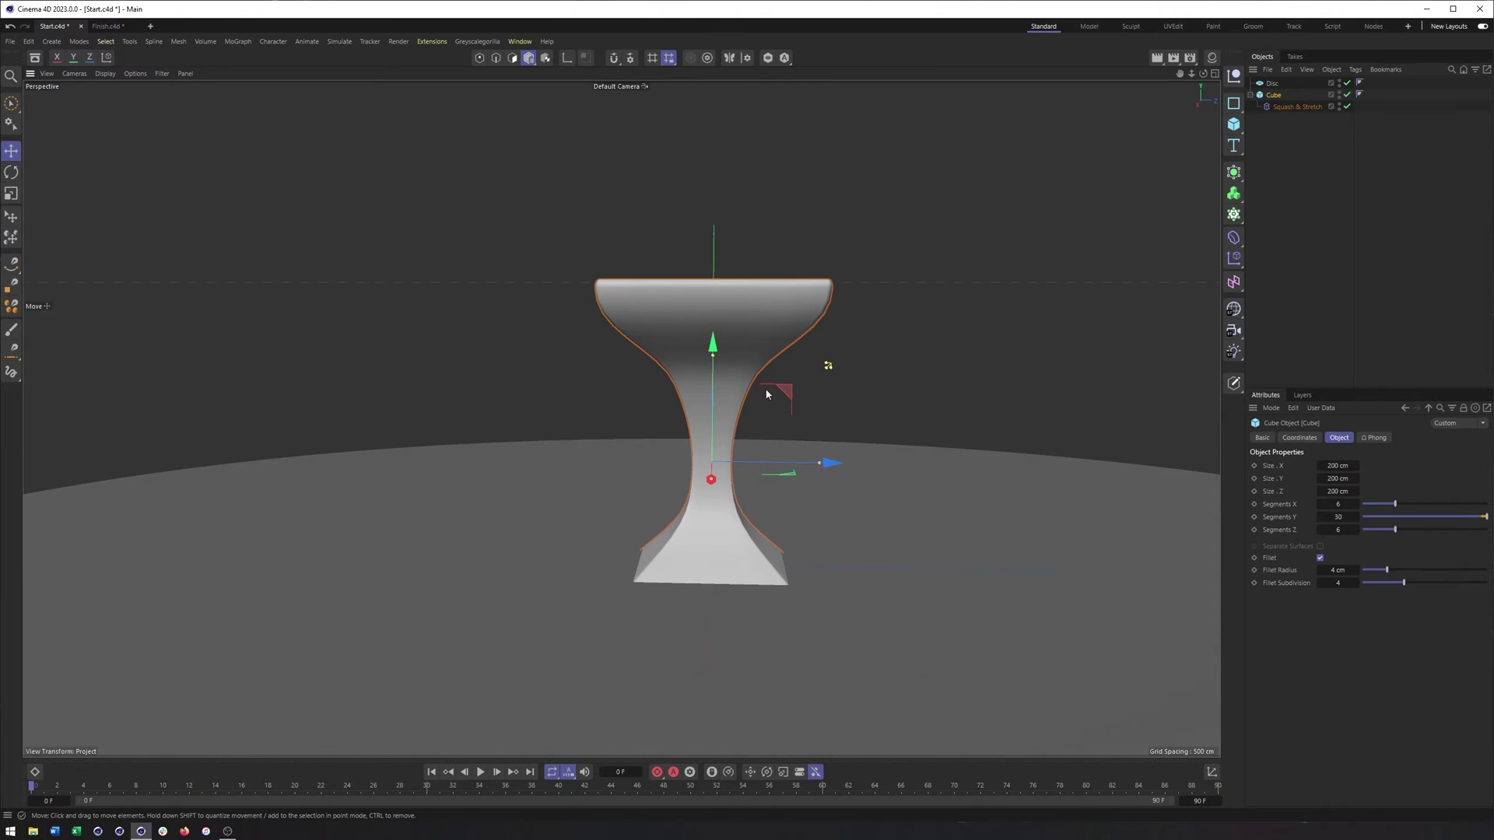
Step: Try the deformer's Cubic and Quartic curve types in the Right view, and set the Type back to Square
key(F3)
click(1296, 109)
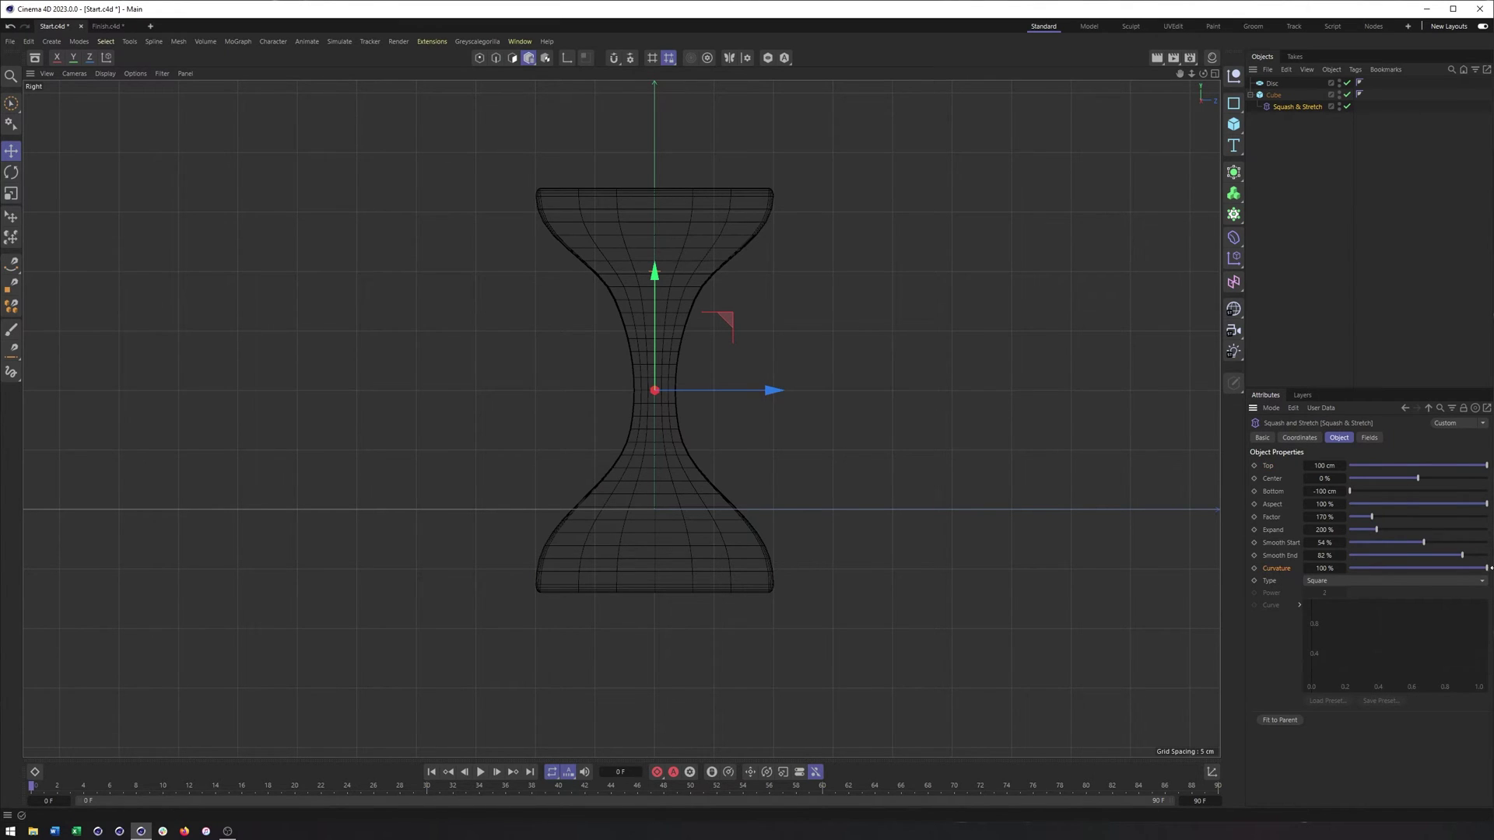
mouse_move(1486, 568)
mouse_down()
mouse_move(1355, 569)
mouse_move(1488, 570)
mouse_up()
click(1315, 581)
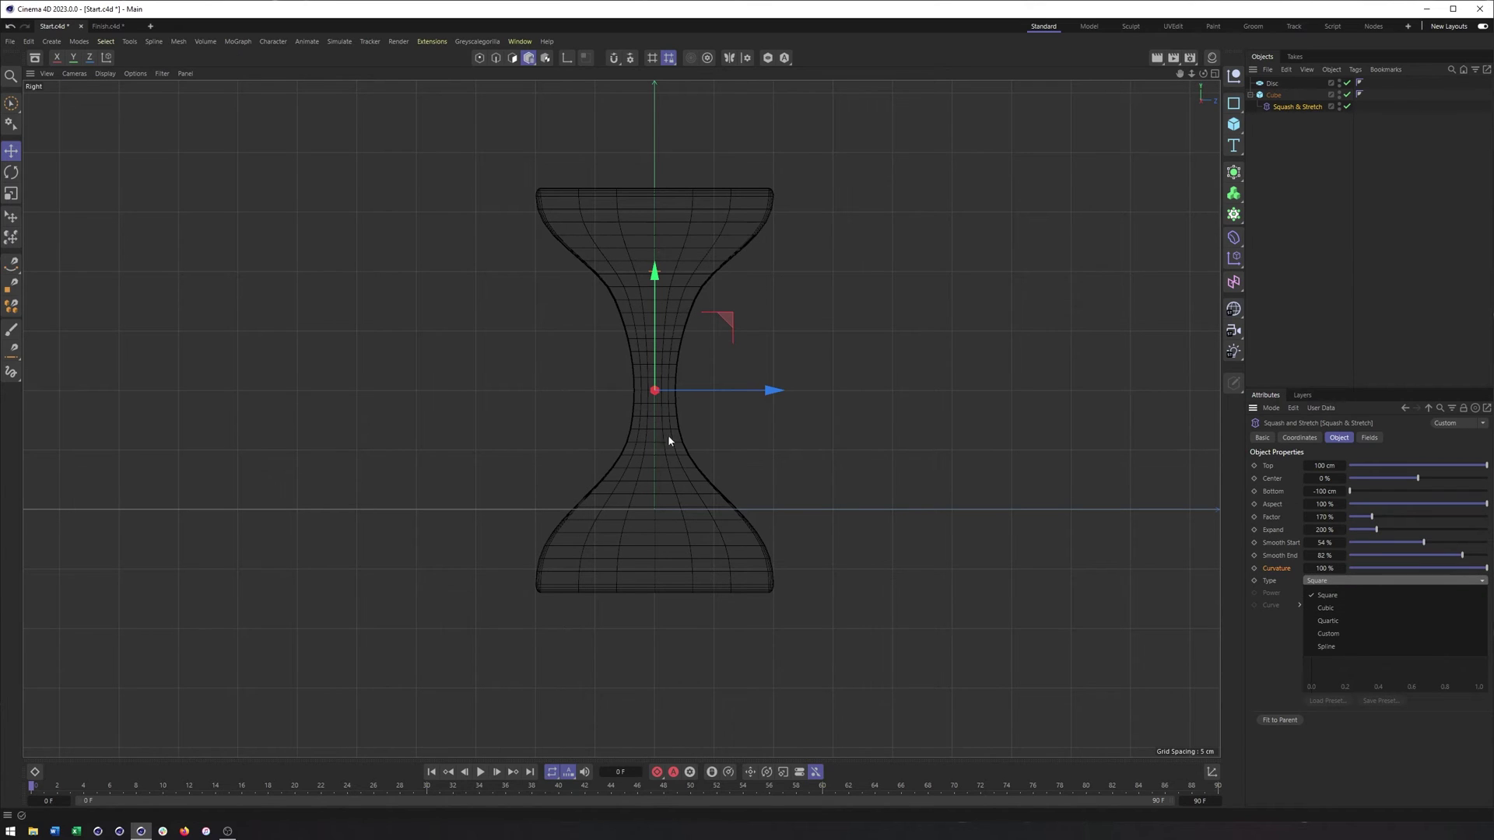
click(1338, 607)
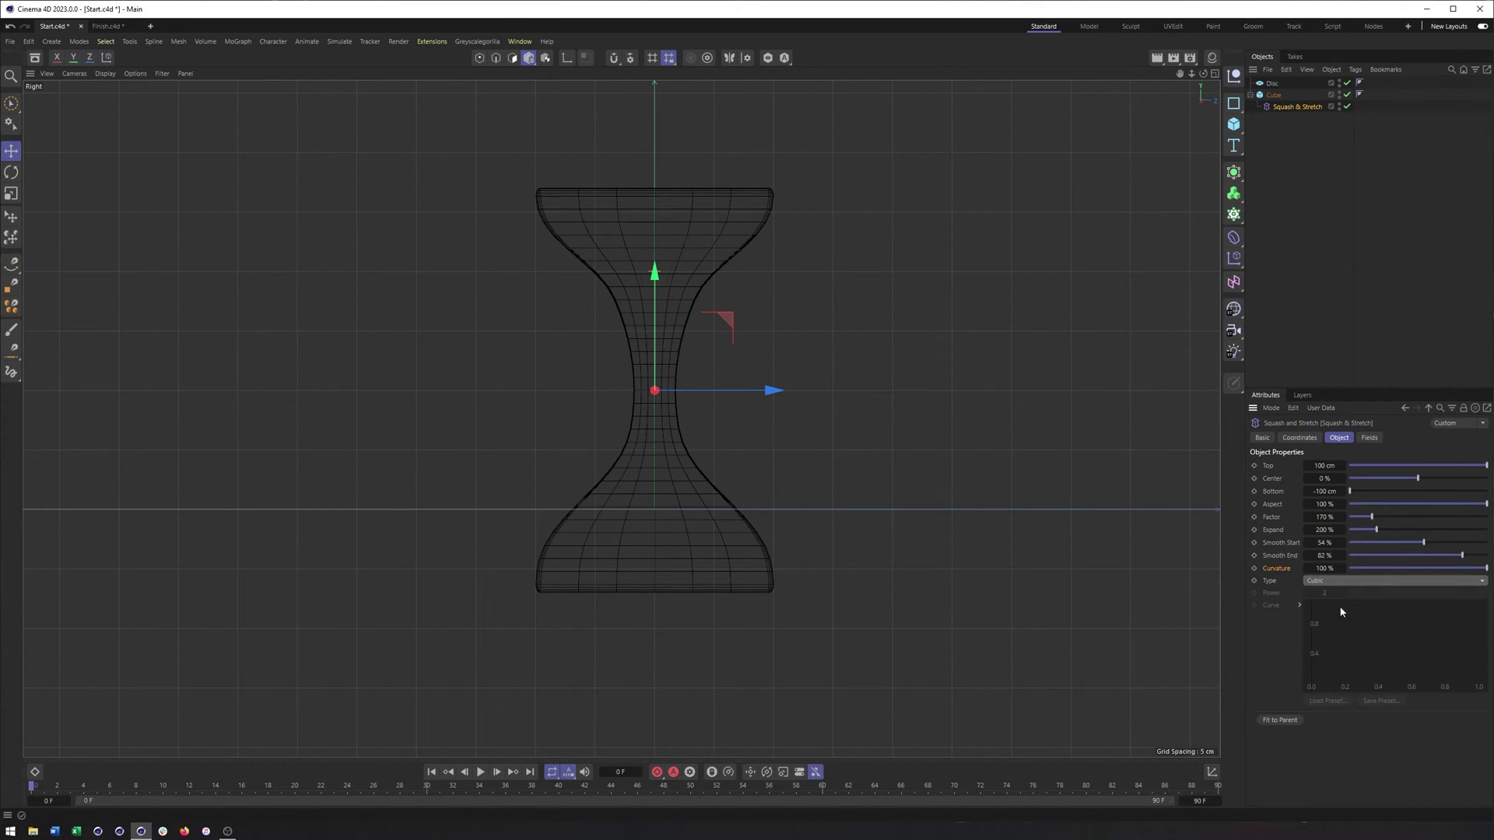
click(1326, 581)
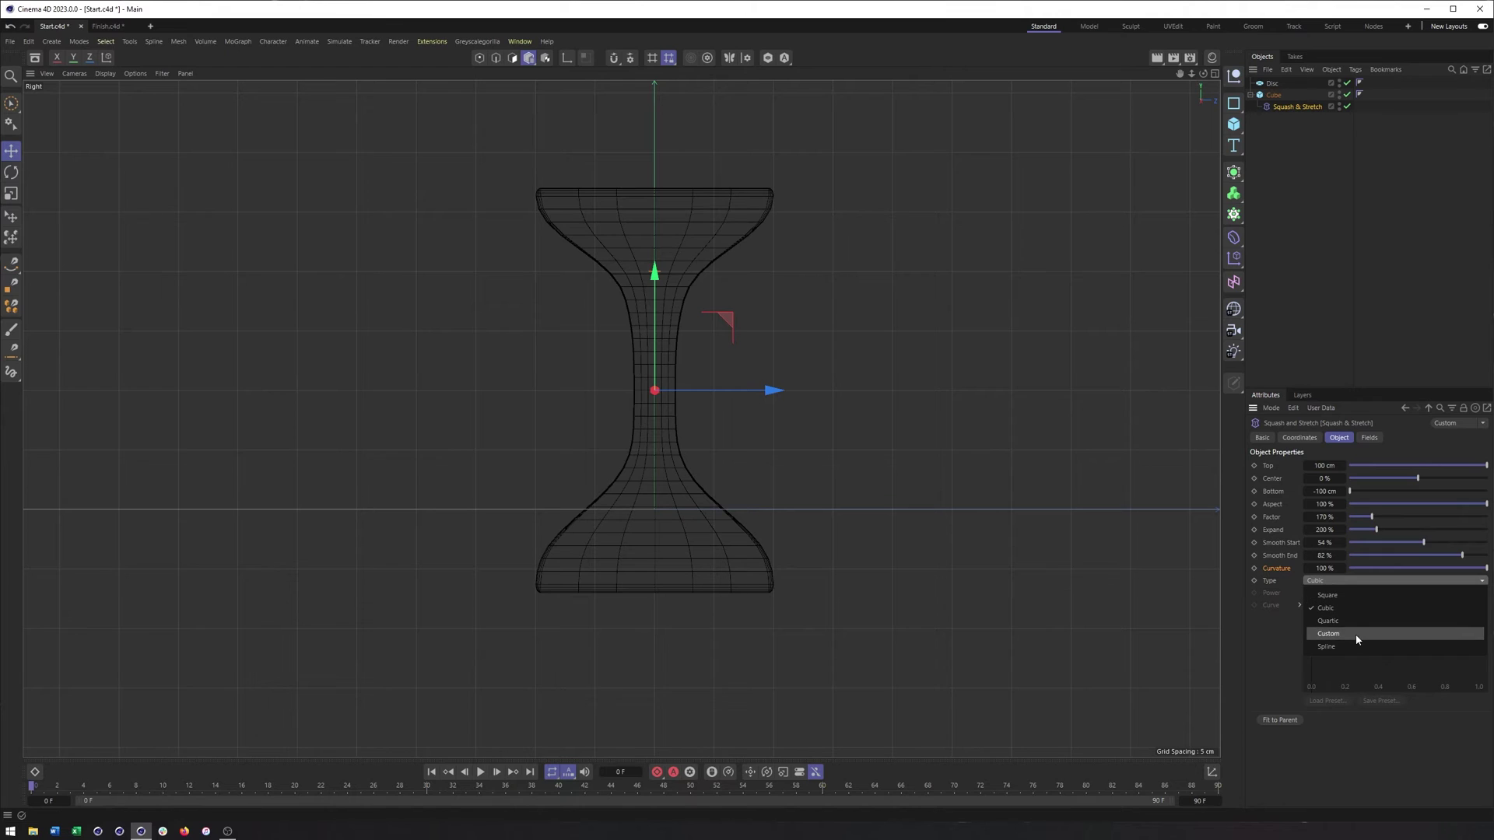
click(1355, 621)
click(1356, 584)
click(1361, 596)
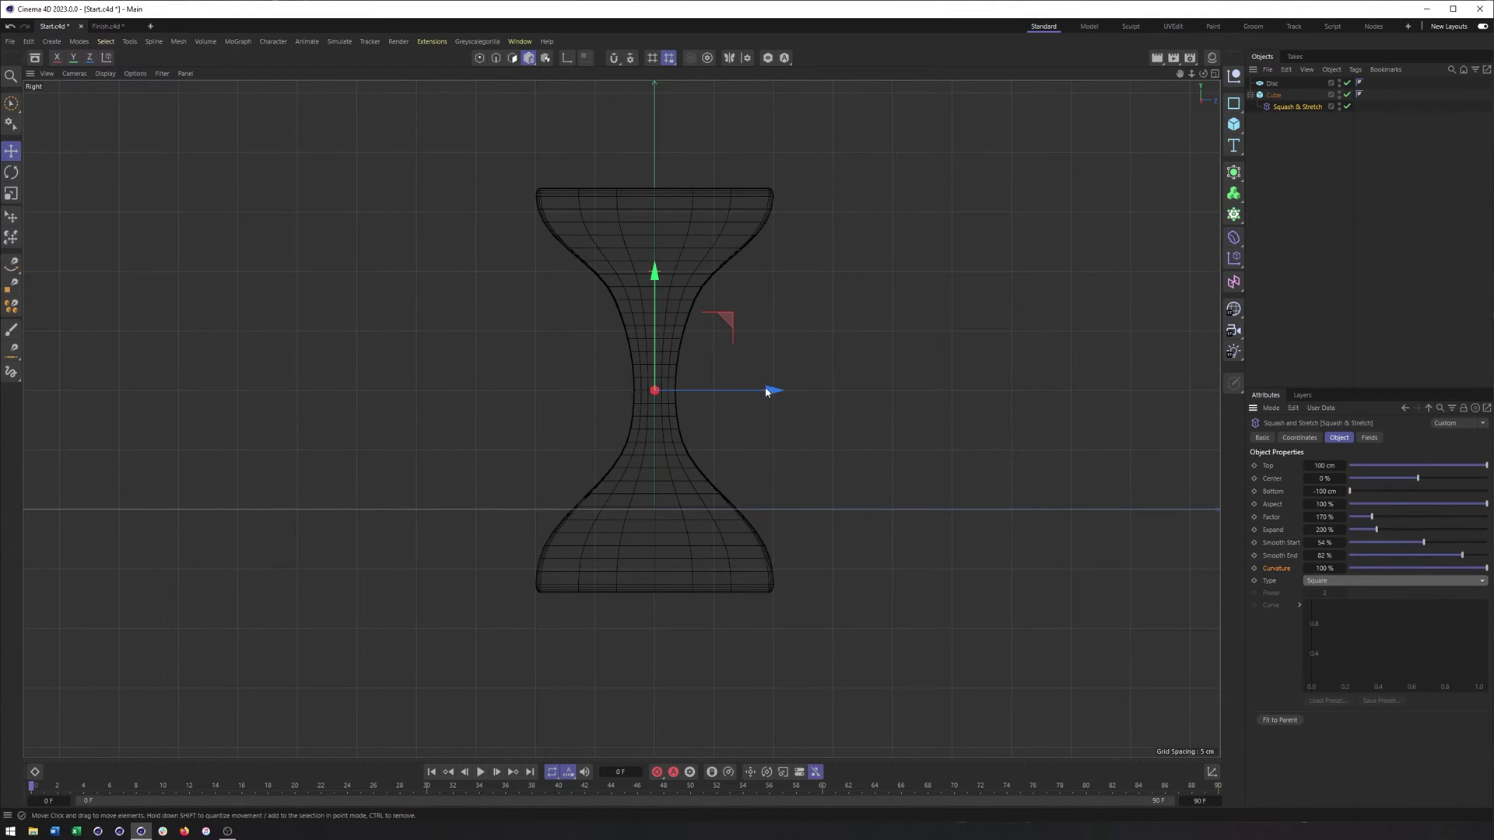
Step: Reset the Squash & Stretch deformer to its Default preset and return to the Perspective view
alt+middle_drag(872, 385, 939, 405)
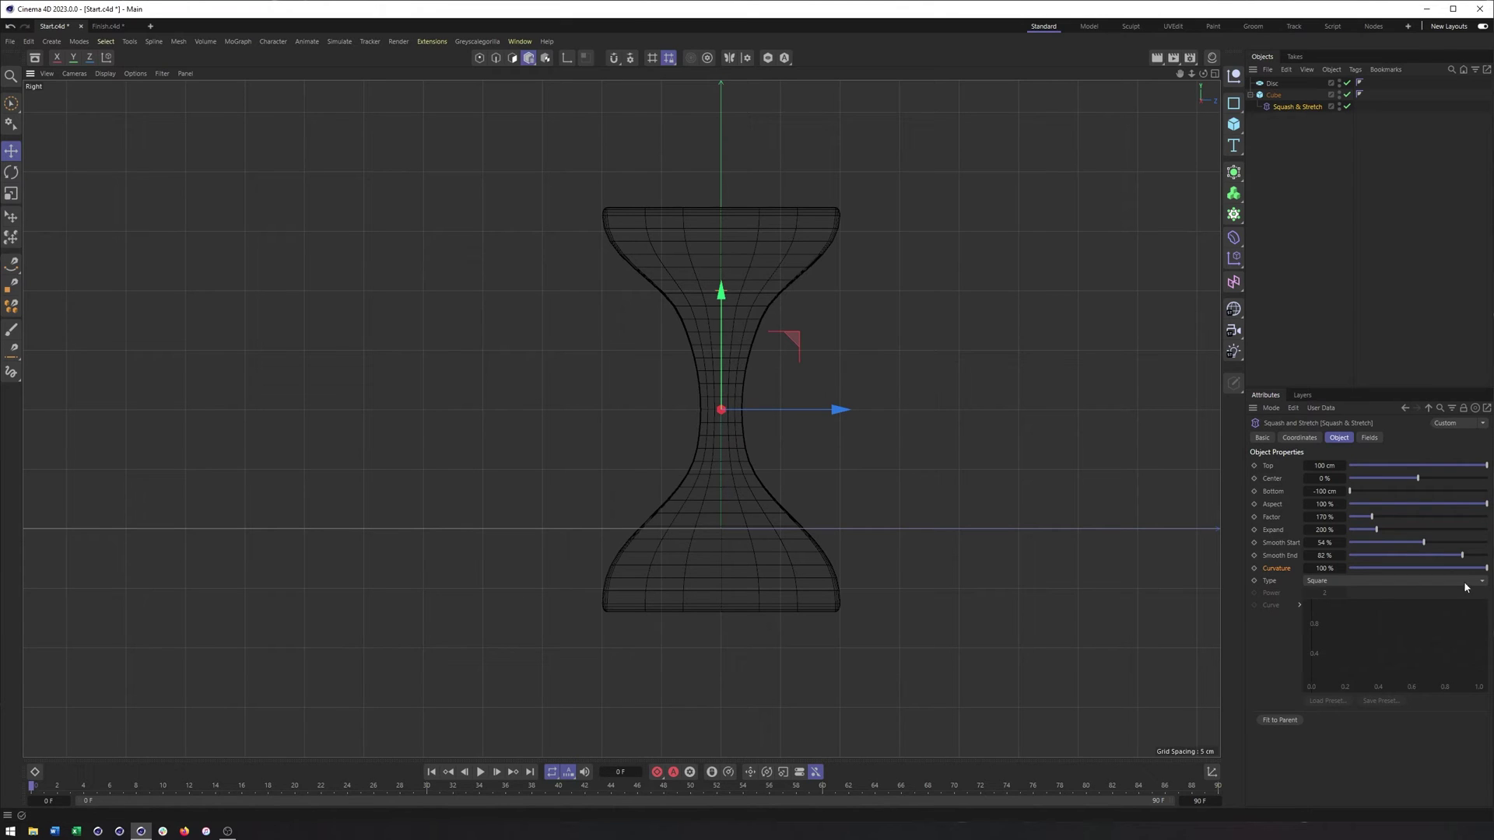
click(1484, 425)
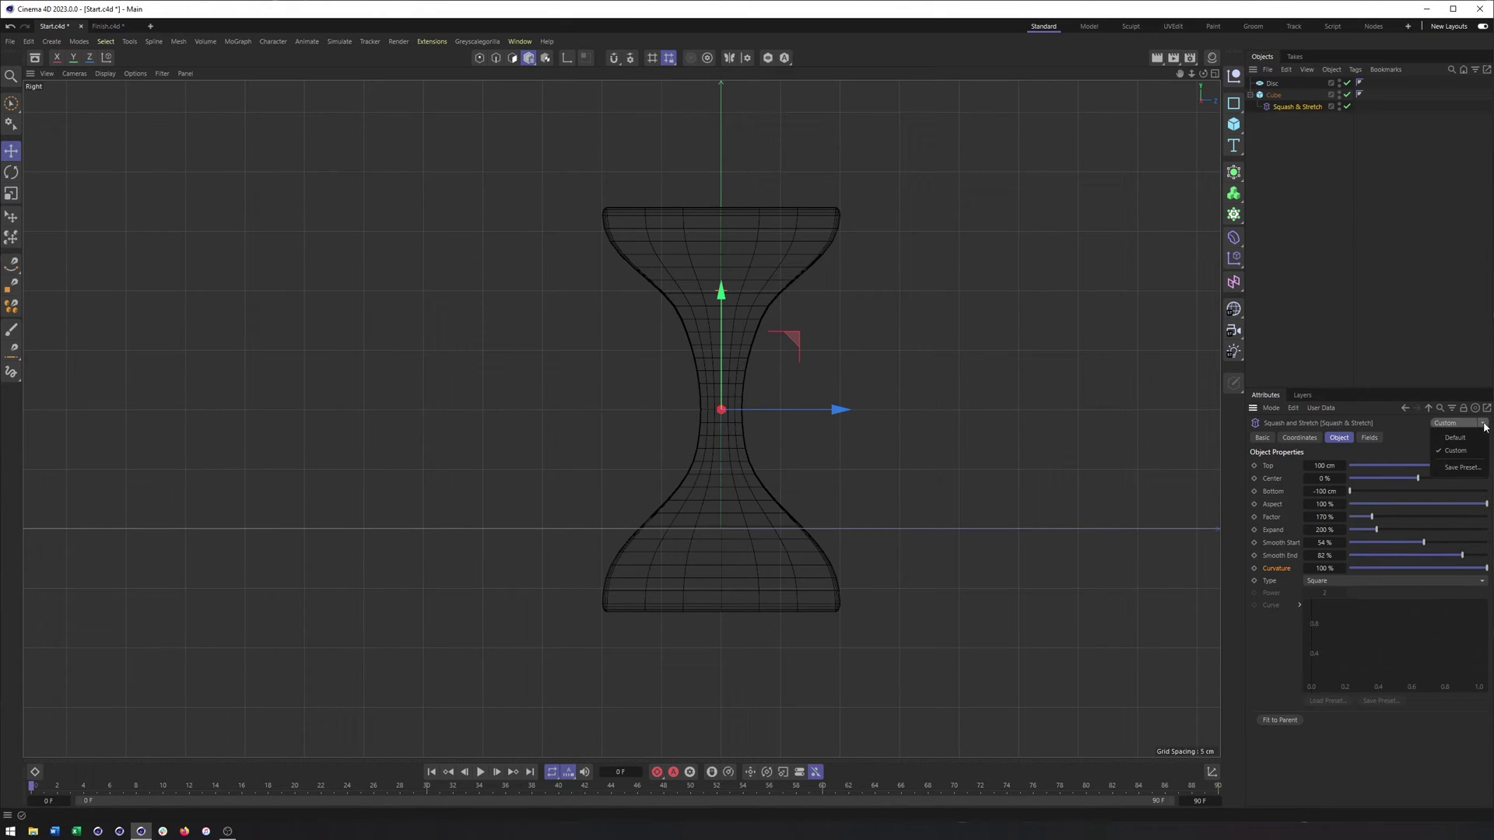
click(1455, 438)
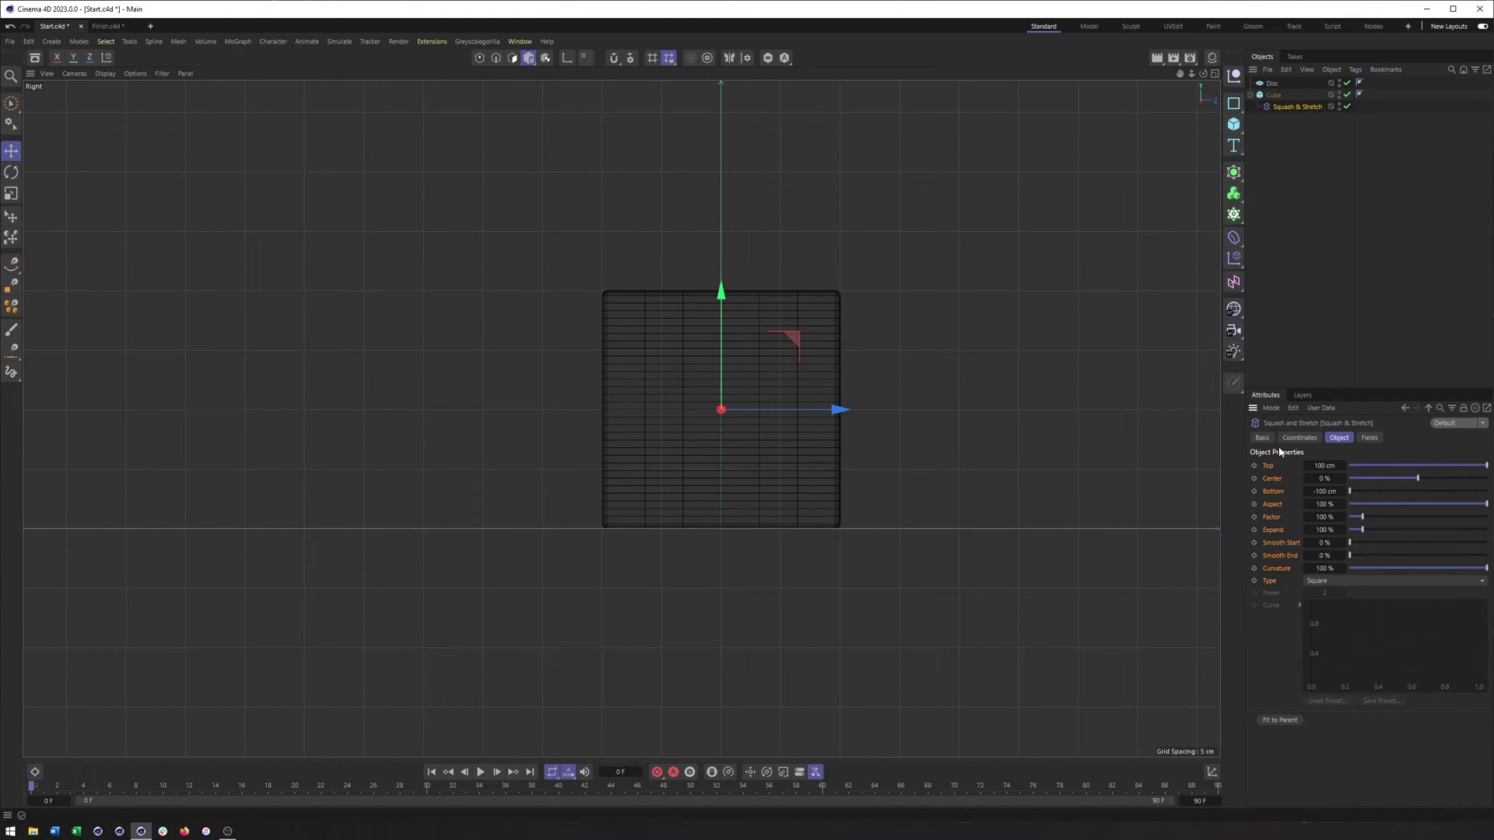
click(1483, 424)
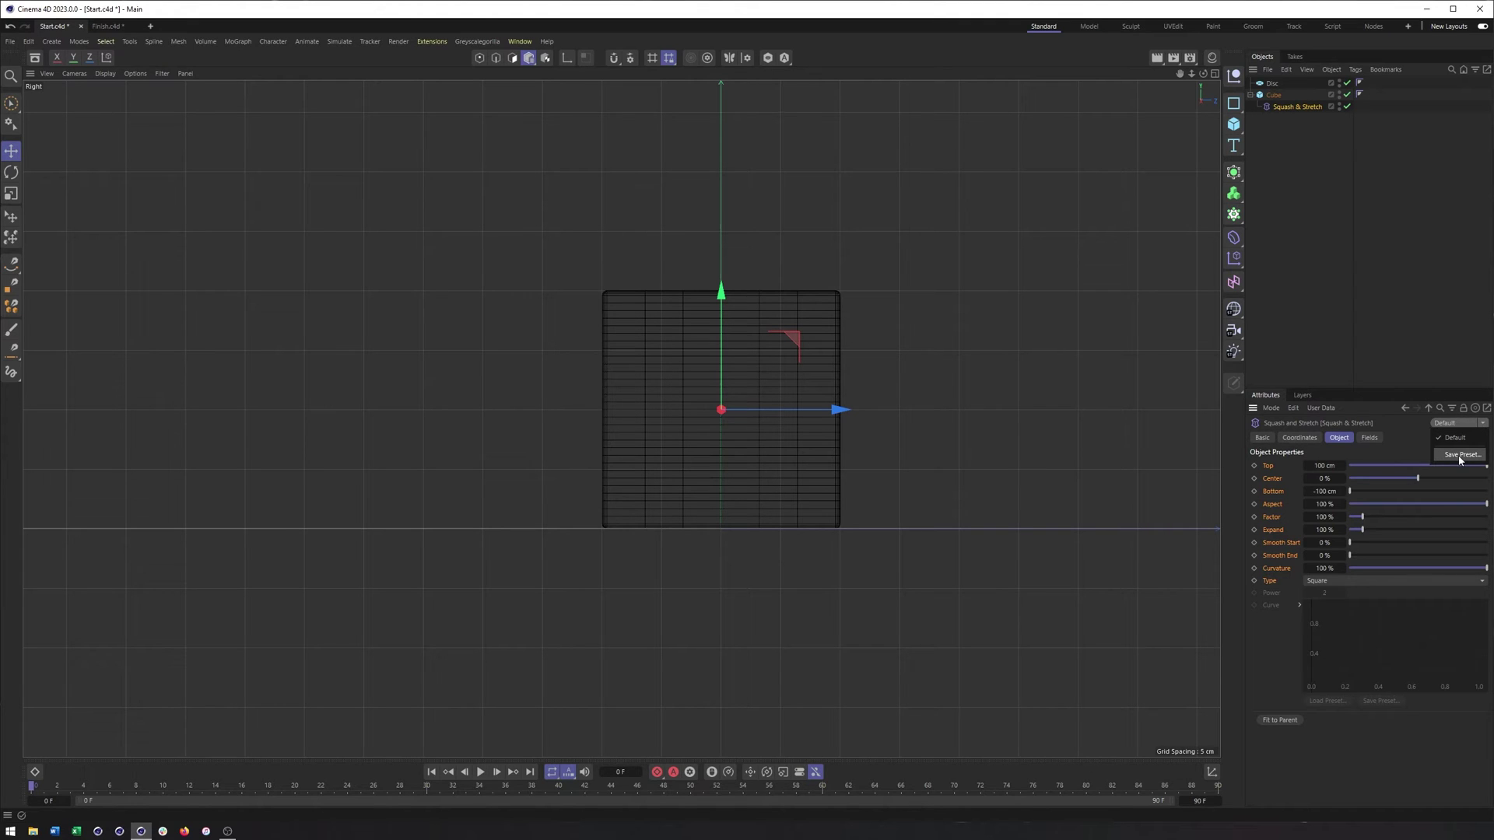
click(1320, 218)
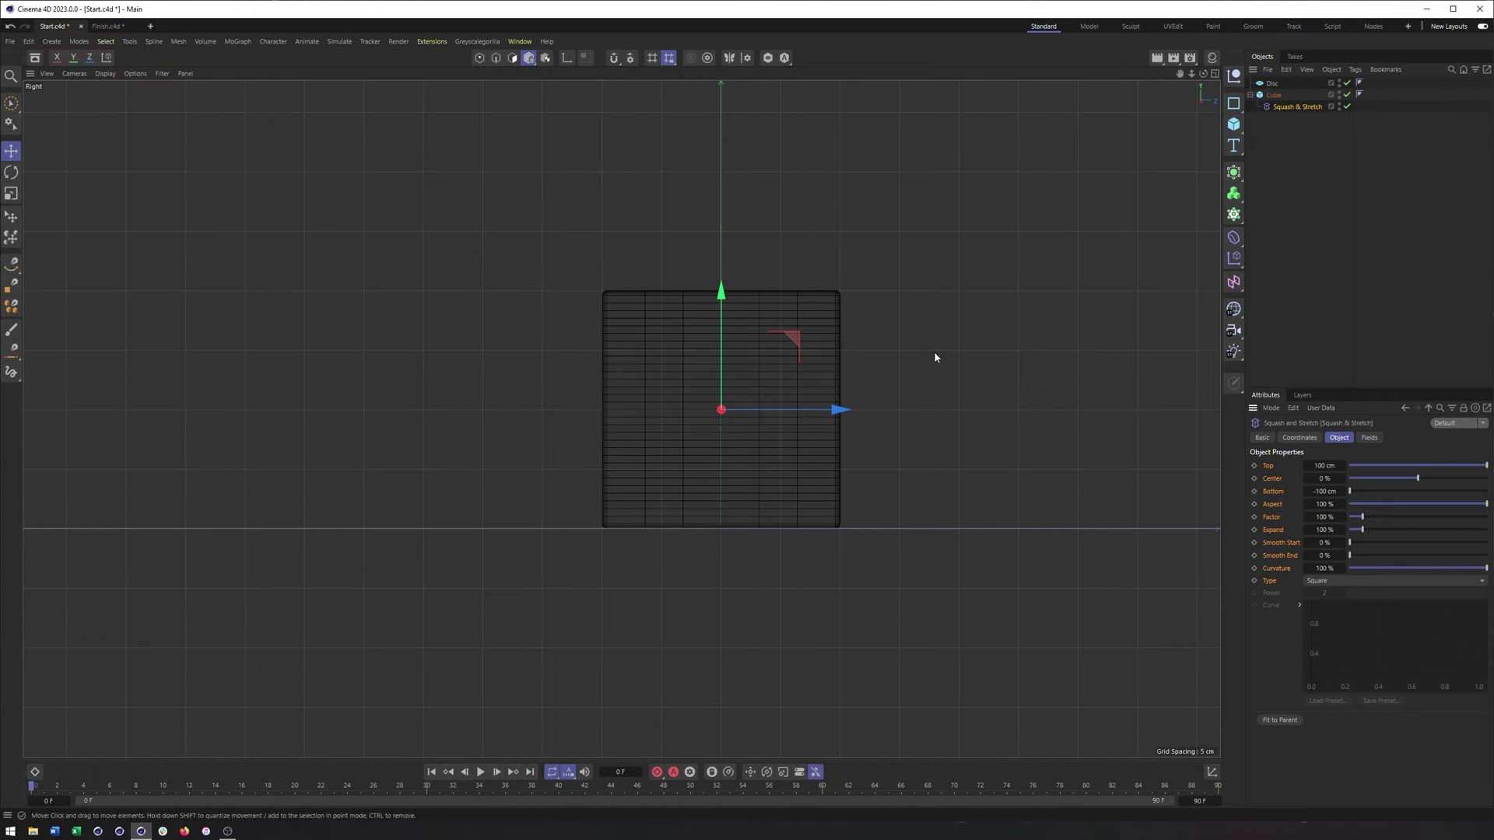
key(F1)
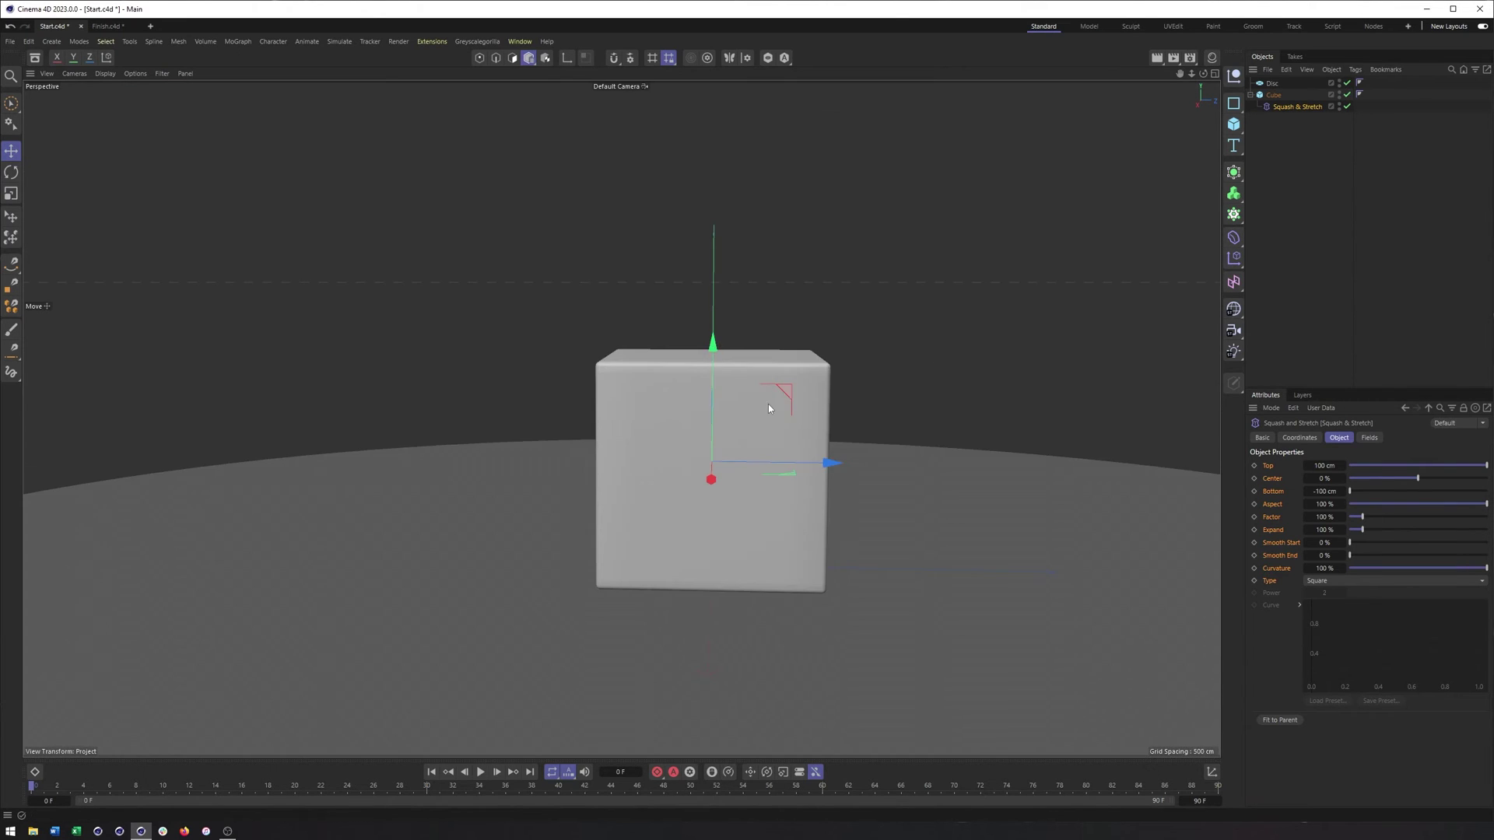
Step: Keyframe the cube's Y position at 100 cm on frame 10
mouse_move(768, 404)
alt+mouse_down()
mouse_move(776, 418)
mouse_move(700, 444)
mouse_move(716, 379)
mouse_move(805, 364)
alt+mouse_up()
click(717, 379)
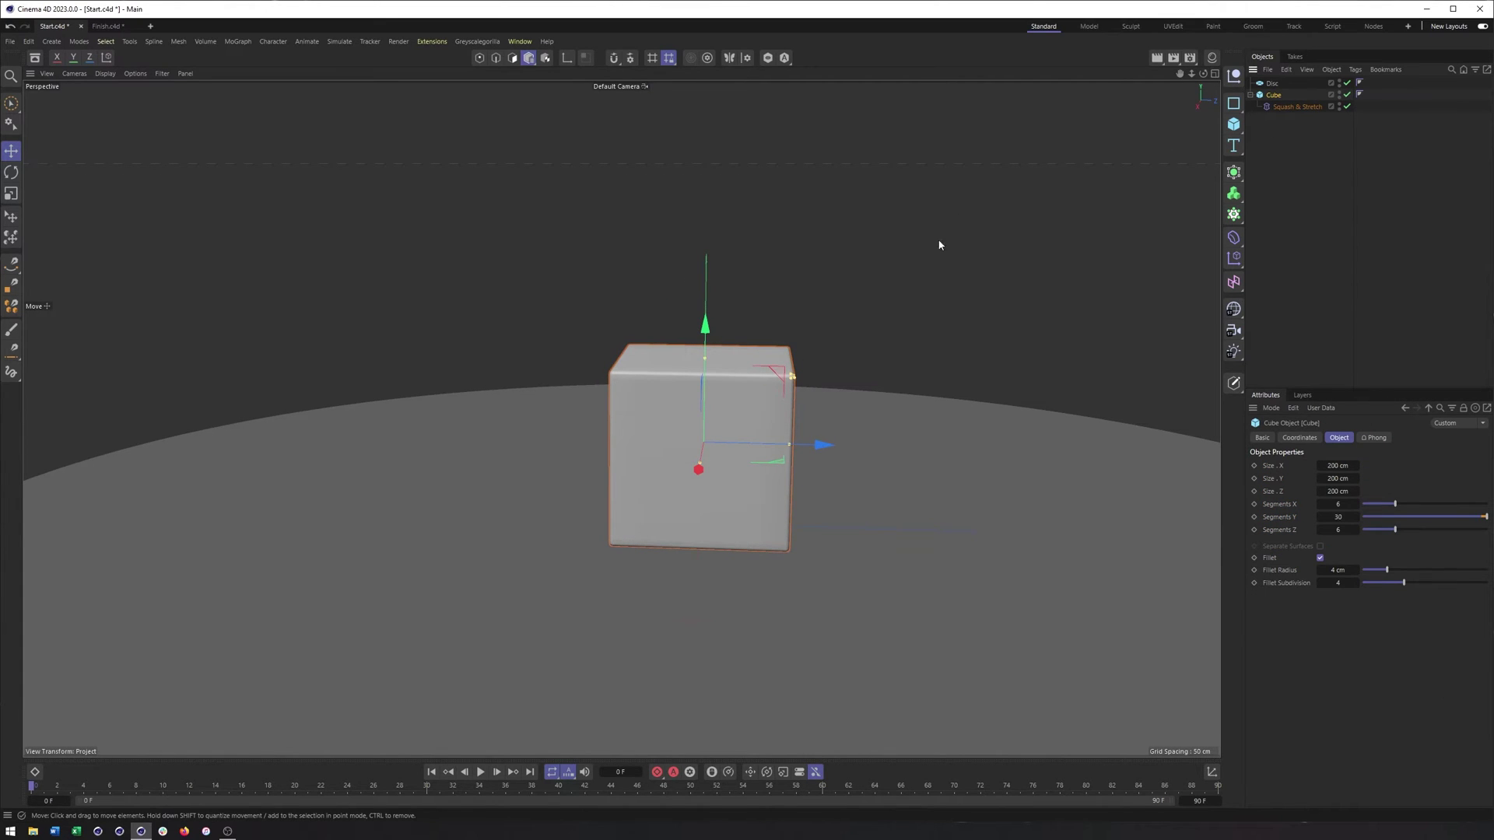
alt+drag(939, 245, 676, 432)
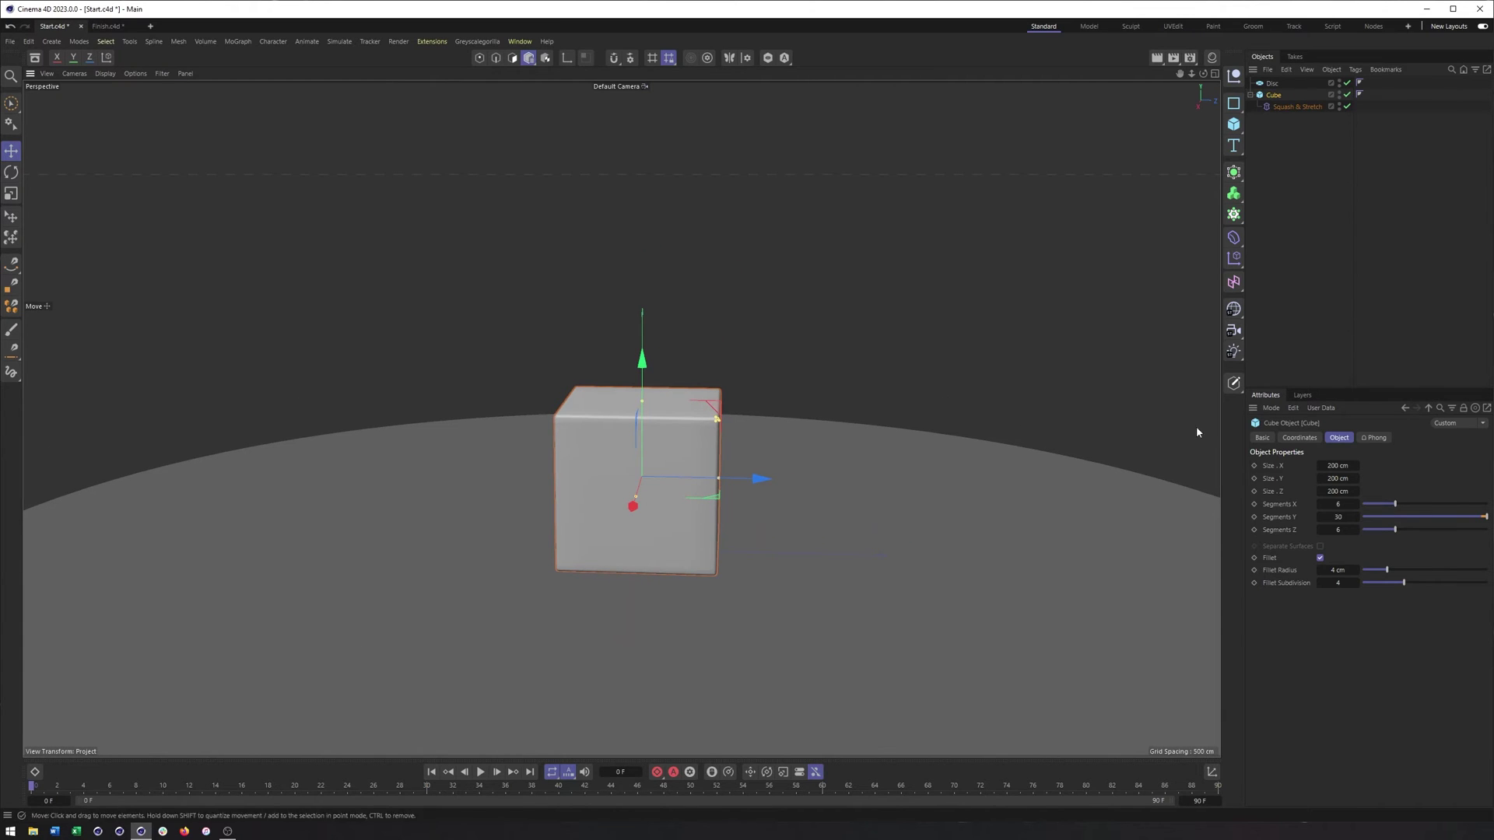
click(1307, 438)
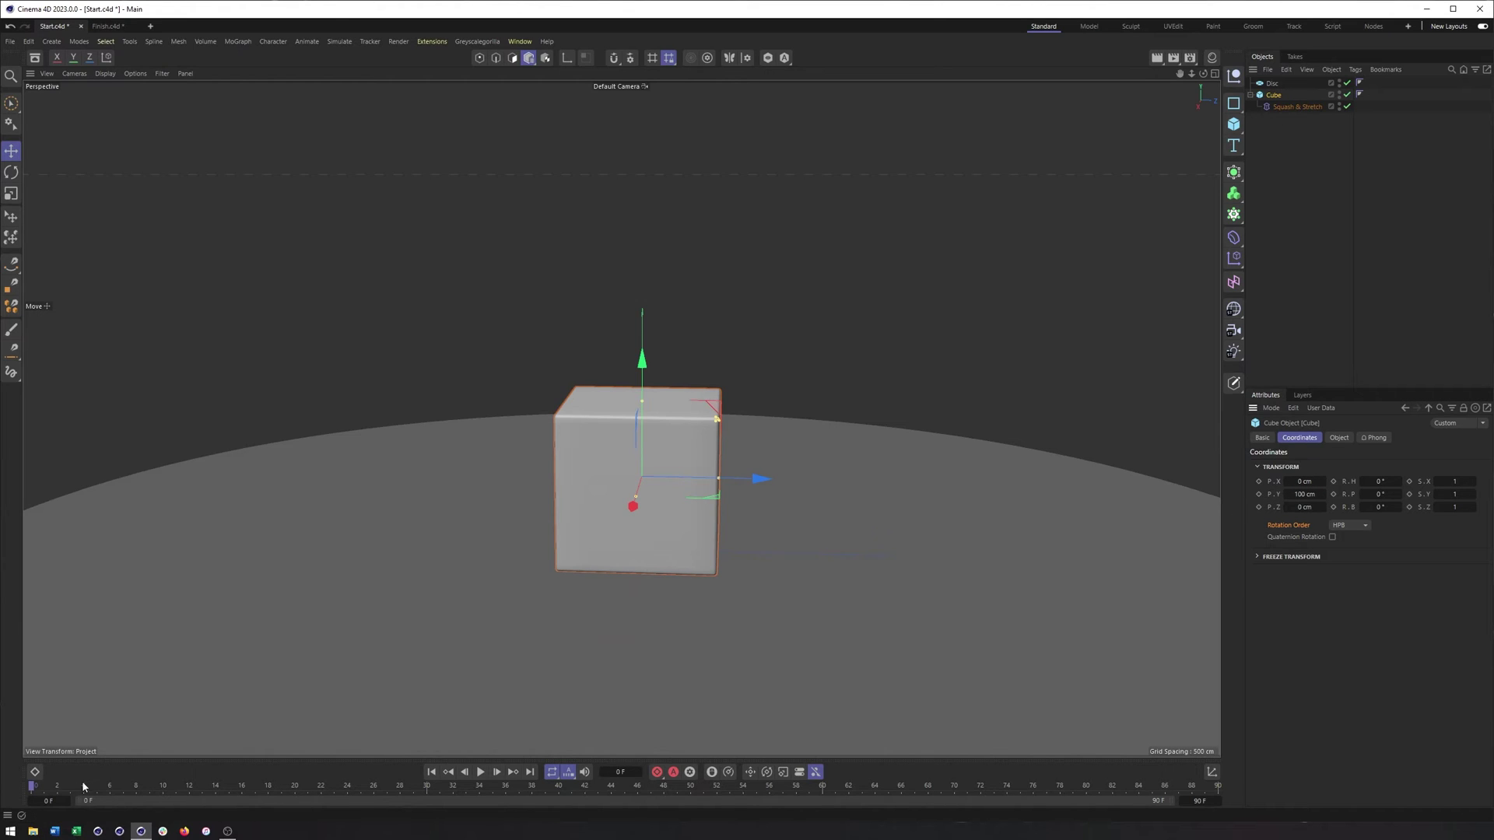
click(156, 787)
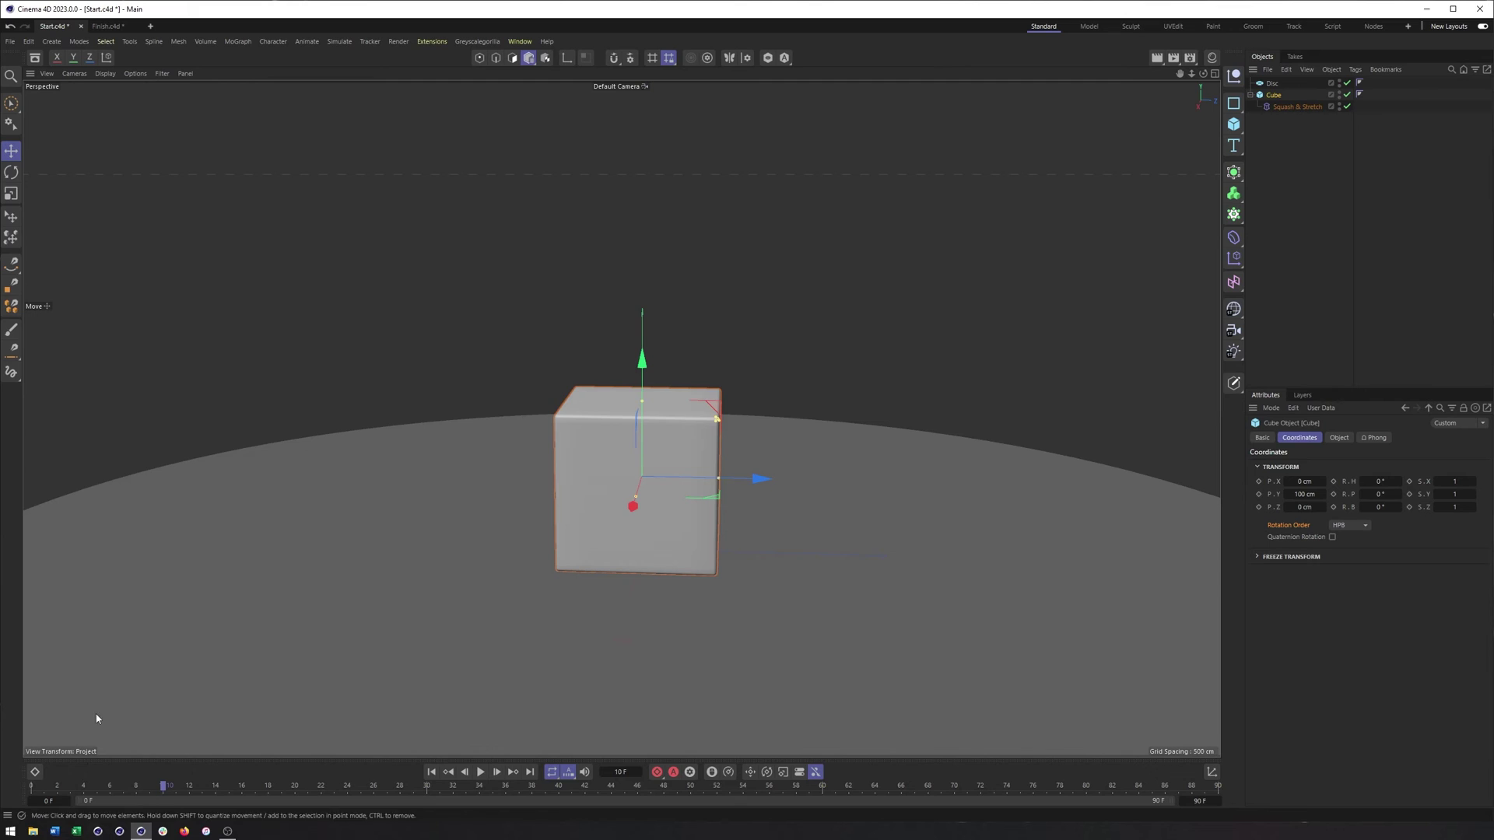
click(1258, 494)
Step: Raise the cube to a Y position of about 608 cm on frame 30 and keyframe it
drag(210, 787, 415, 806)
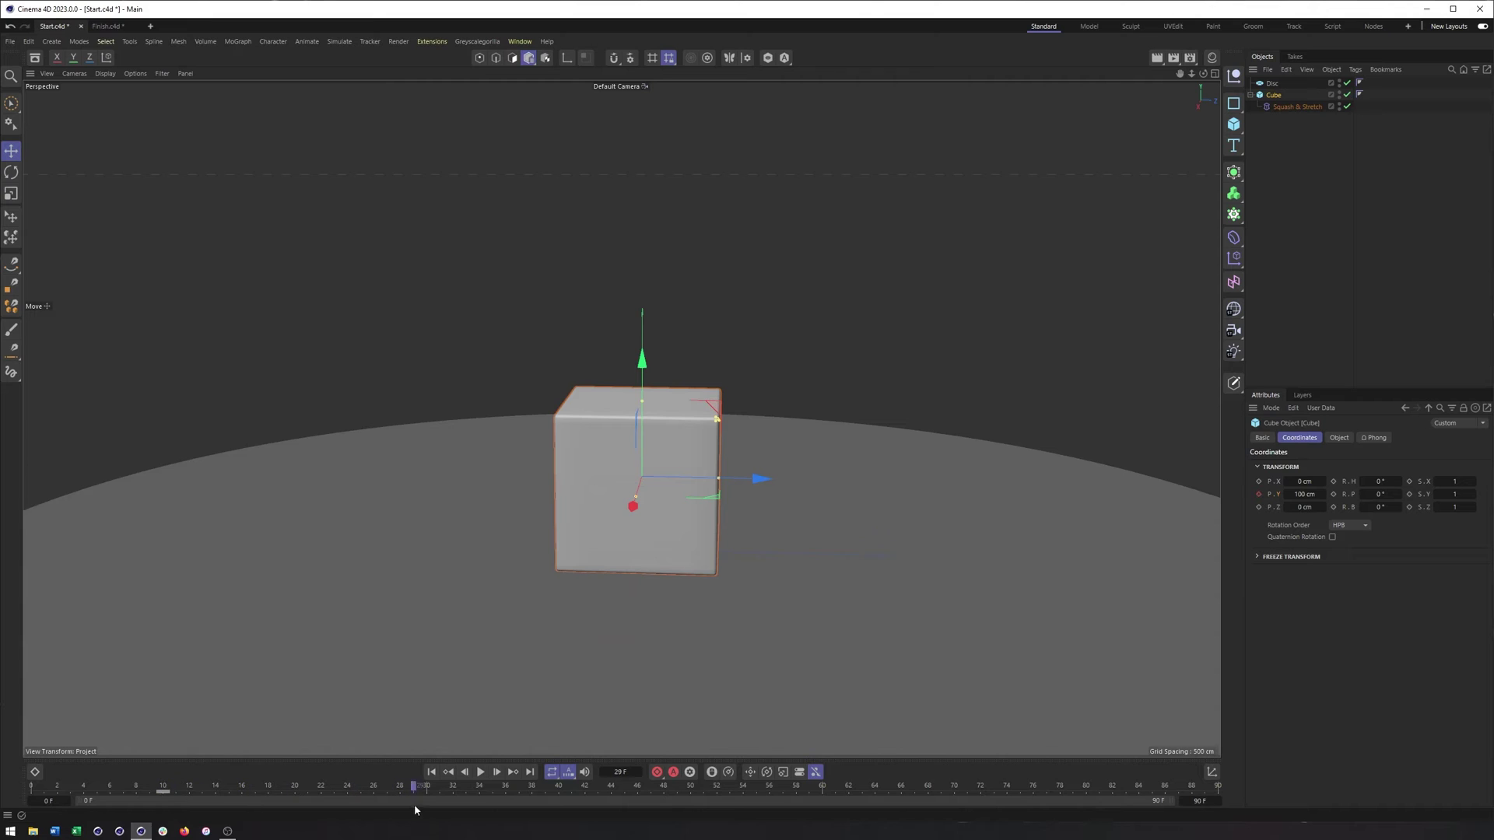
drag(642, 346, 642, 19)
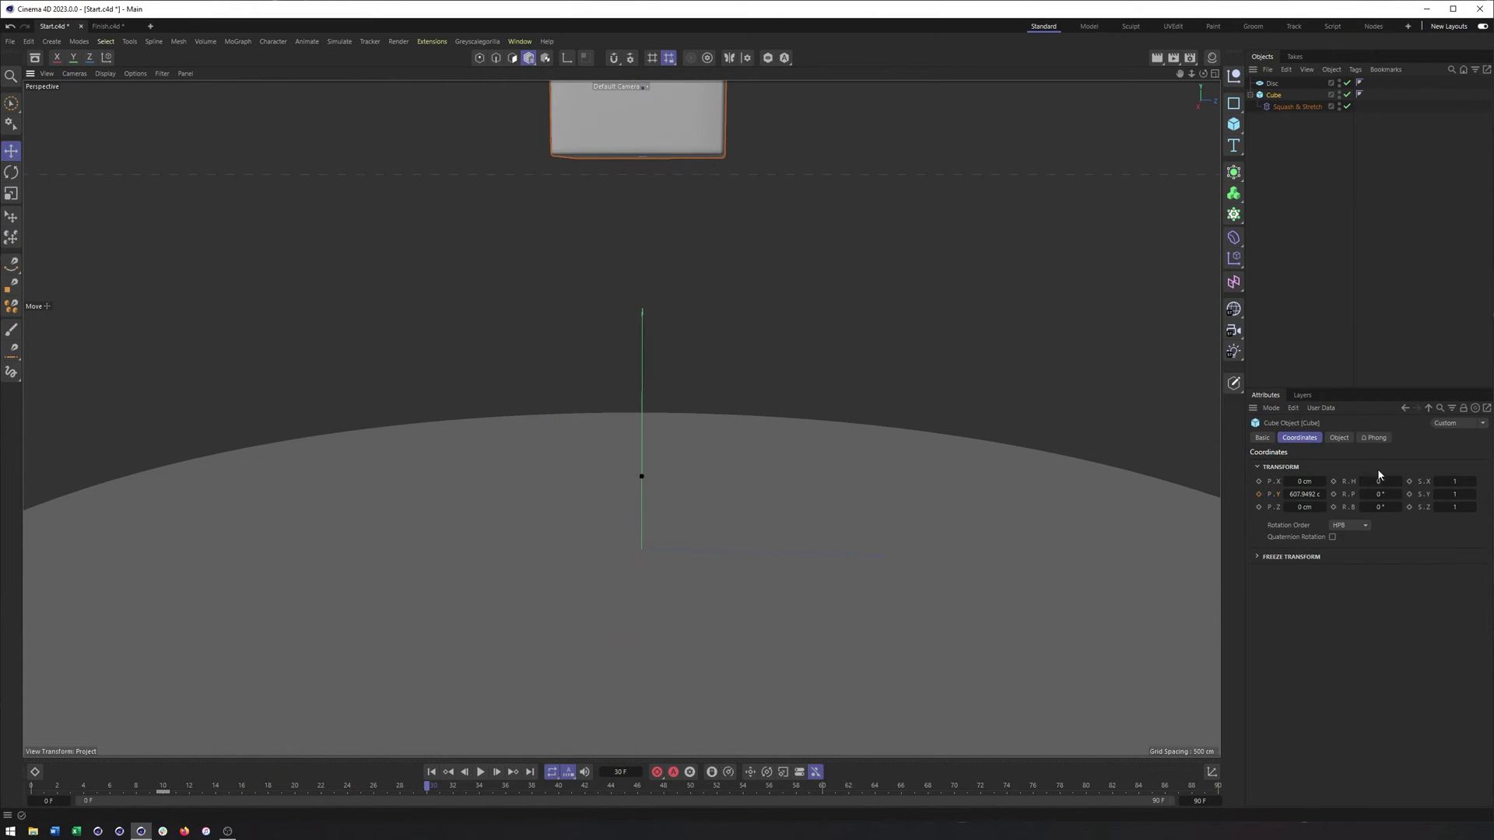
click(1259, 495)
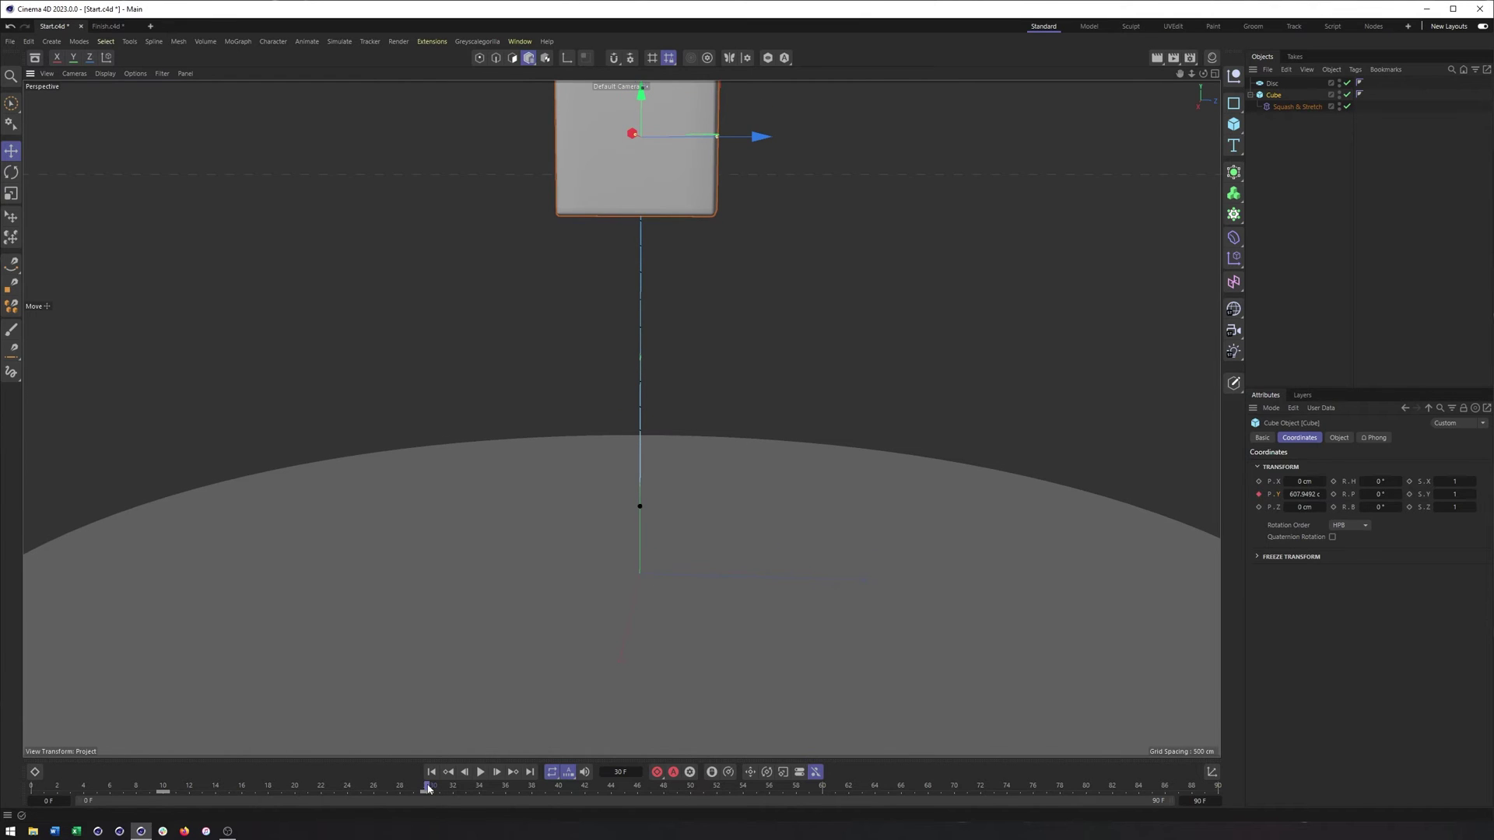
Step: Keyframe the cube's Y position at 100 cm on frame 50 and play back the jump
drag(427, 788, 690, 786)
key(Return)
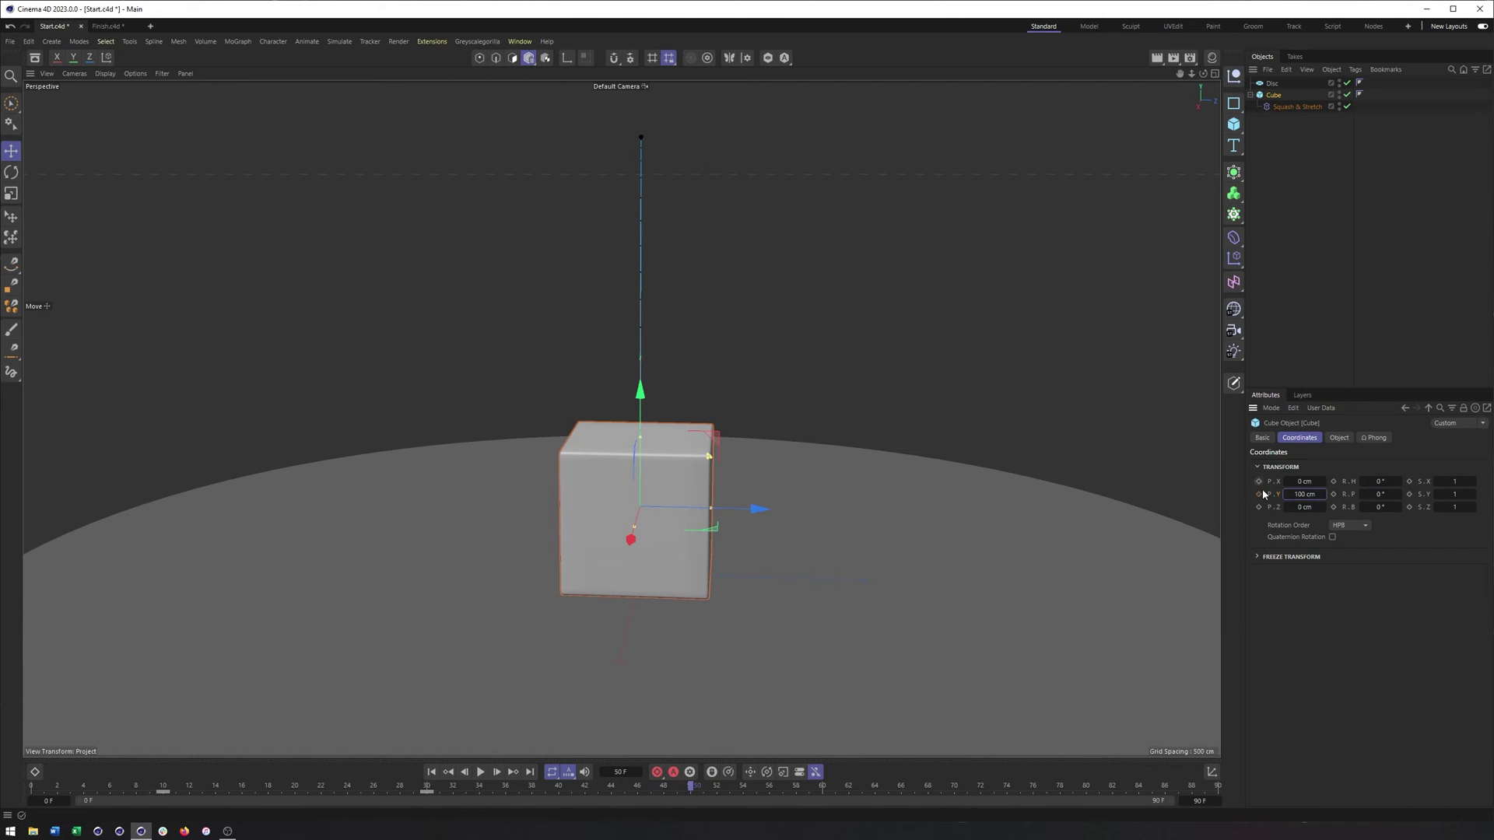
click(1259, 494)
drag(681, 788, 162, 803)
click(1305, 495)
drag(159, 792, 689, 791)
click(482, 772)
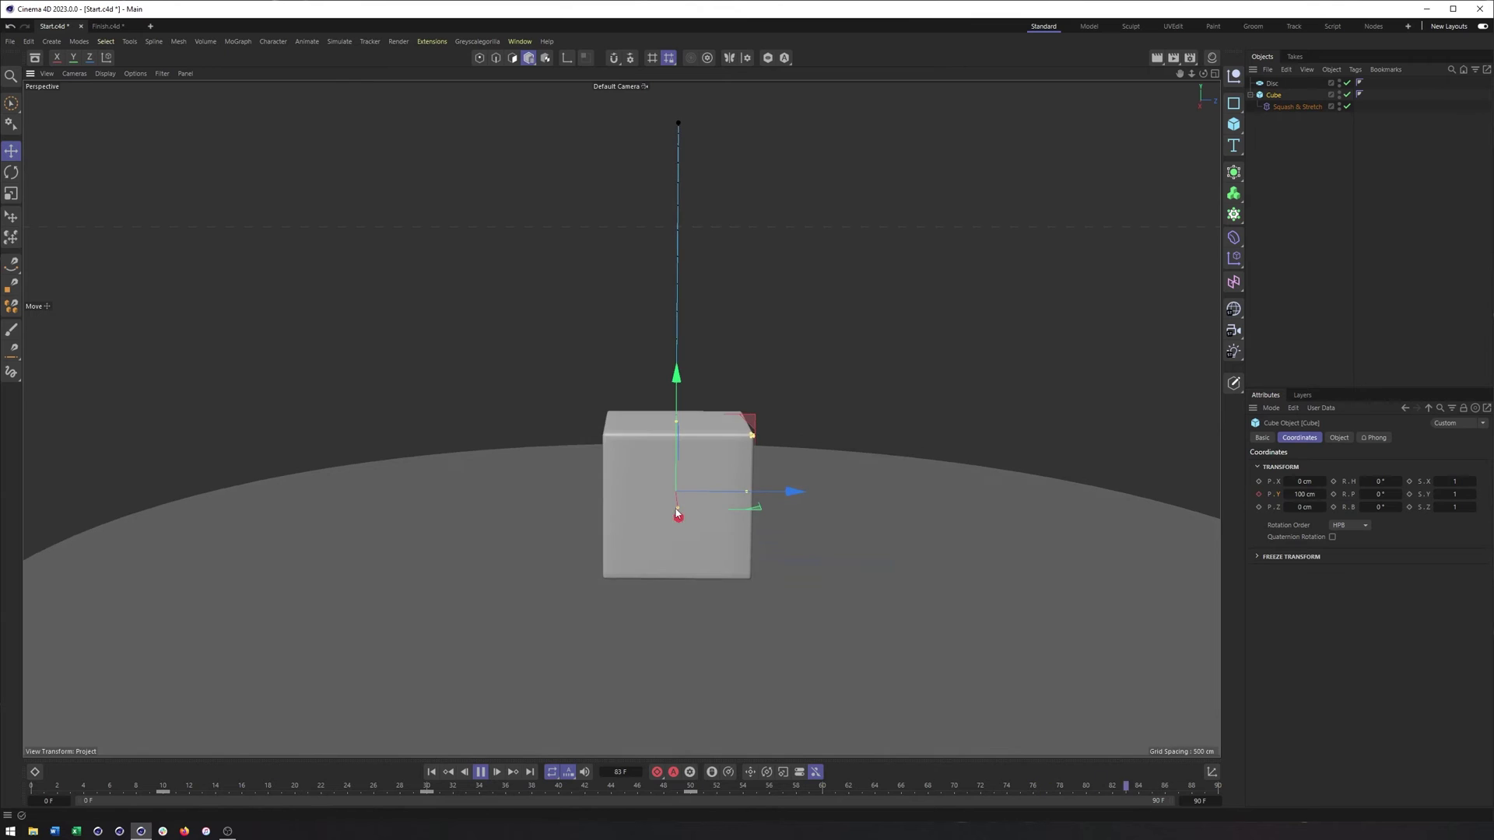
Step: Steepen the landing in the cube's Y position F-curve, setting the frame 50 key's left tangent to about -2.34 F and 121 cm, and review the playback
click(34, 772)
drag(179, 681, 181, 438)
key(Tab)
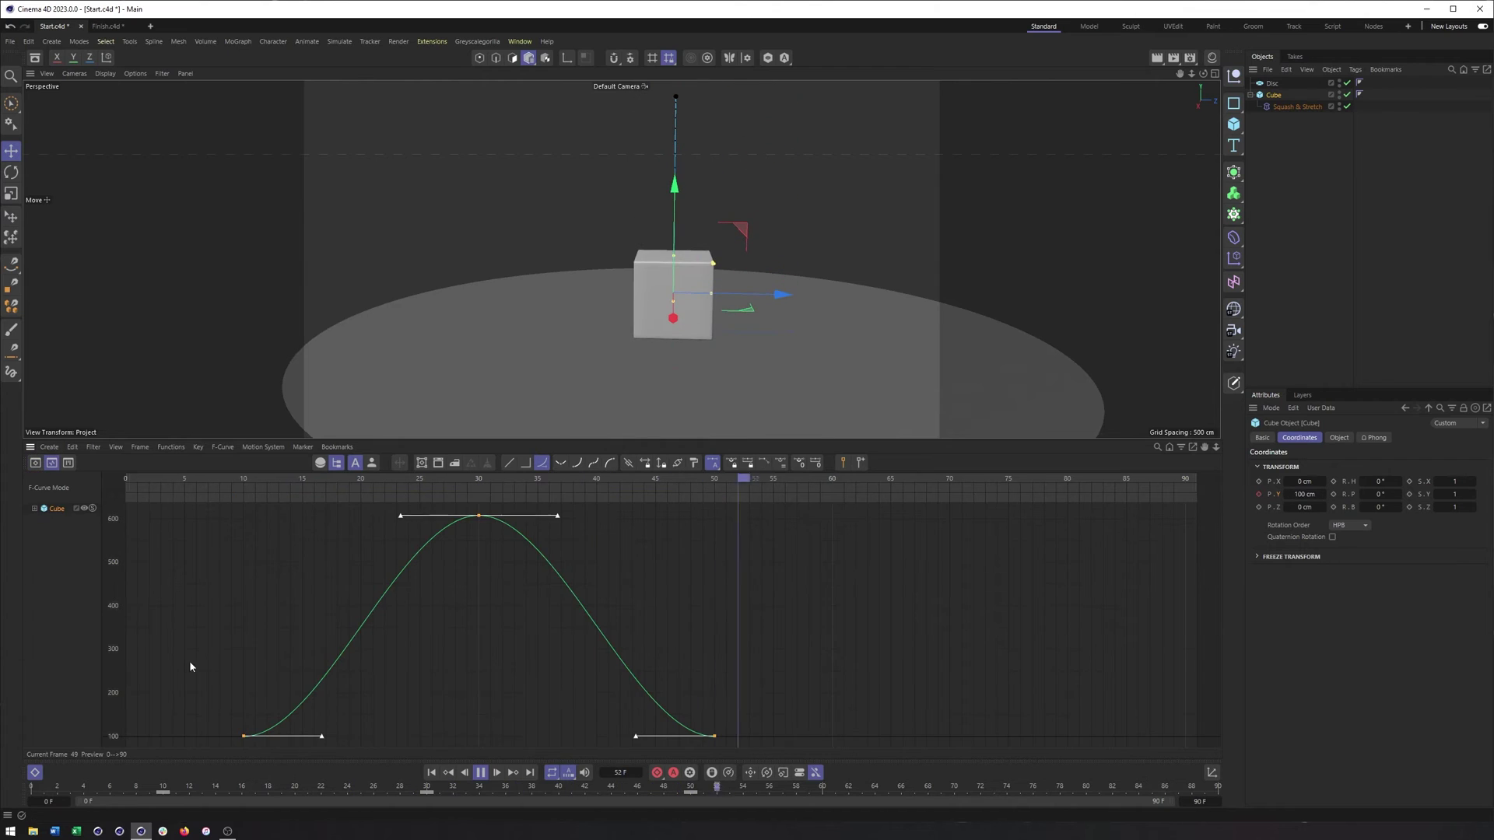
click(725, 732)
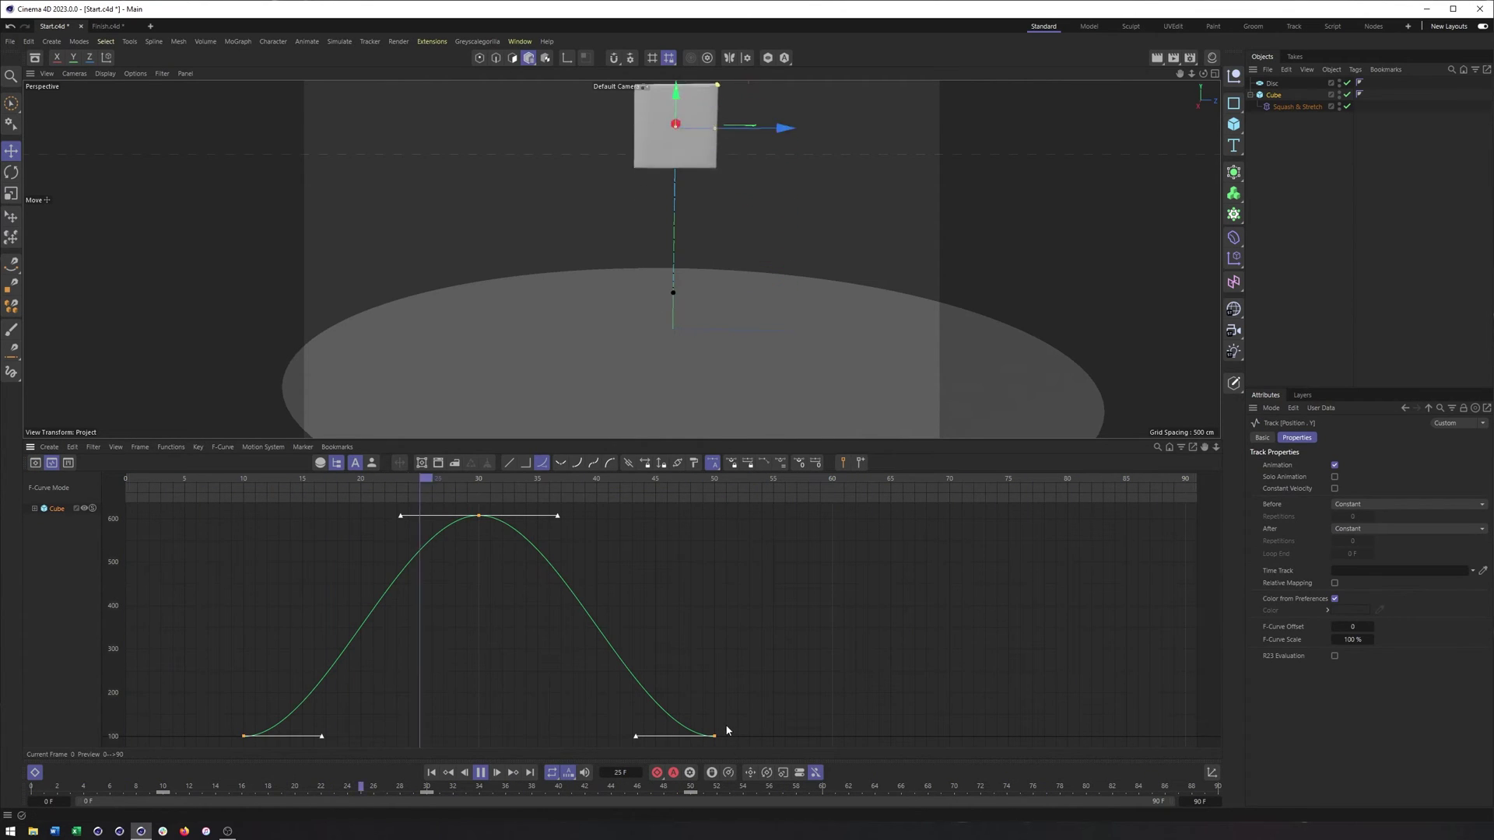
click(636, 735)
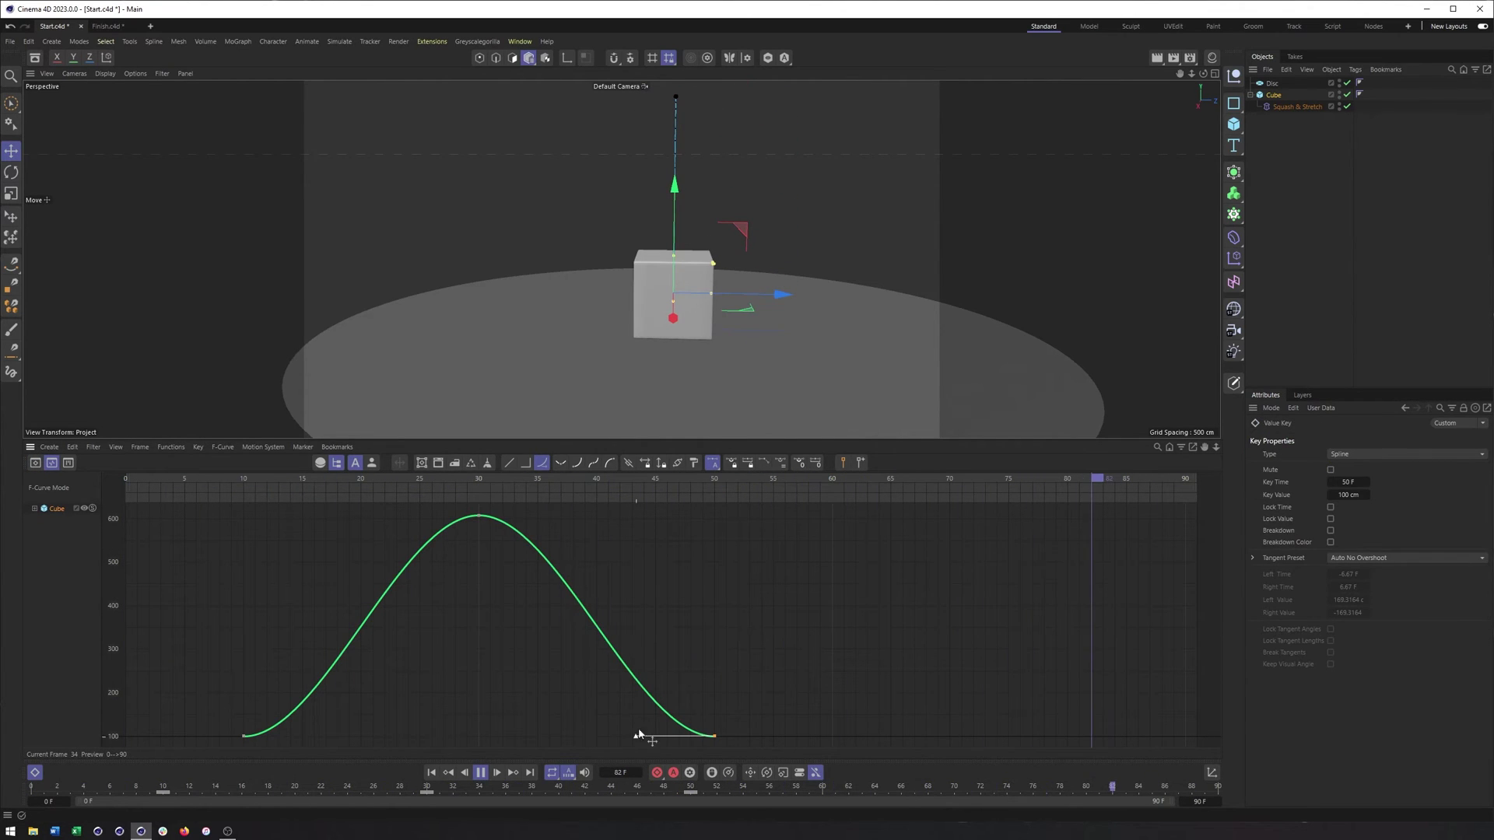
drag(638, 735, 687, 684)
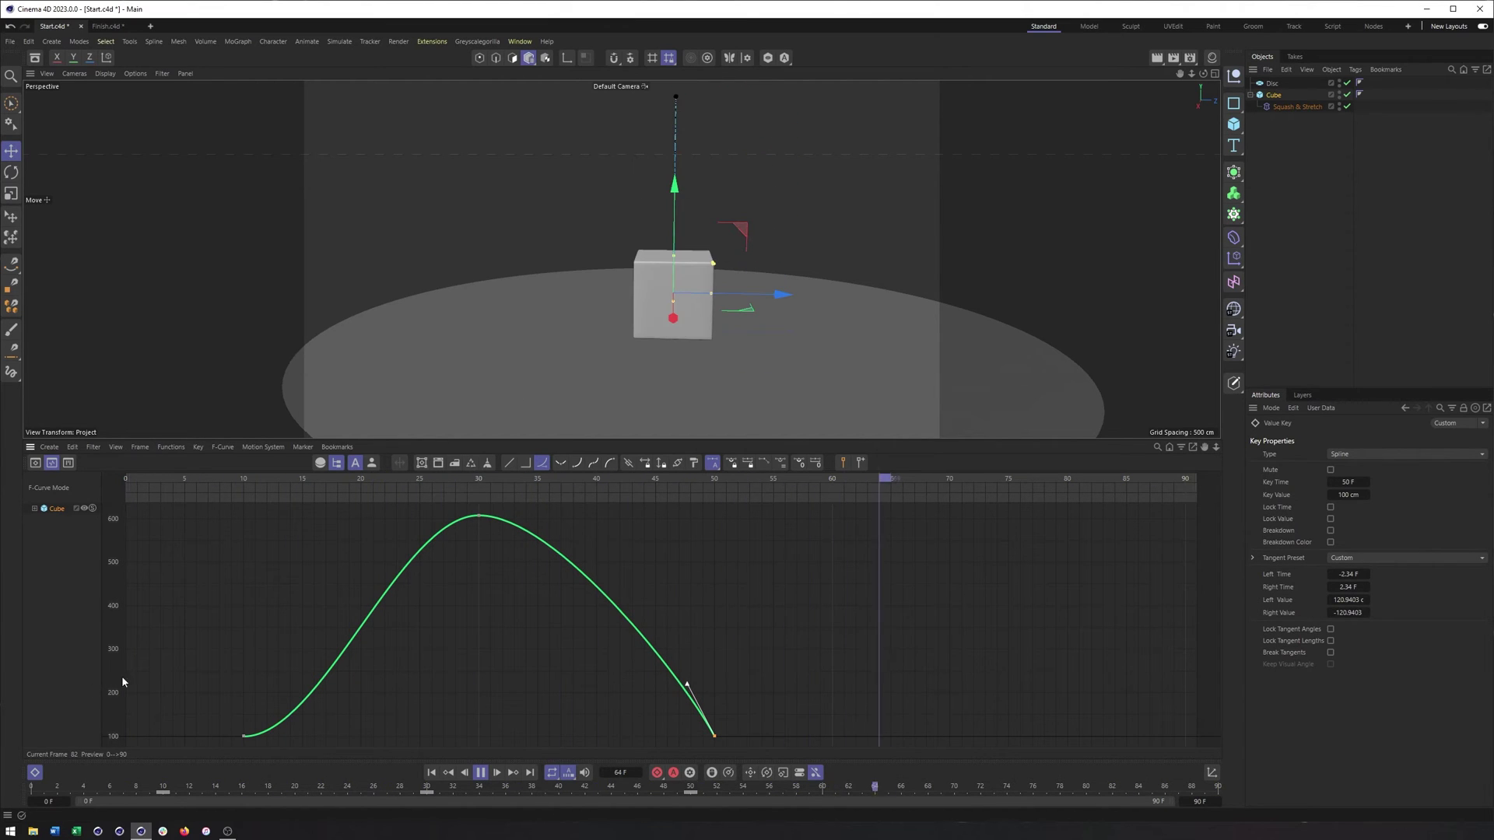
key(shift+F3)
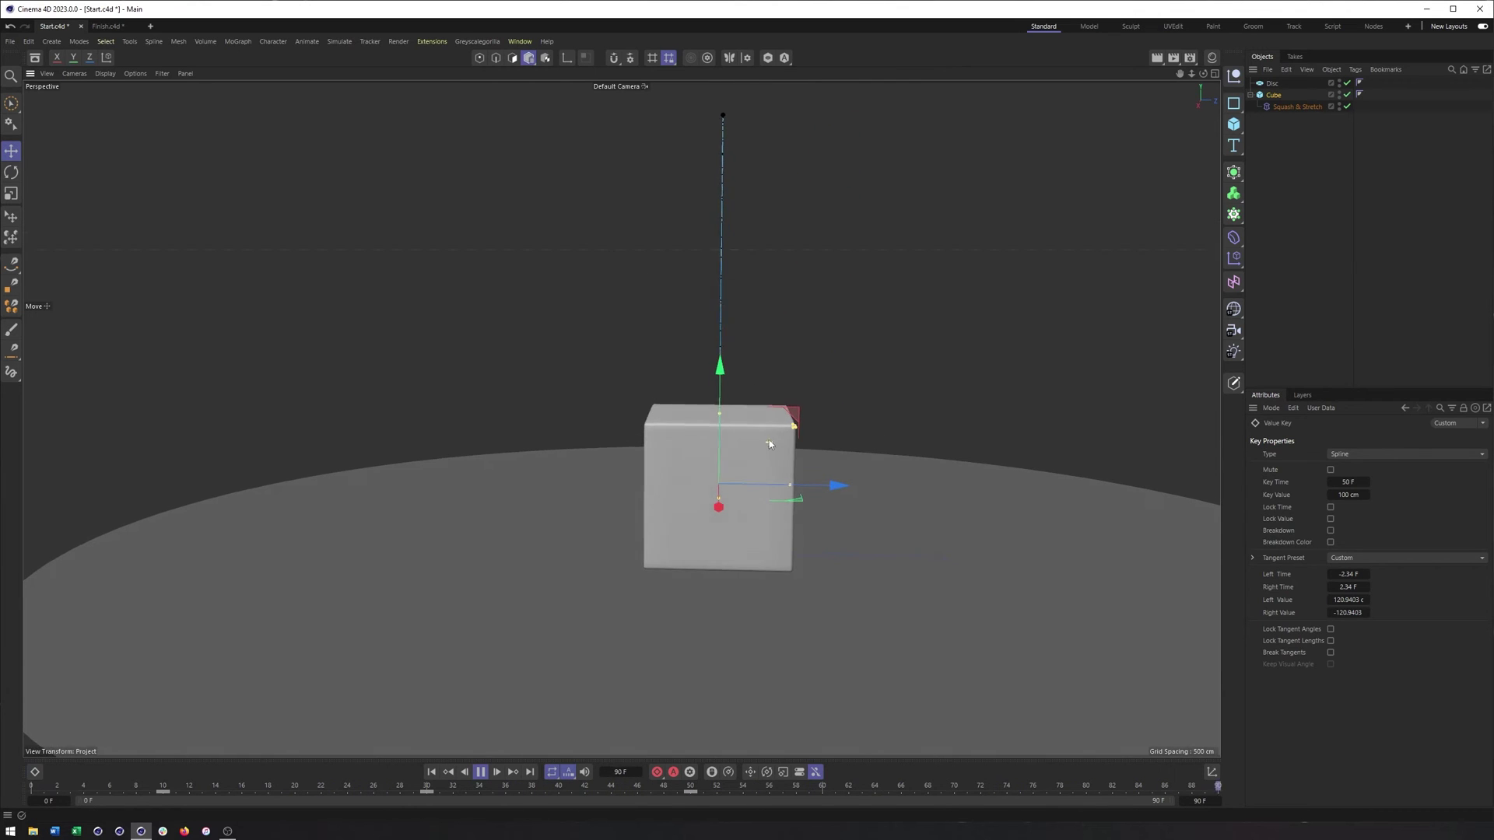
mouse_move(769, 440)
alt+mouse_down()
mouse_move(737, 453)
mouse_move(756, 443)
mouse_move(760, 464)
alt+mouse_up()
key(F8)
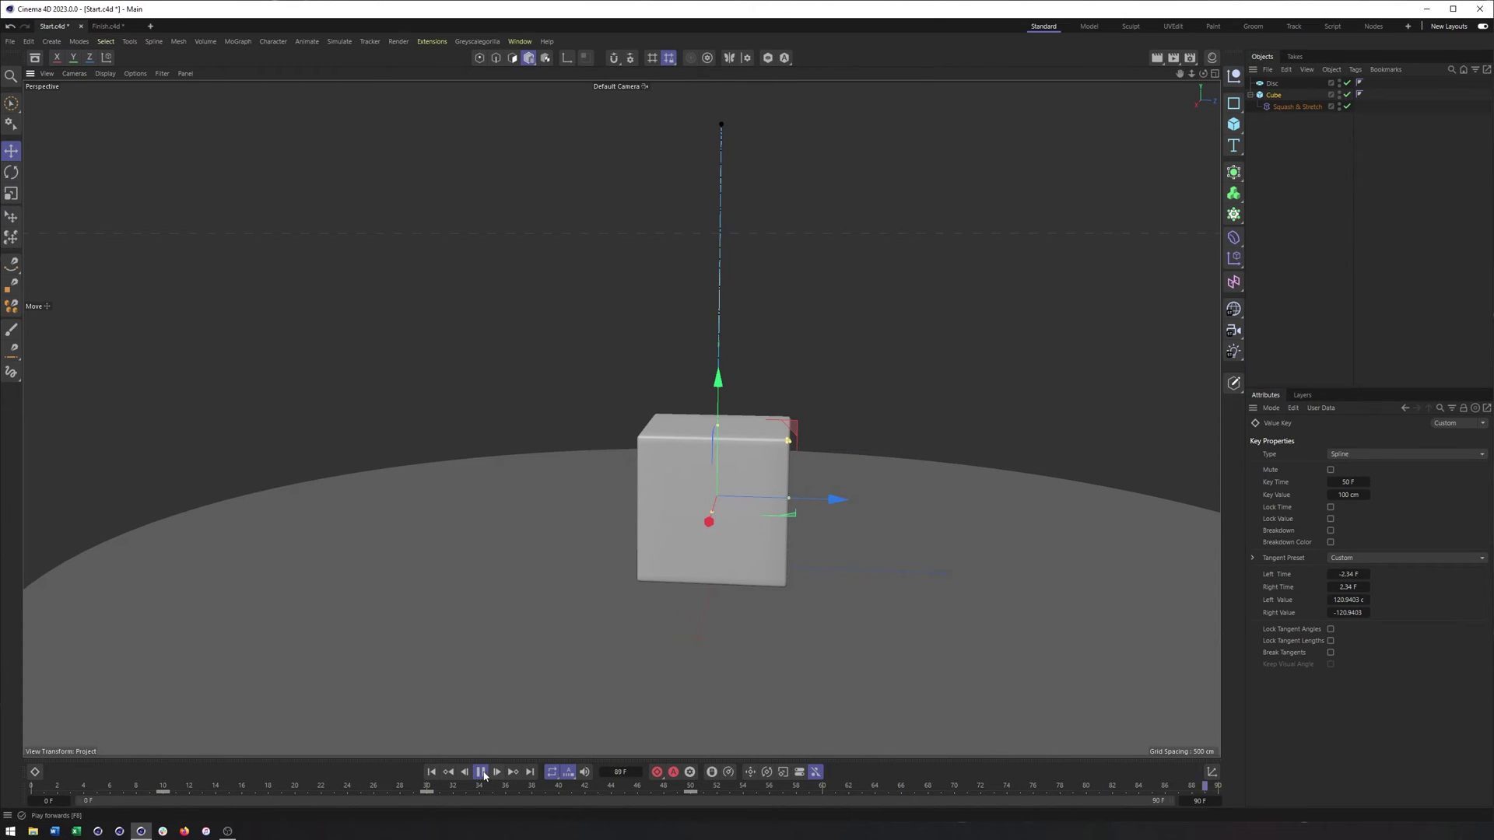
Step: Keyframe the Squash & Stretch deformer's Factor at 100% on frame 0, and set the Factor to 50% on frame 6
key(shift+f)
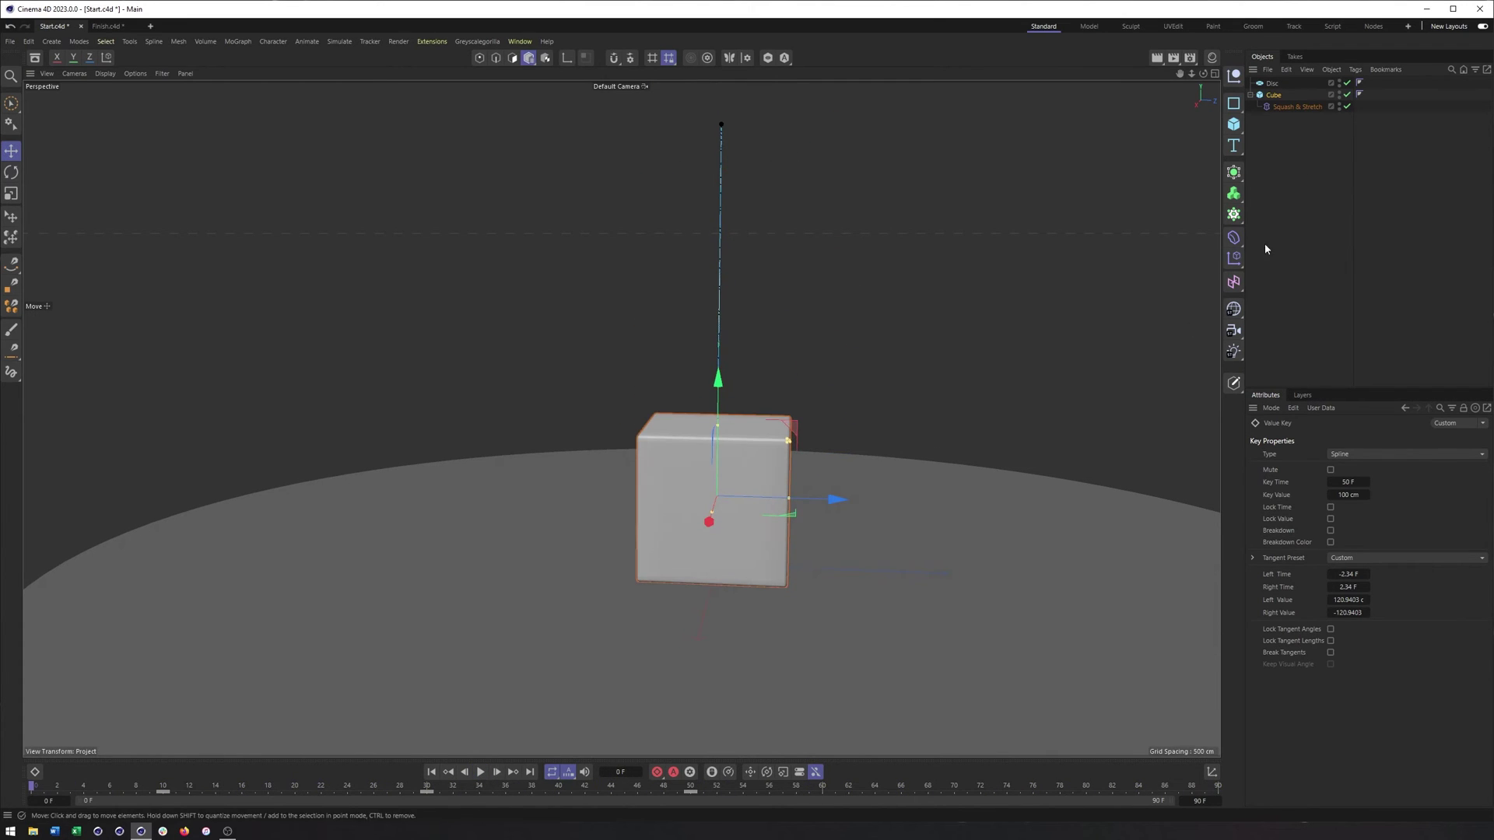
click(1301, 107)
click(1339, 438)
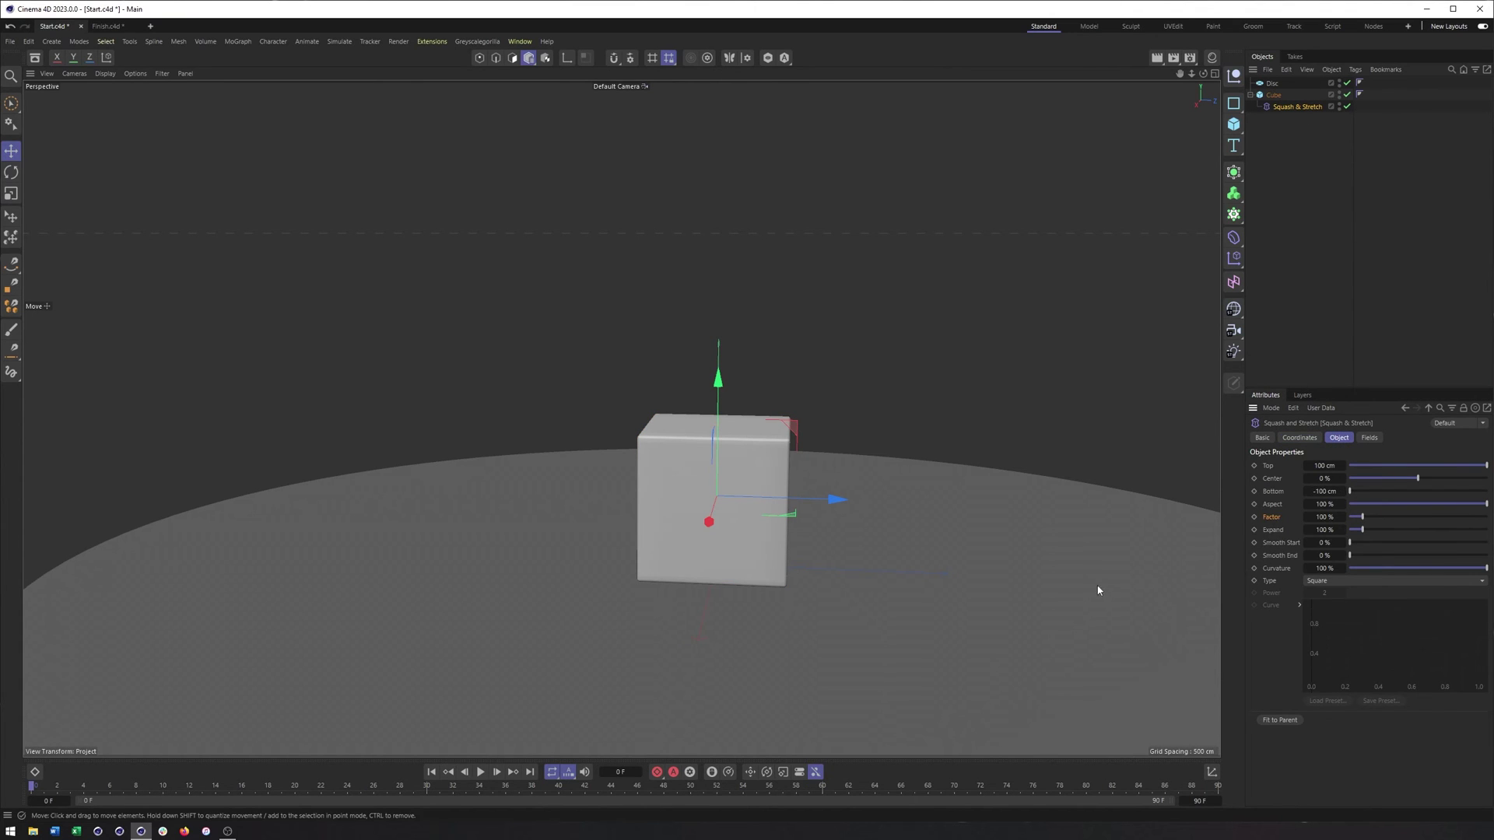
click(1253, 517)
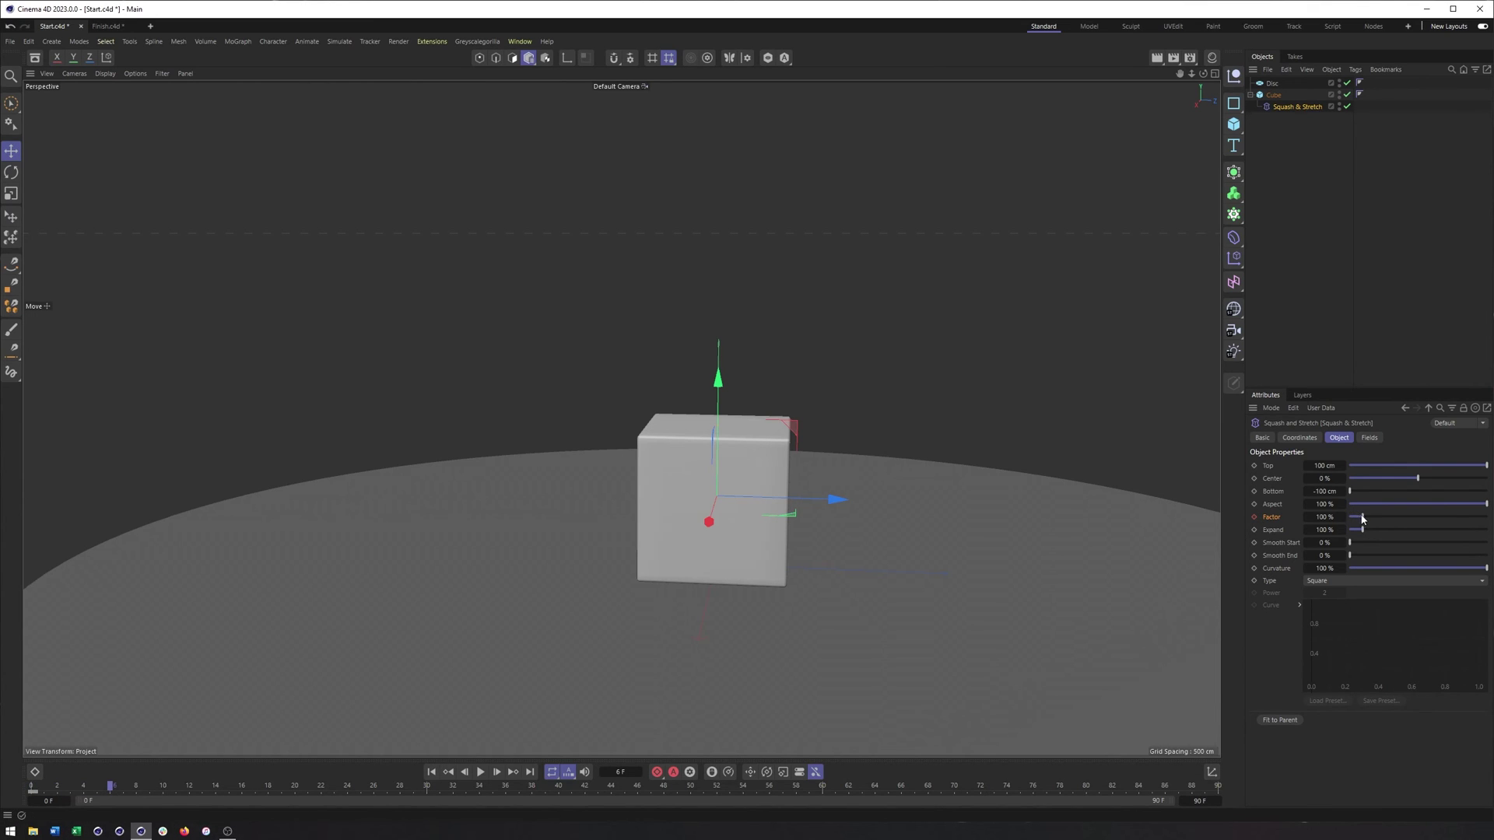
drag(1362, 519, 1353, 518)
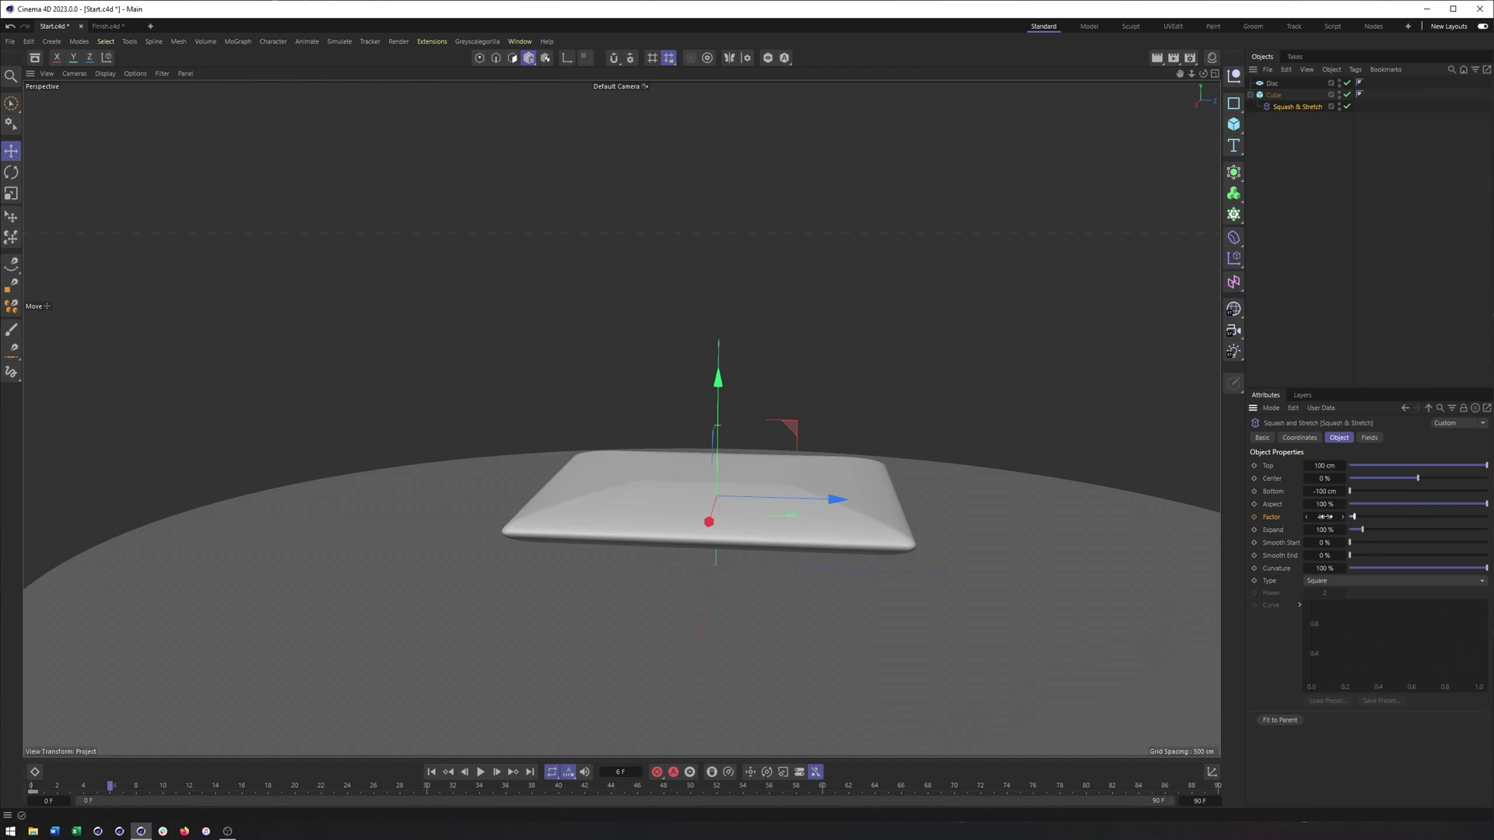
text(50)
key(Return)
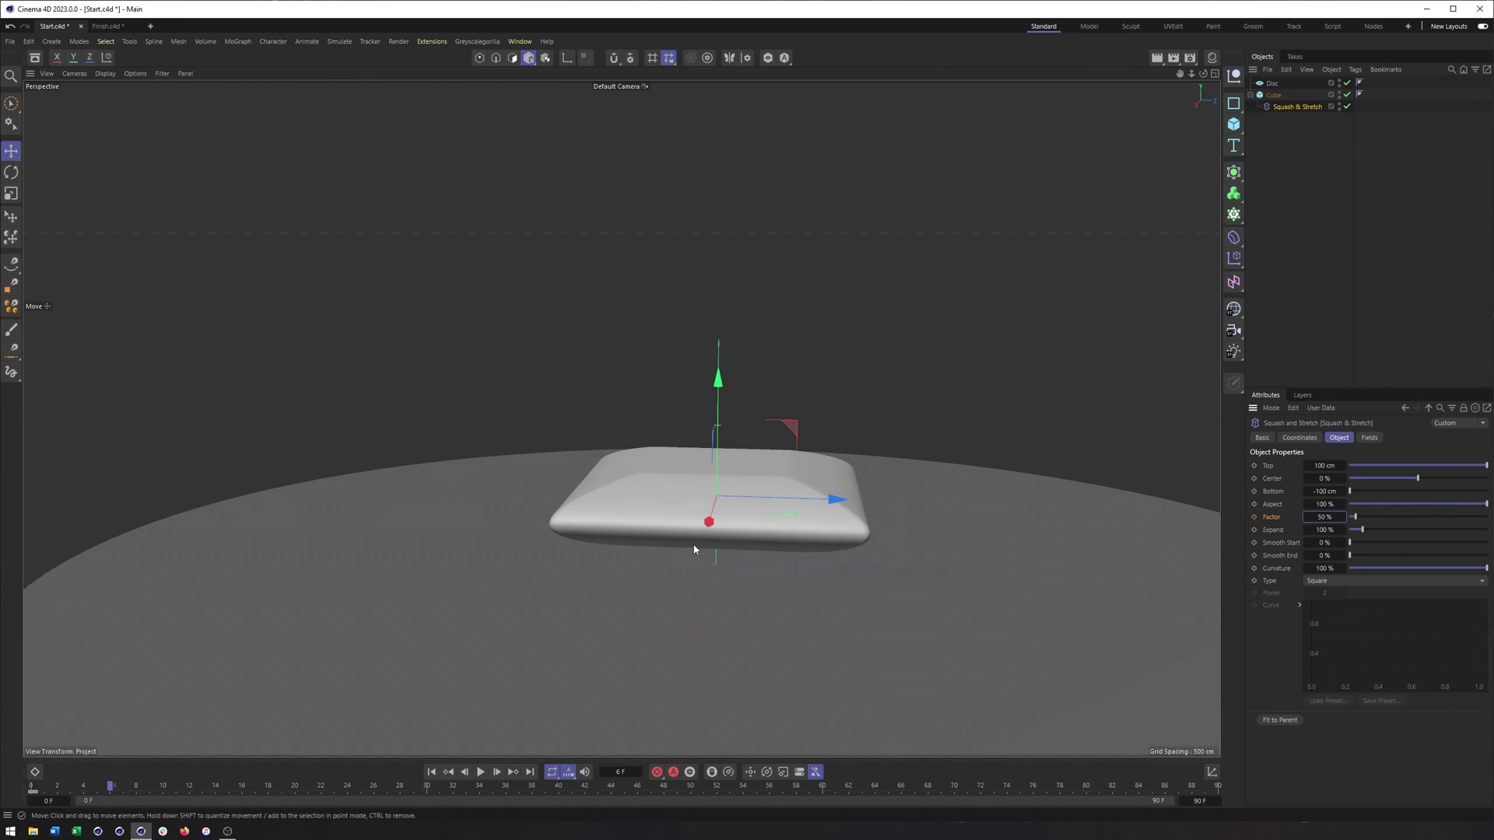
Step: Display the squashed cube in the Front view with Gouraud Shading
alt+drag(693, 544, 723, 501)
alt+drag(970, 436, 890, 553)
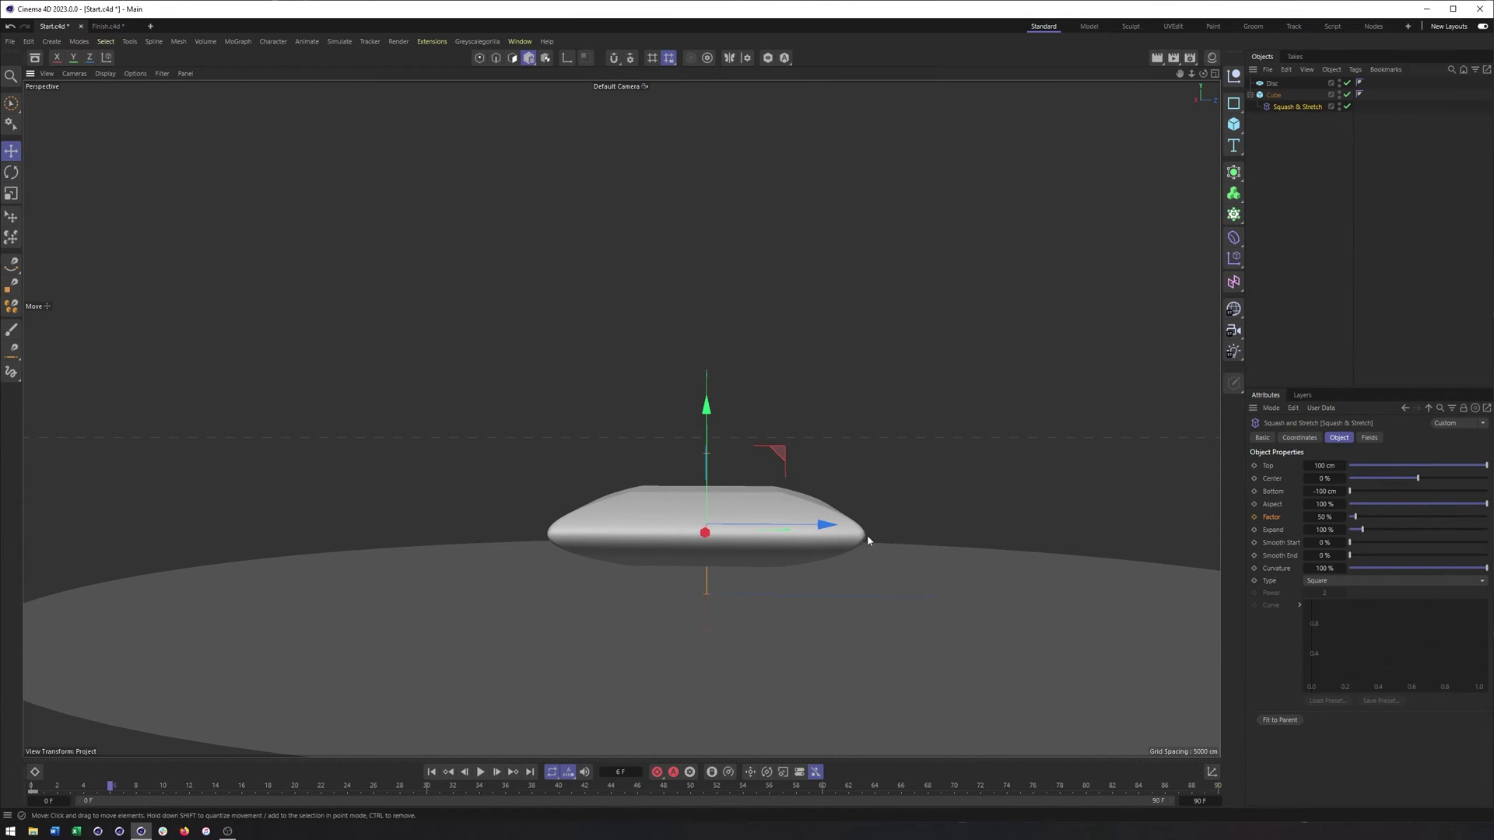
key(F3)
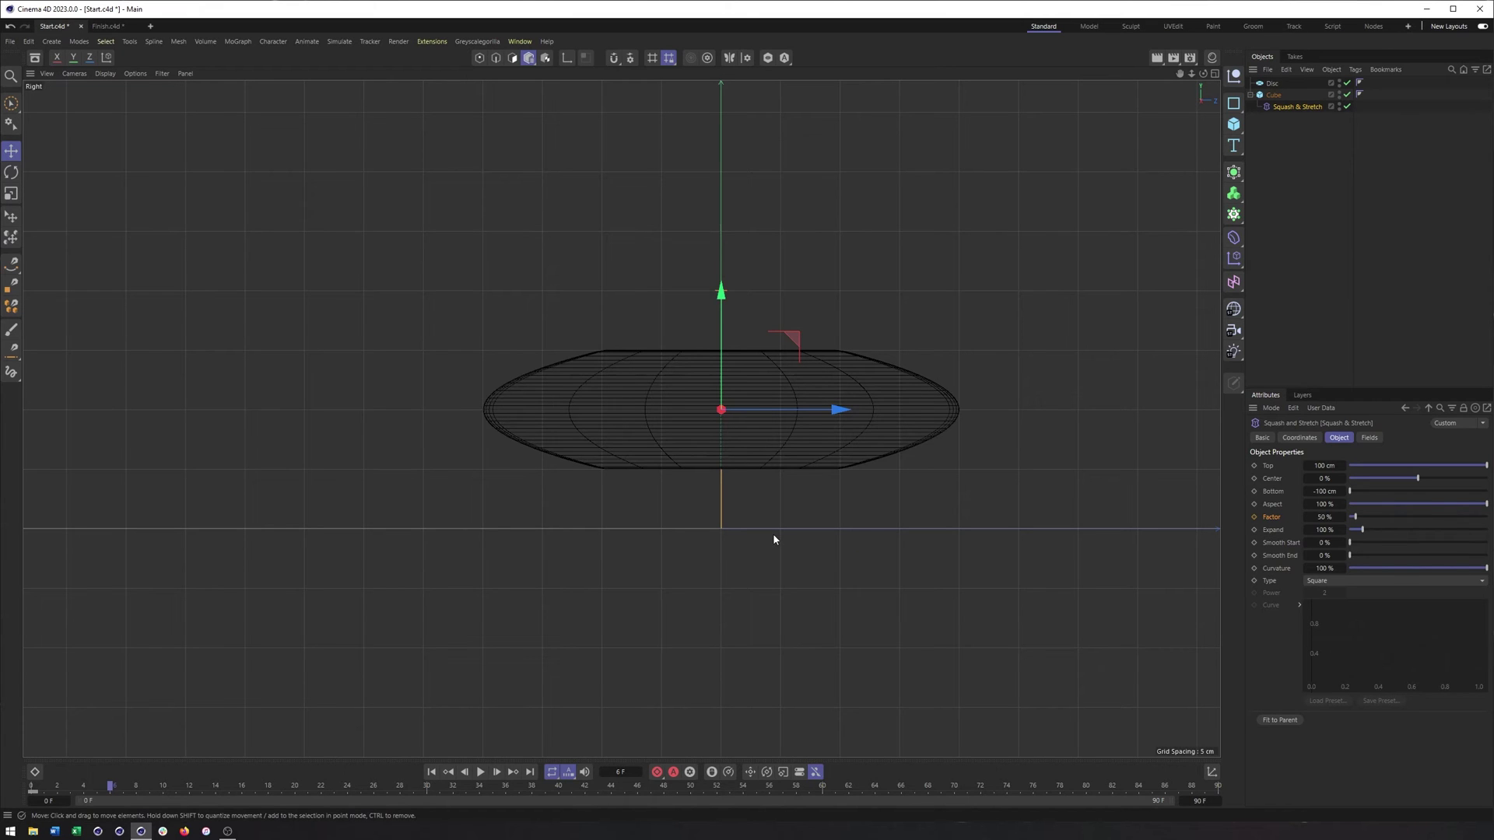
key(F4)
click(117, 73)
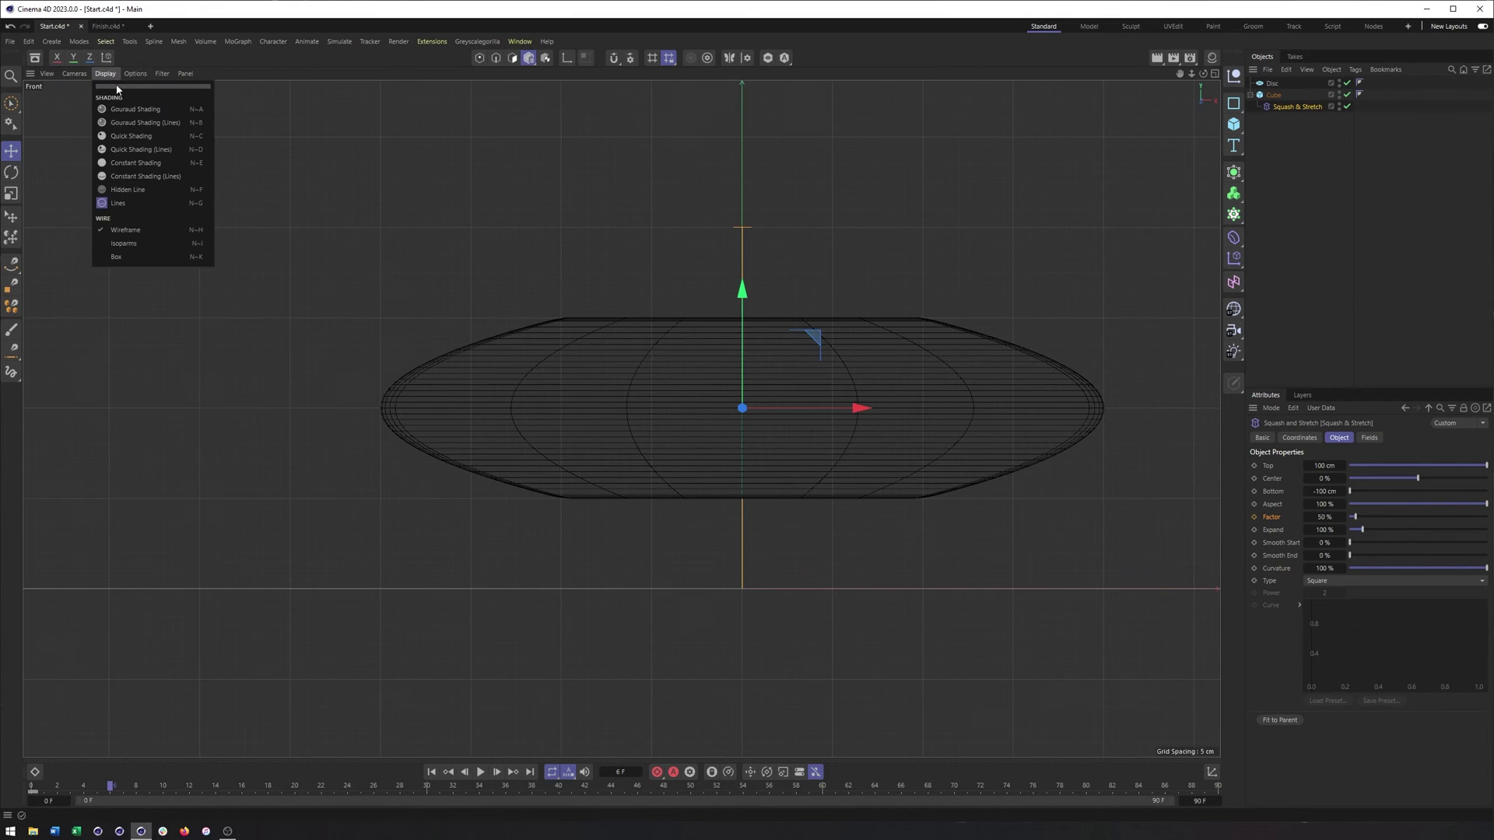
click(119, 109)
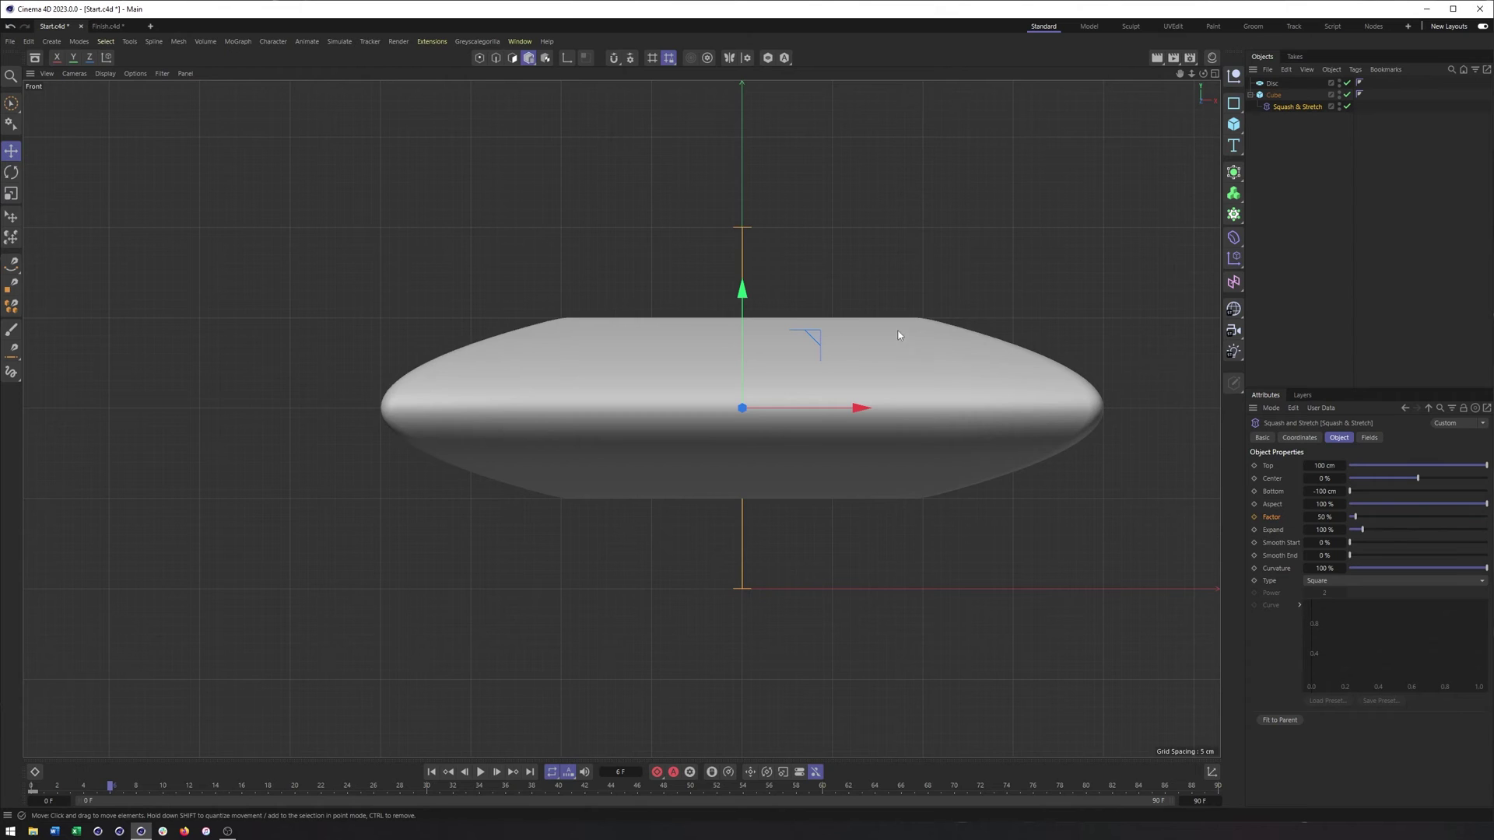
alt+middle_drag(692, 558, 689, 521)
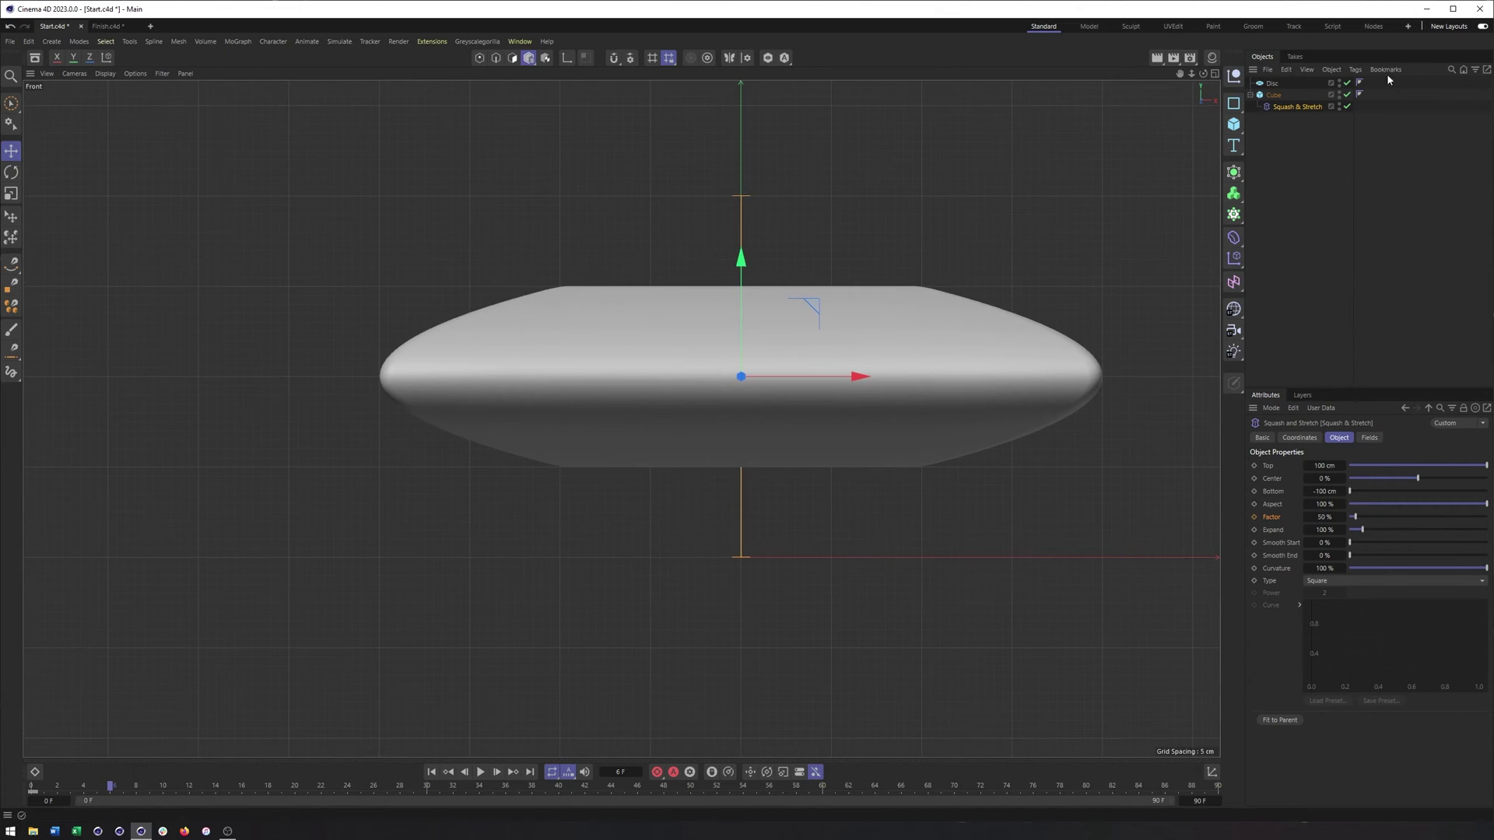
Step: Lower the squashed cube to a Y position of about 51 cm so it rests on the floor, and keyframe it on frame 6
click(1273, 94)
drag(739, 265, 737, 358)
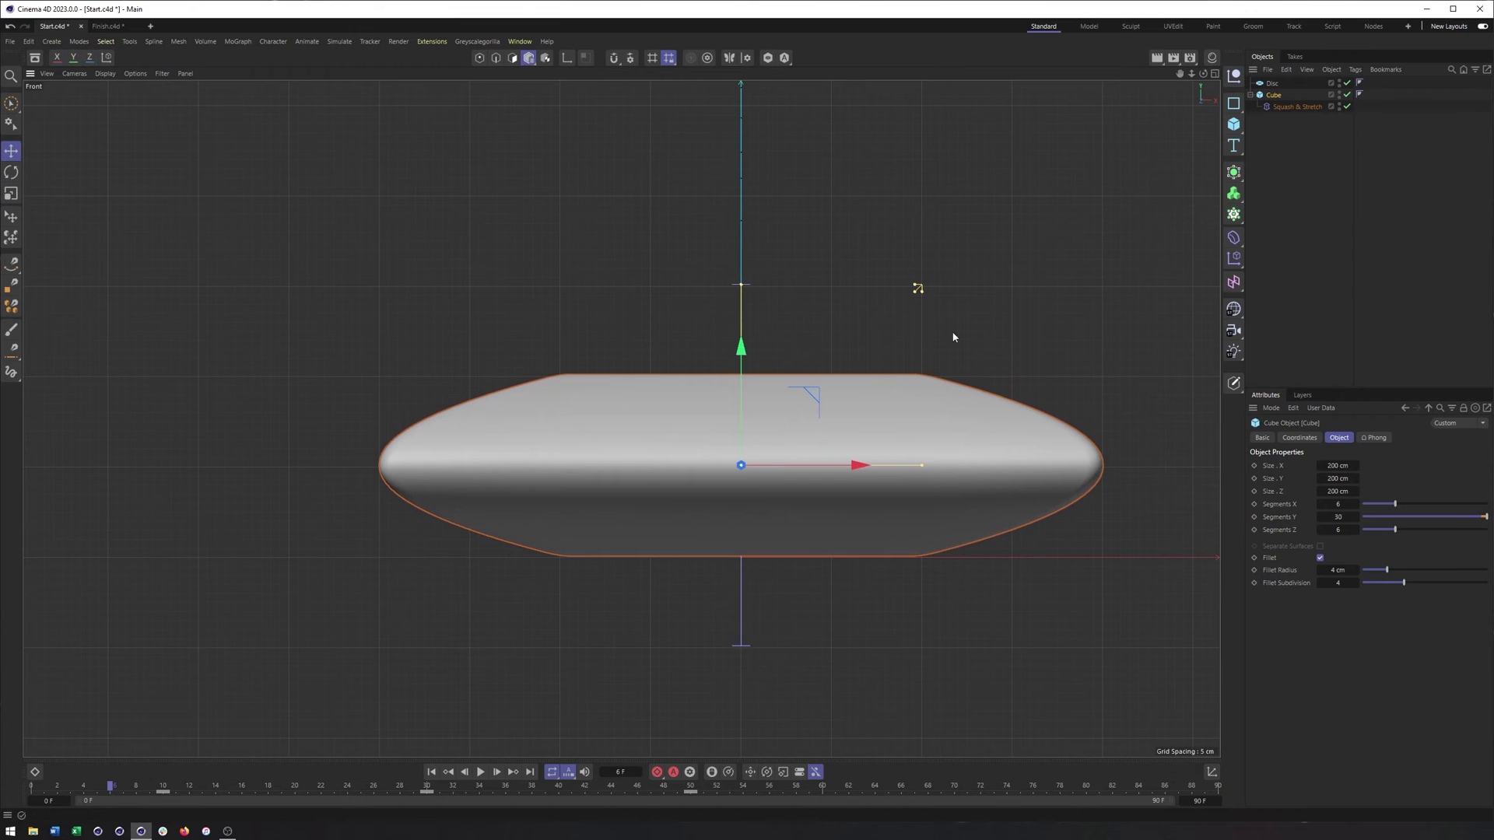
click(1289, 436)
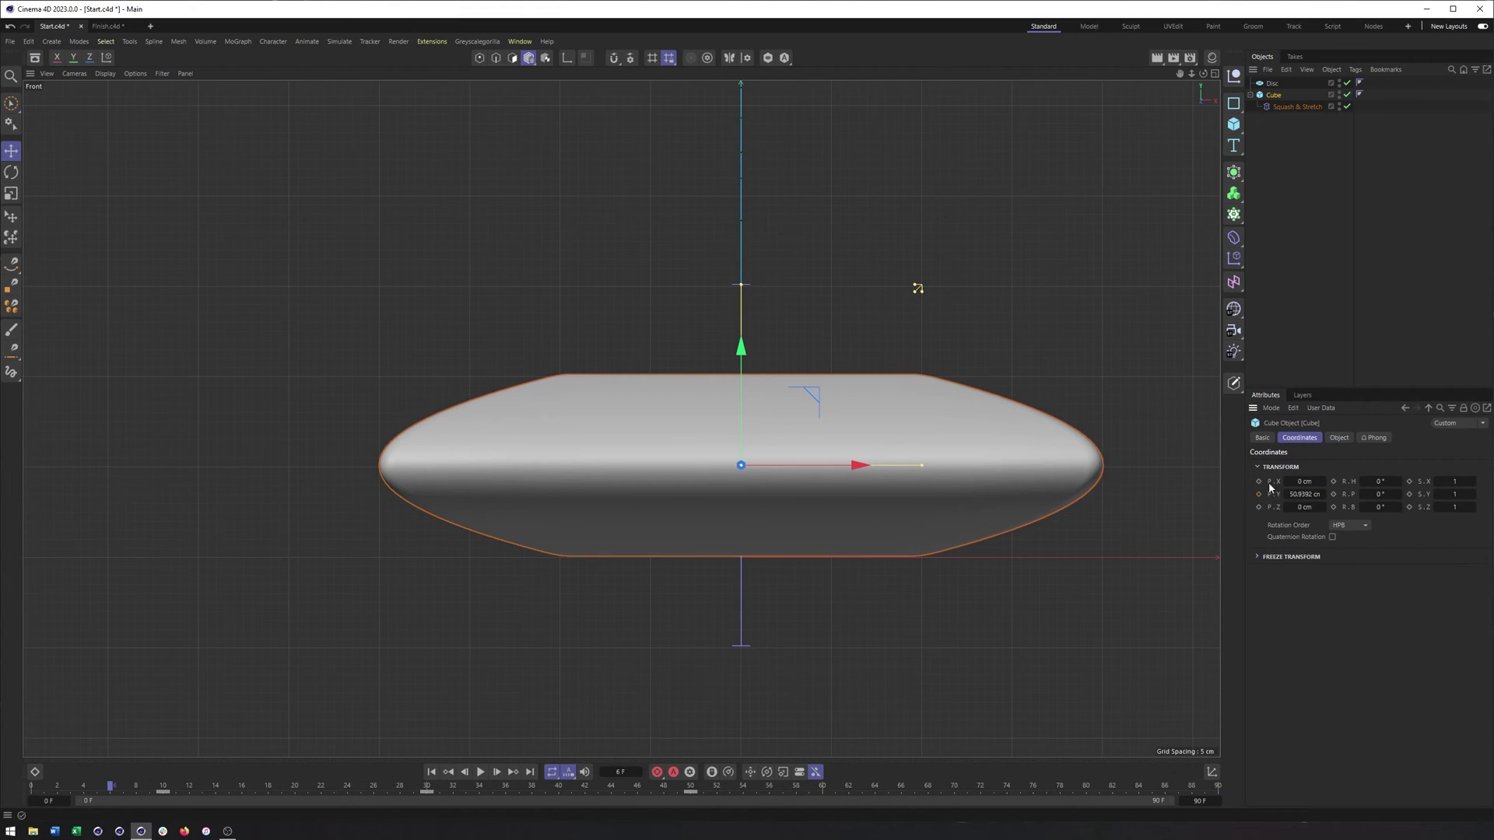
Step: Keyframe the Squash & Stretch deformer's Factor at 50% on frame 6 and at 100% on frame 10
click(1285, 106)
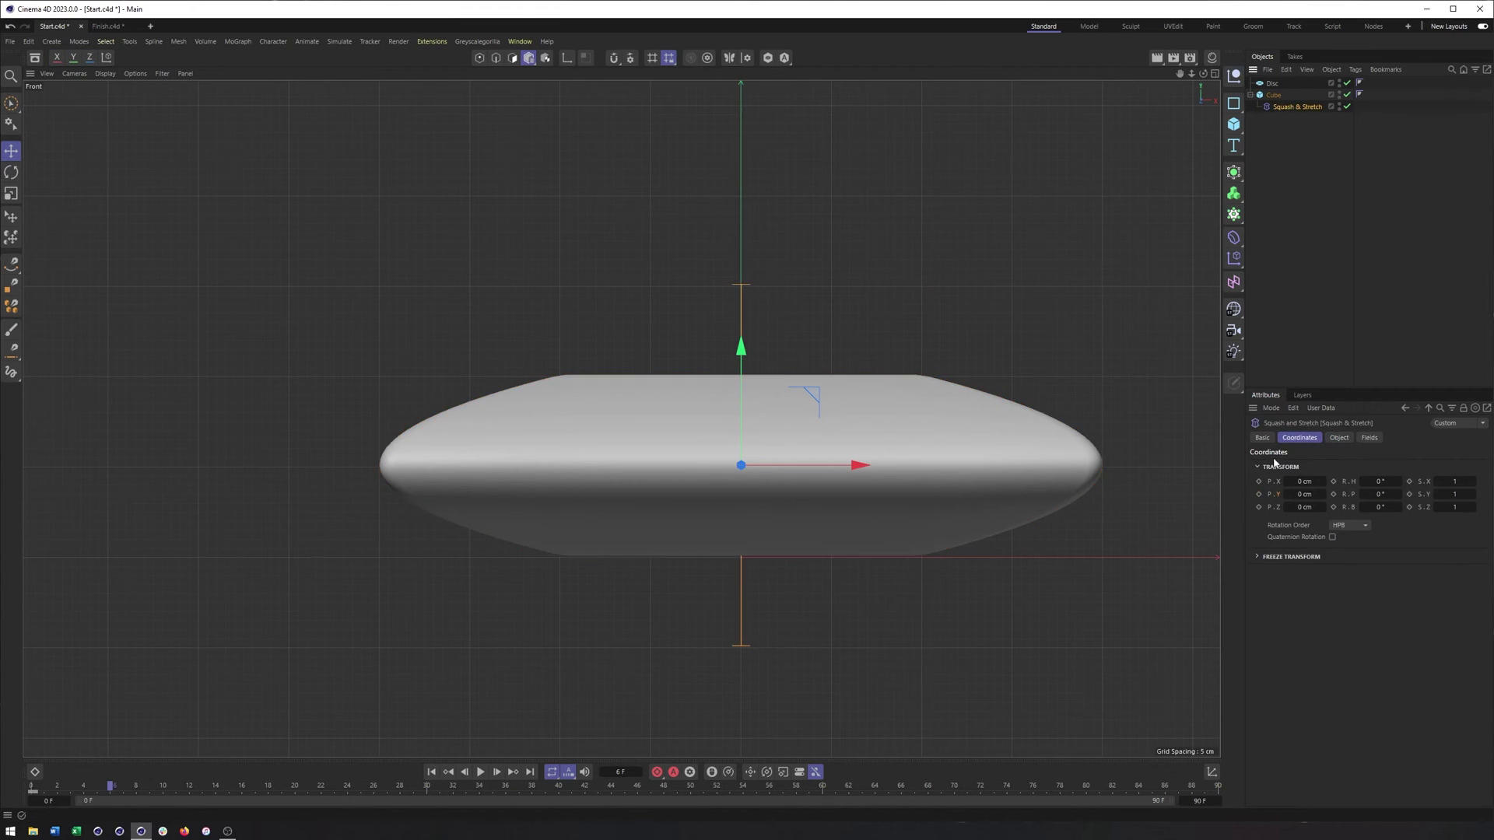
click(1336, 438)
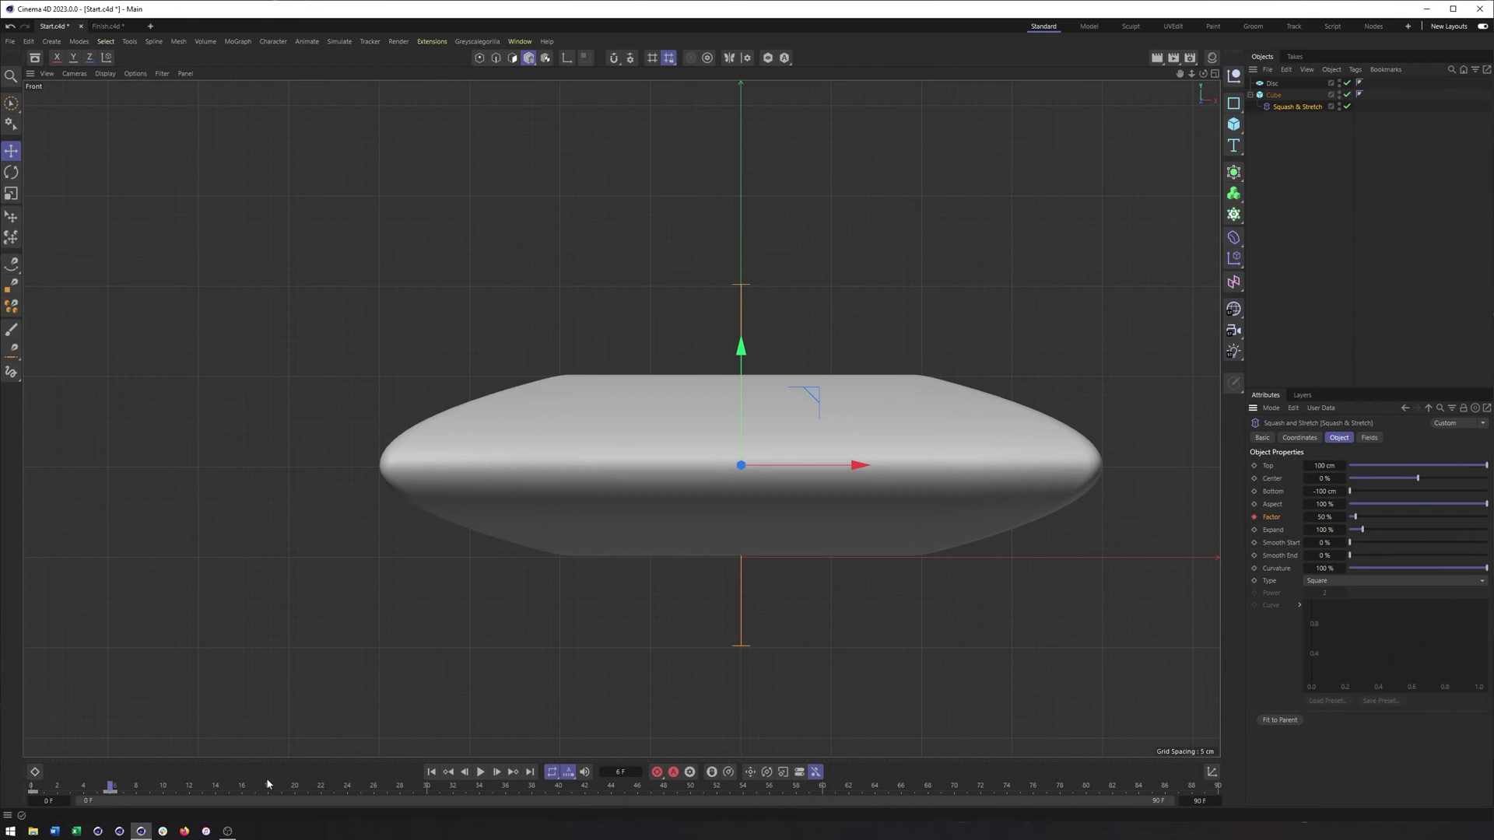
click(162, 791)
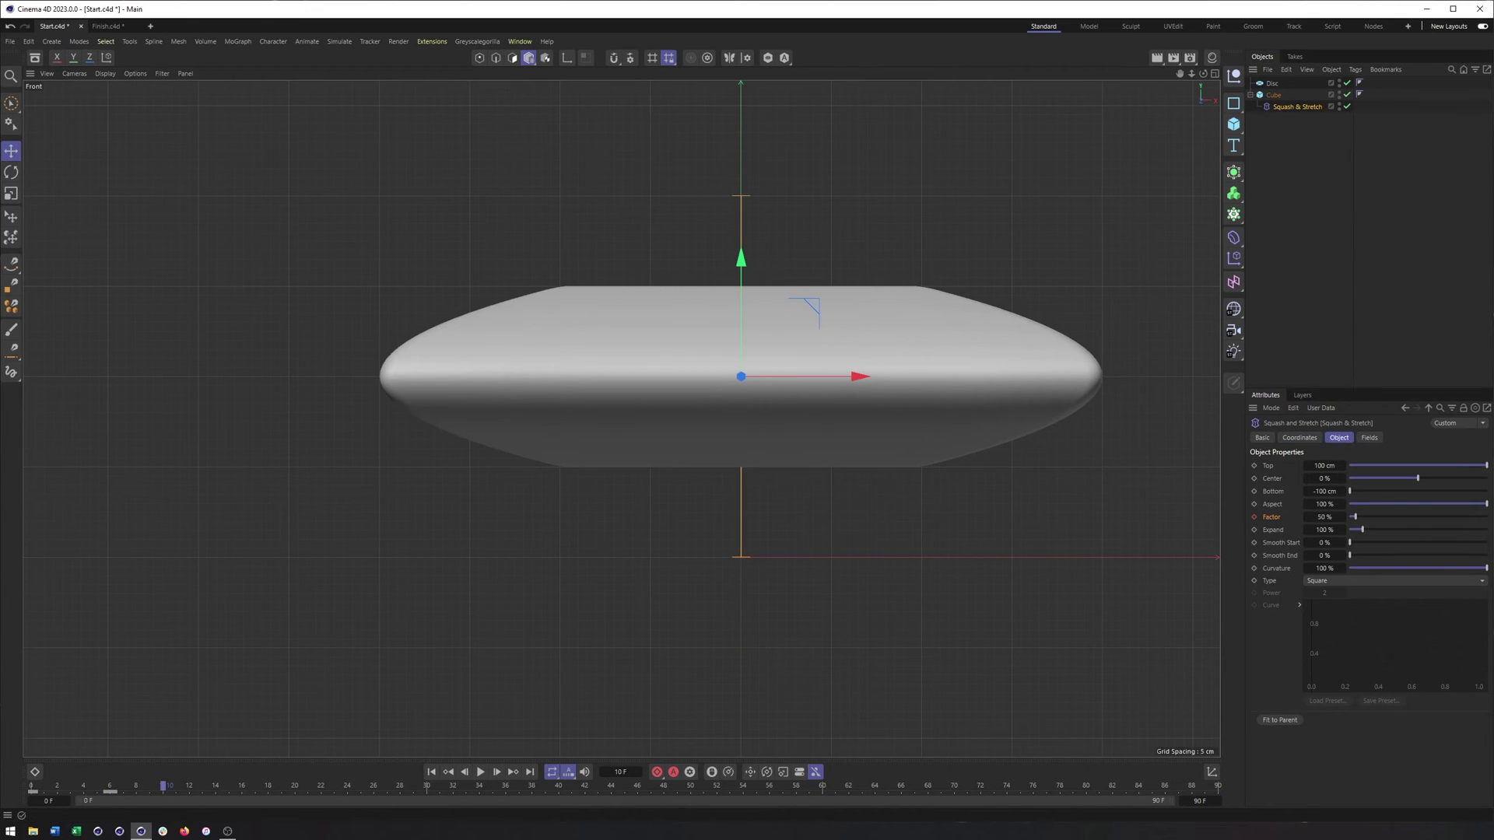
click(1320, 516)
text(100)
key(Return)
click(1253, 516)
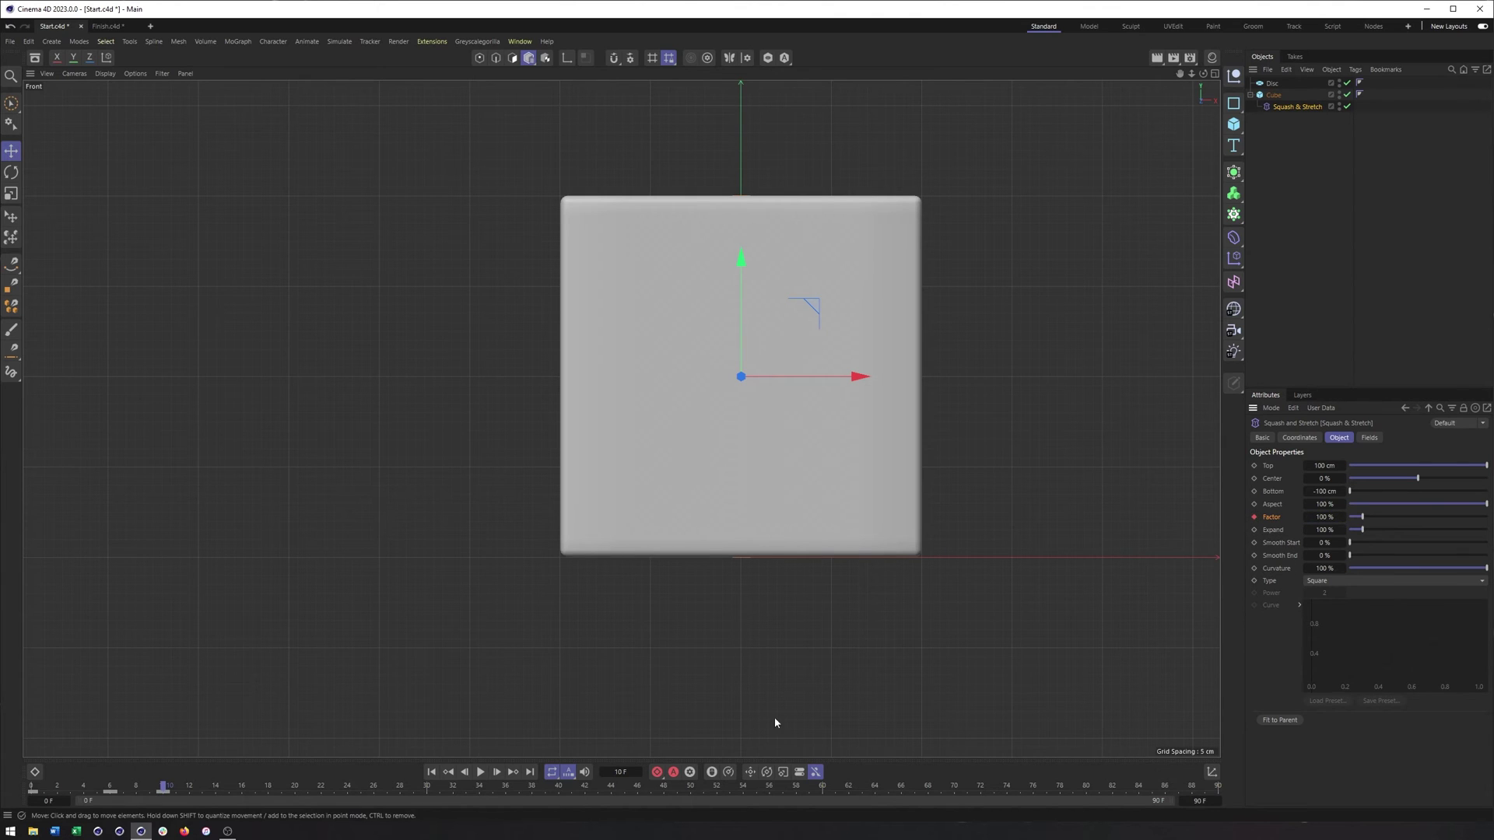
mouse_move(142, 788)
mouse_down()
mouse_move(35, 788)
mouse_move(163, 797)
mouse_up()
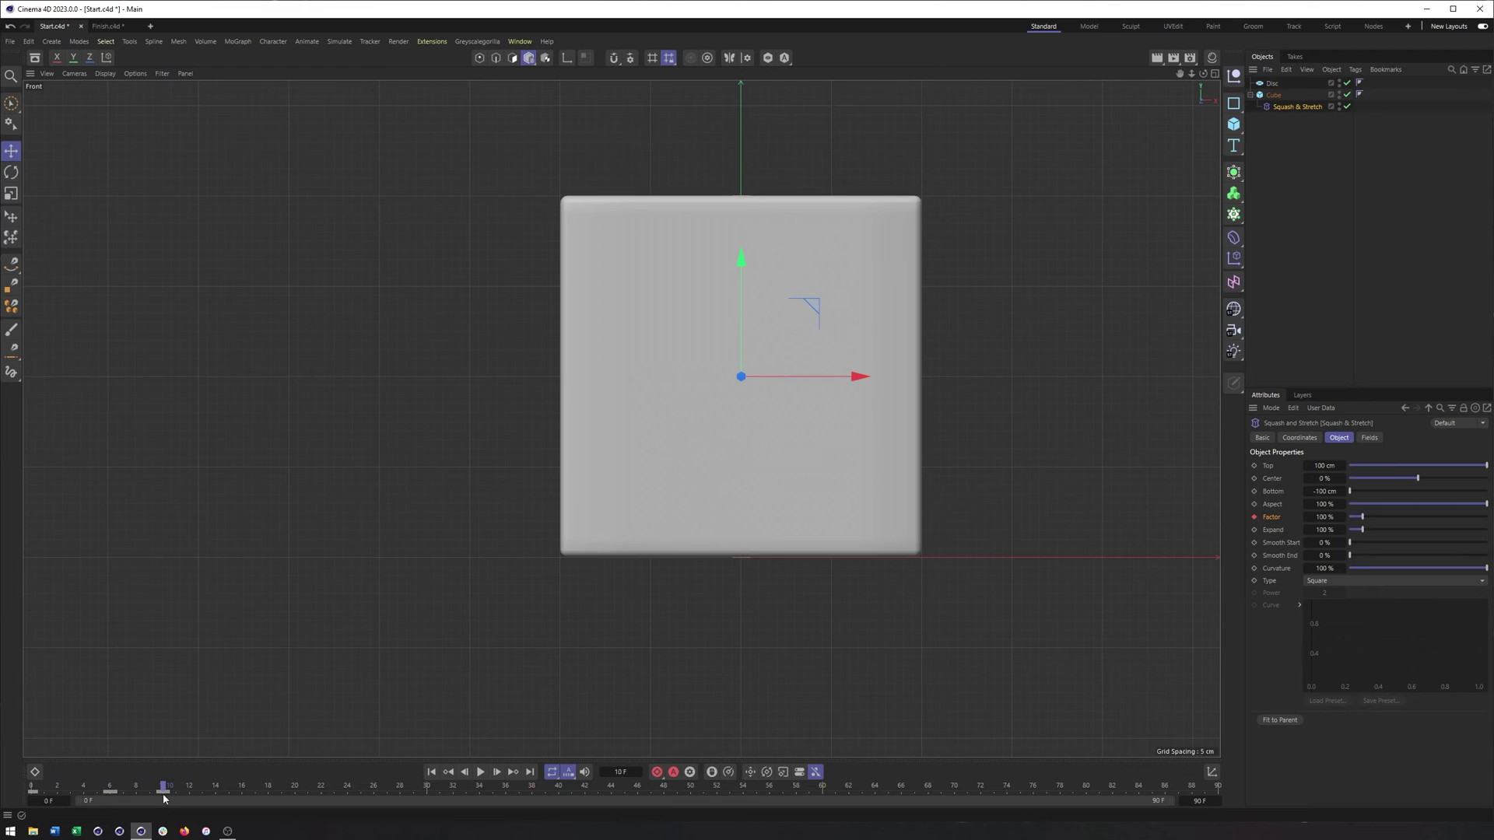
Step: Shift the frame 6 keys of both the cube and the Squash & Stretch deformer to frame 5
click(109, 793)
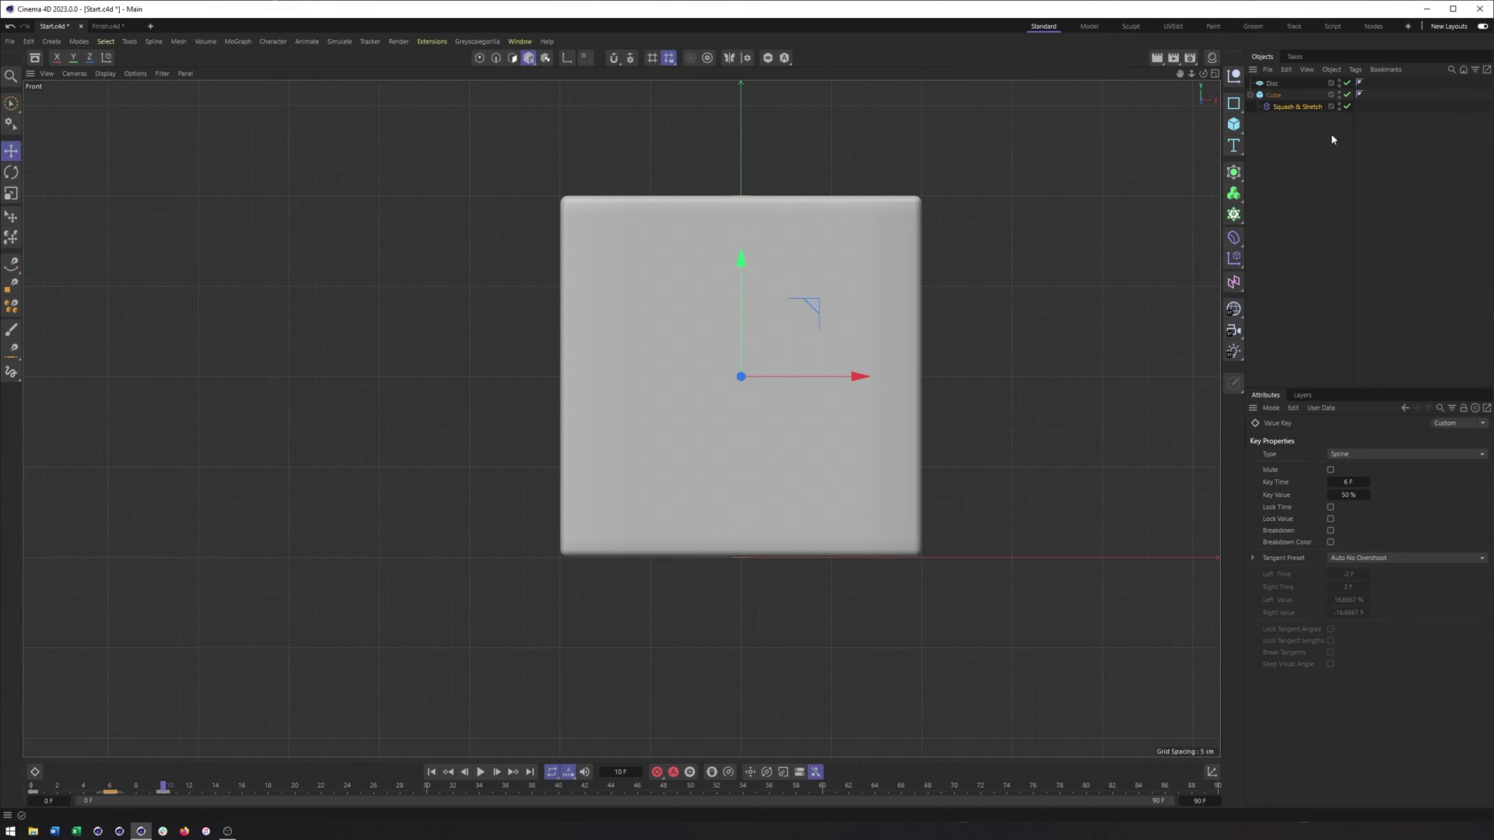
shift+click(1270, 96)
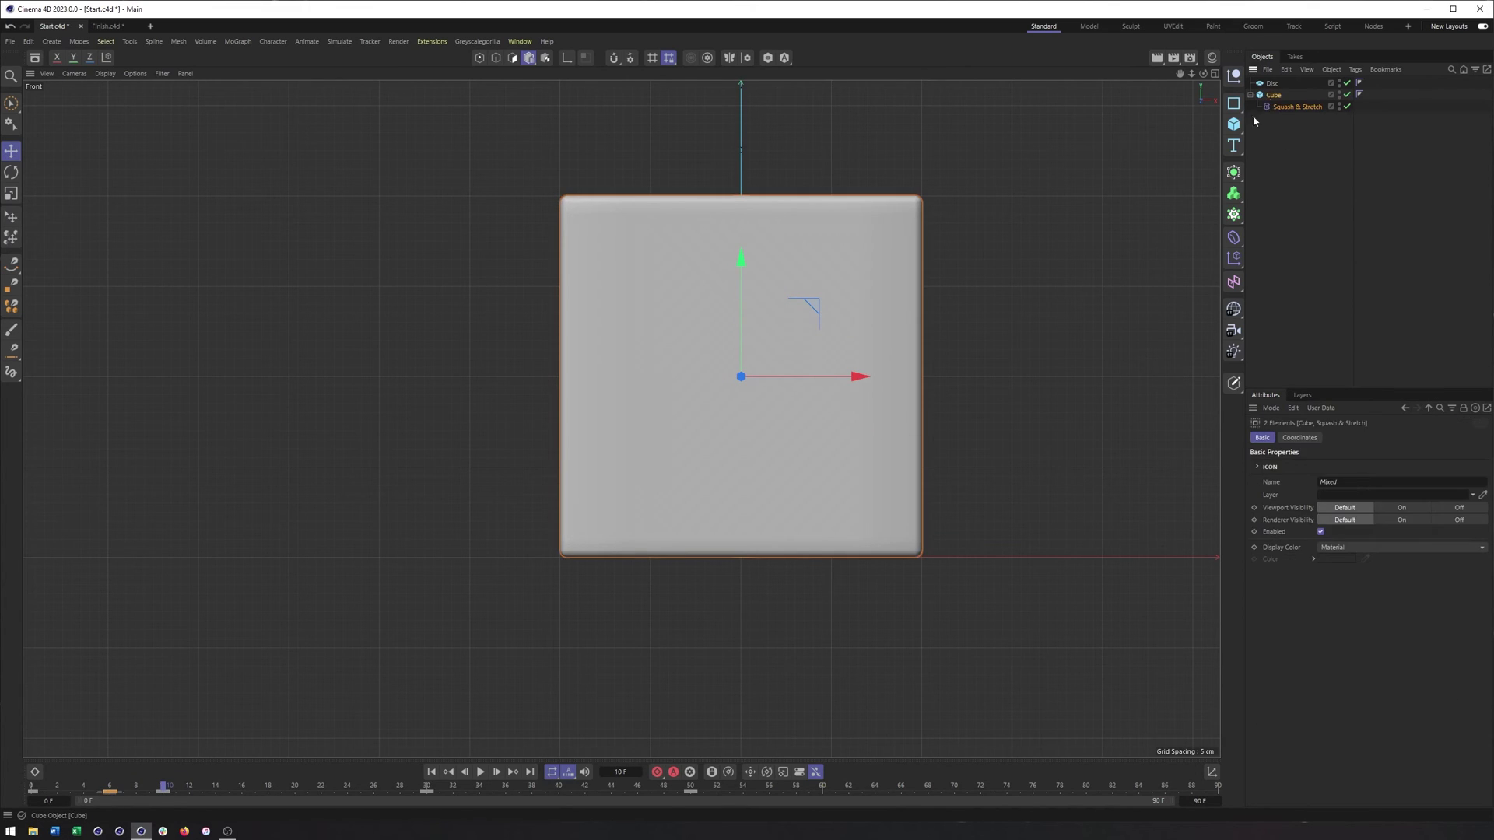
click(113, 795)
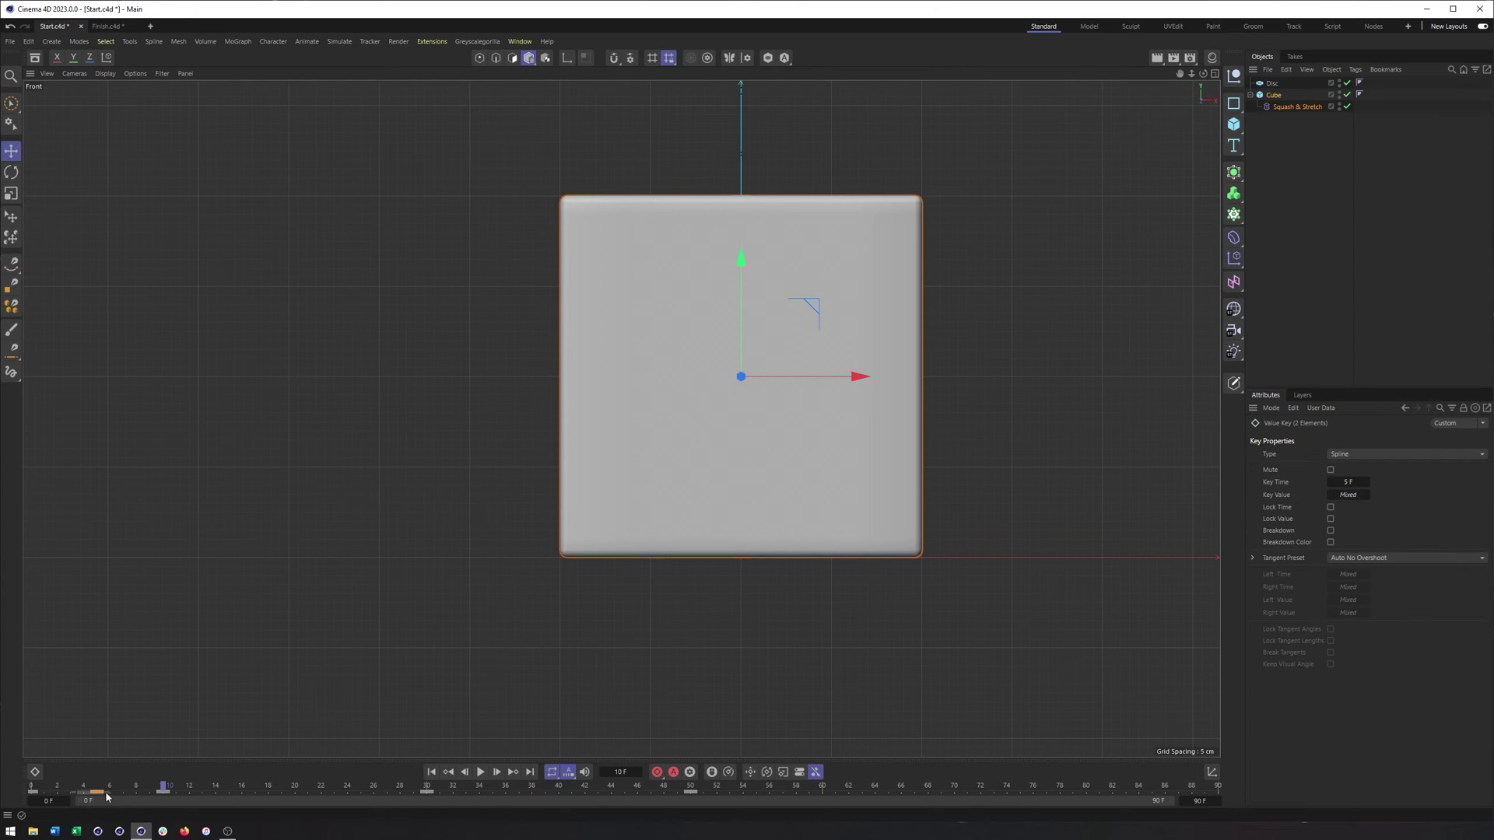
Step: Keyframe the Squash & Stretch deformer's Factor at 200% on frame 20 in the Perspective view
drag(99, 788, 296, 796)
key(F1)
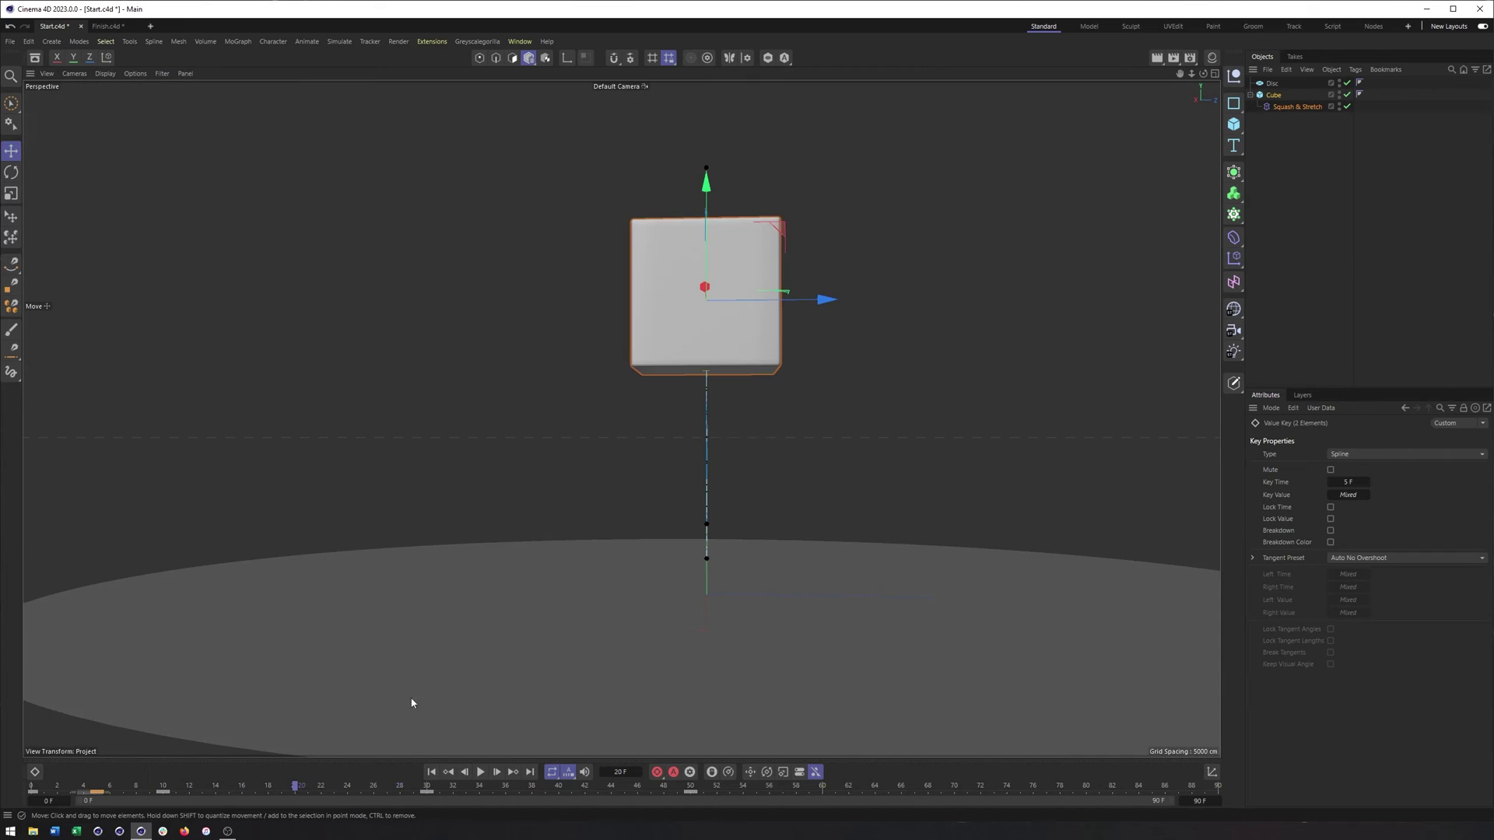
mouse_move(745, 450)
alt+mouse_down()
mouse_move(697, 467)
mouse_move(740, 500)
mouse_move(723, 447)
alt+mouse_up()
click(1297, 106)
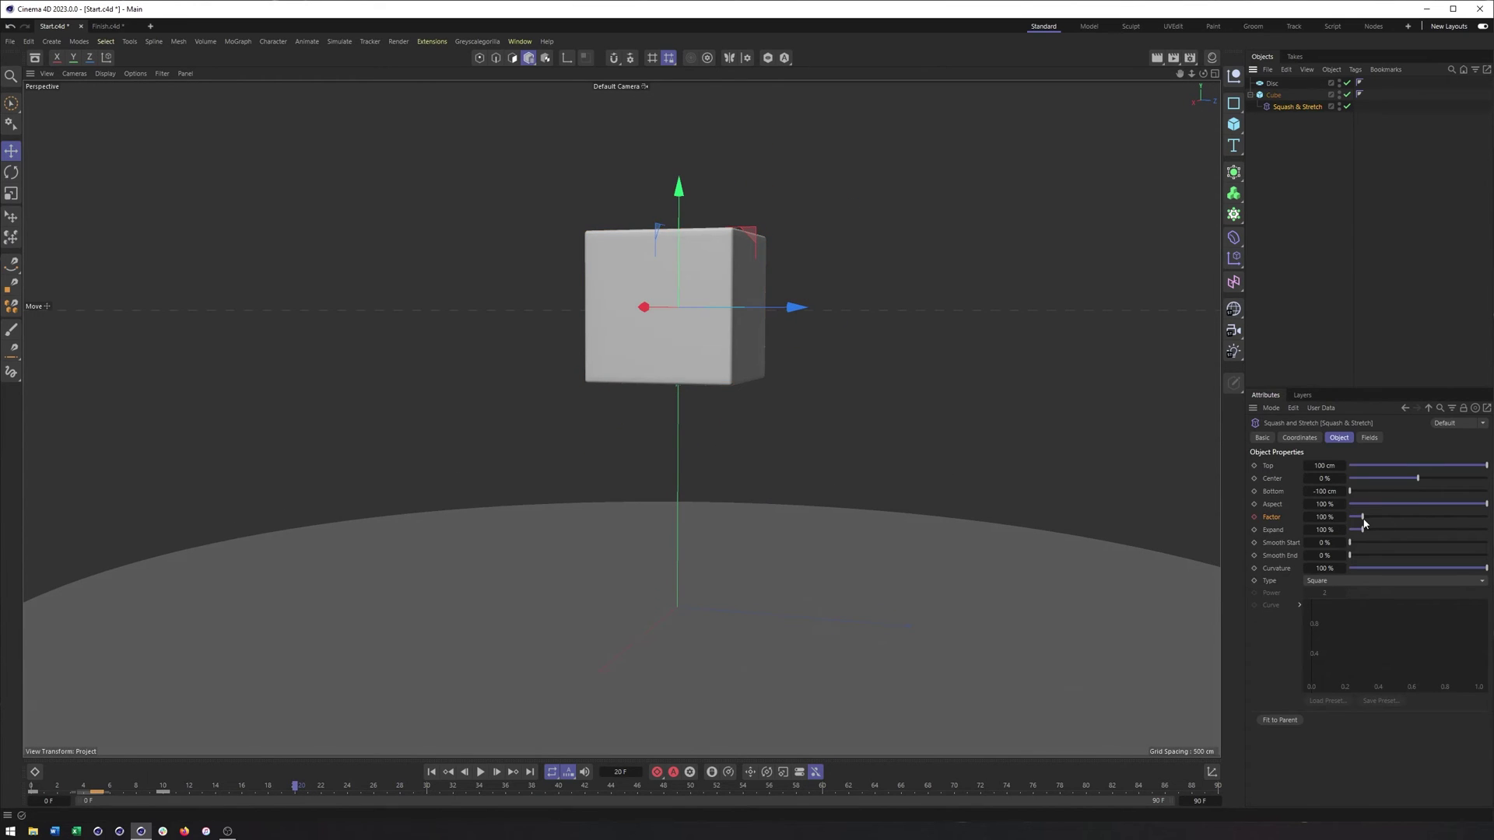
drag(1362, 519, 1378, 519)
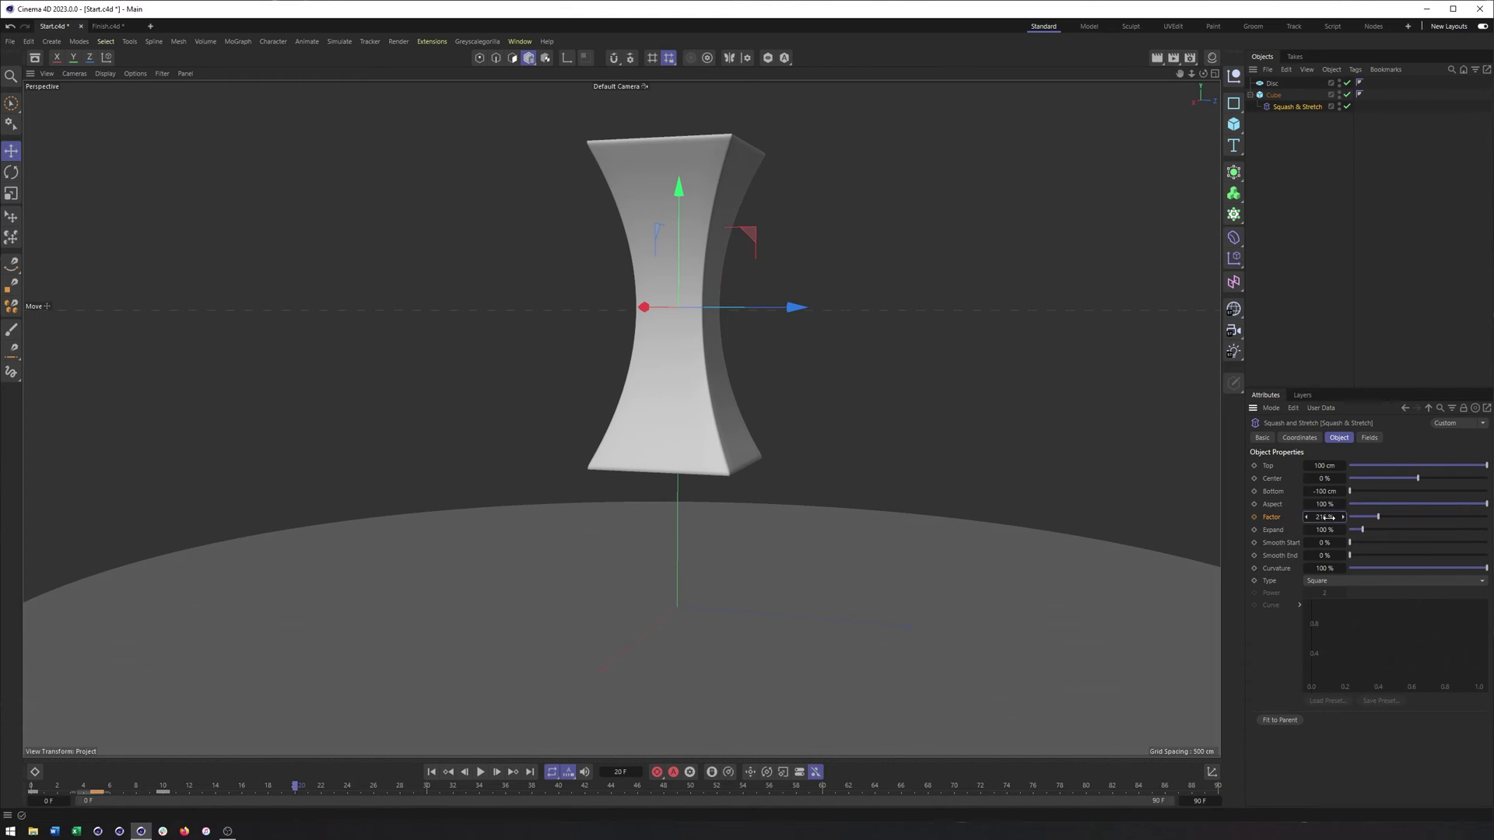
key(Return)
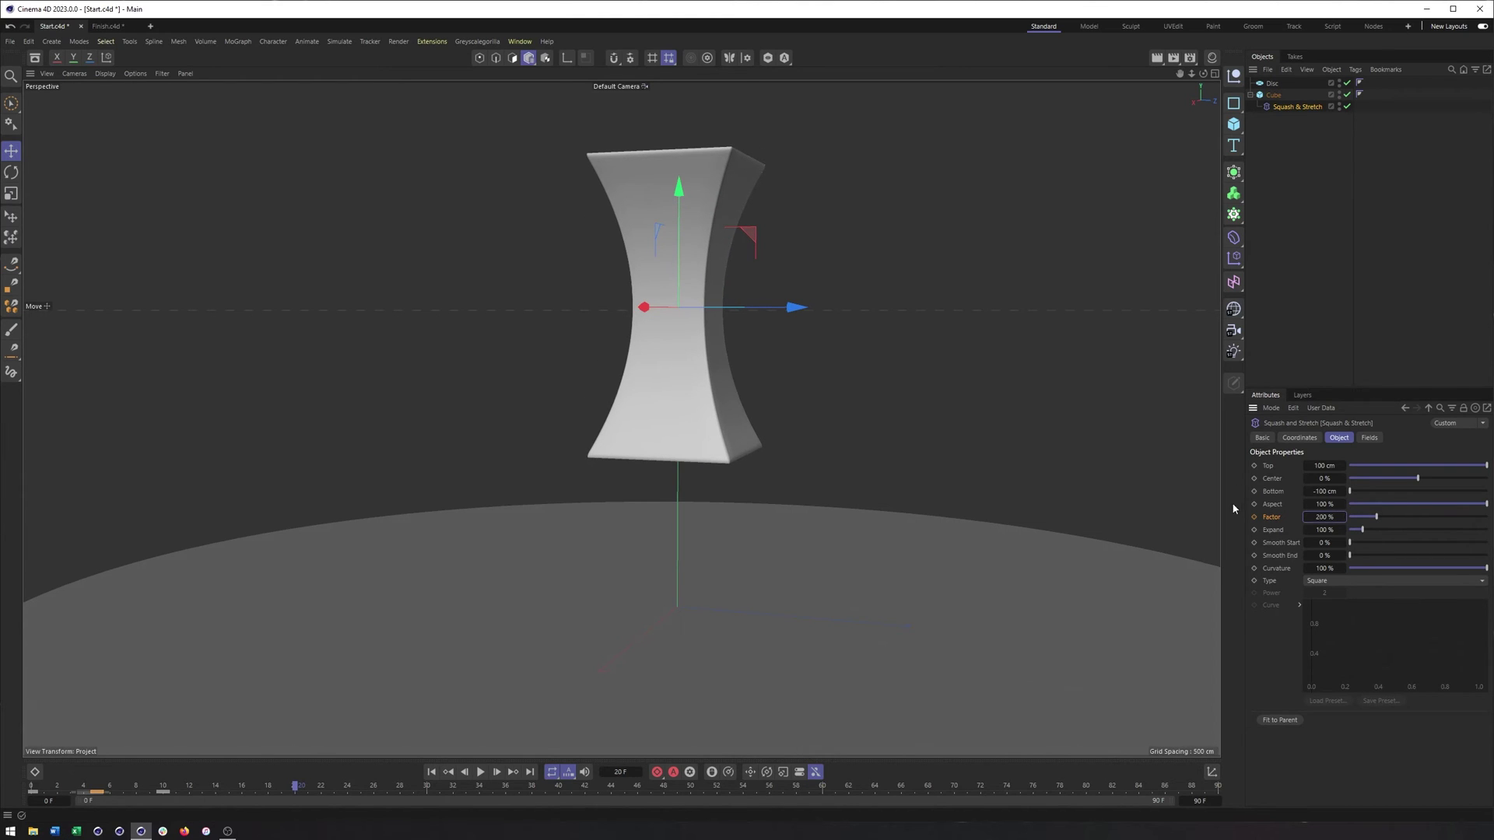
click(1253, 517)
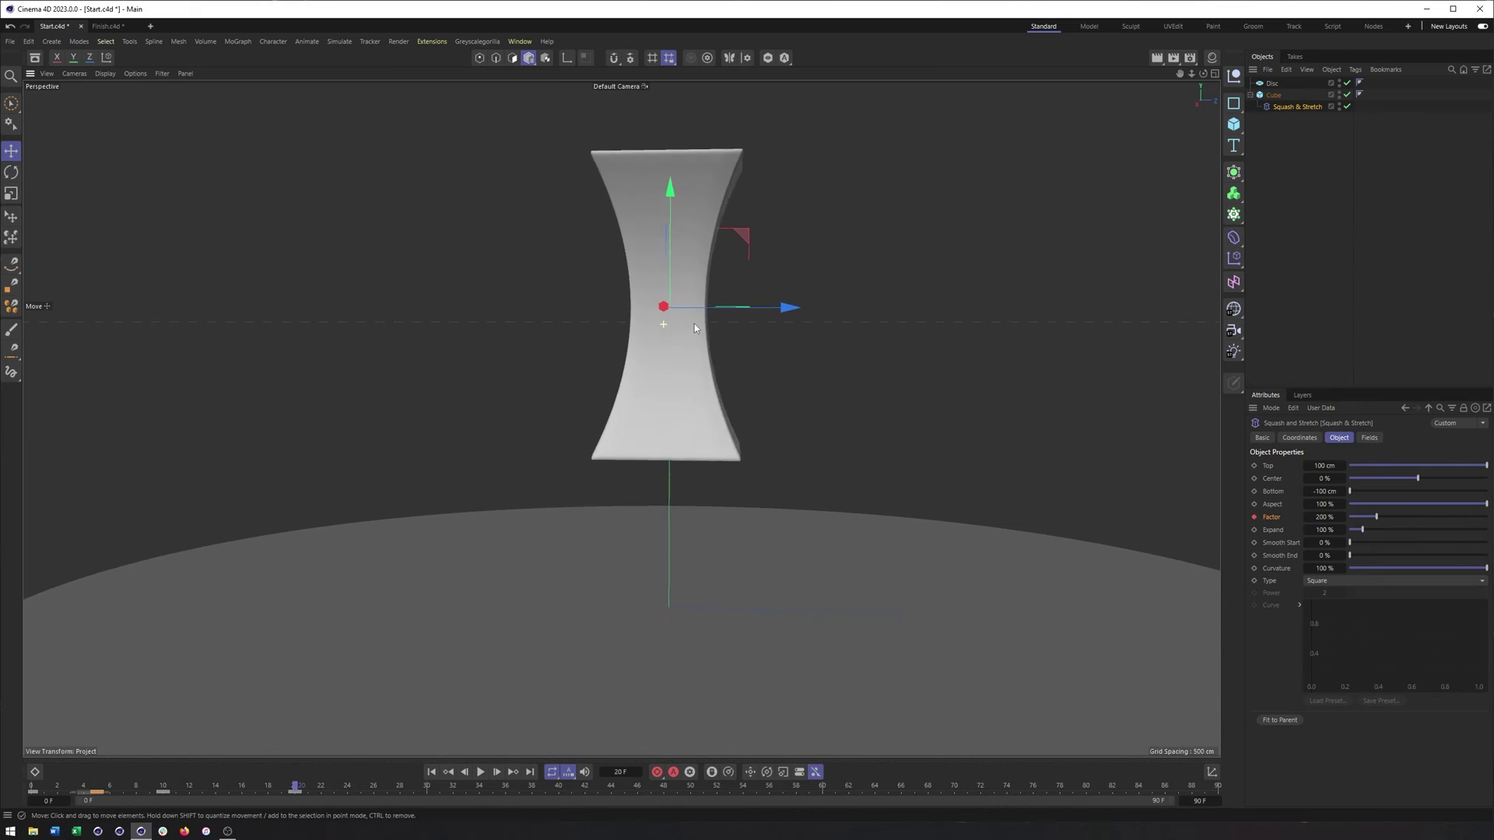
Step: Keyframe the Squash & Stretch deformer's Factor at 50% on frame 30, at the peak of the jump
alt+drag(652, 358, 786, 178)
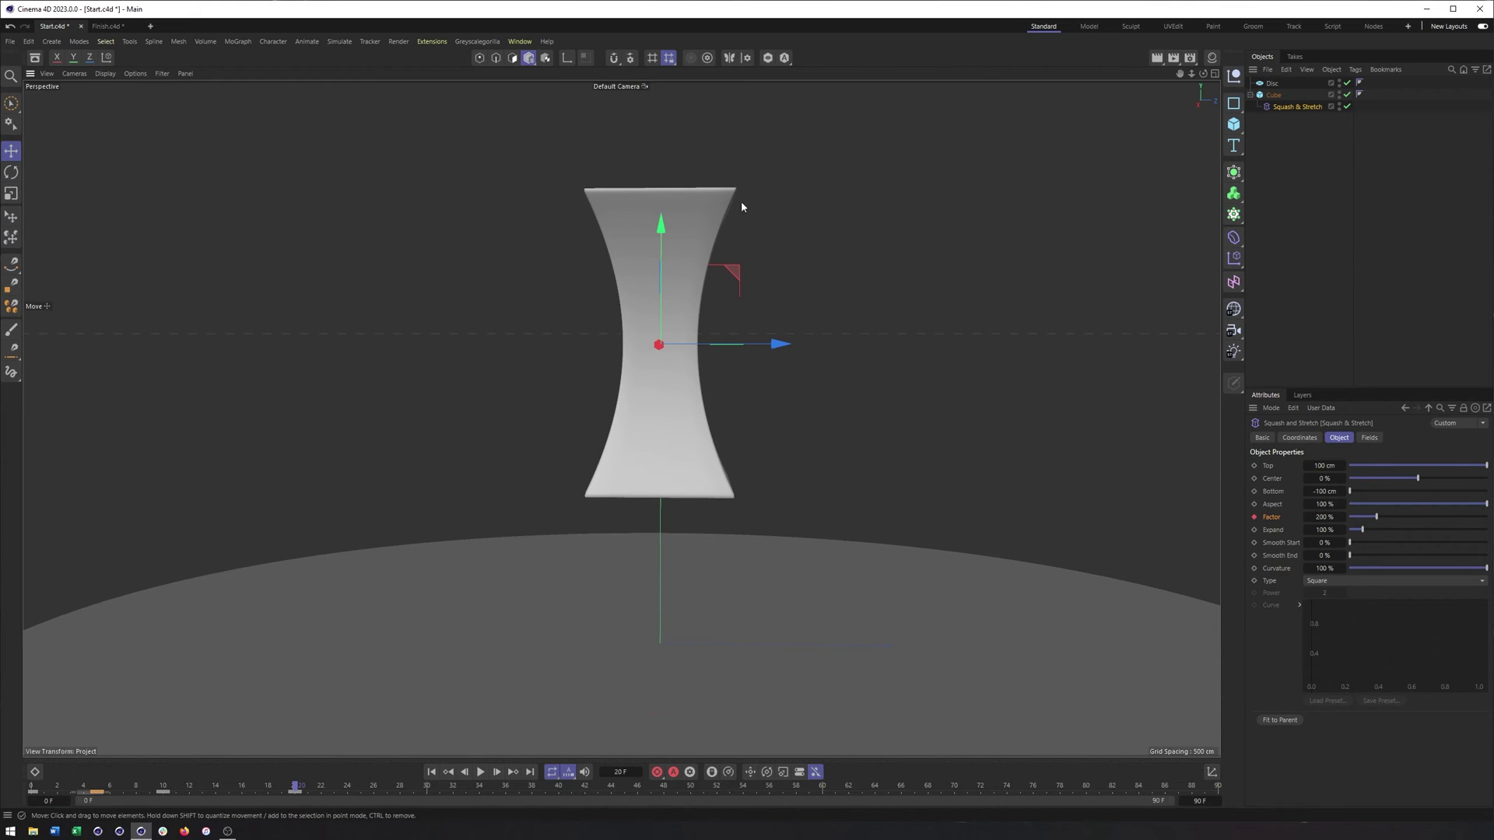
alt+middle_drag(732, 537, 700, 516)
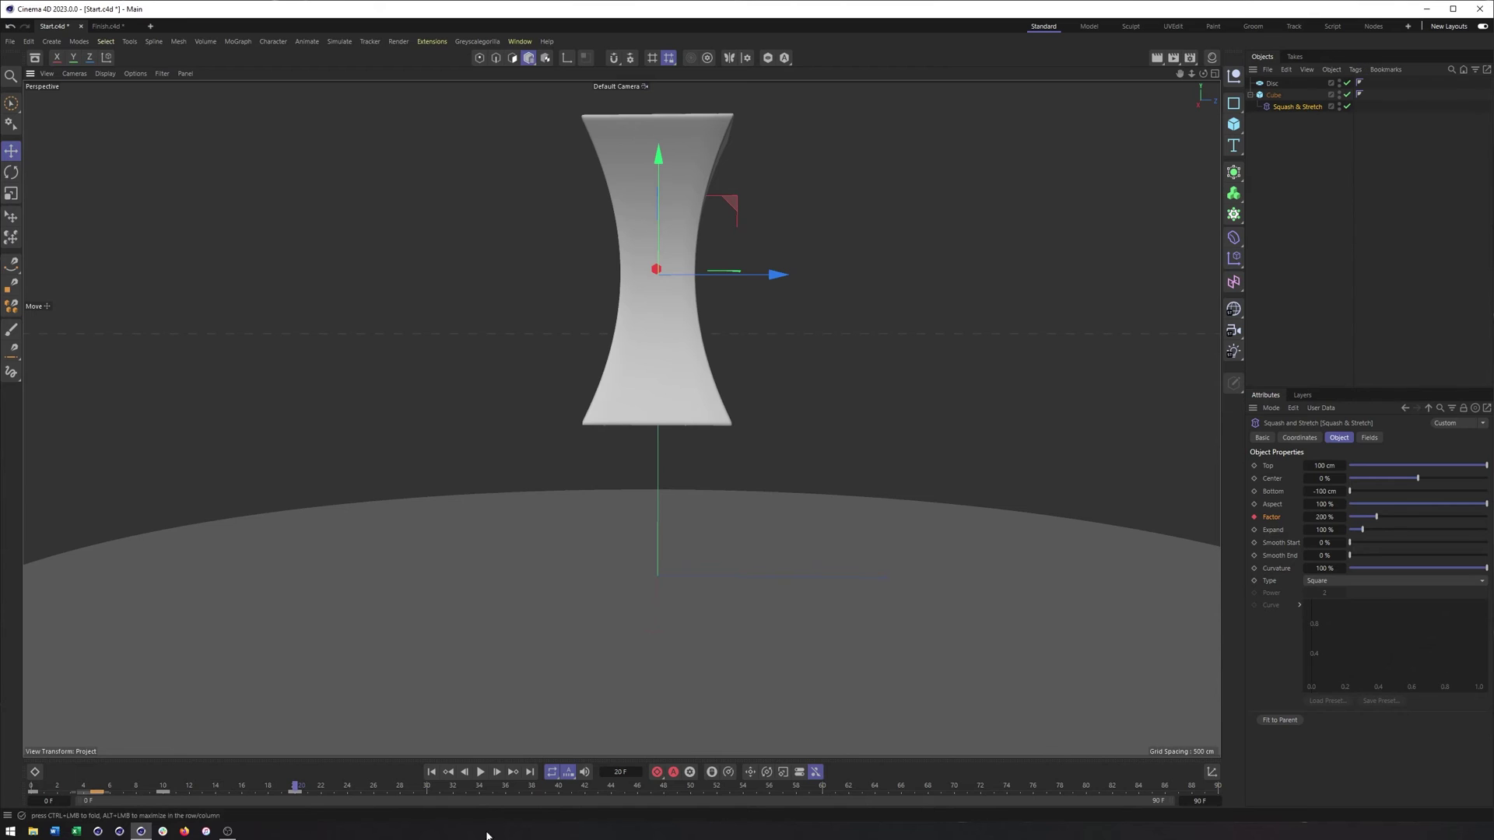
drag(296, 788, 425, 801)
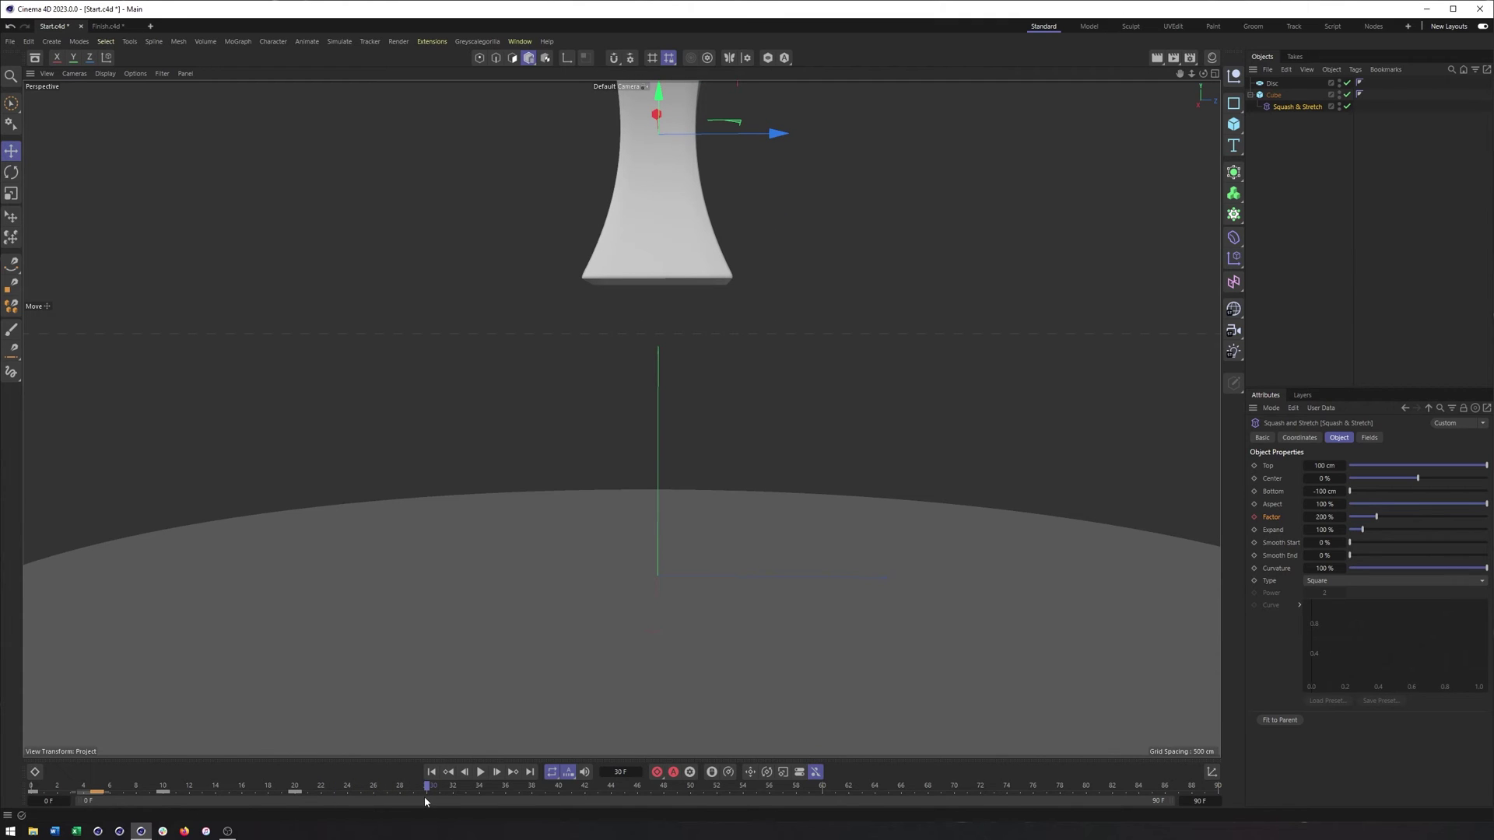
click(1272, 95)
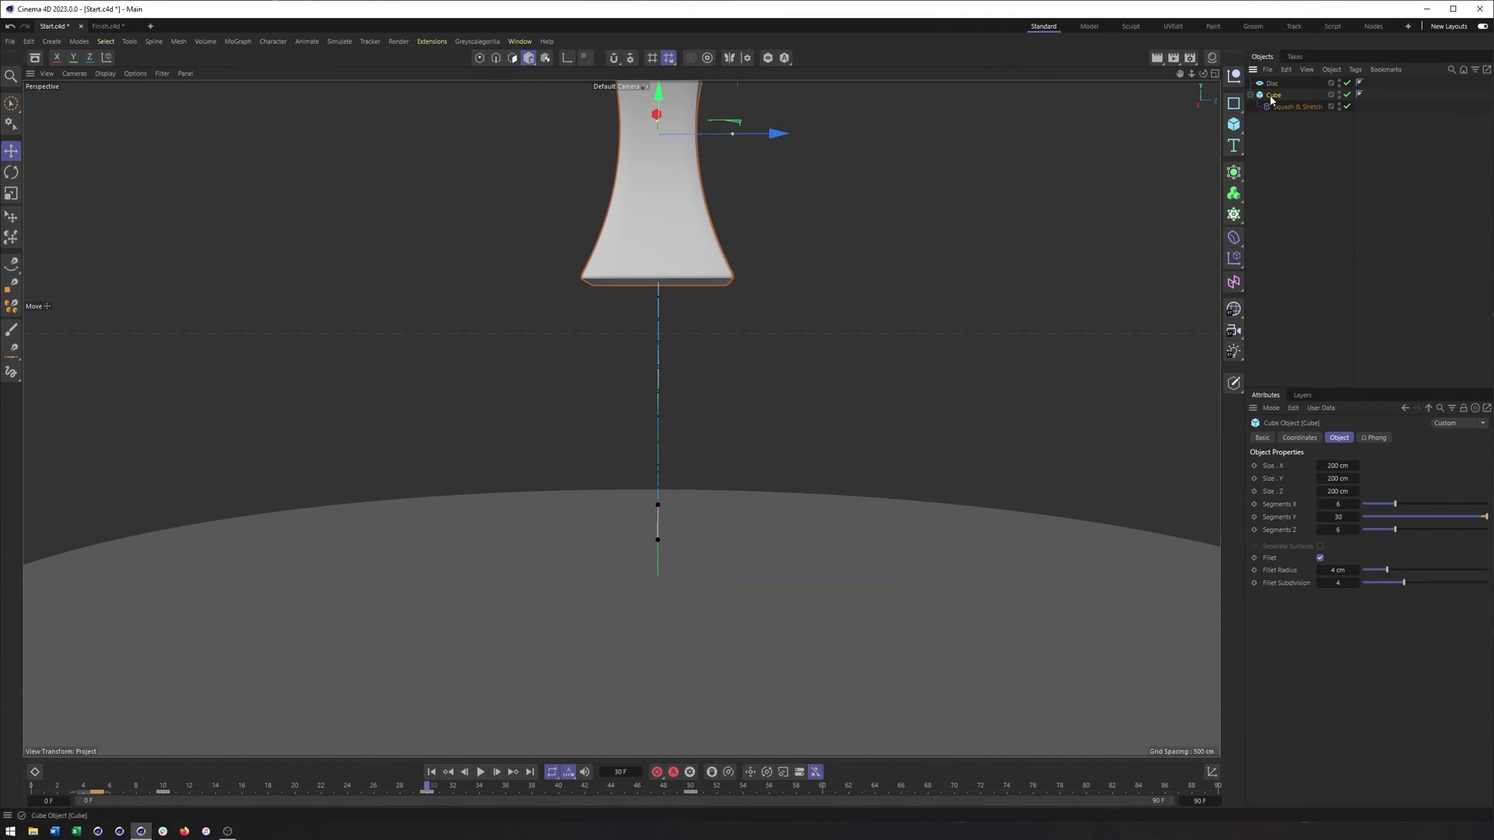
click(1297, 106)
drag(1378, 520, 1357, 521)
double_click(1338, 516)
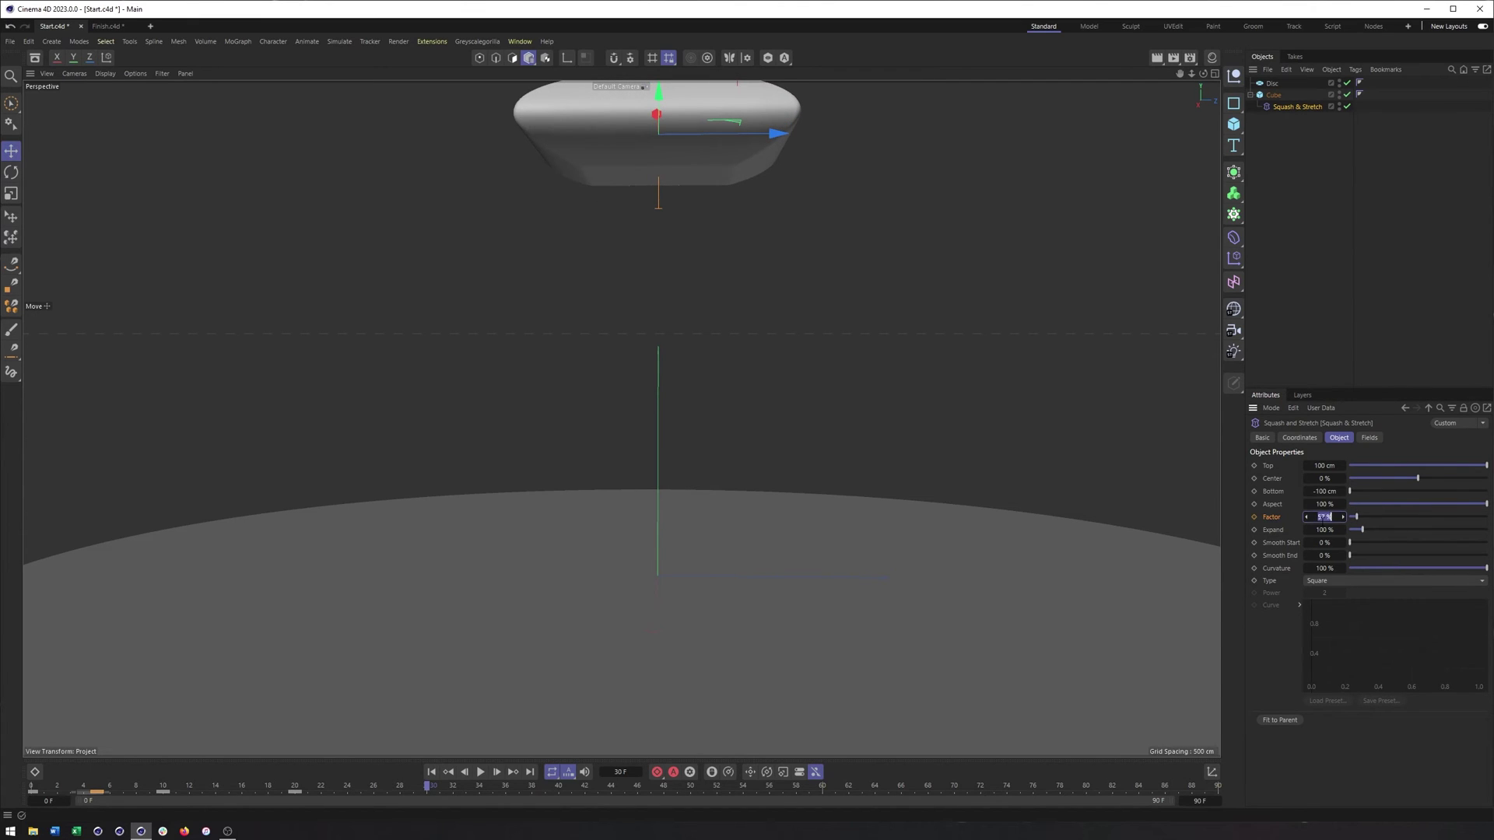
text(50)
key(Return)
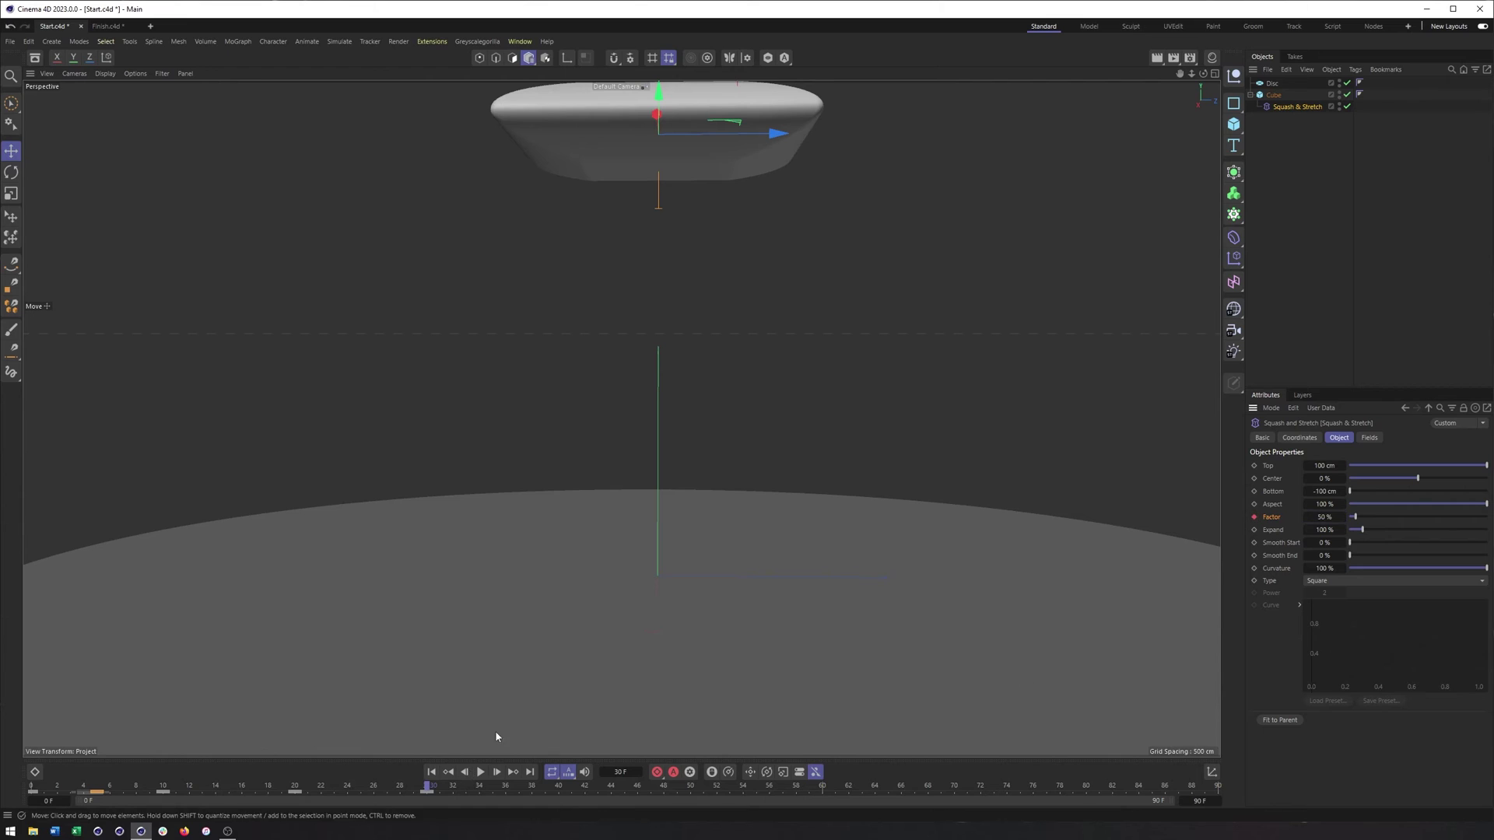
Step: Keyframe the Squash & Stretch deformer's Factor at 225% on frame 50
click(437, 787)
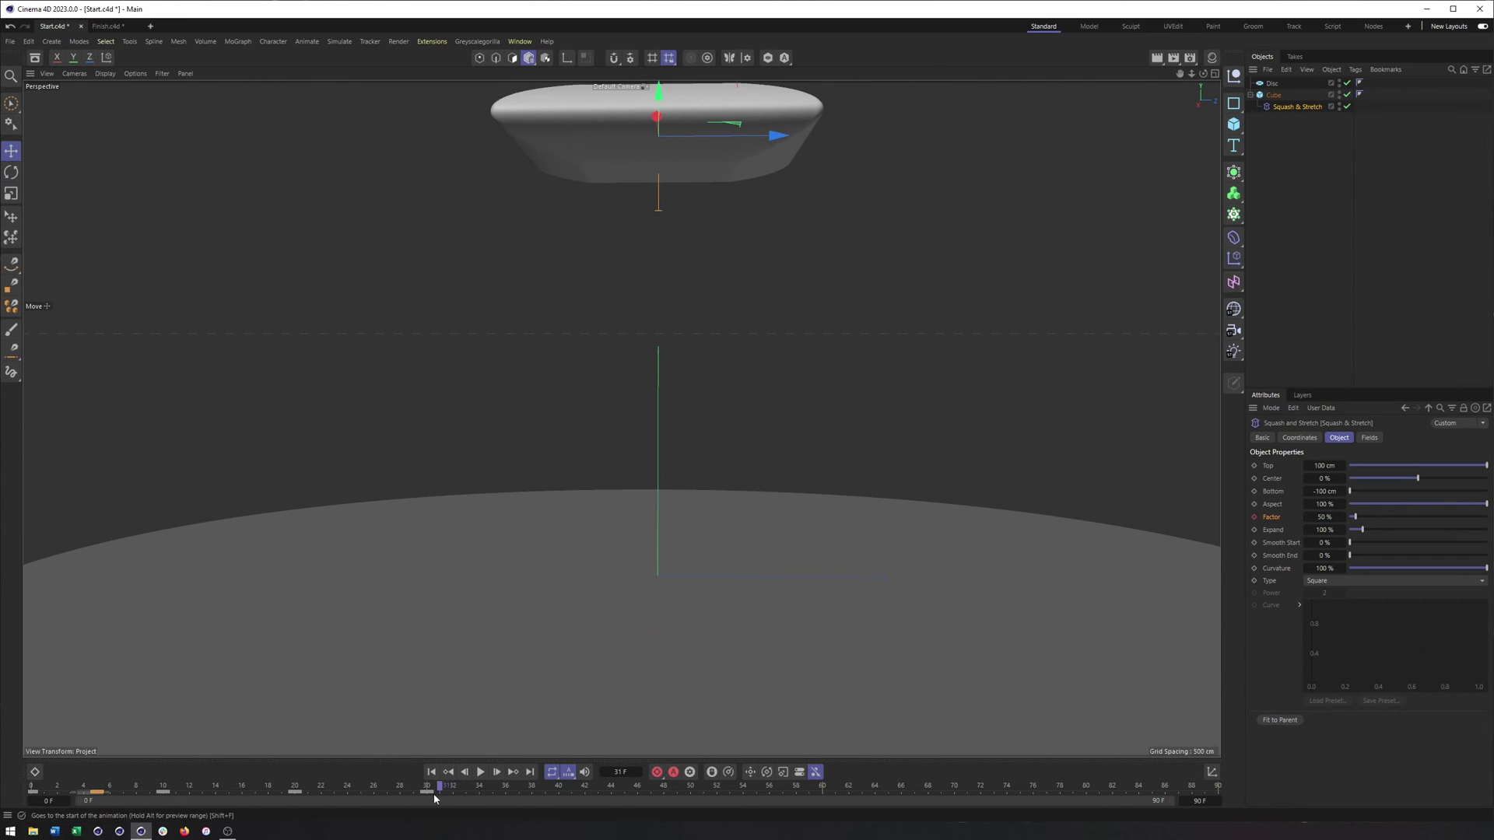
drag(434, 797, 685, 815)
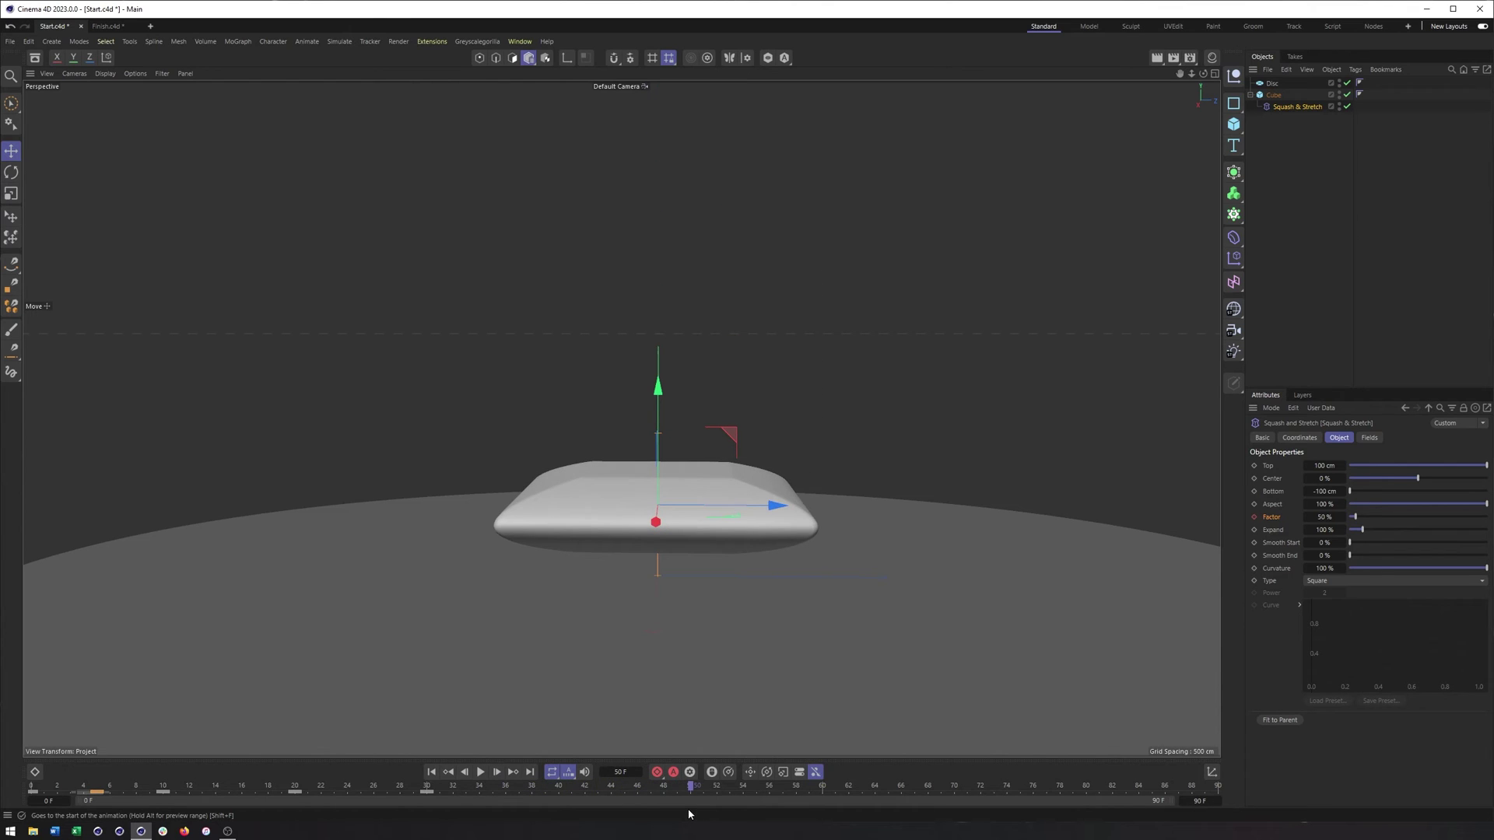
drag(1357, 519, 1382, 516)
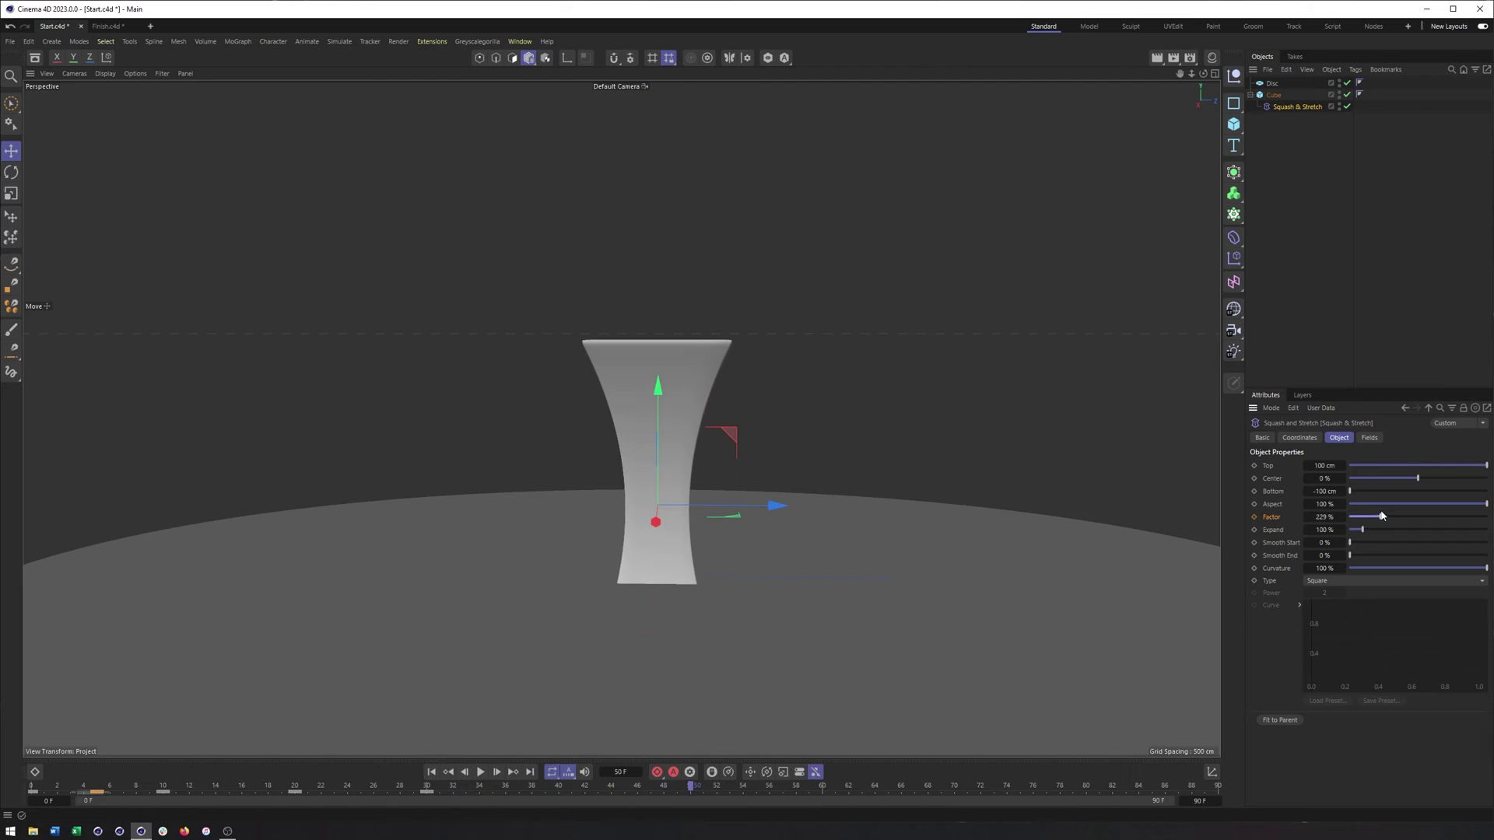
click(1325, 517)
text(225)
key(Return)
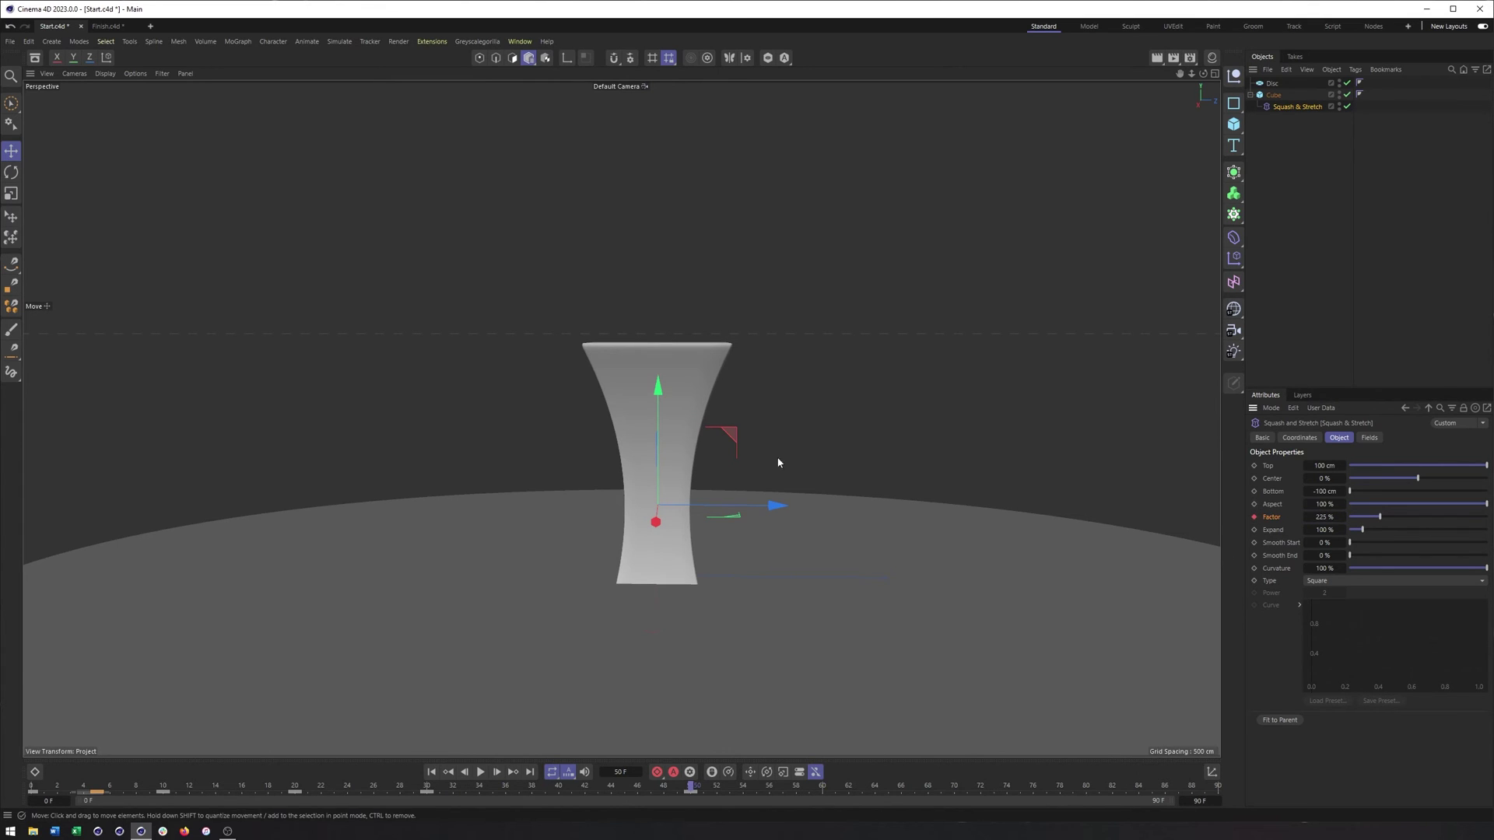
Step: Raise the stretched cube to a Y position of about 225.5 cm so its base meets the floor, and keyframe it on frame 50
alt+drag(739, 396, 712, 452)
click(1272, 95)
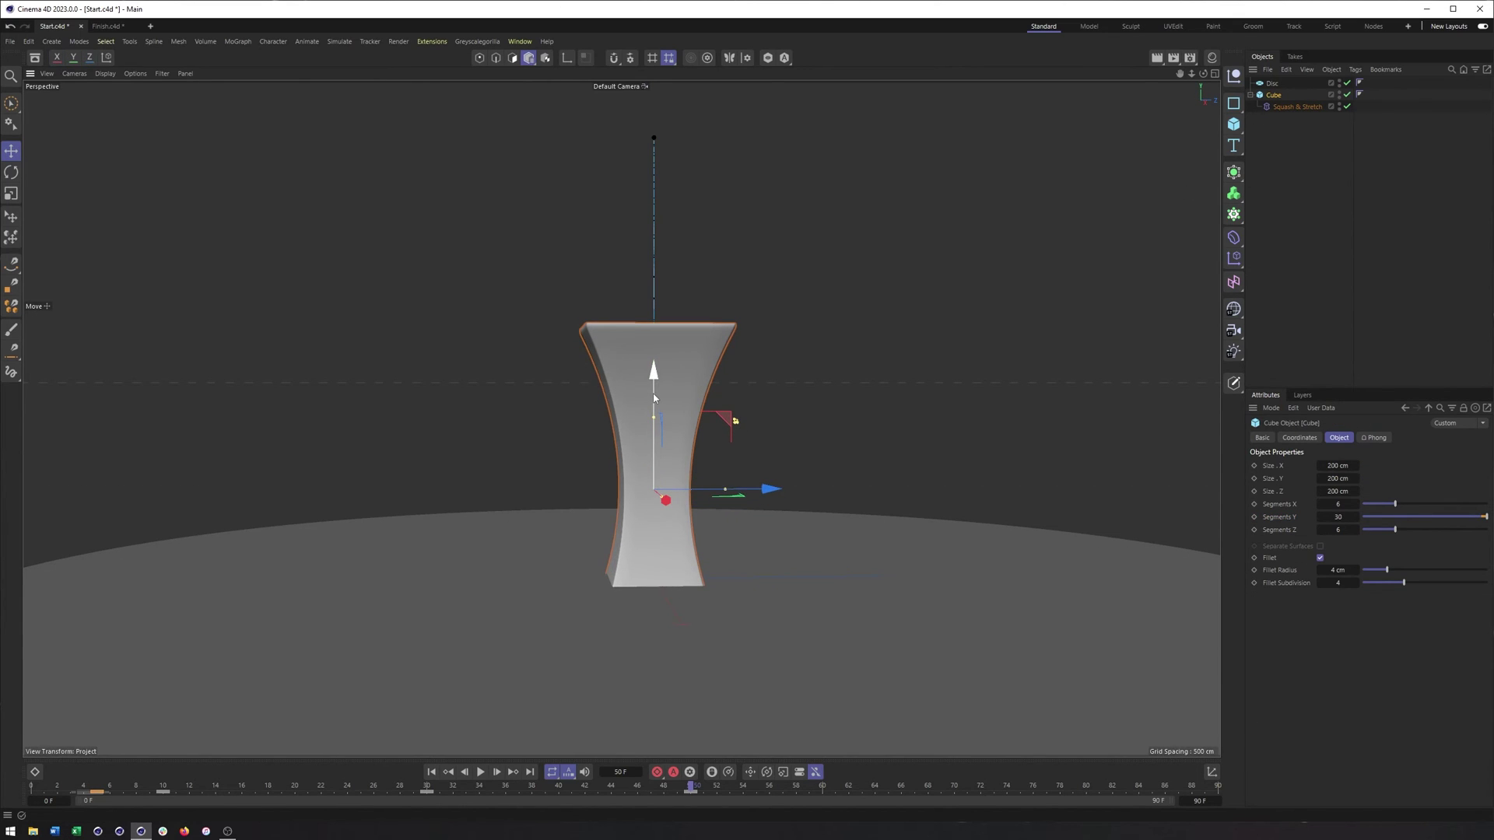
key(F4)
scroll(654, 399, down, 2)
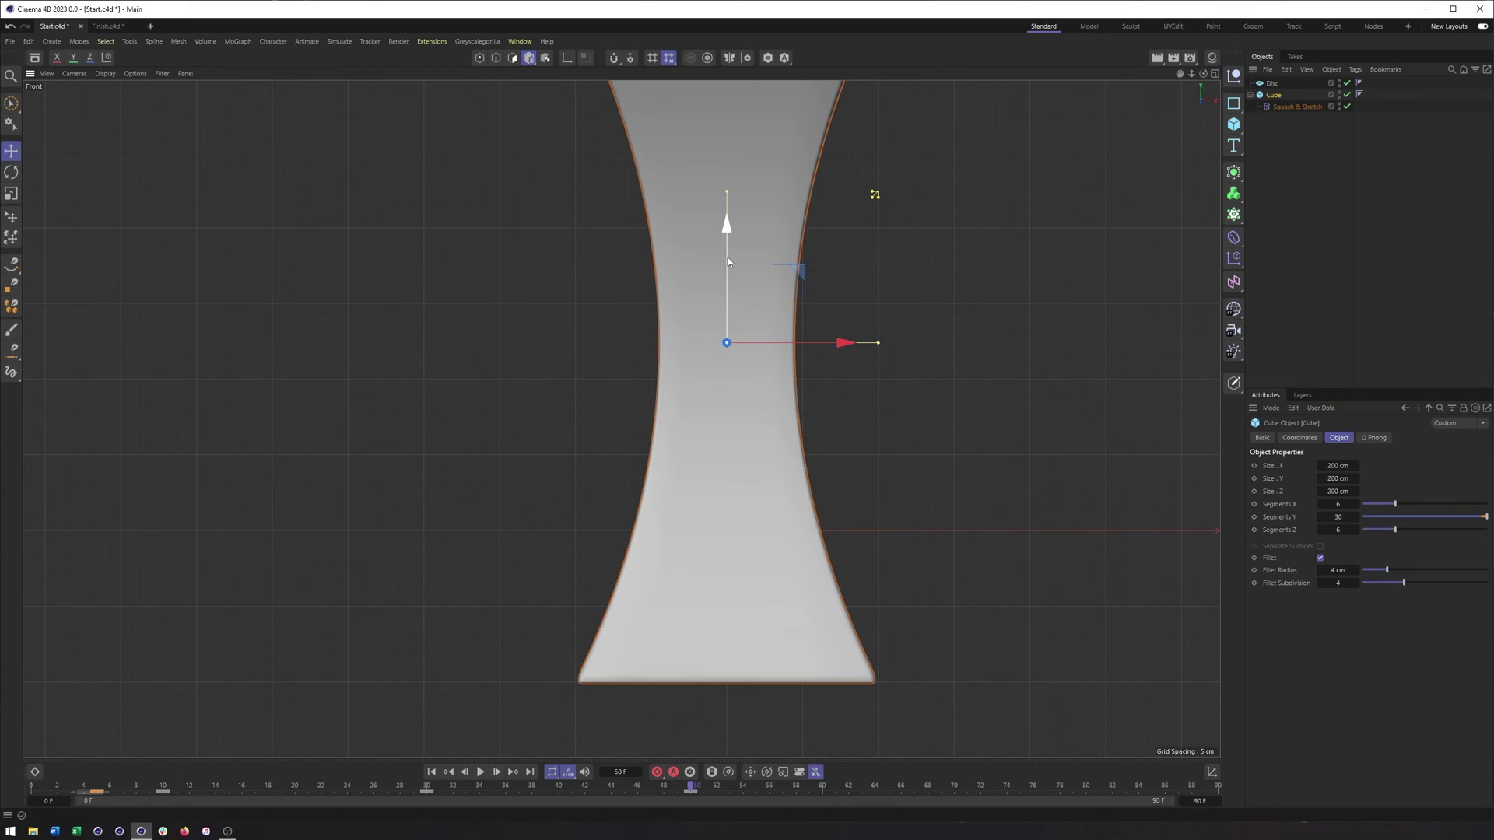
drag(728, 261, 747, 110)
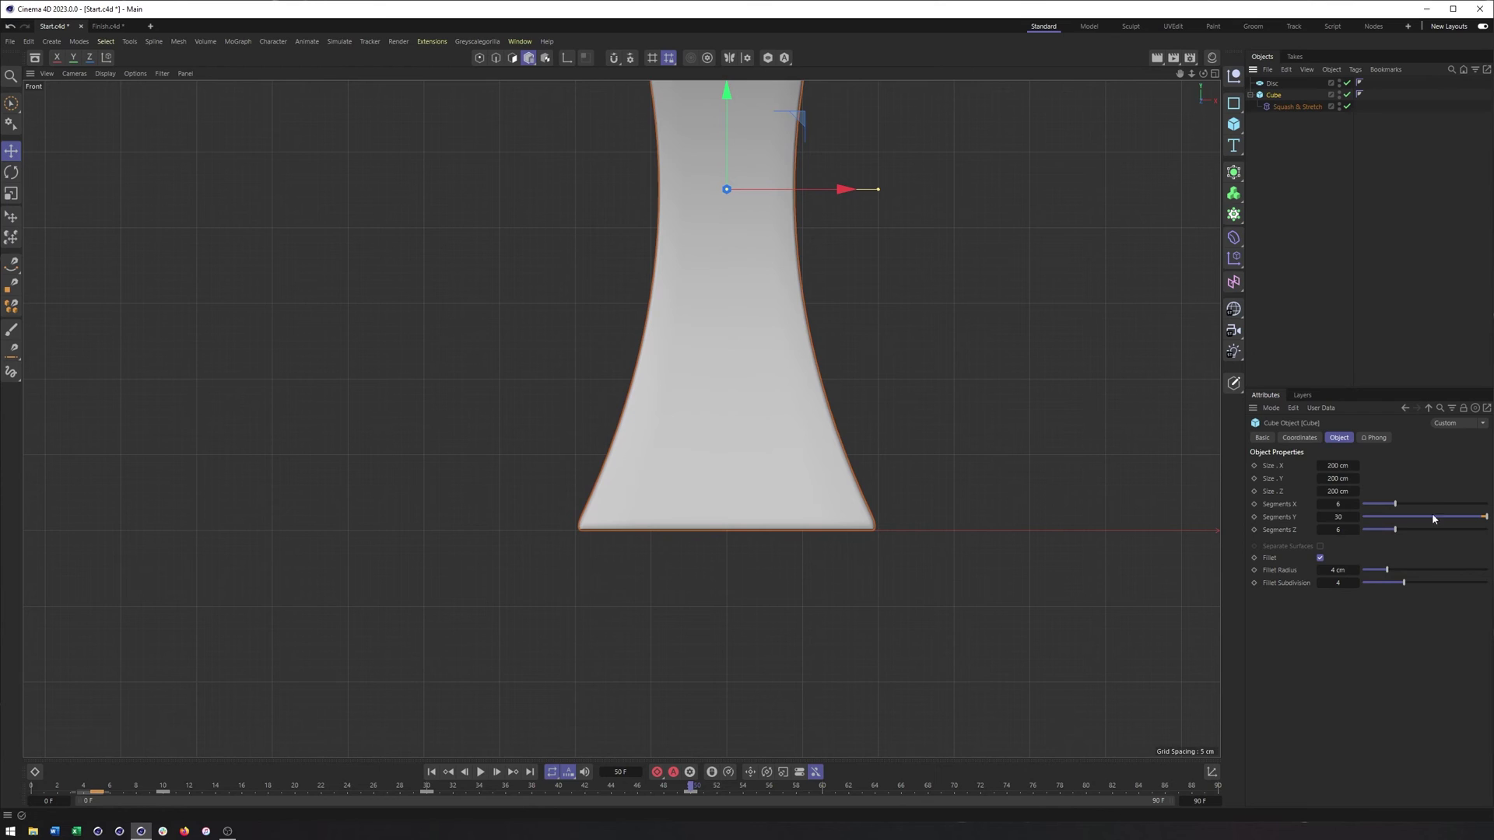
click(1299, 438)
key(F1)
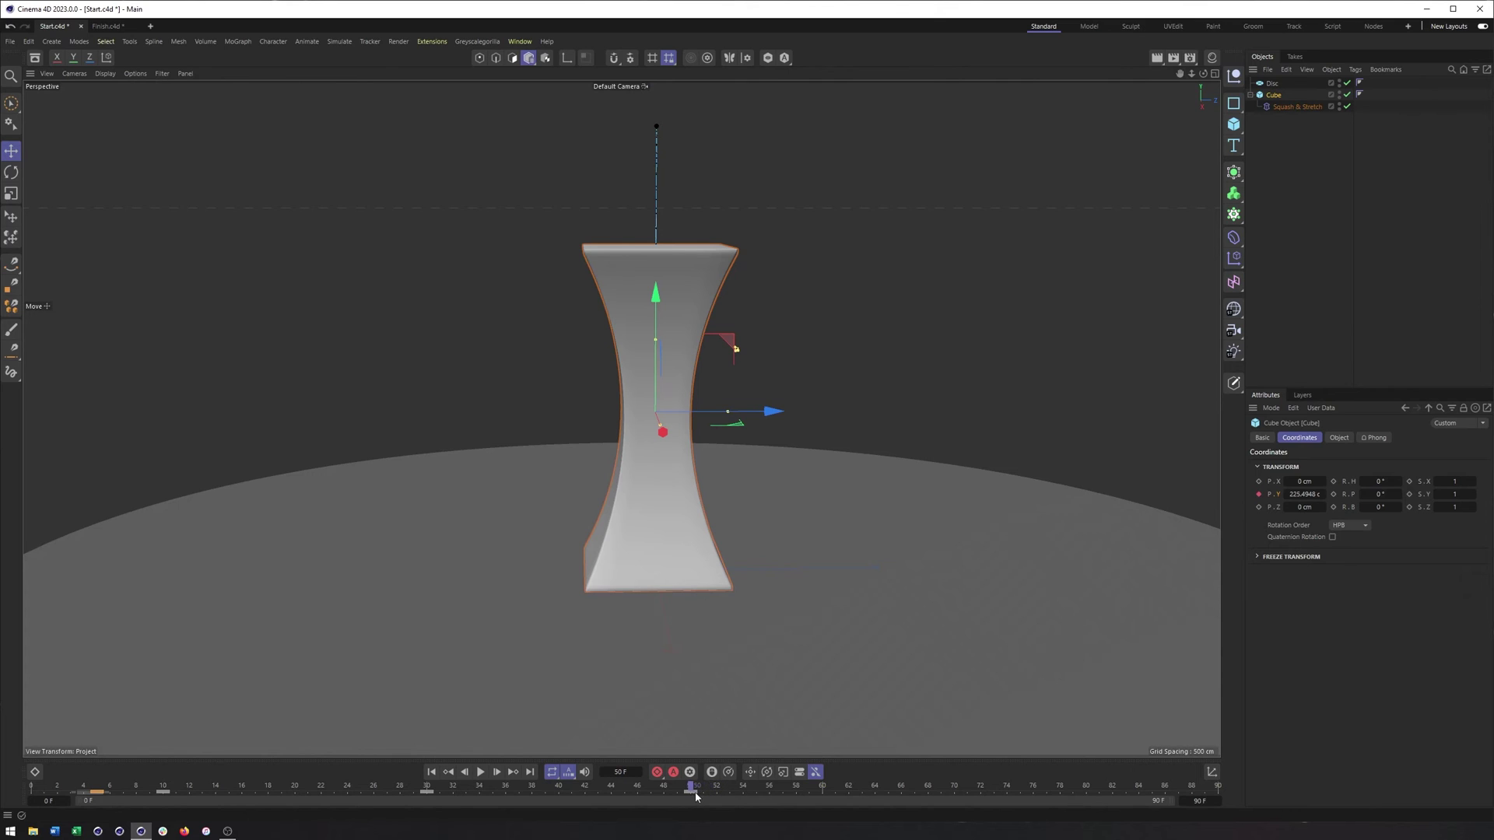
Step: Keyframe the Squash & Stretch deformer's Factor at 50% on frame 54 for the landing squash
click(1282, 107)
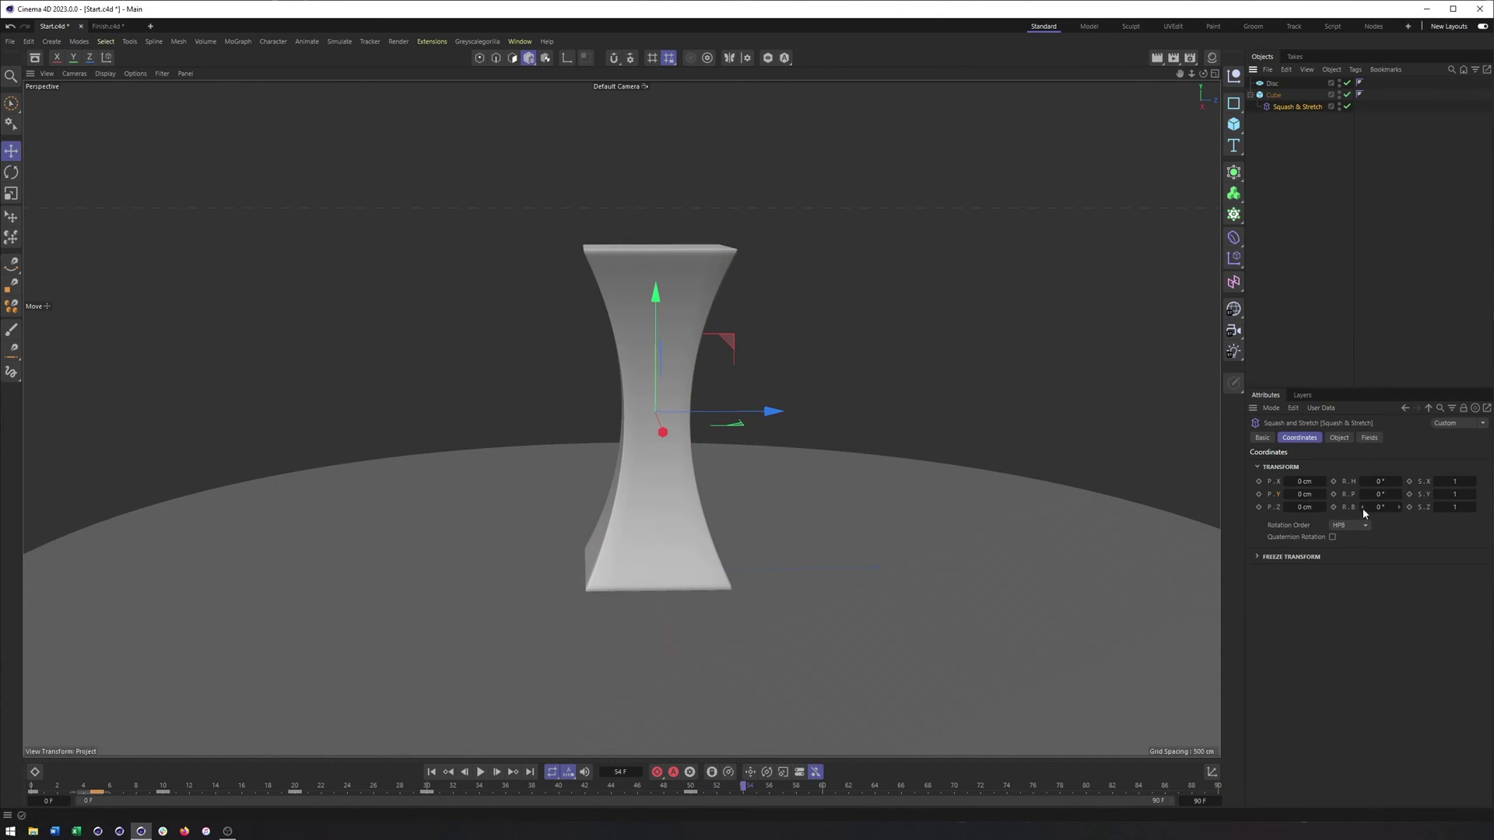
click(1337, 438)
drag(1372, 522, 1358, 519)
click(1323, 516)
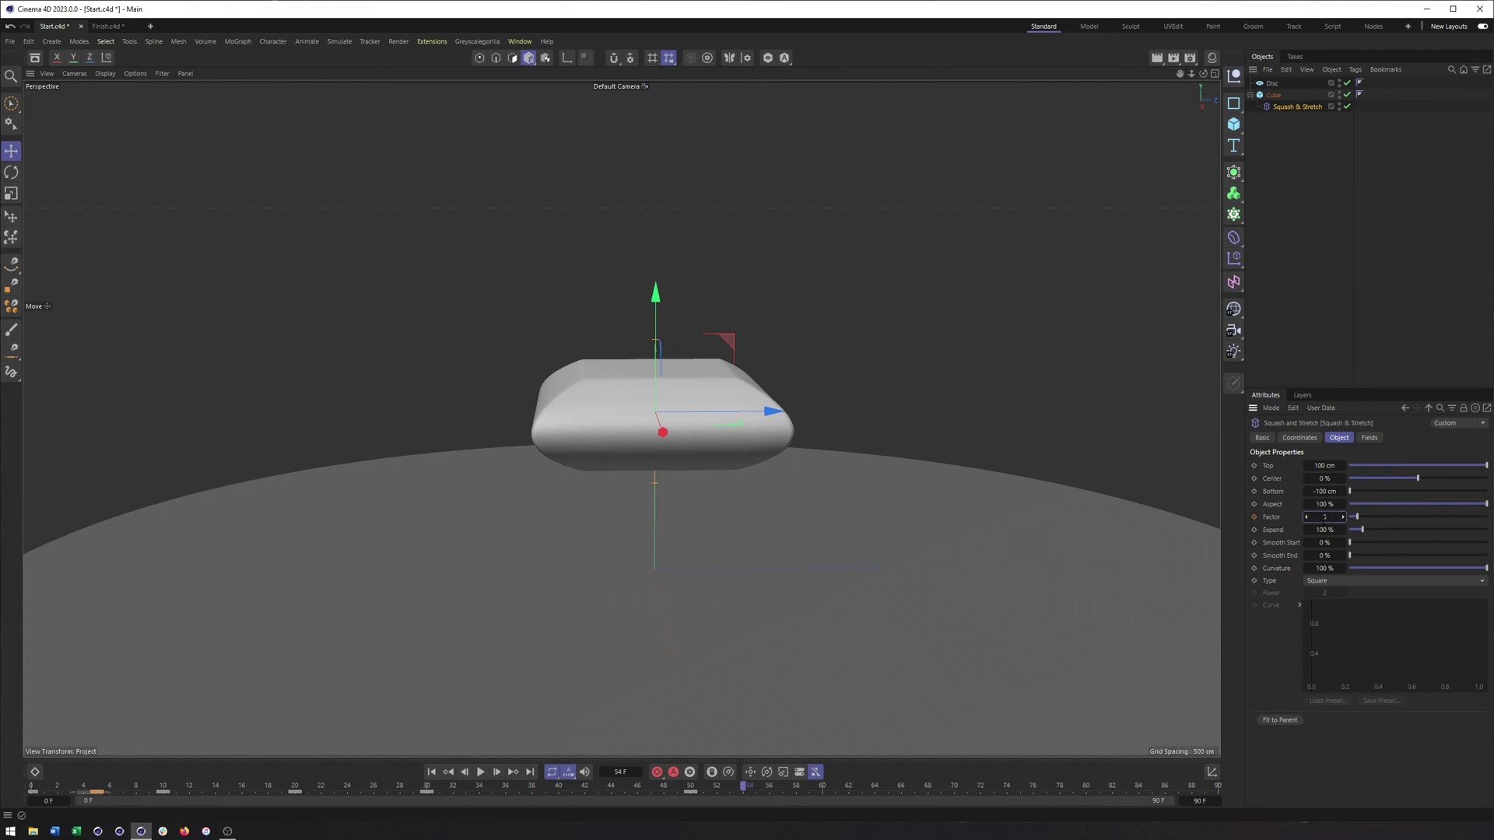
text(50)
key(Return)
click(1254, 517)
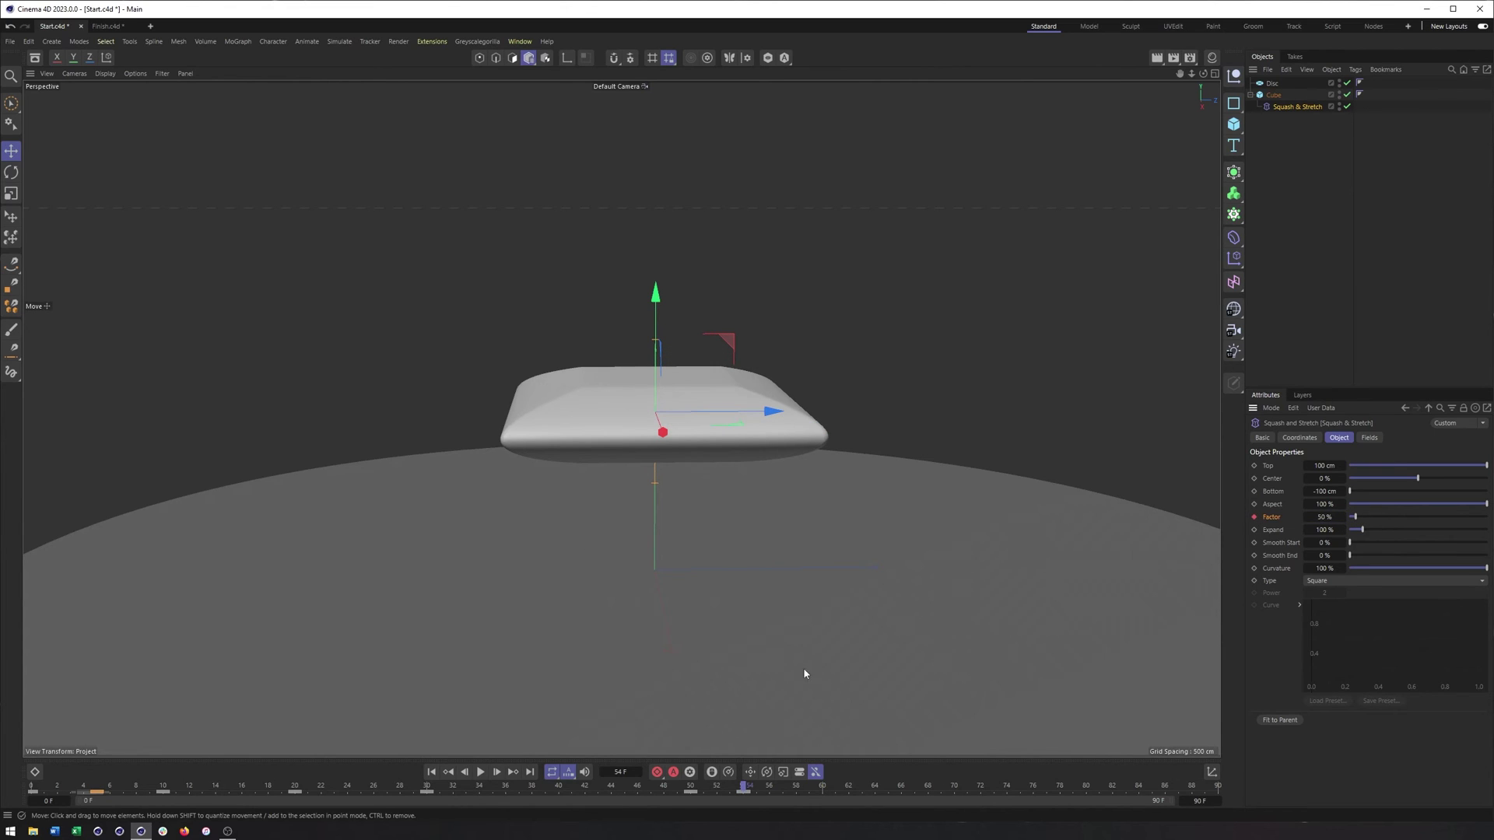
Step: Lower the squashed cube onto the floor at a Y position of about 50.6 cm and keyframe it on frame 54
alt+drag(687, 433, 676, 418)
click(1270, 94)
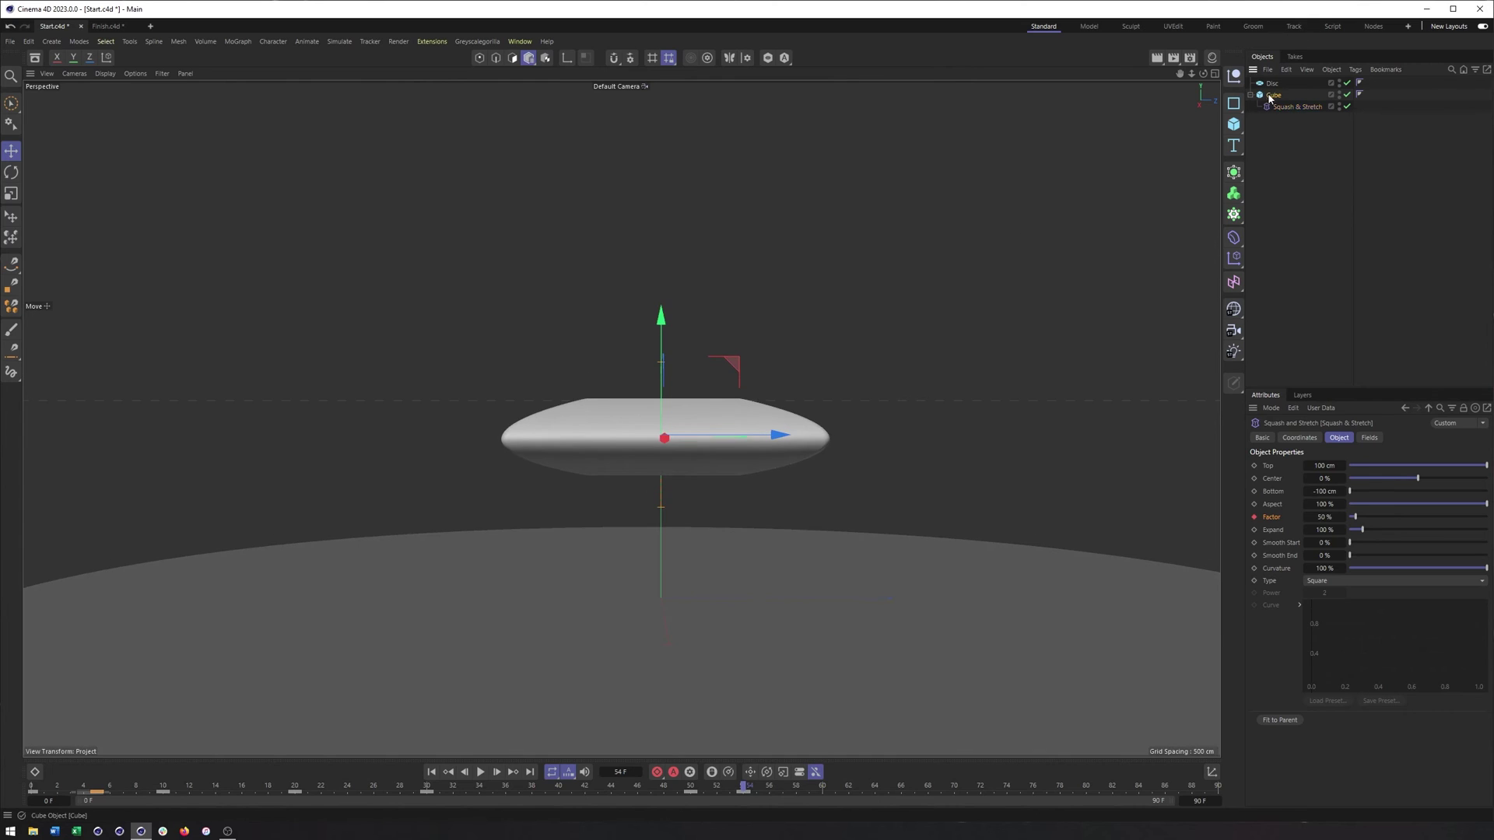
key(F4)
drag(681, 208, 706, 373)
click(1301, 438)
click(1260, 495)
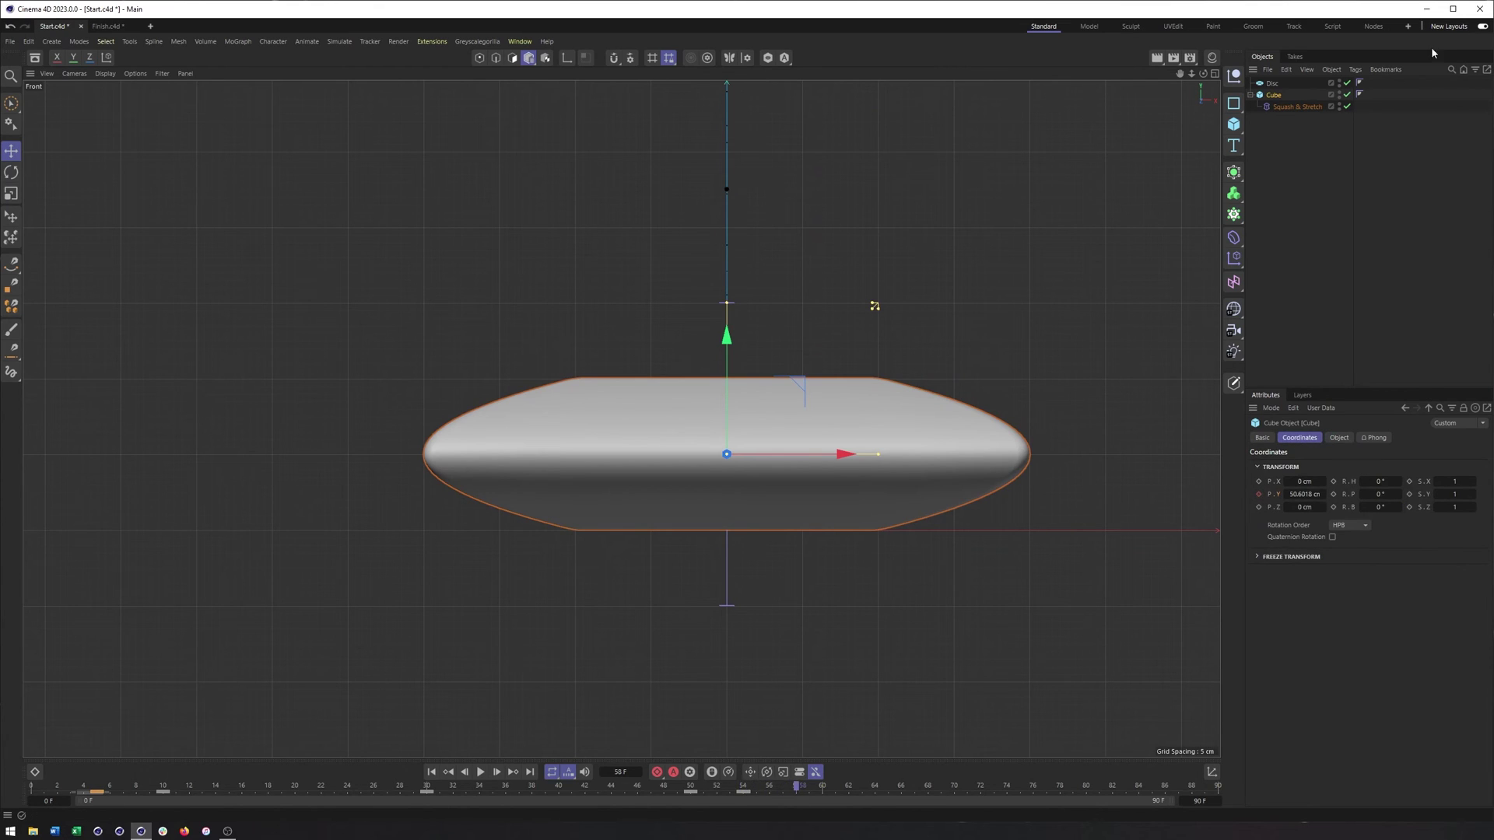
Step: Keyframe the Squash & Stretch deformer's Factor at 150% on frame 58
click(1297, 107)
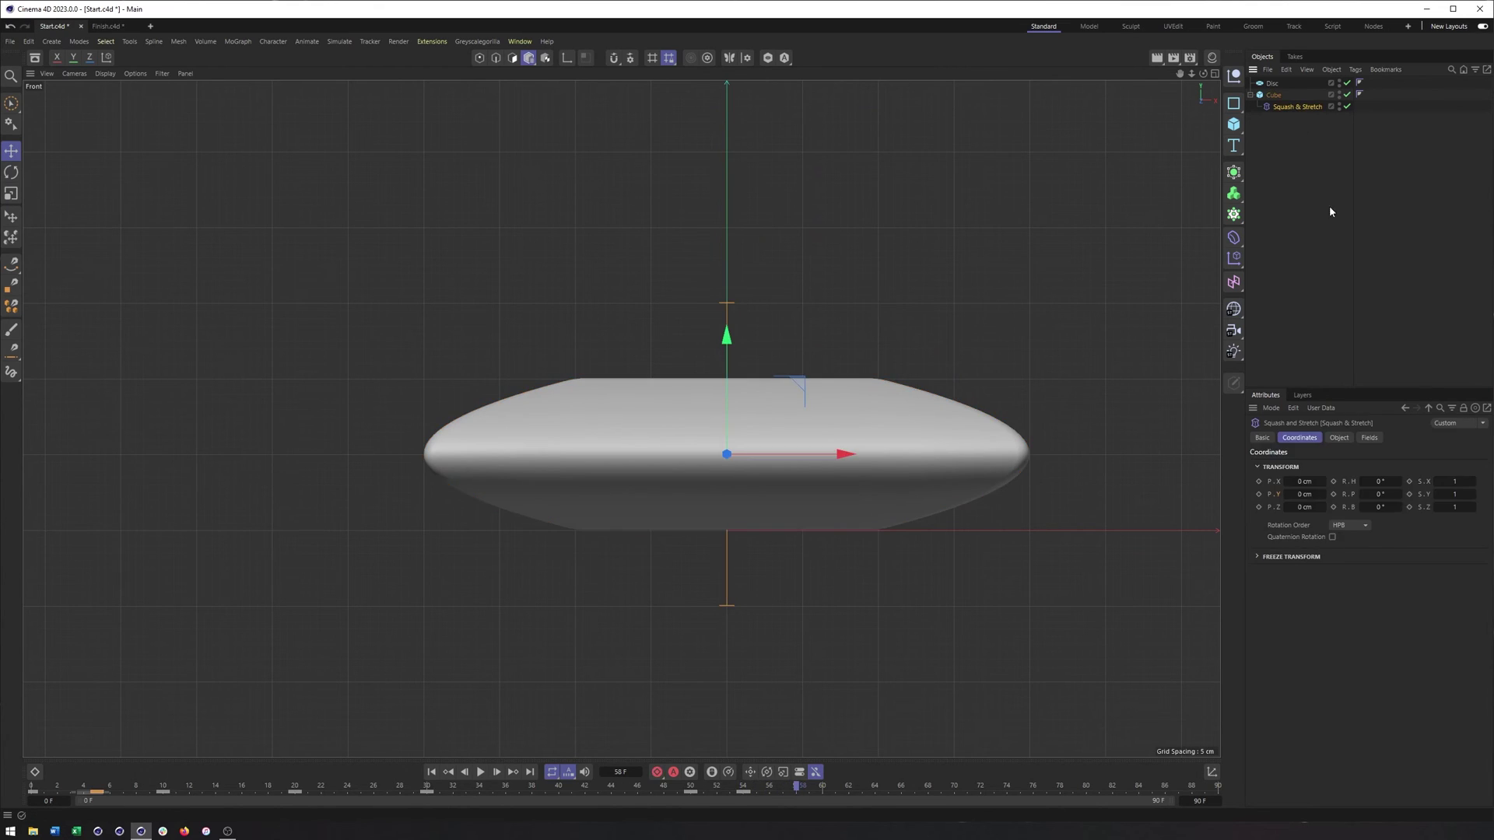
click(1339, 437)
drag(1363, 517, 1268, 517)
click(1254, 517)
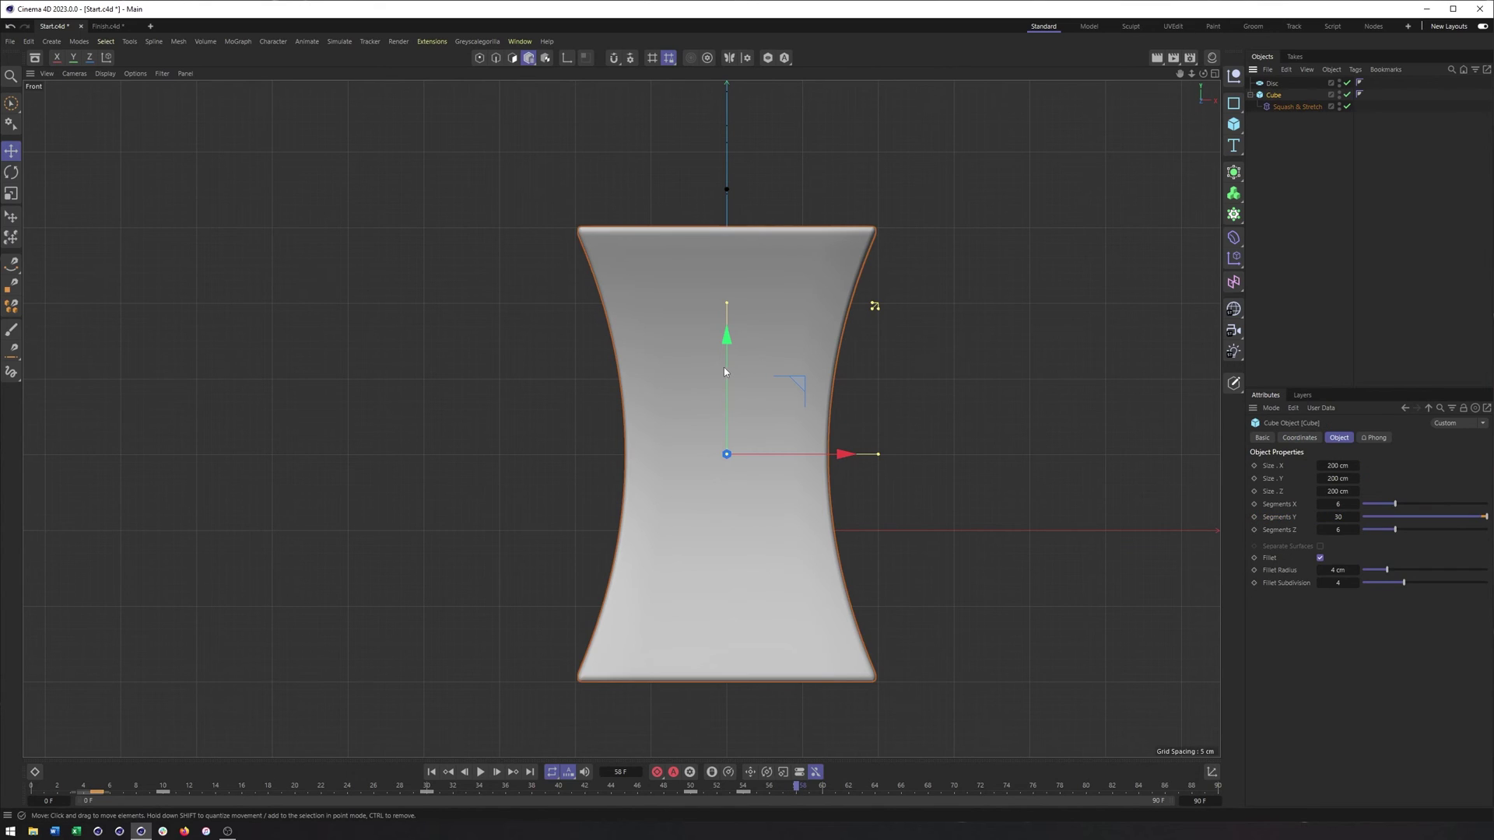
Step: Raise the stretched cube to a Y position of about 151 cm so its base meets the floor, and keyframe it on frame 58
drag(718, 372, 745, 213)
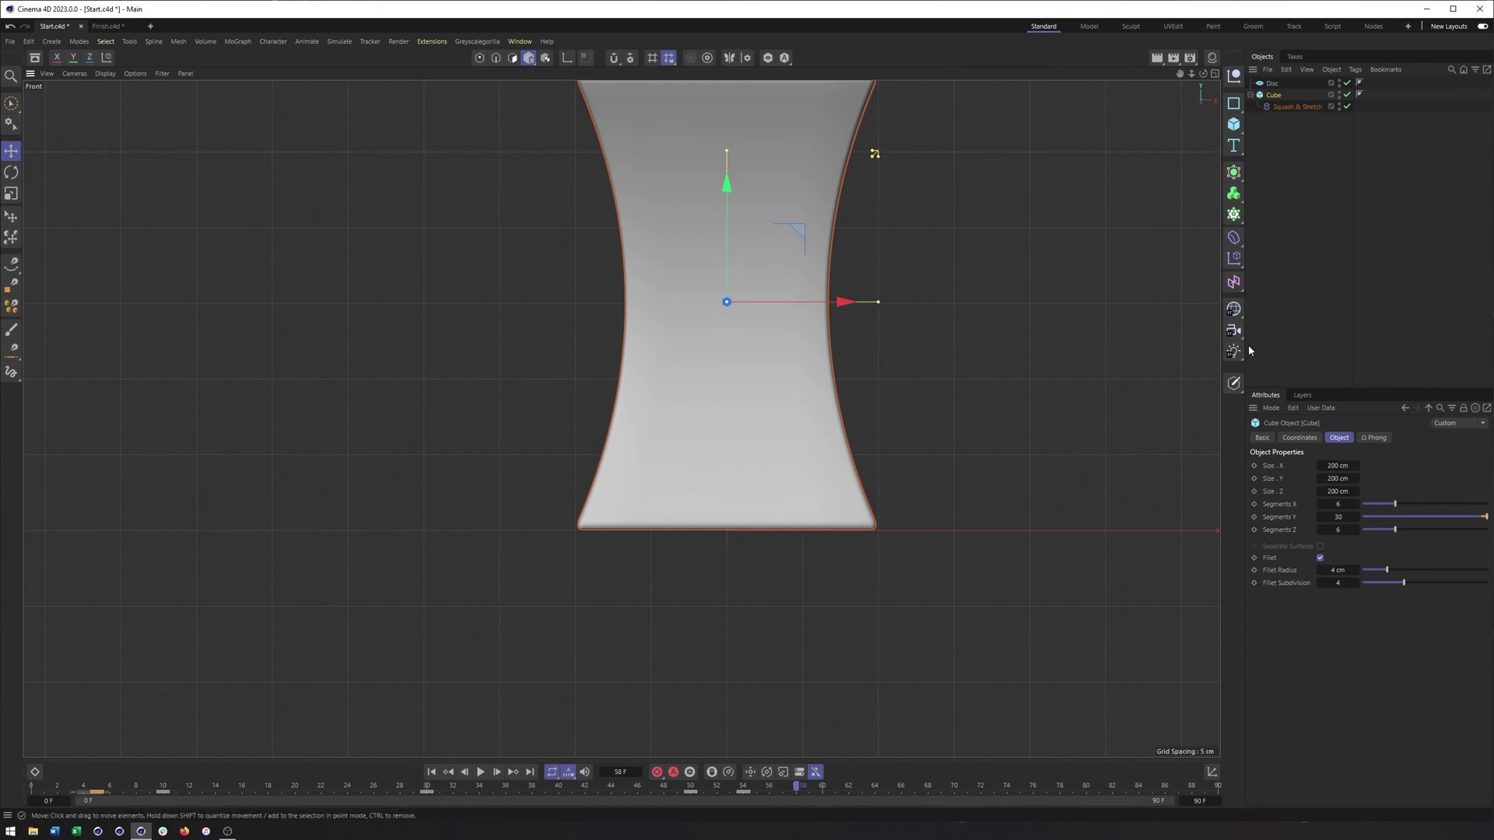
click(1299, 437)
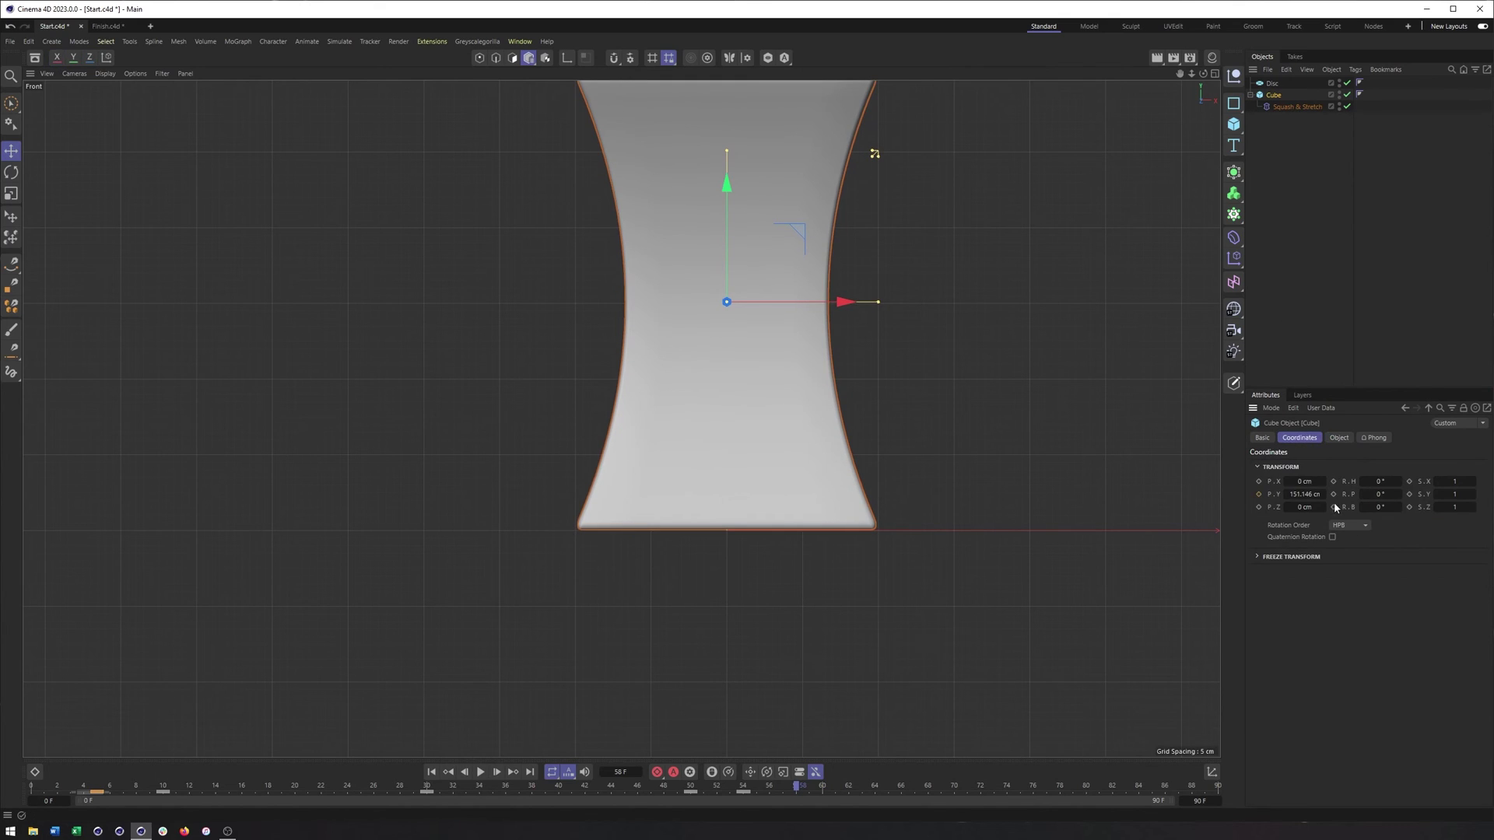
click(1258, 494)
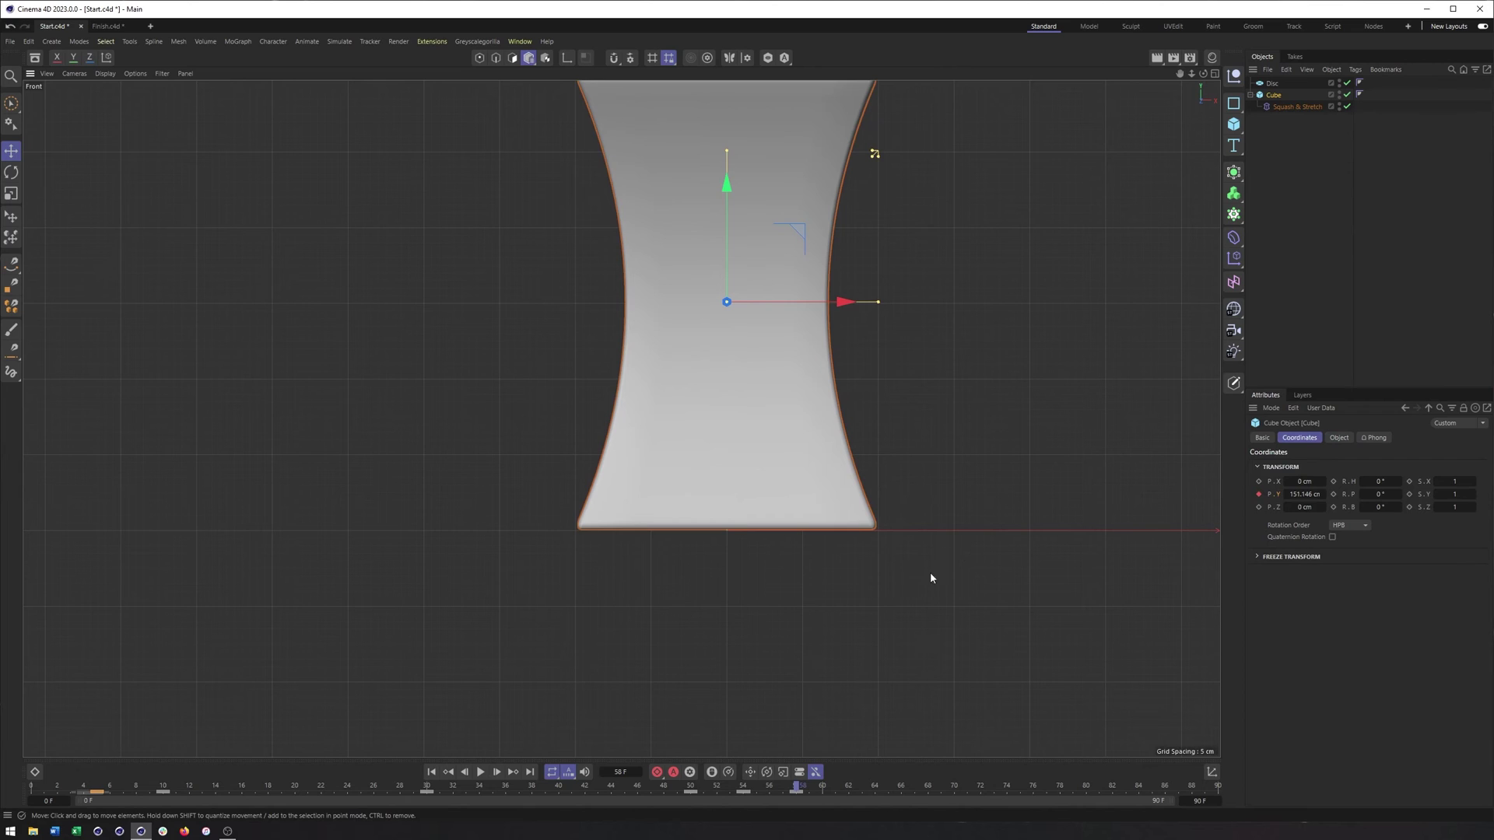
Step: Keyframe the Squash & Stretch deformer's Factor at 100% on frame 62 to restore the cube's normal shape
drag(834, 791, 848, 789)
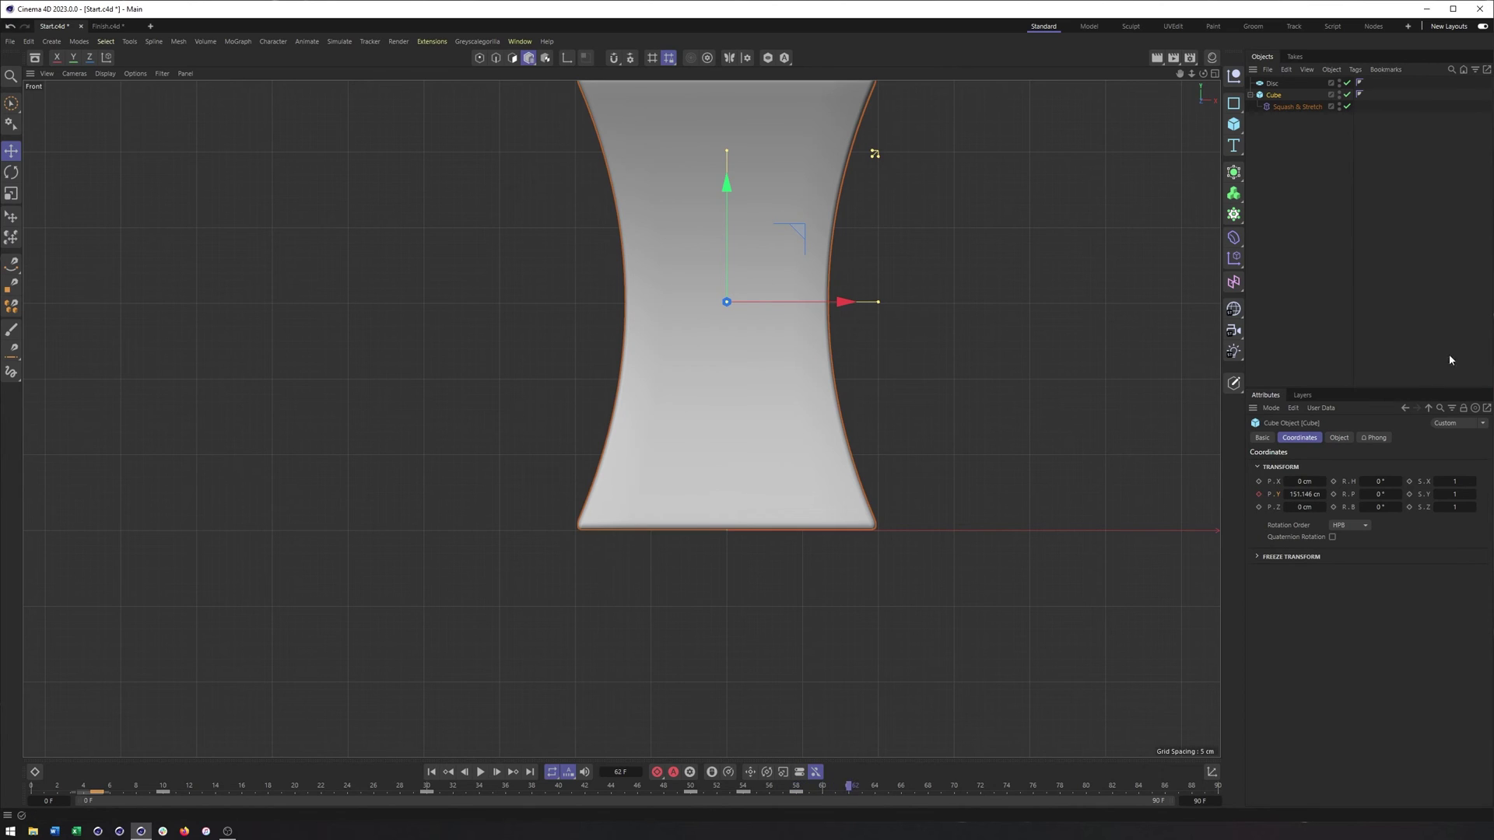
click(1297, 106)
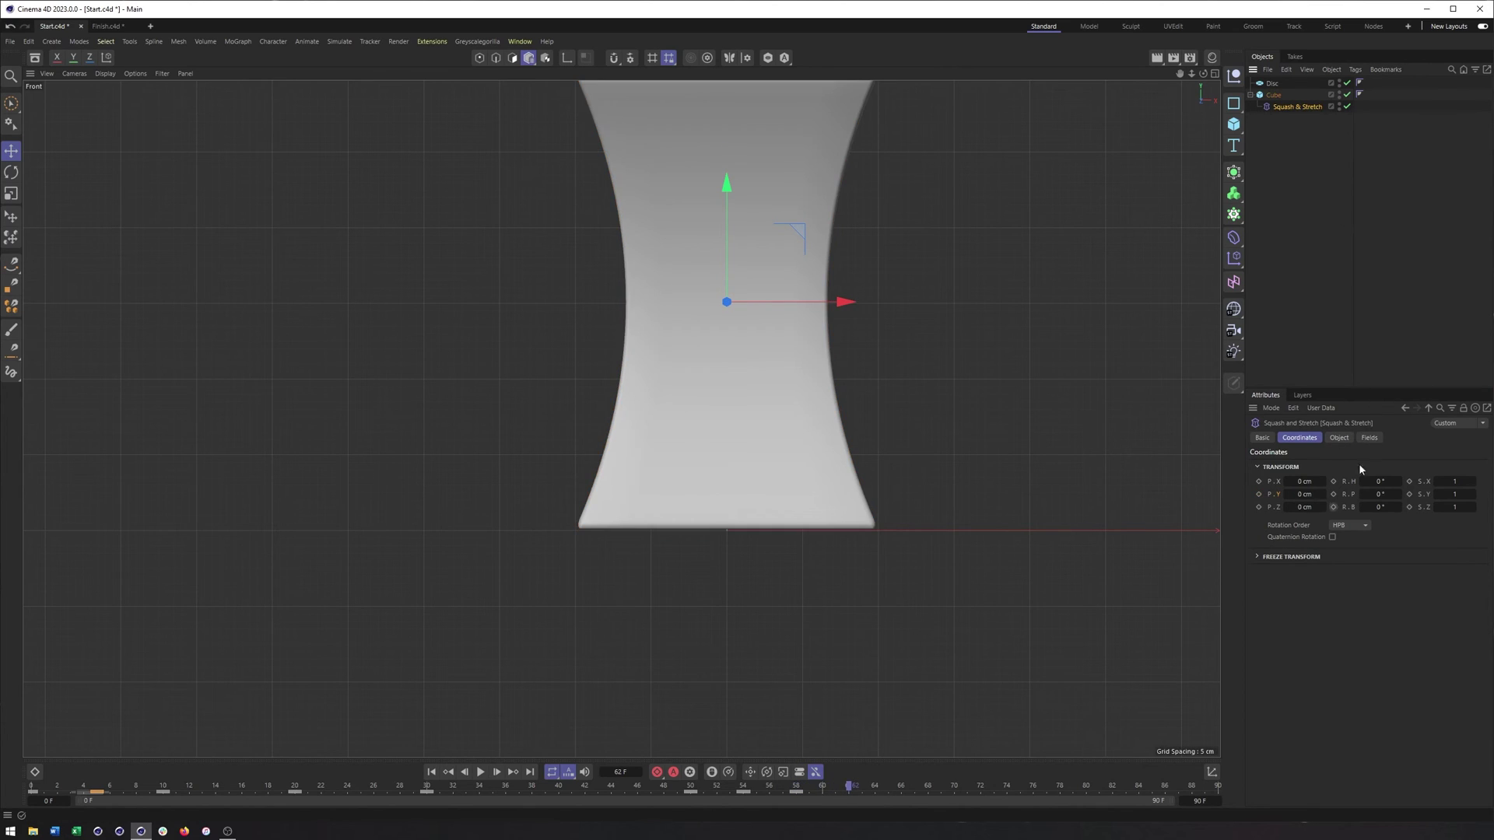
click(1339, 438)
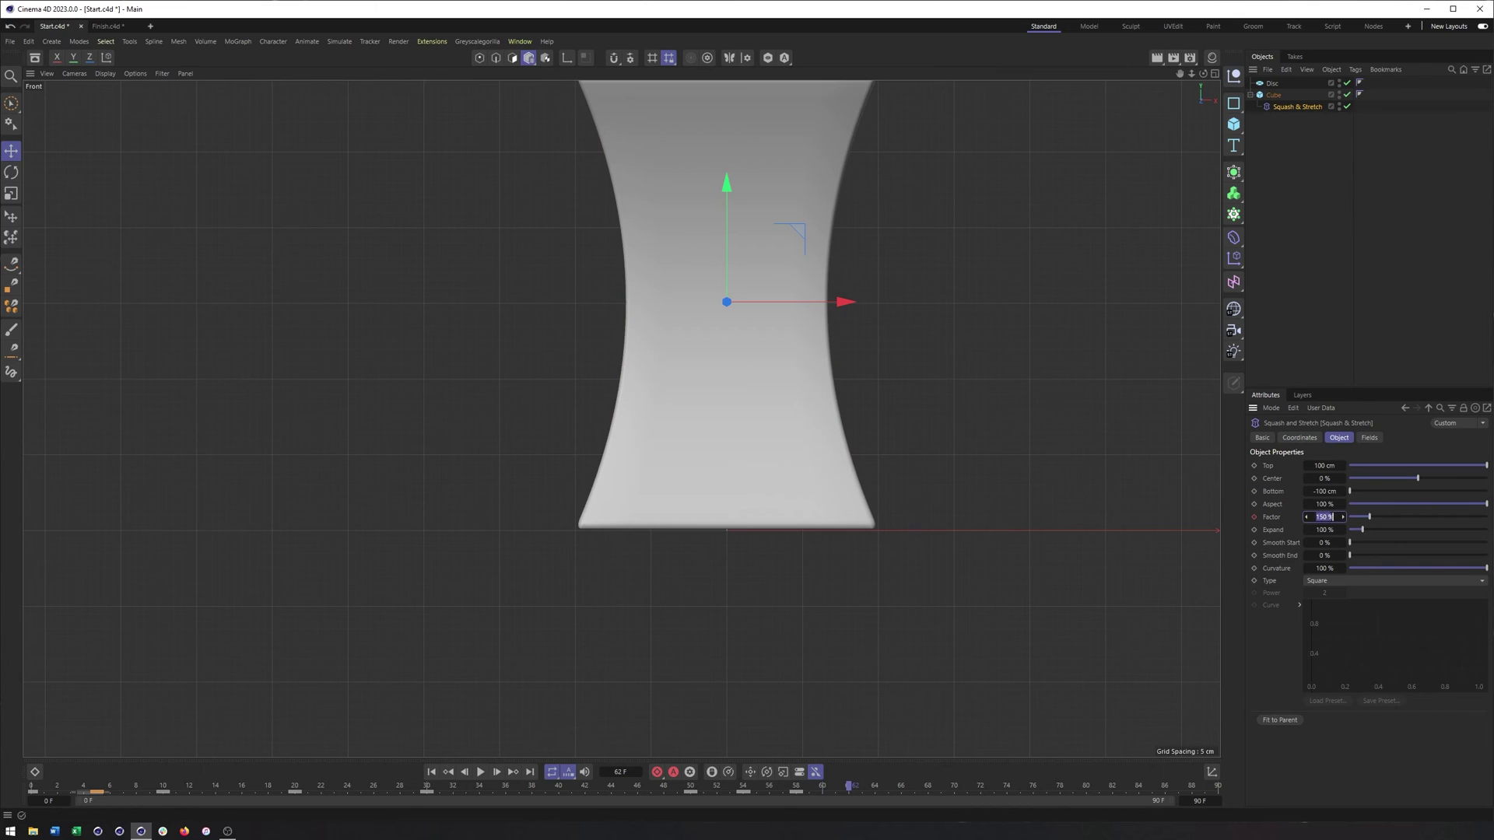
text(100)
key(Return)
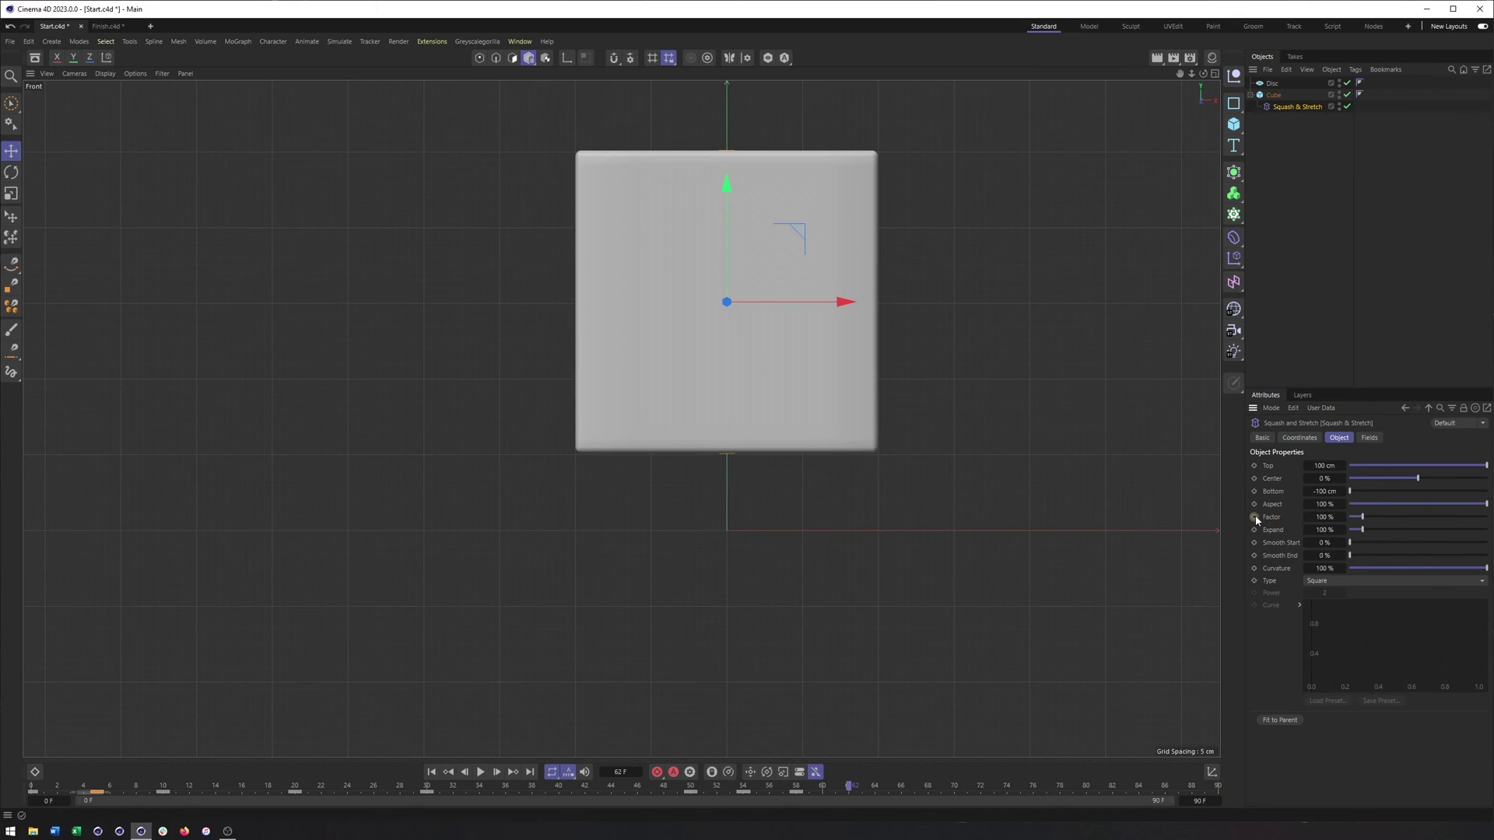
Step: Set the cube's Y position to 100 cm and keyframe it on frame 62
click(1274, 95)
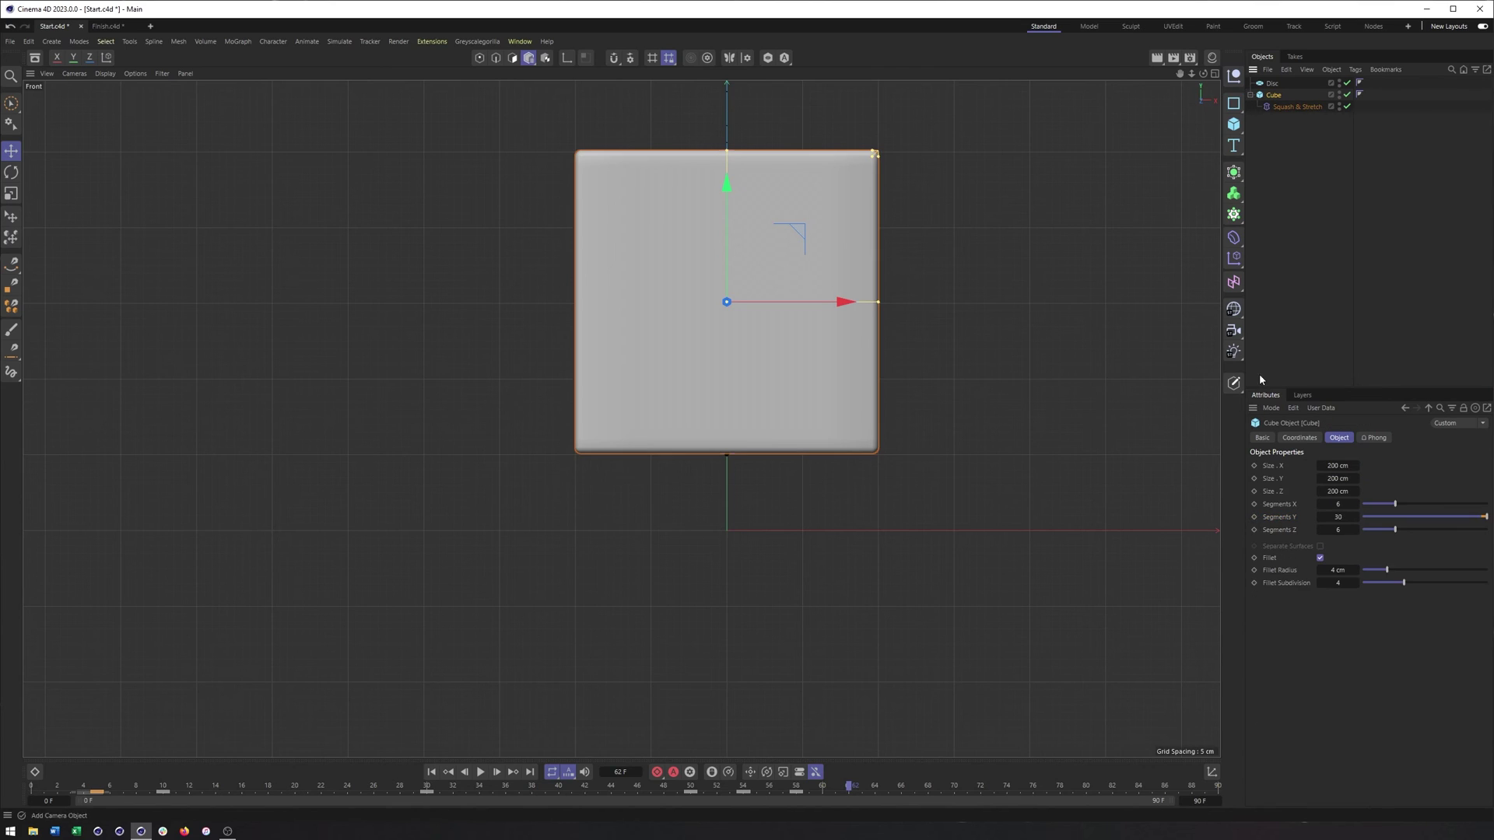
click(1313, 438)
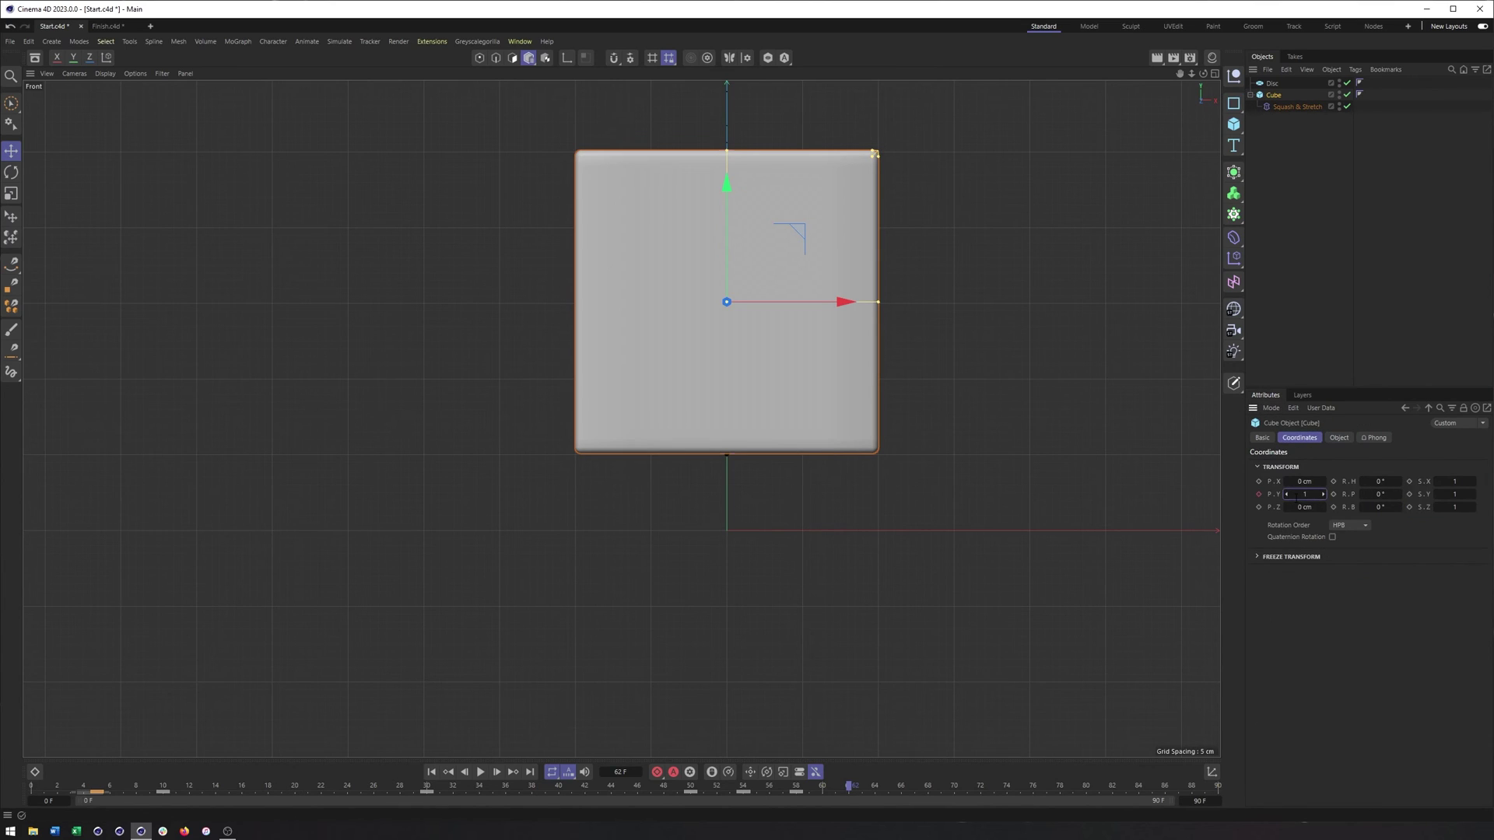
text(100)
key(Return)
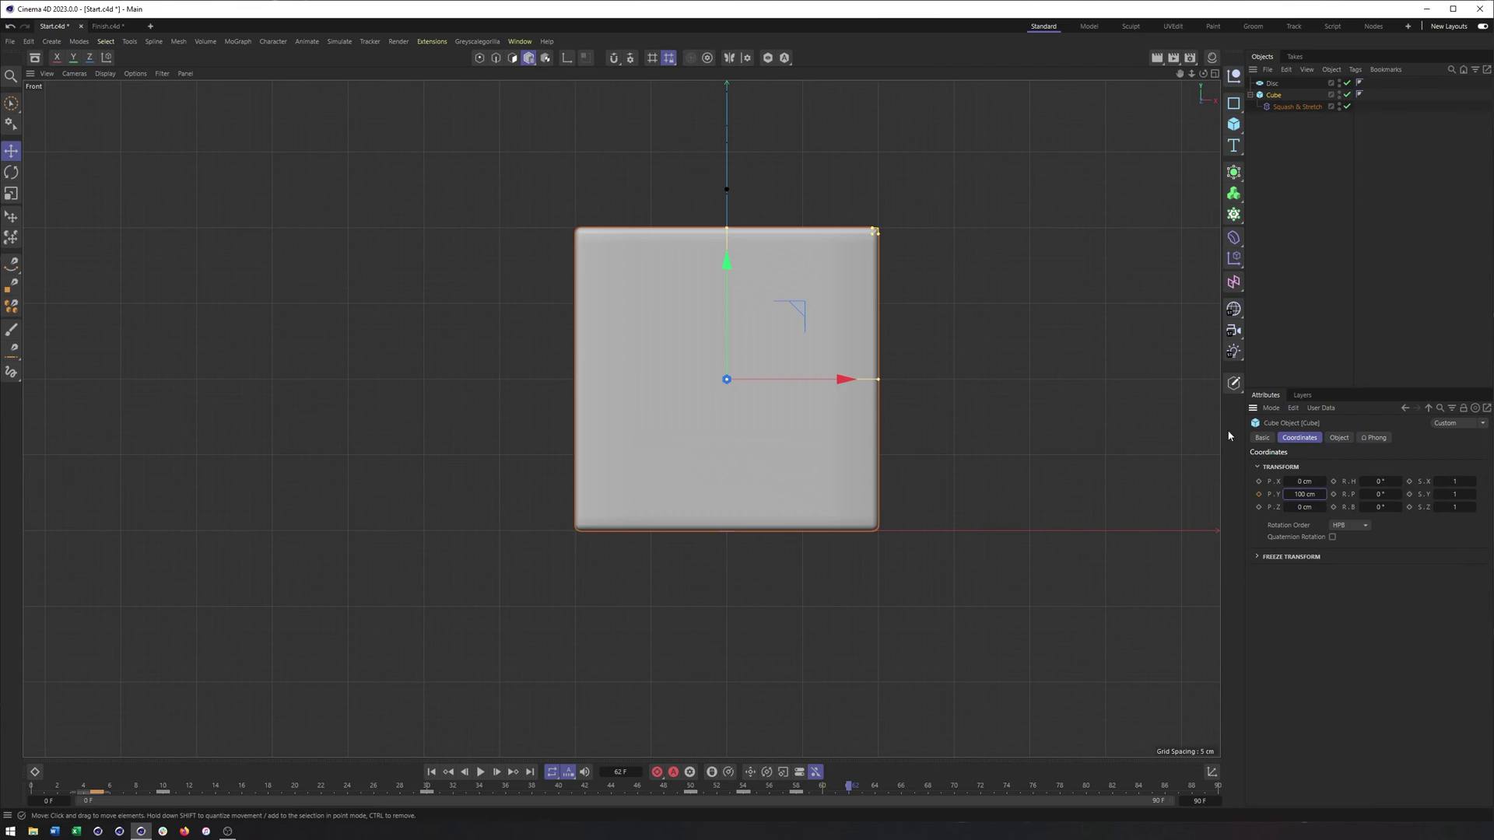
Step: Play the animation in the perspective view to check the cube's contact with the floor
key(F1)
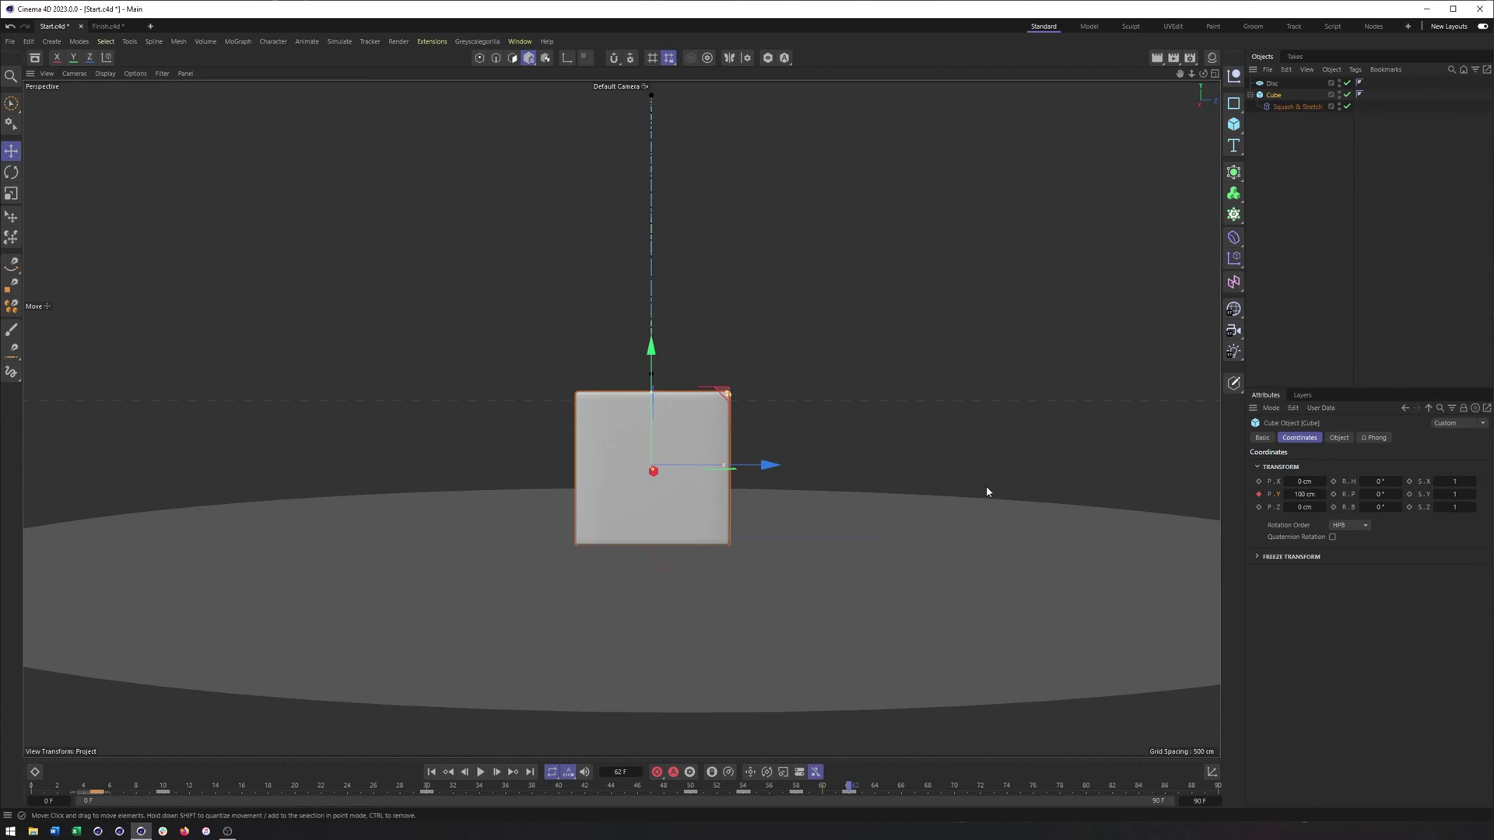
scroll(987, 486, up, 2)
alt+middle_drag(669, 498, 649, 486)
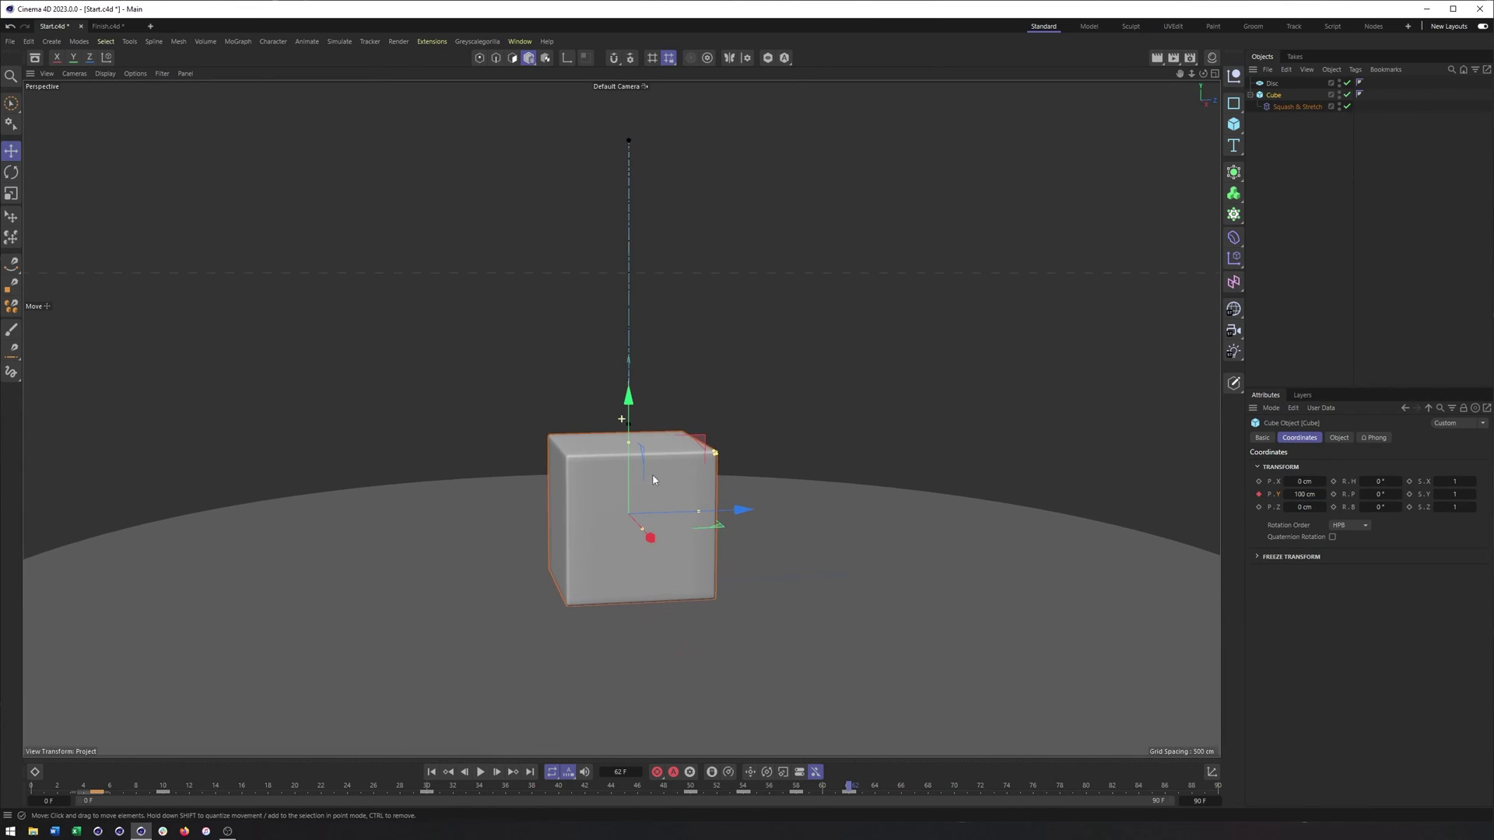
click(481, 772)
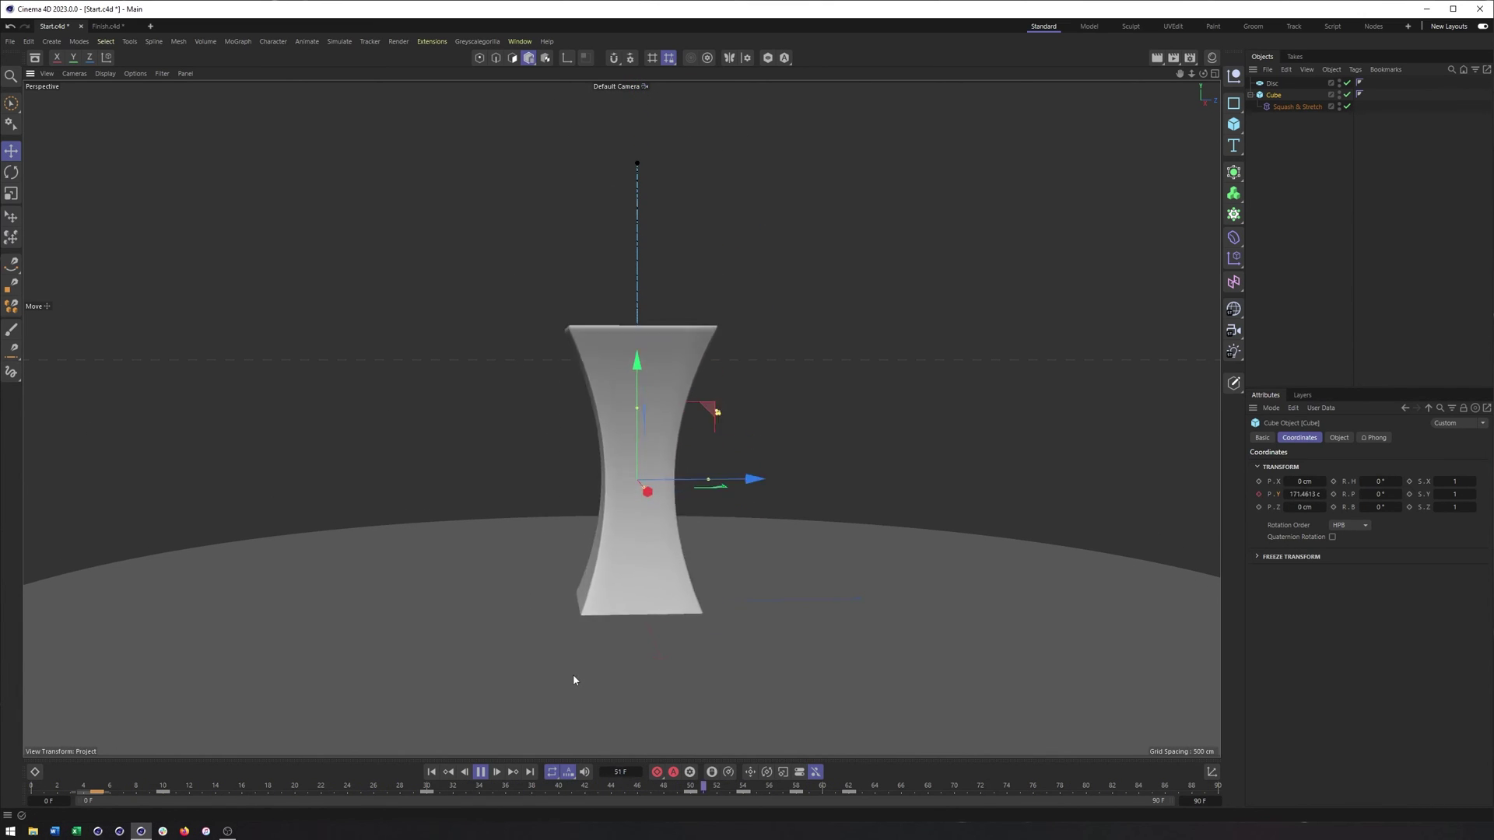
click(480, 772)
Step: On frame 8, raise the squashed cube to a Y position of about 76.7 cm so its base meets the floor, and keyframe it
drag(101, 791, 140, 793)
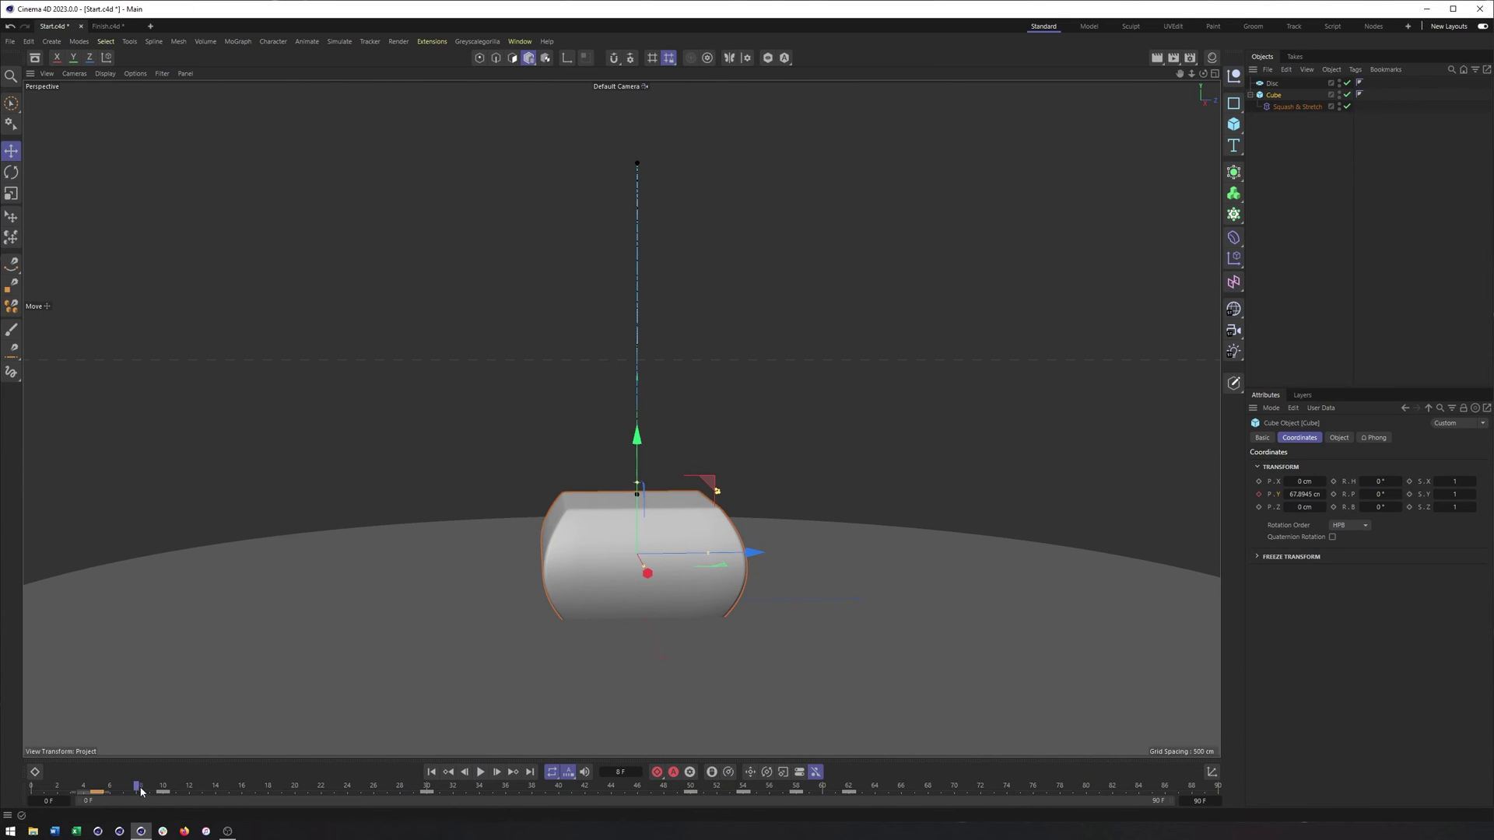
key(F3)
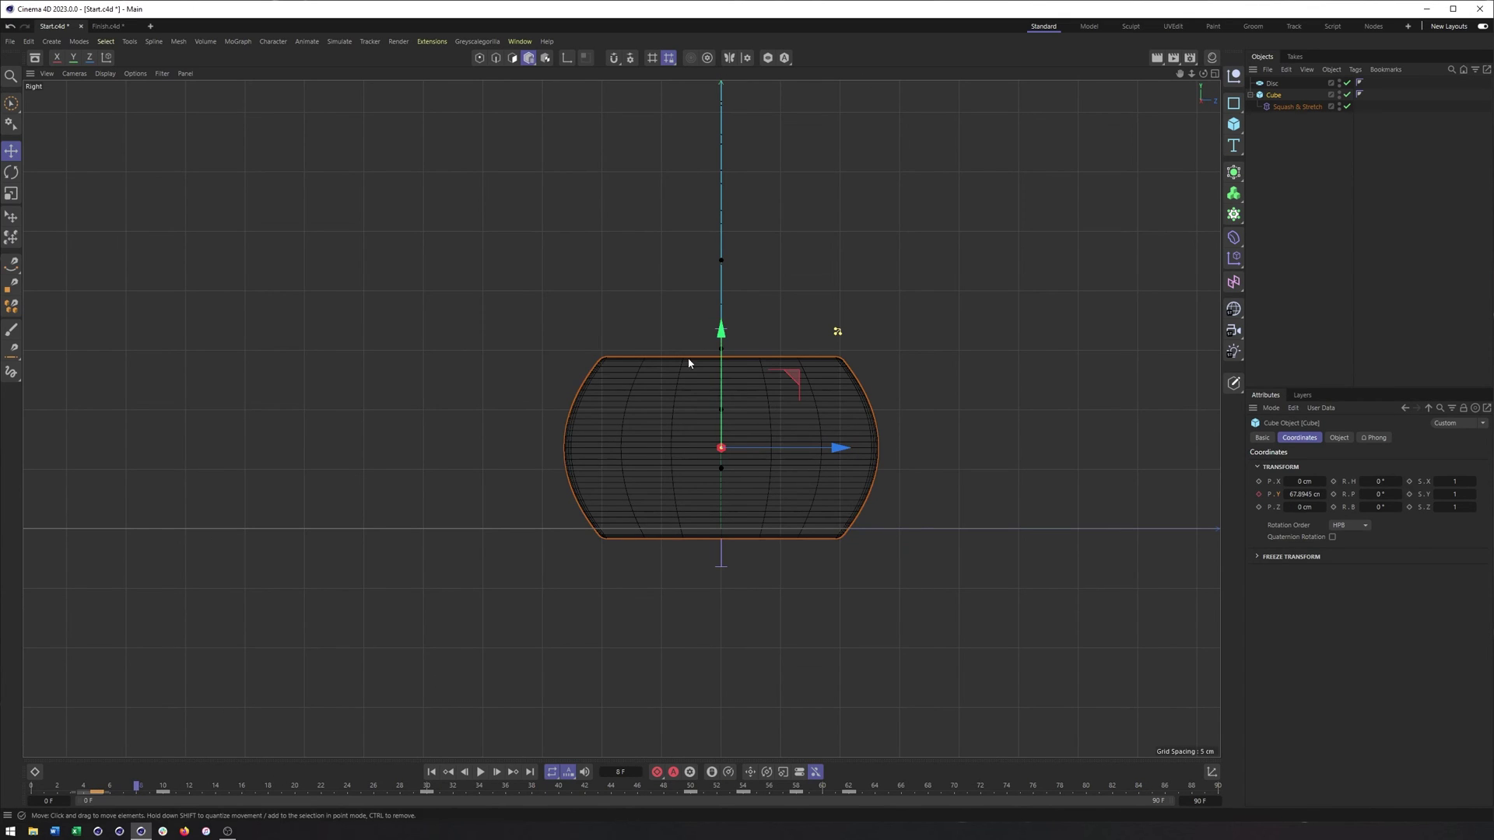
drag(721, 364, 721, 354)
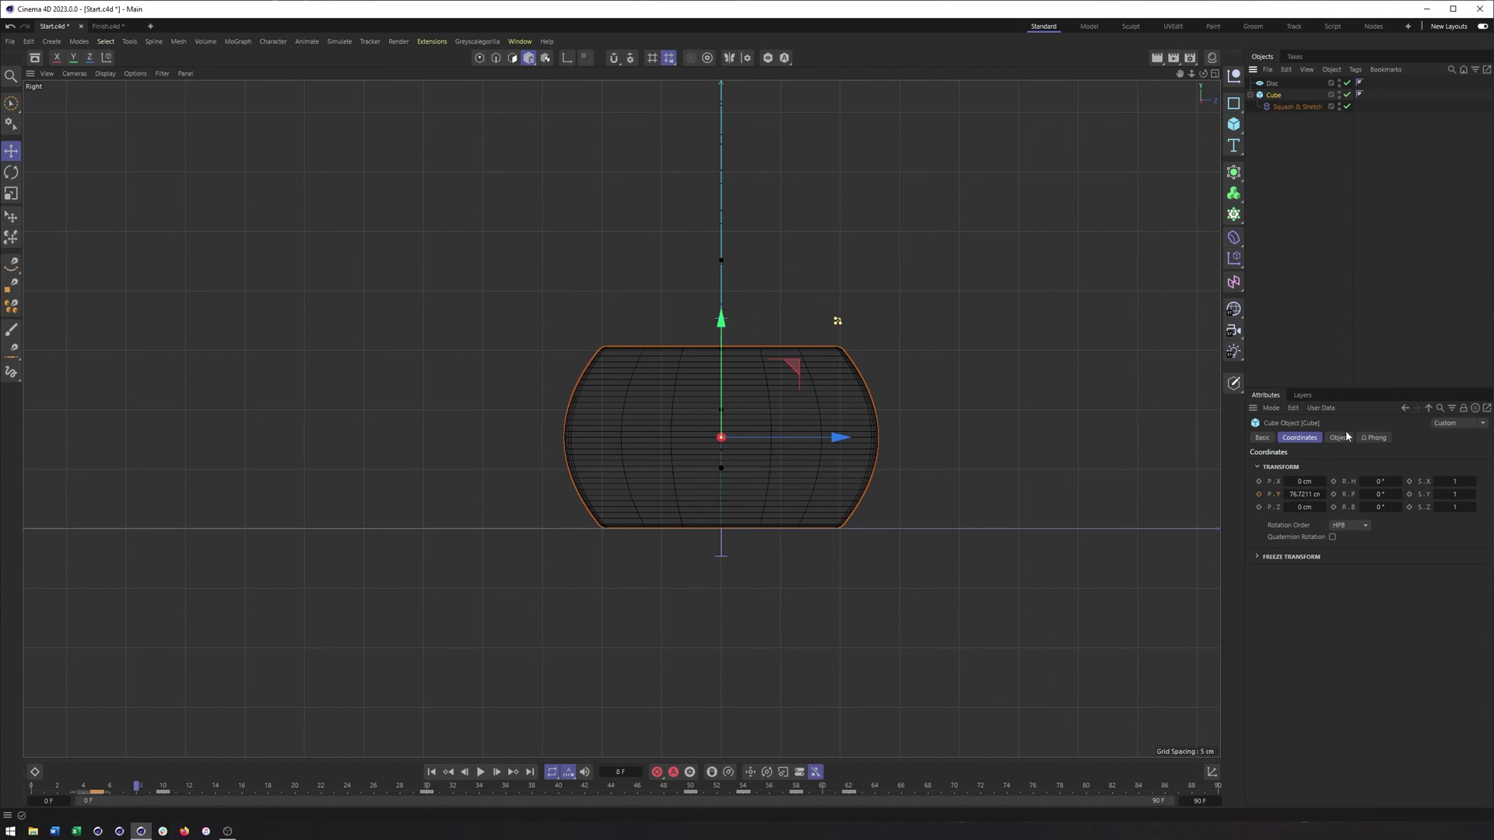
click(1258, 494)
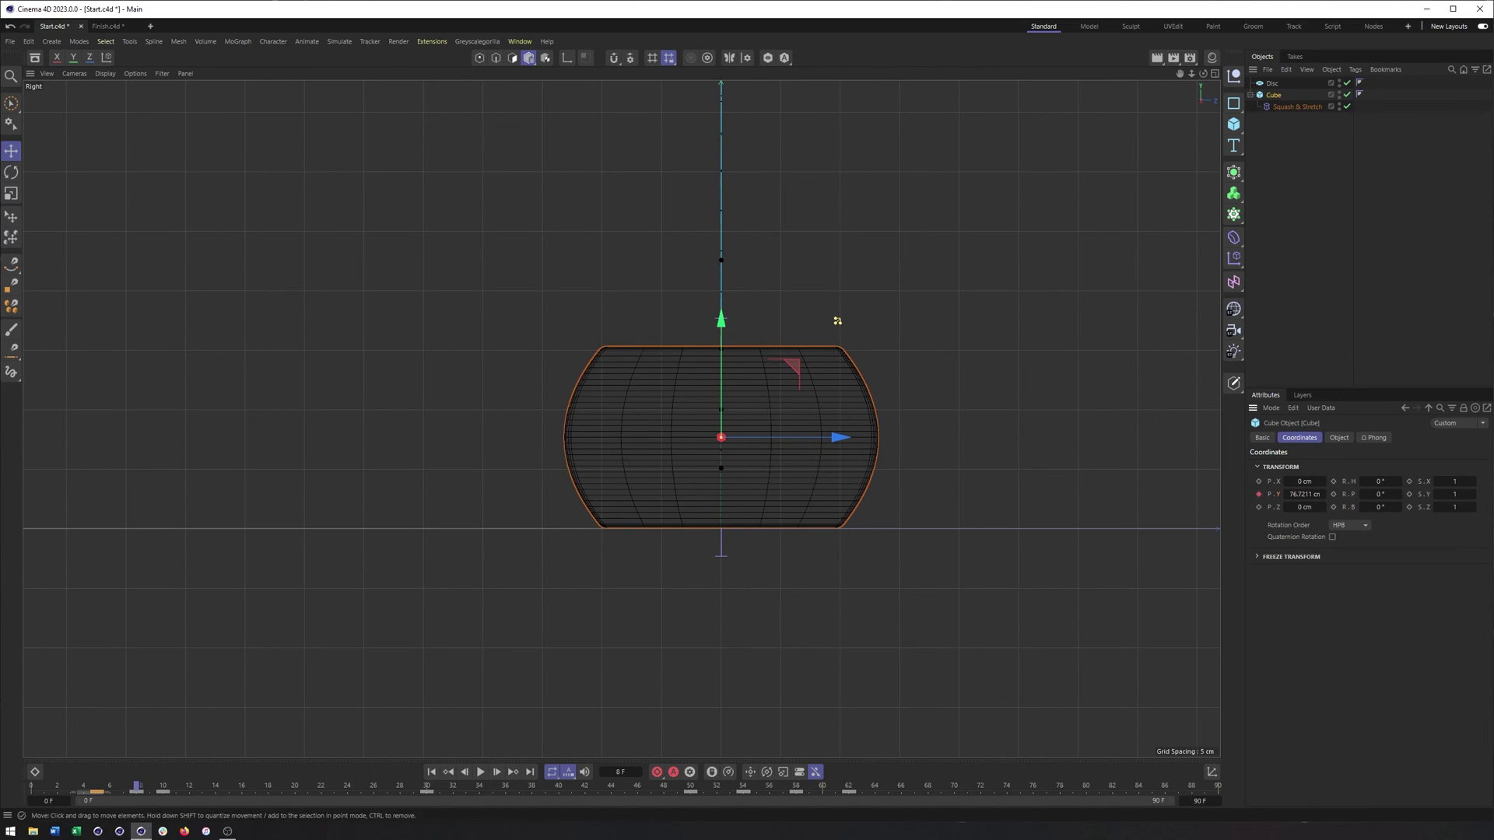
Step: Raise the cube to a Y position of about 89.3 cm on frame 9 and keyframe it
click(151, 788)
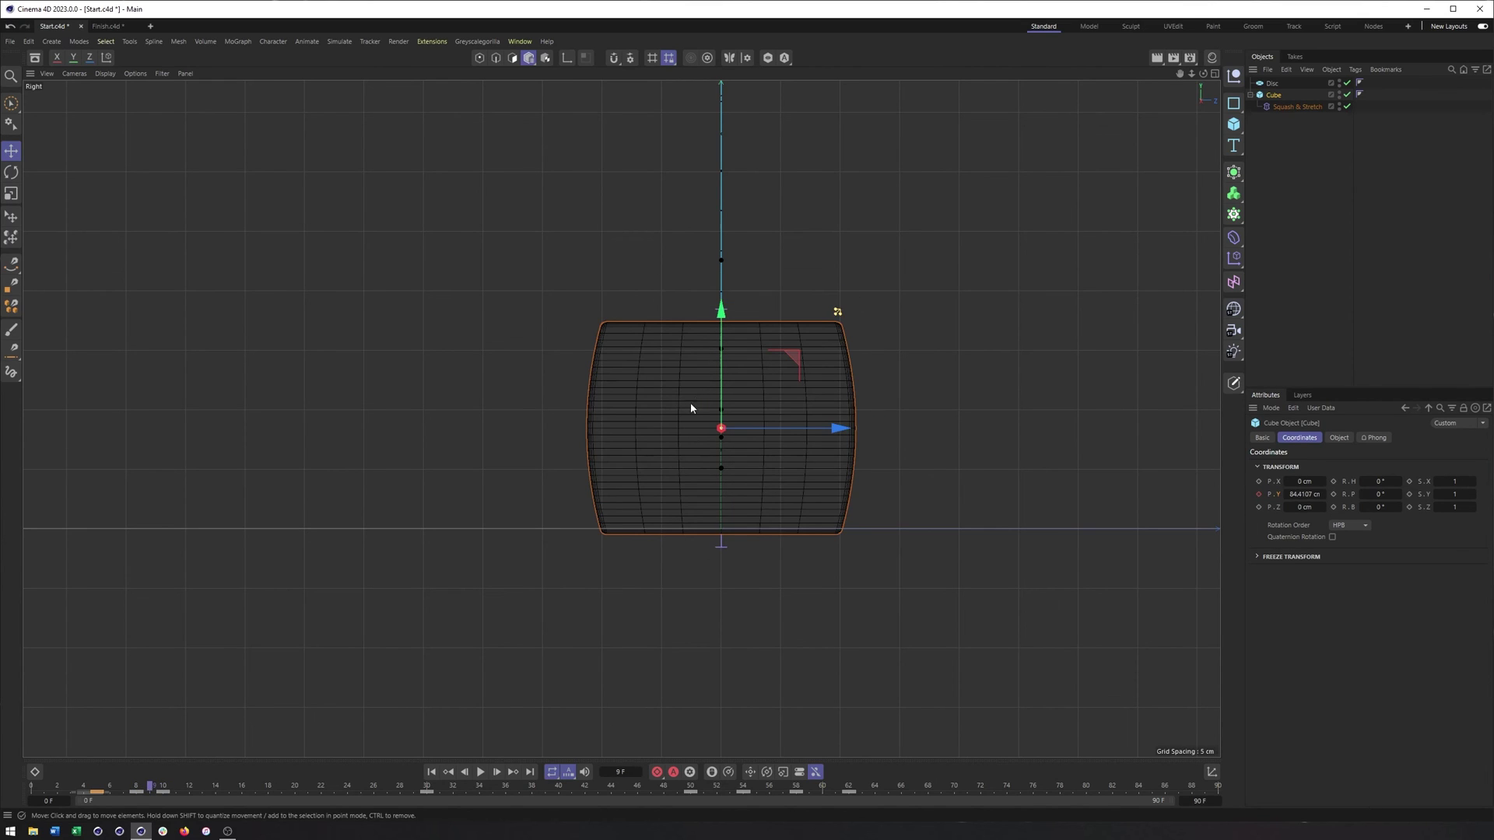
drag(721, 310, 721, 304)
click(1259, 494)
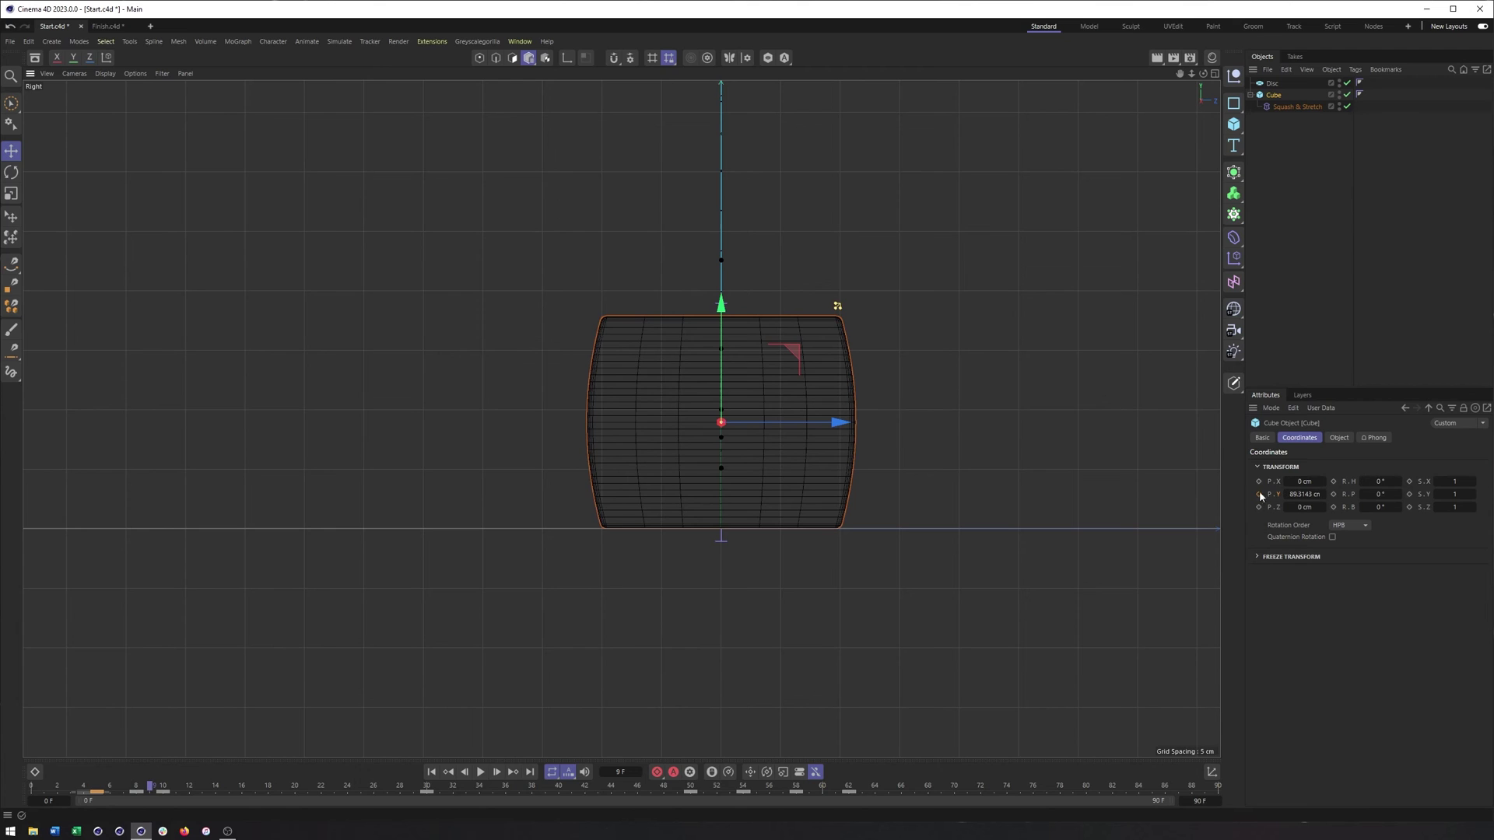
Step: On frame 52, raise the stretched cube to a Y position of about 162.2 cm so it rests on the floor, and keyframe it
click(425, 788)
drag(425, 788, 717, 822)
drag(719, 278, 731, 257)
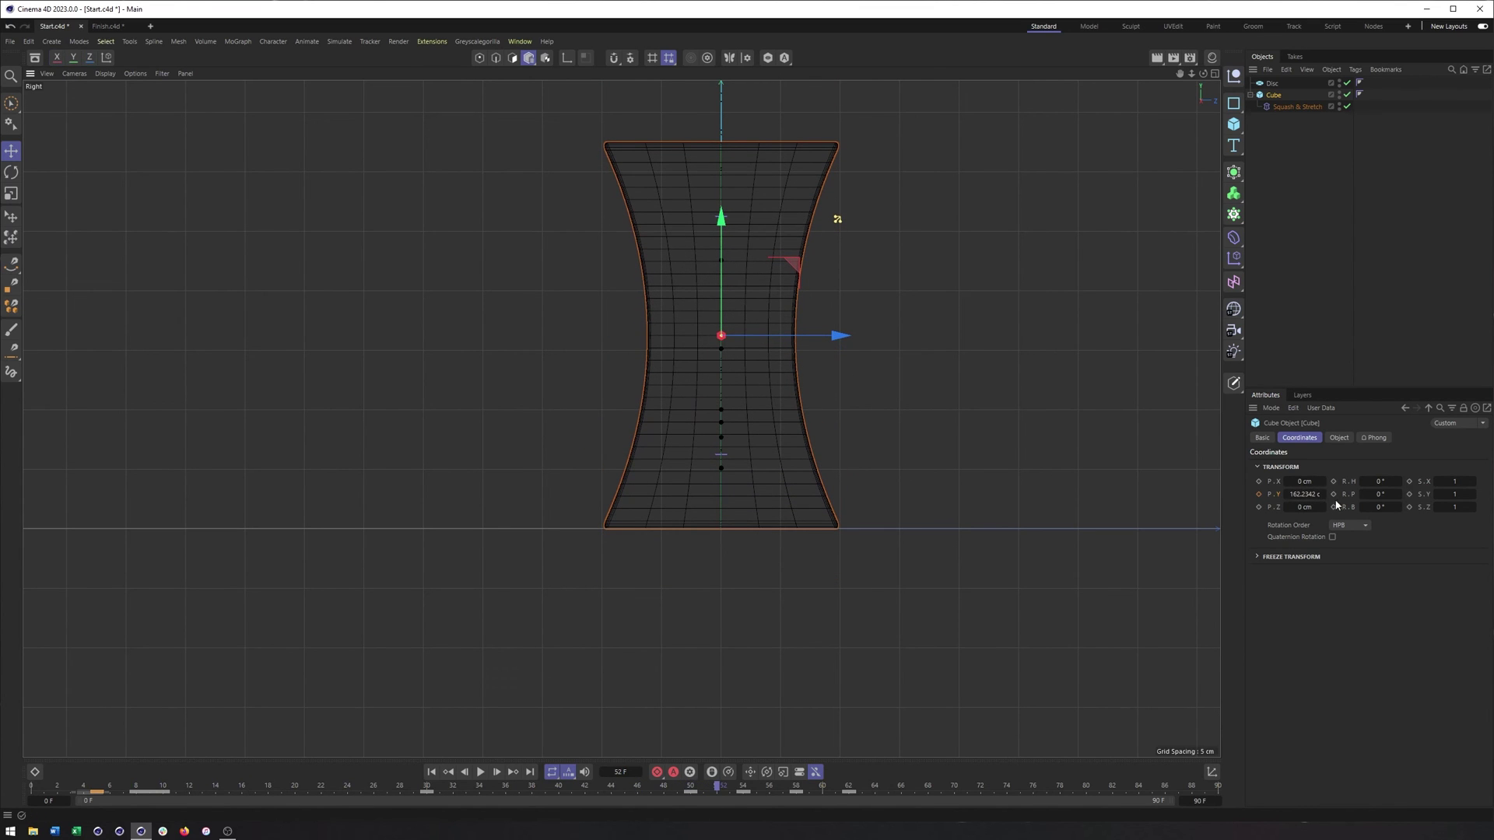
click(1258, 495)
Step: Raise the stretched cube to a Y position of about 211.4 cm on frame 51 and keyframe it
click(707, 786)
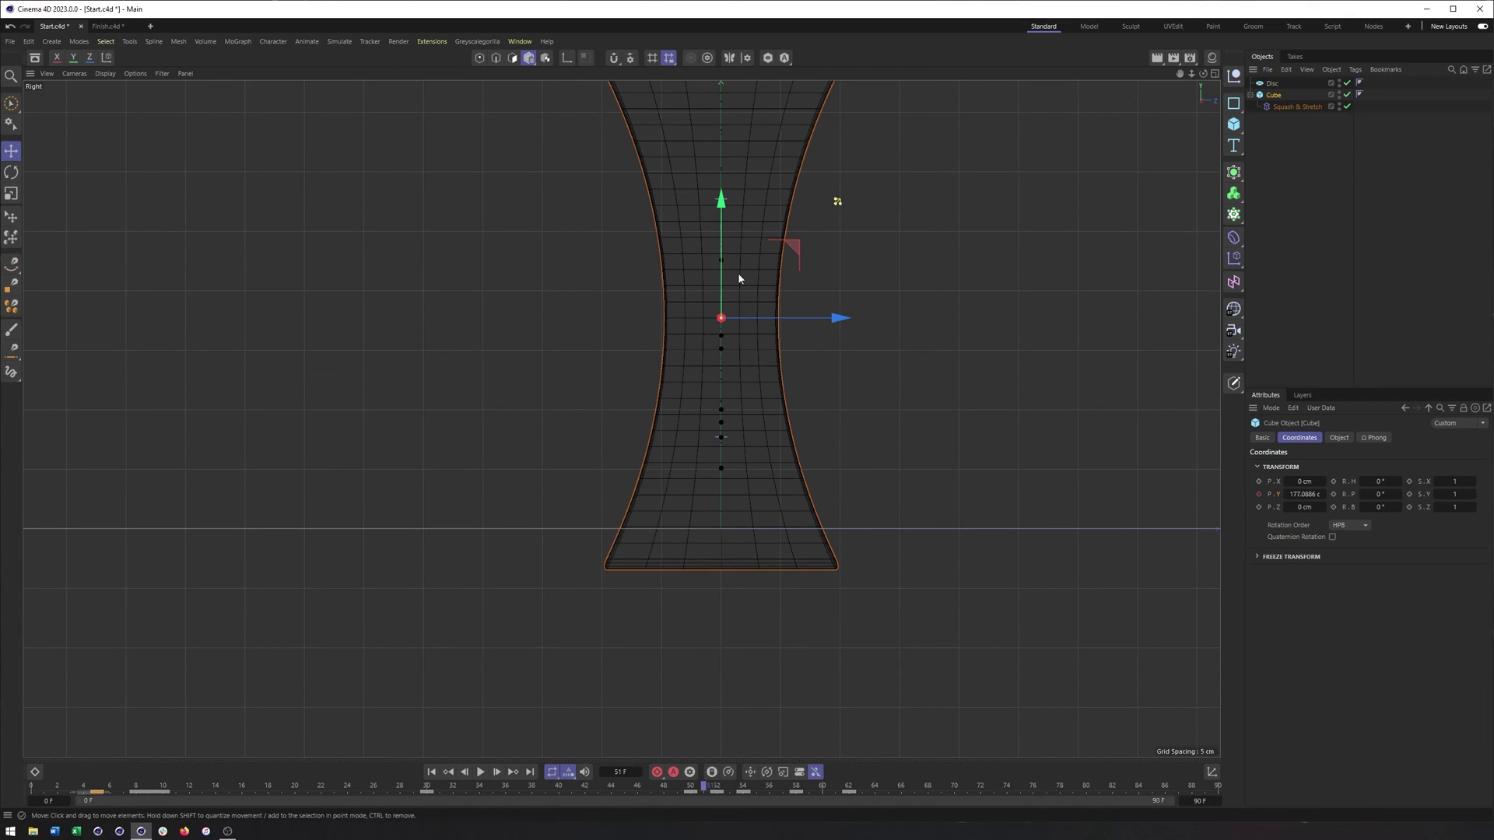
drag(739, 278, 740, 235)
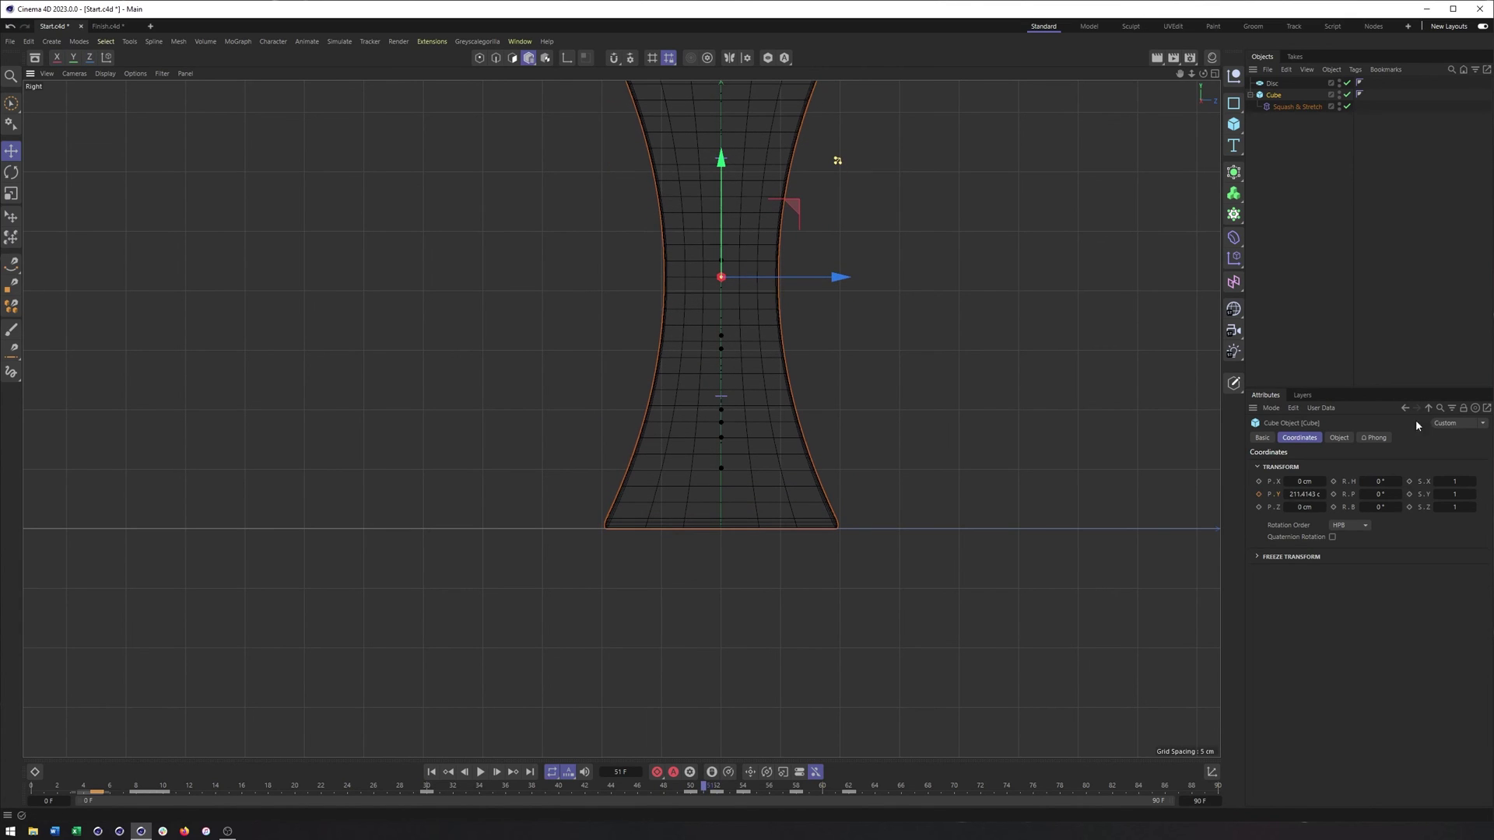
click(1258, 494)
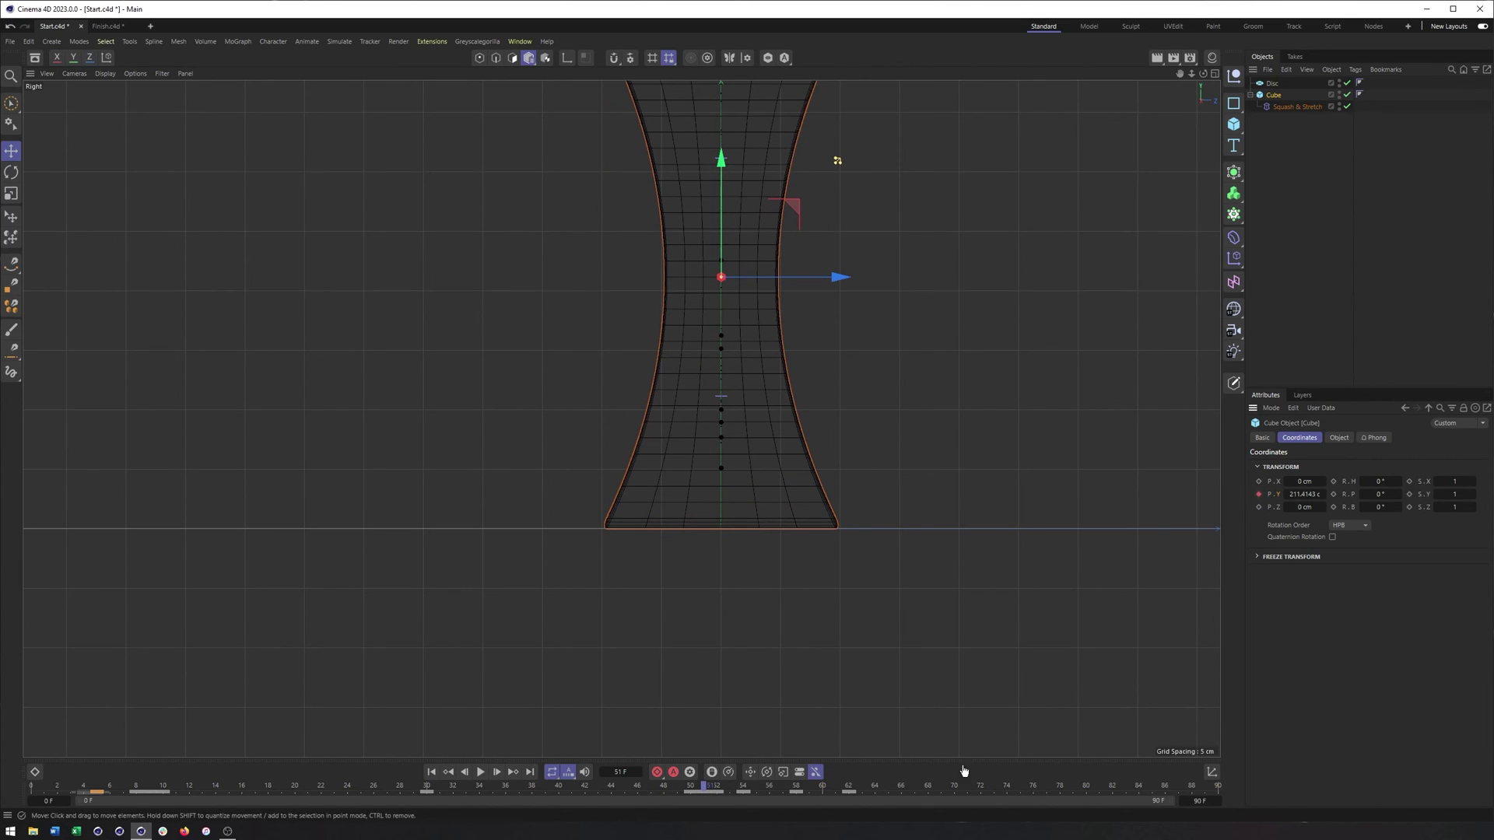
Step: Lower the cube onto the floor at a Y position of about 99.8 cm on frame 56 and keyframe it
click(729, 790)
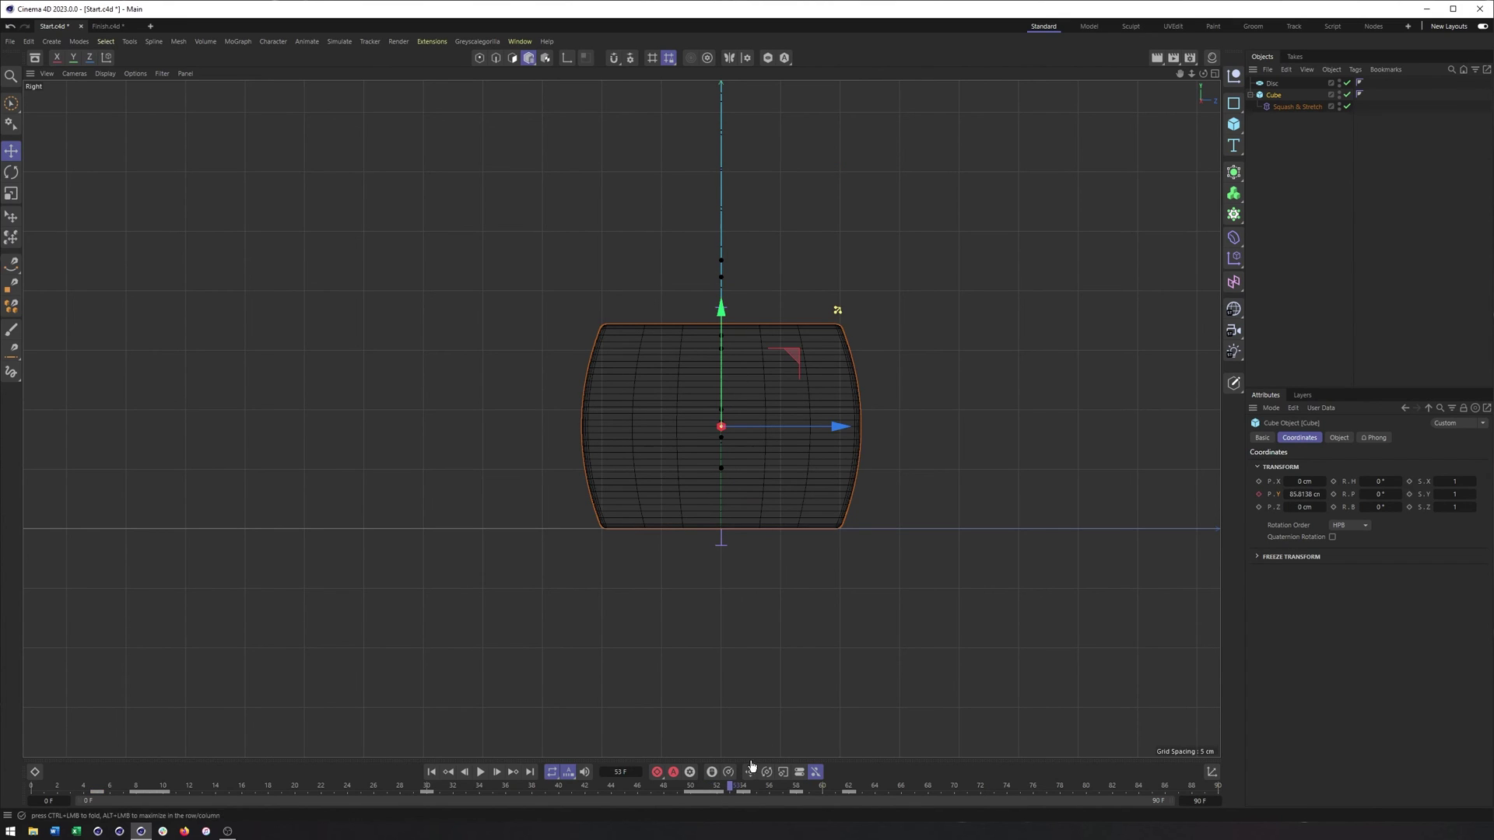
drag(731, 788, 769, 792)
drag(722, 336, 722, 344)
click(1258, 494)
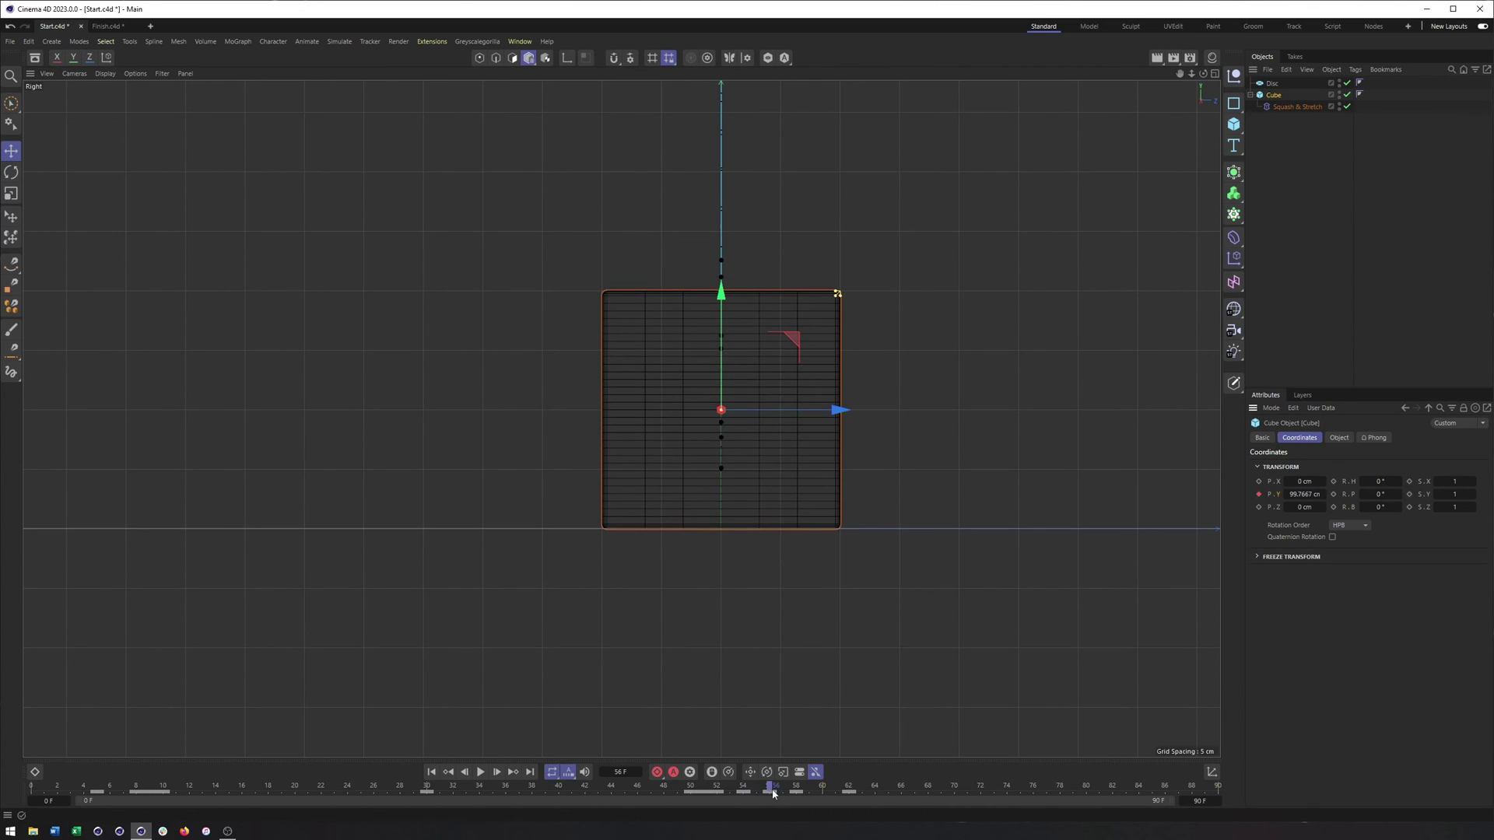
Step: Raise the cube to a Y position of about 125.6 cm on frame 60 and keyframe it
drag(768, 791, 819, 793)
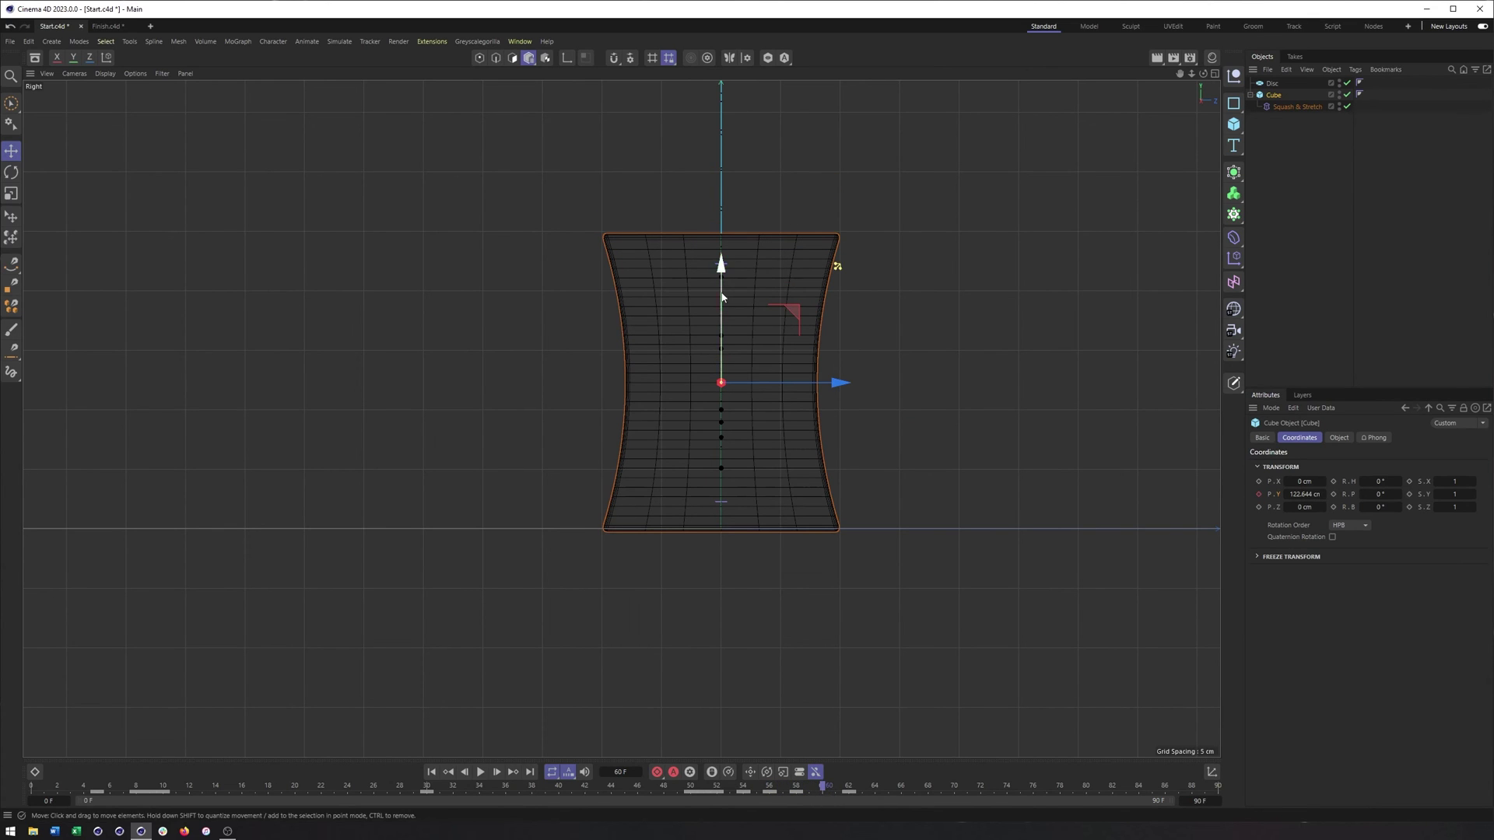
drag(720, 313, 720, 320)
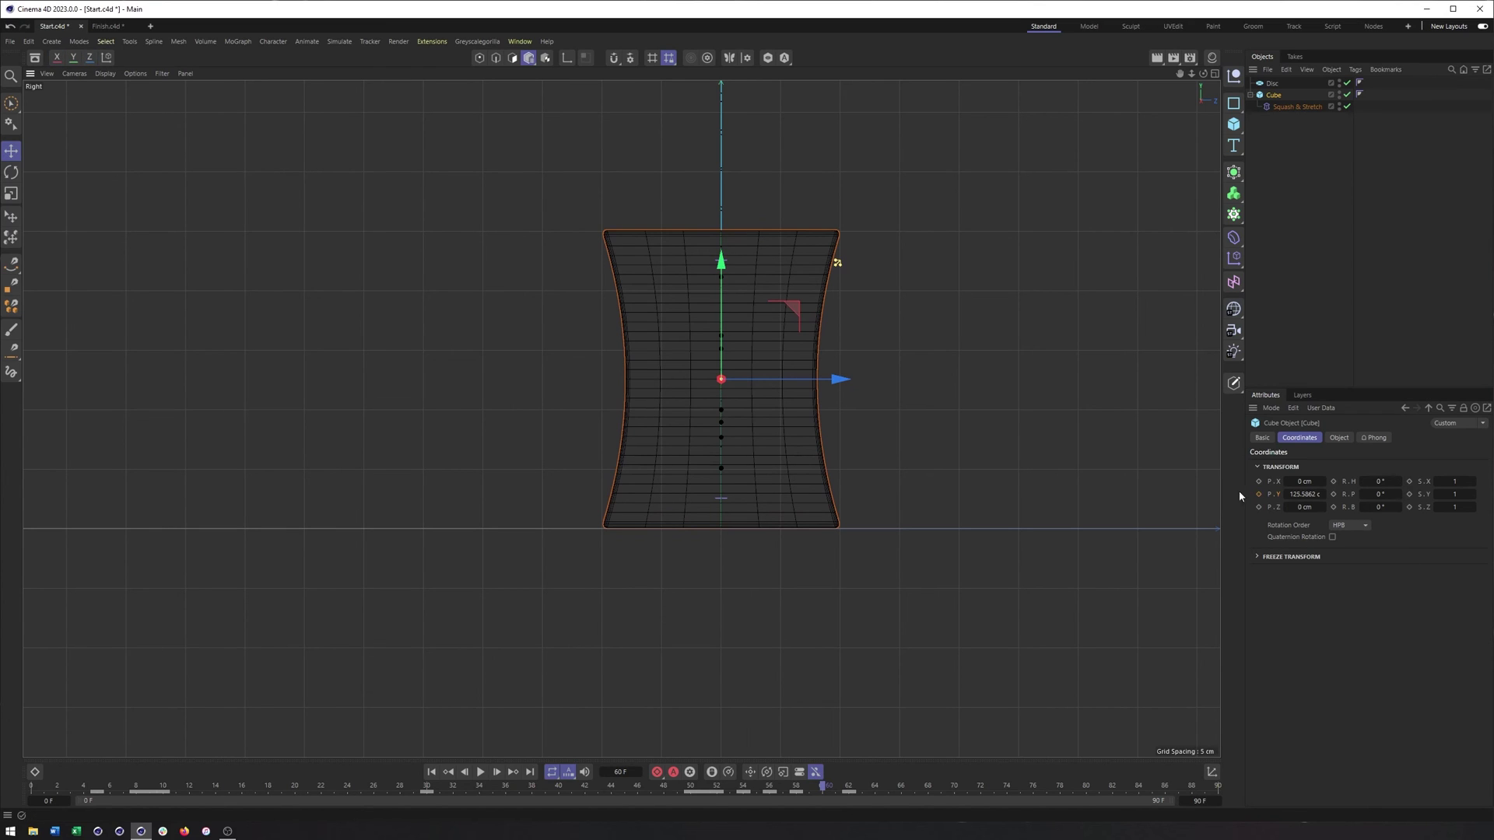
click(1258, 495)
Step: Break the tangents of the cube's frame 50 position key in the F-Curve editor and shorten its right tangent to about 0.93 F and -17.2 cm
drag(701, 787, 690, 787)
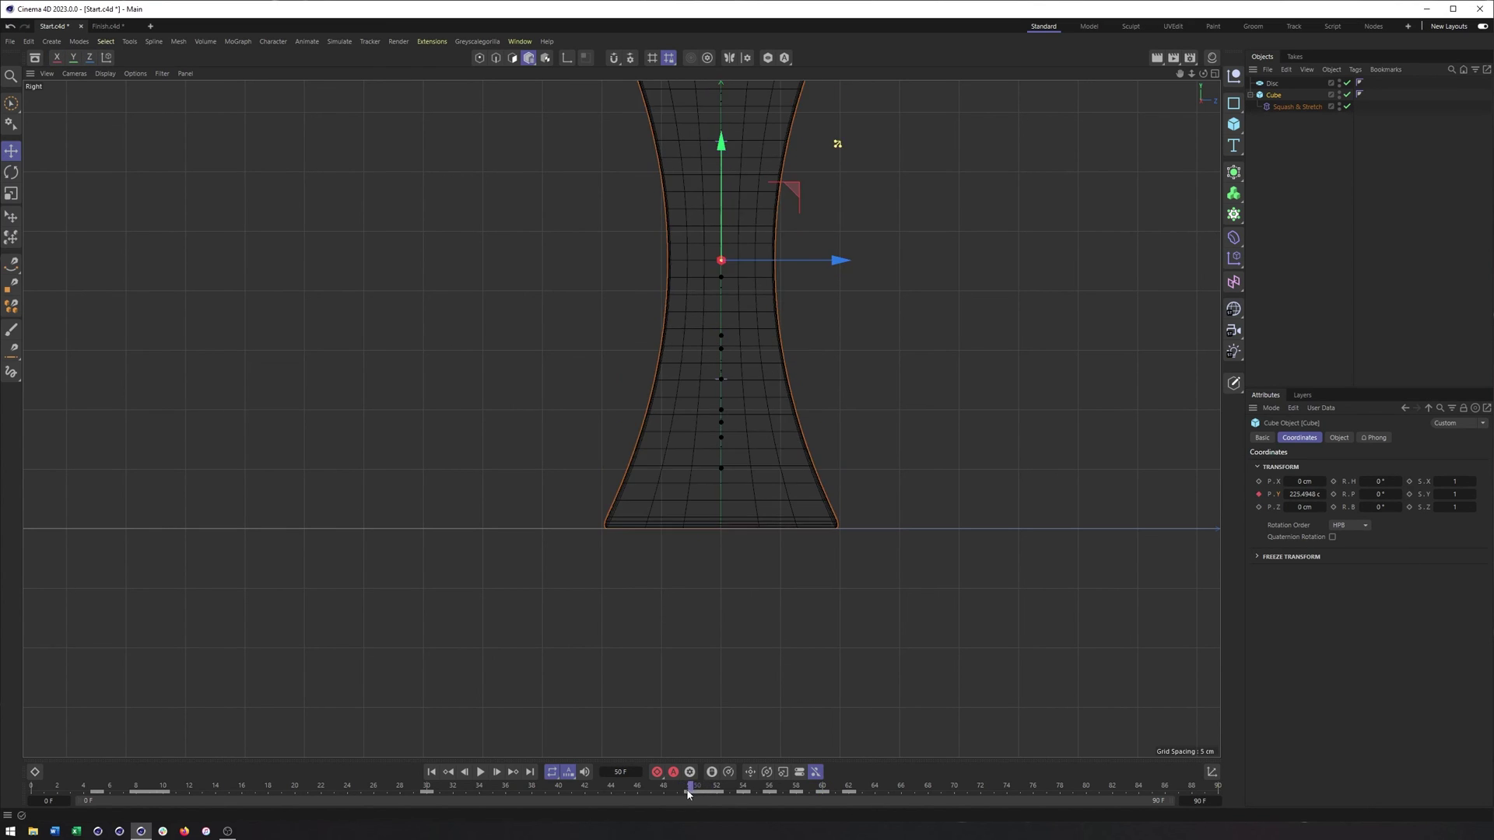
click(35, 773)
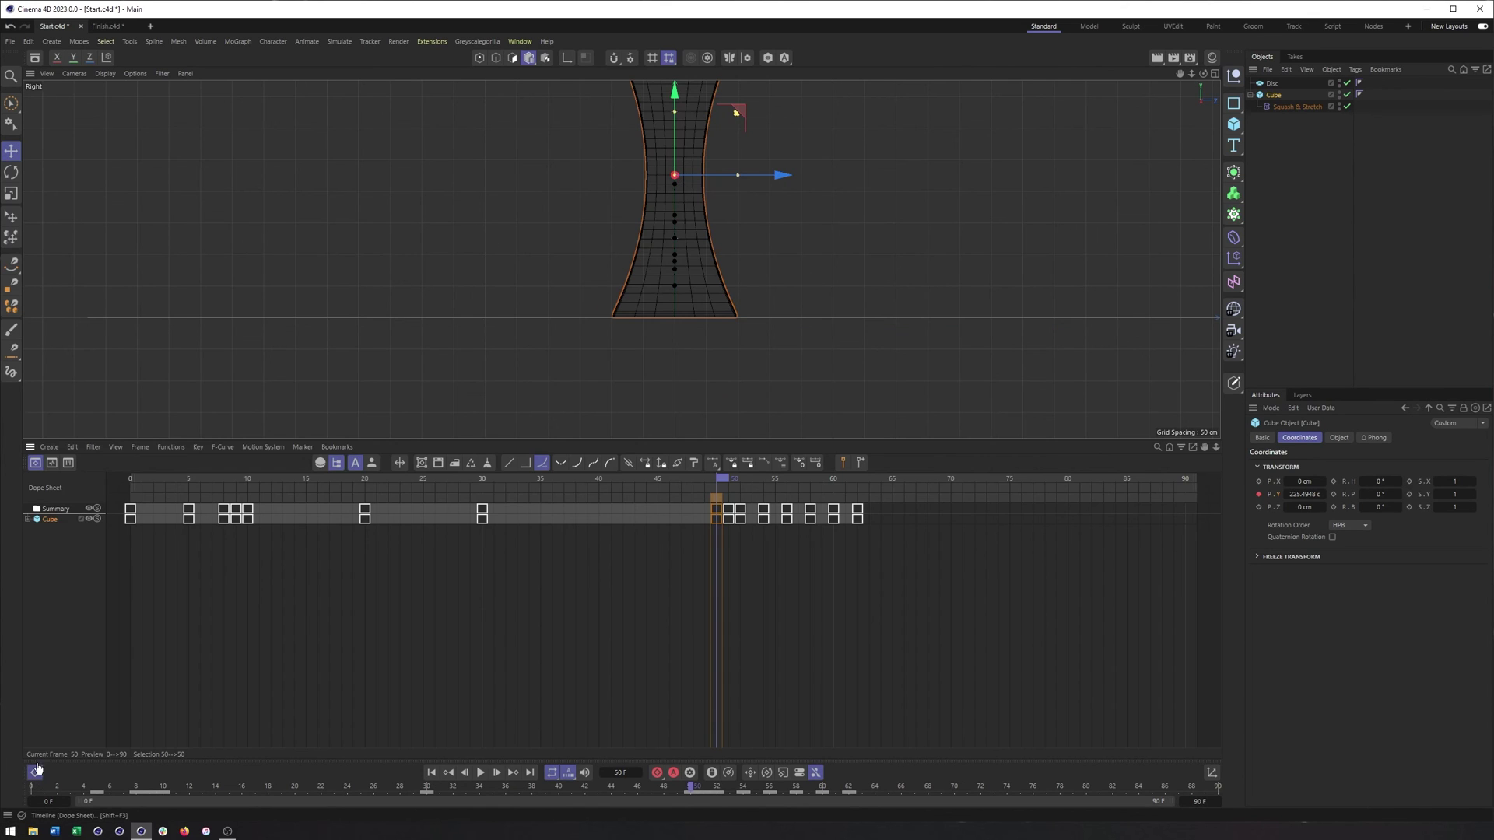
click(52, 463)
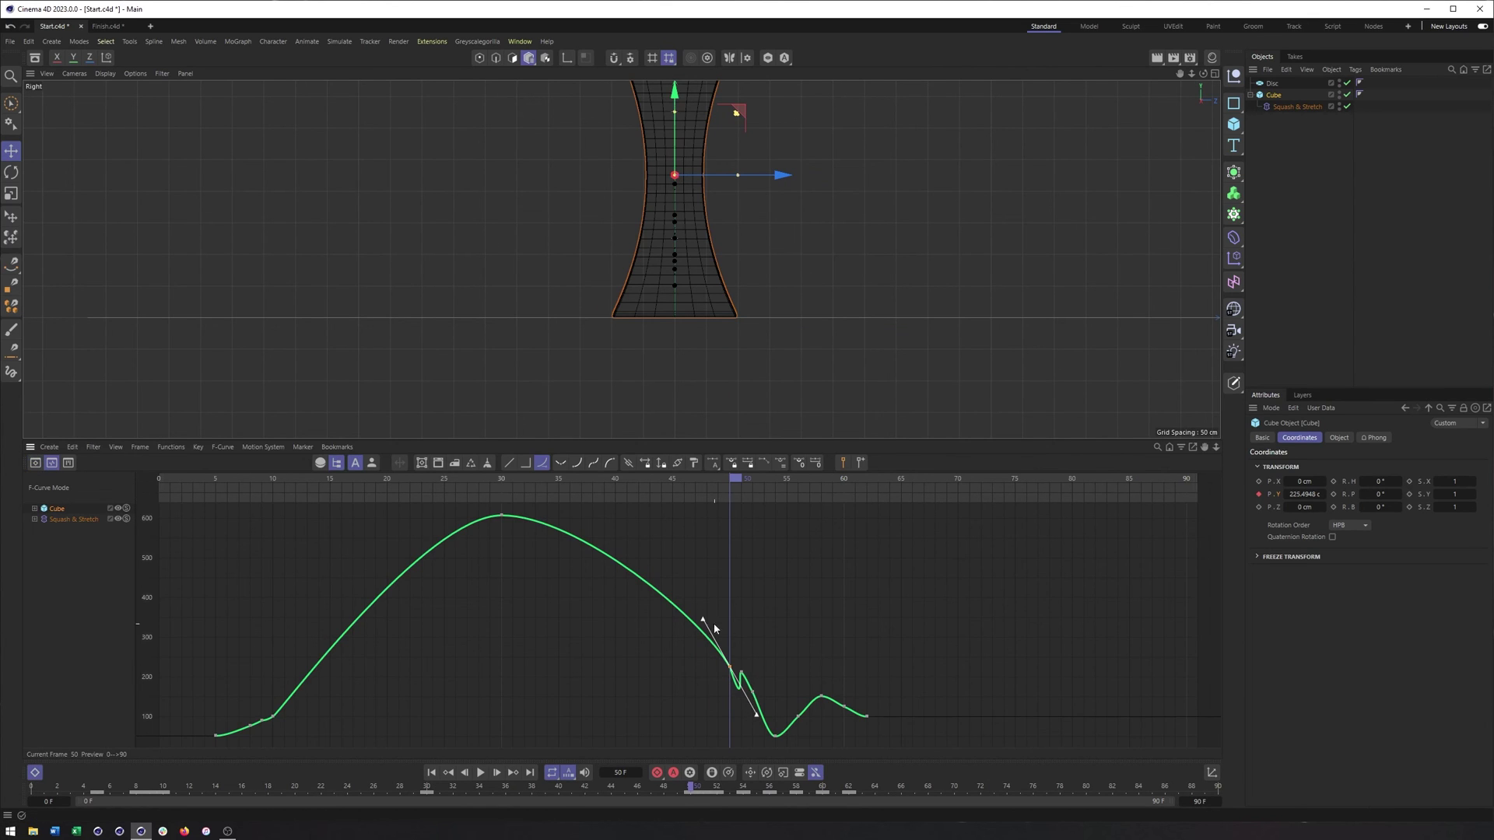
alt+right_drag(733, 695, 610, 493)
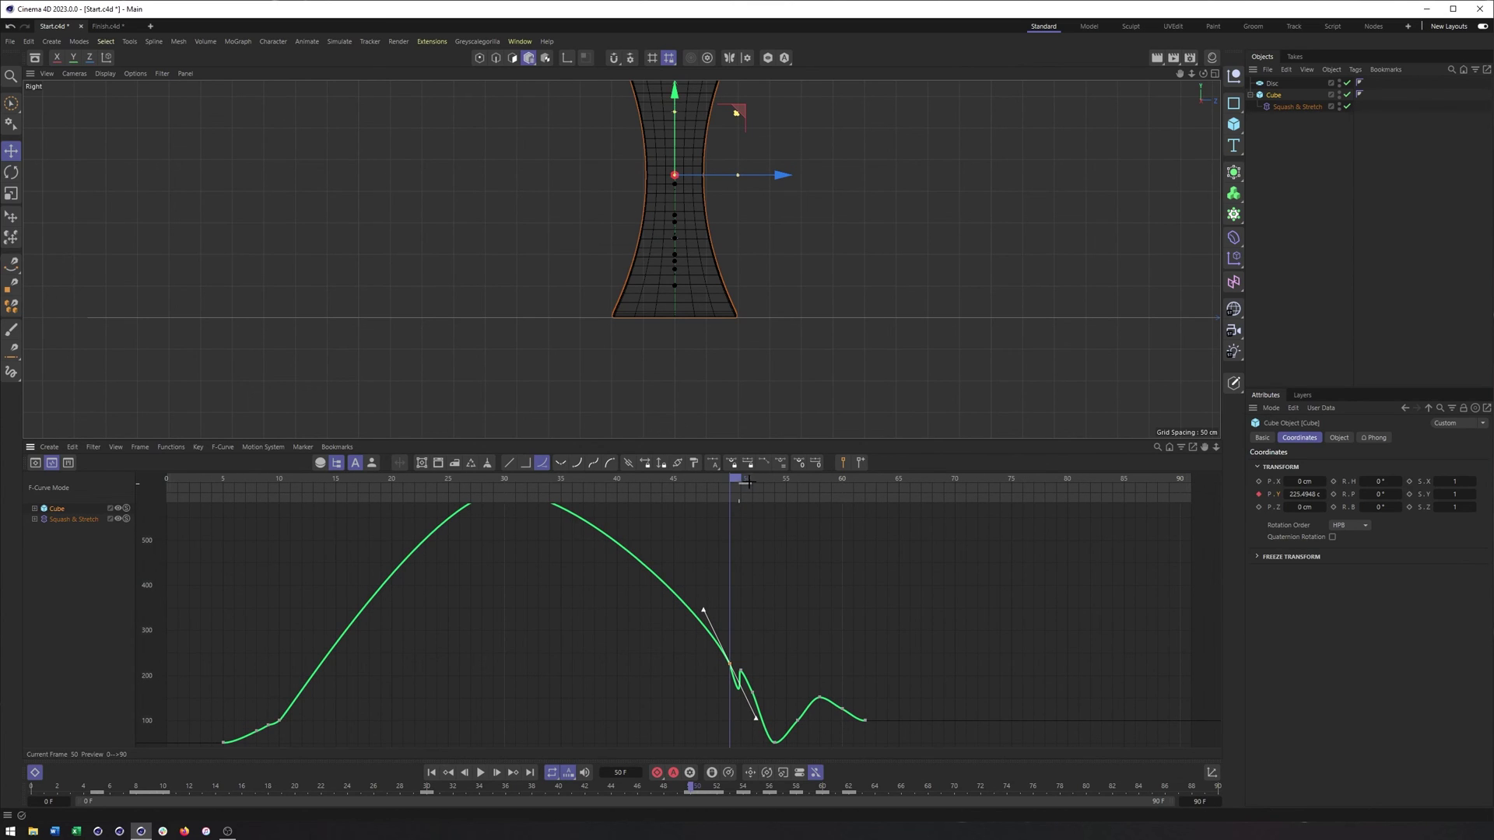
drag(747, 483, 734, 478)
mouse_move(757, 722)
mouse_down()
mouse_move(732, 667)
mouse_move(745, 703)
mouse_up()
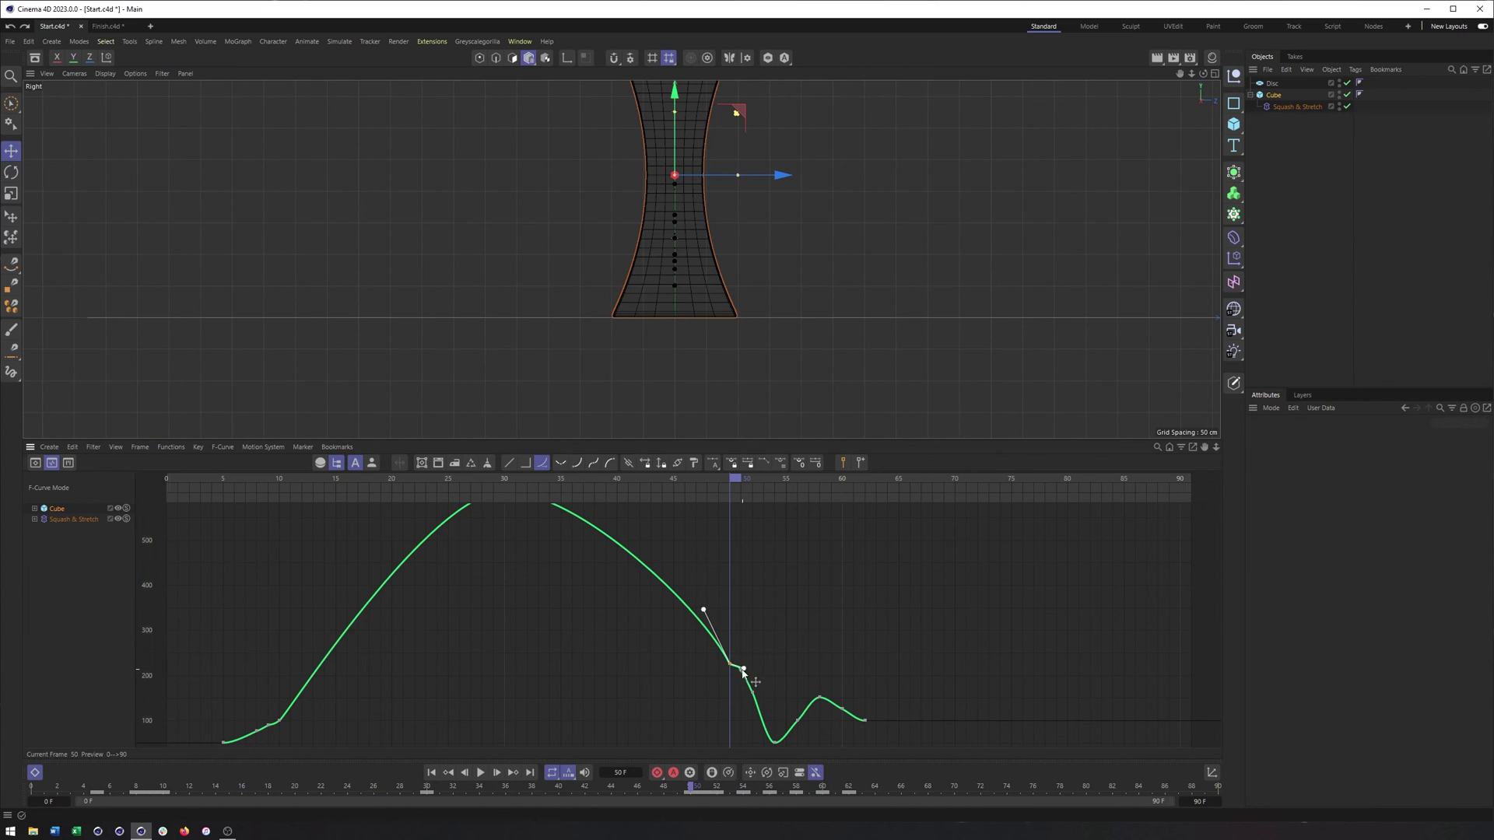
click(740, 672)
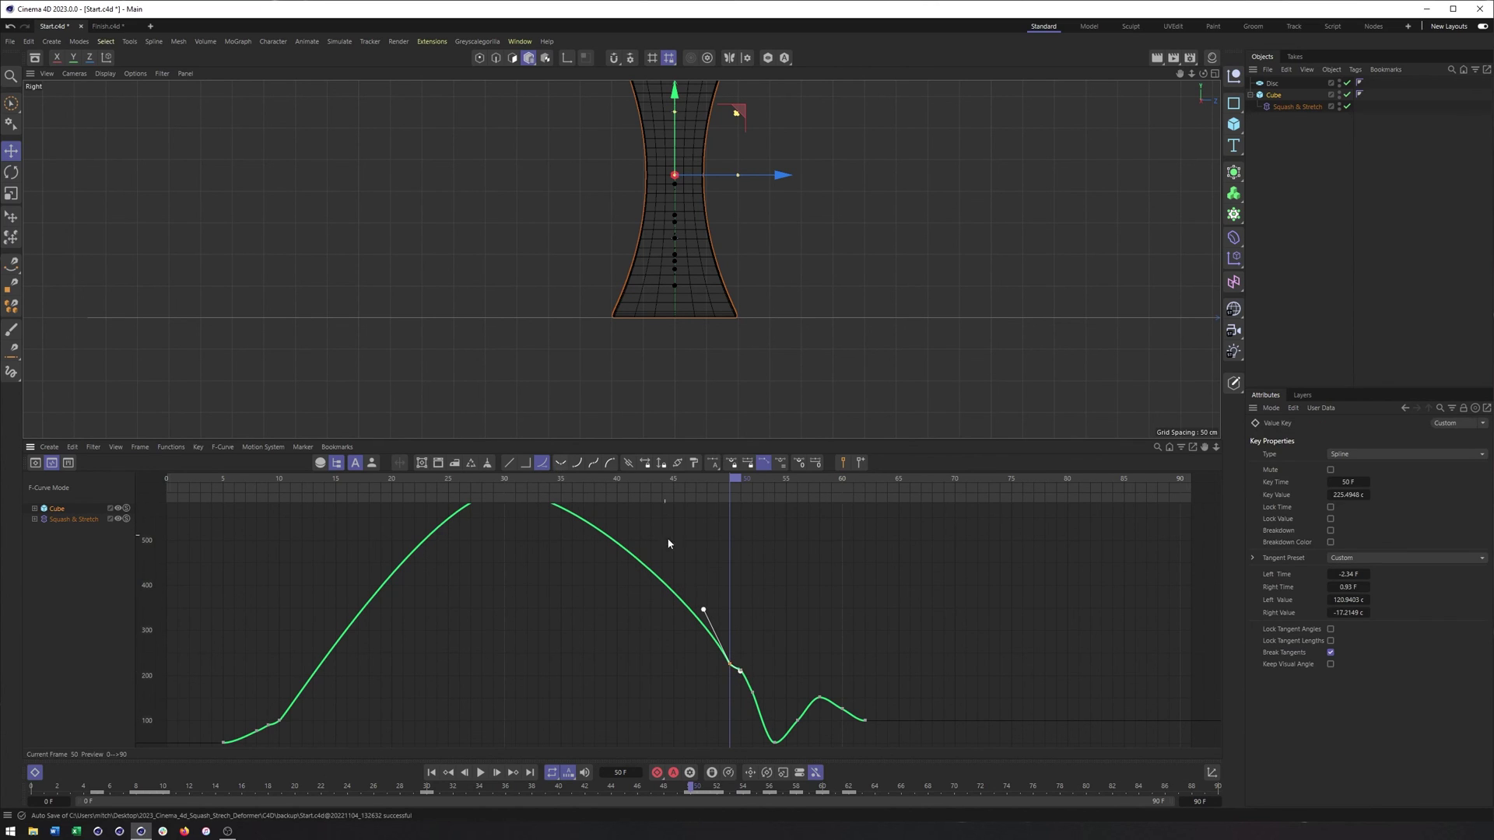
middle_drag(699, 672, 695, 696)
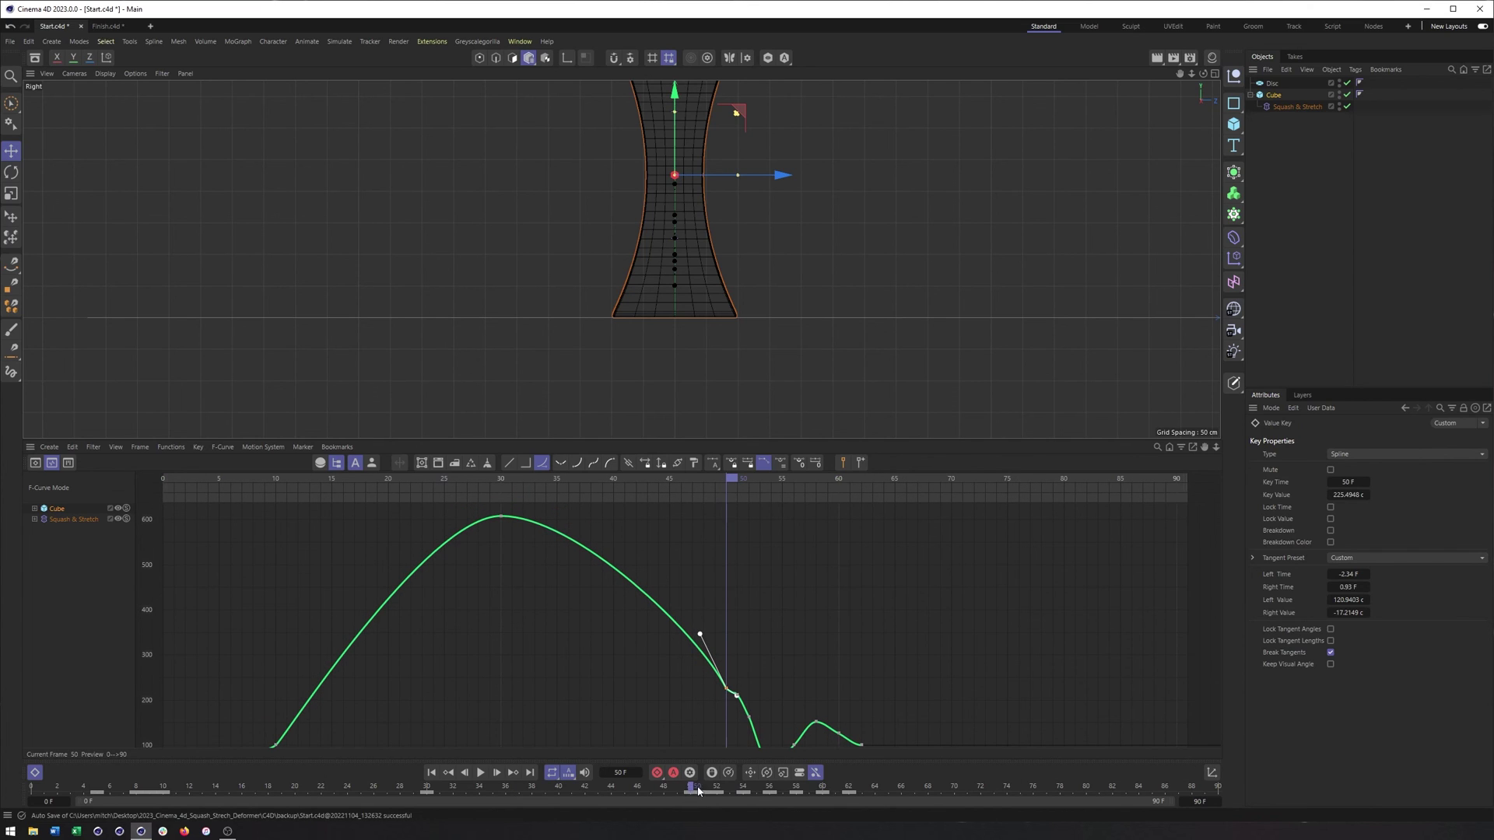
drag(698, 791, 729, 794)
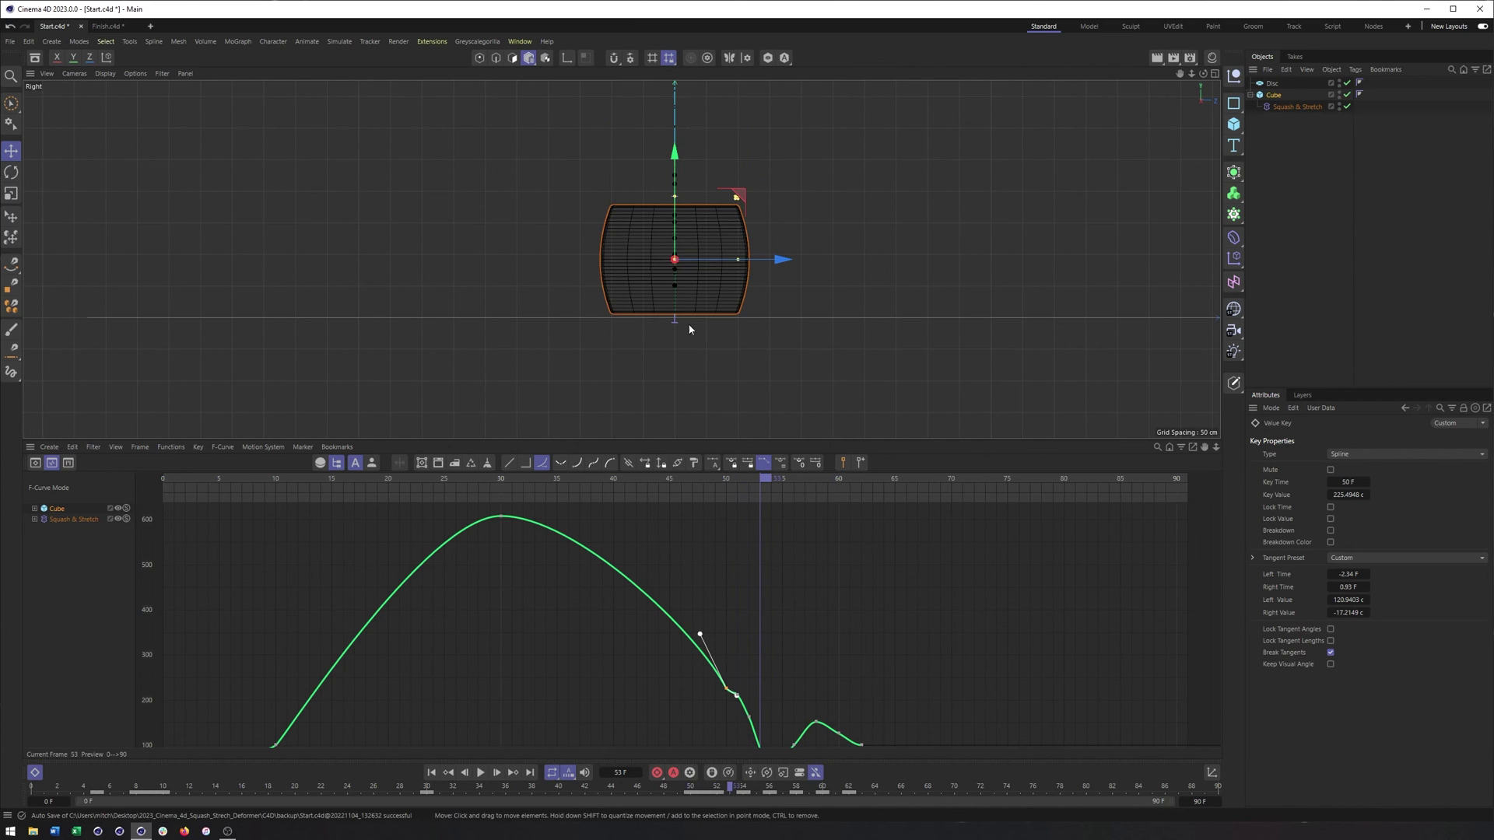
key(shift+F3)
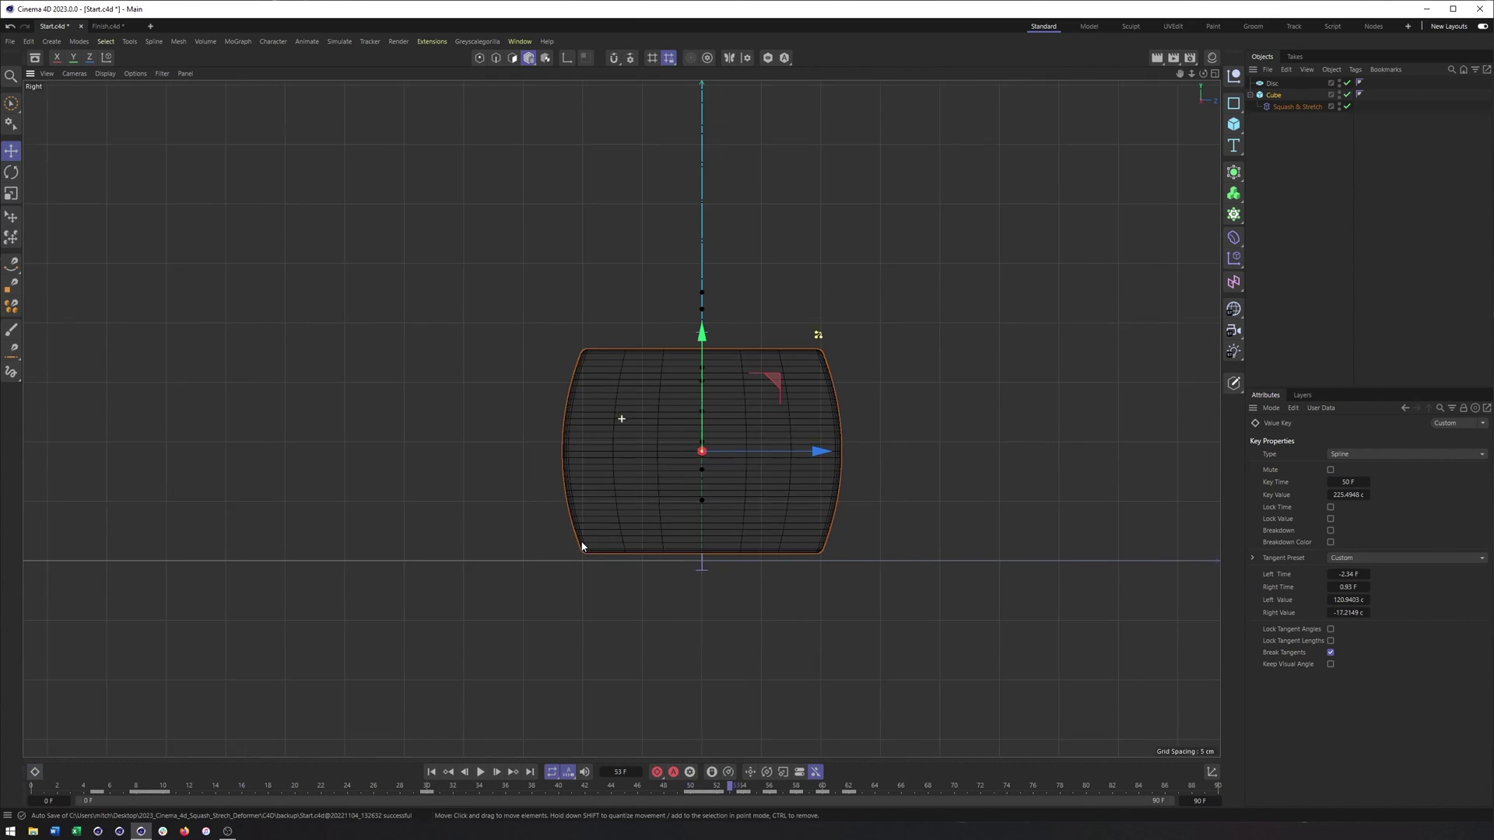
Step: Play the animation from the start in the perspective view to check the corrected jump and landing
key(F1)
mouse_move(687, 562)
alt+mouse_down()
mouse_move(711, 507)
mouse_move(797, 531)
mouse_move(683, 570)
alt+mouse_up()
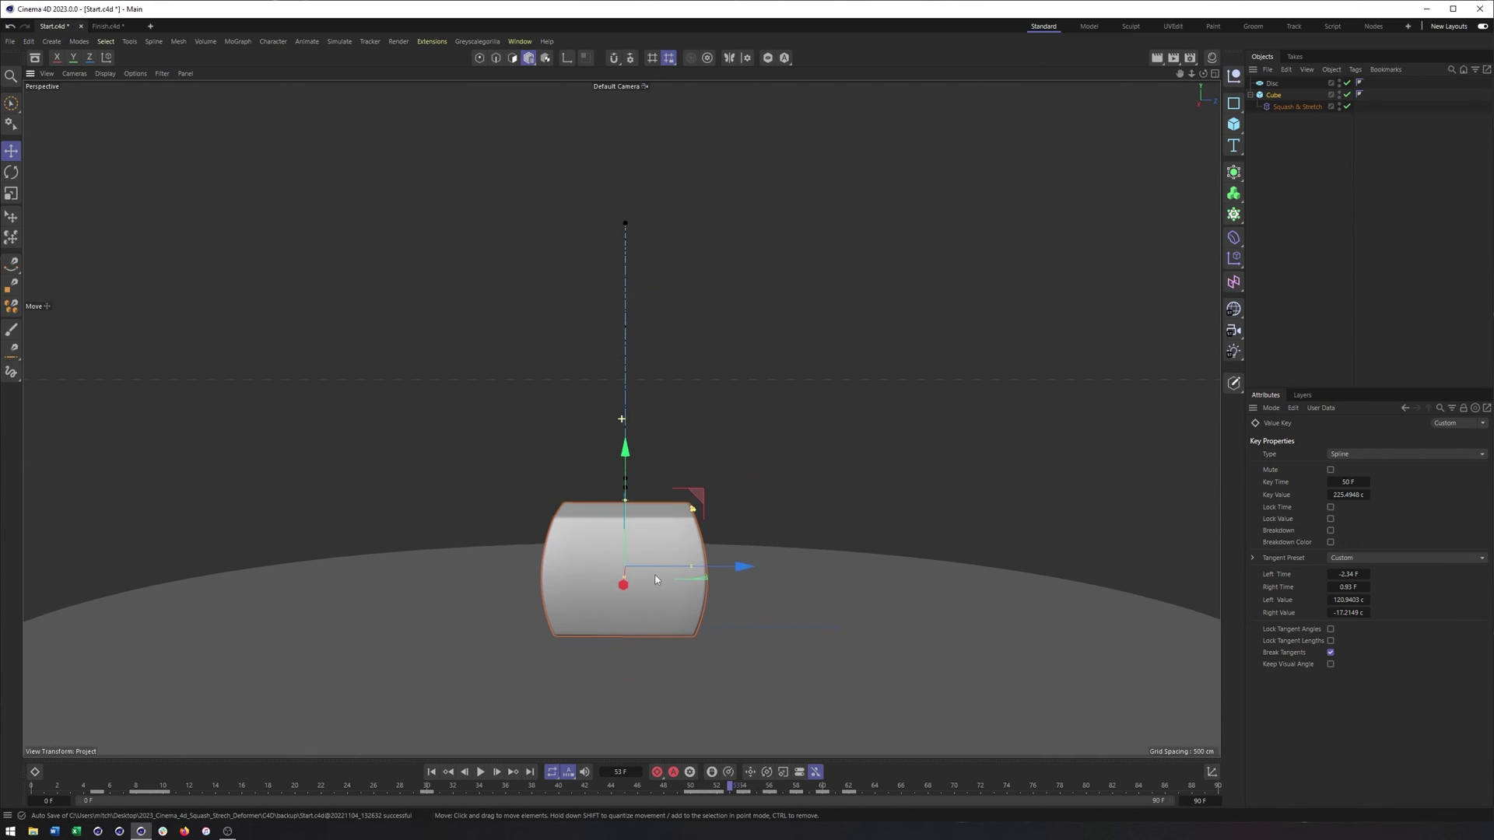
click(431, 772)
click(481, 771)
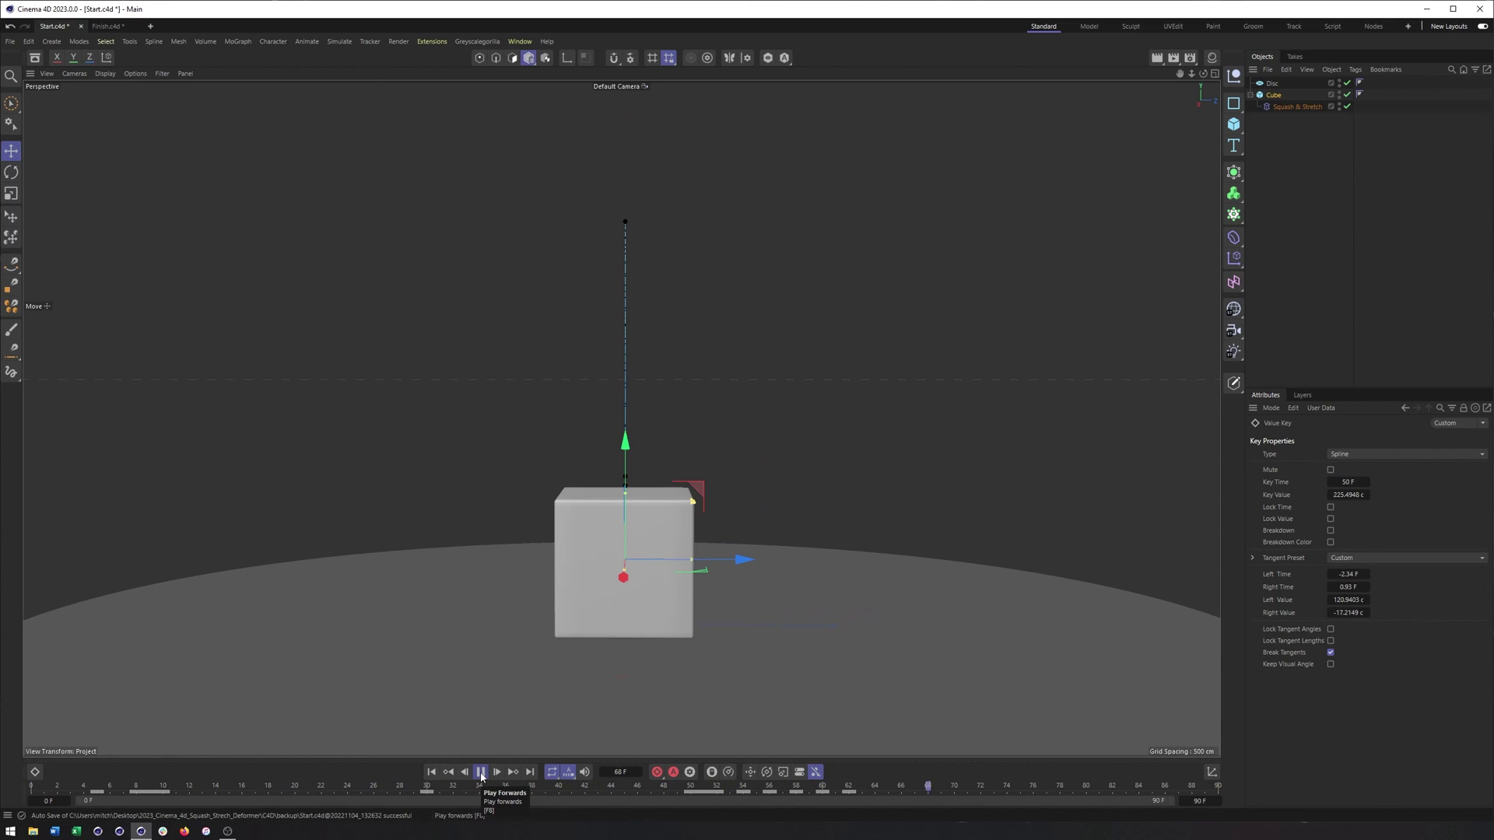
click(481, 772)
Step: On frame 0, raise the cube to a Y position of about 100.2 cm so it stands on the floor, and keyframe it
drag(107, 788, 14, 788)
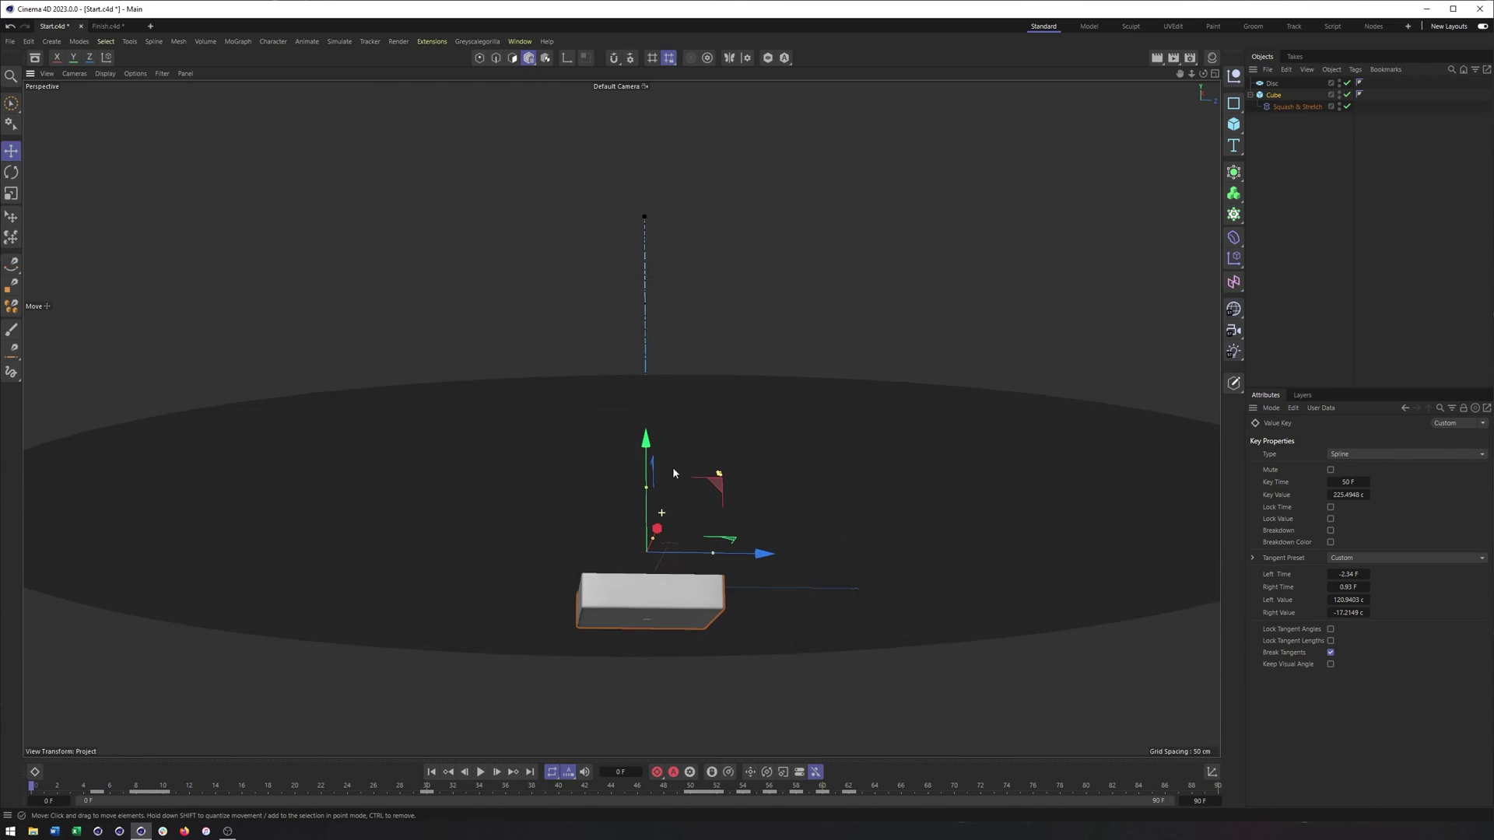
click(1272, 95)
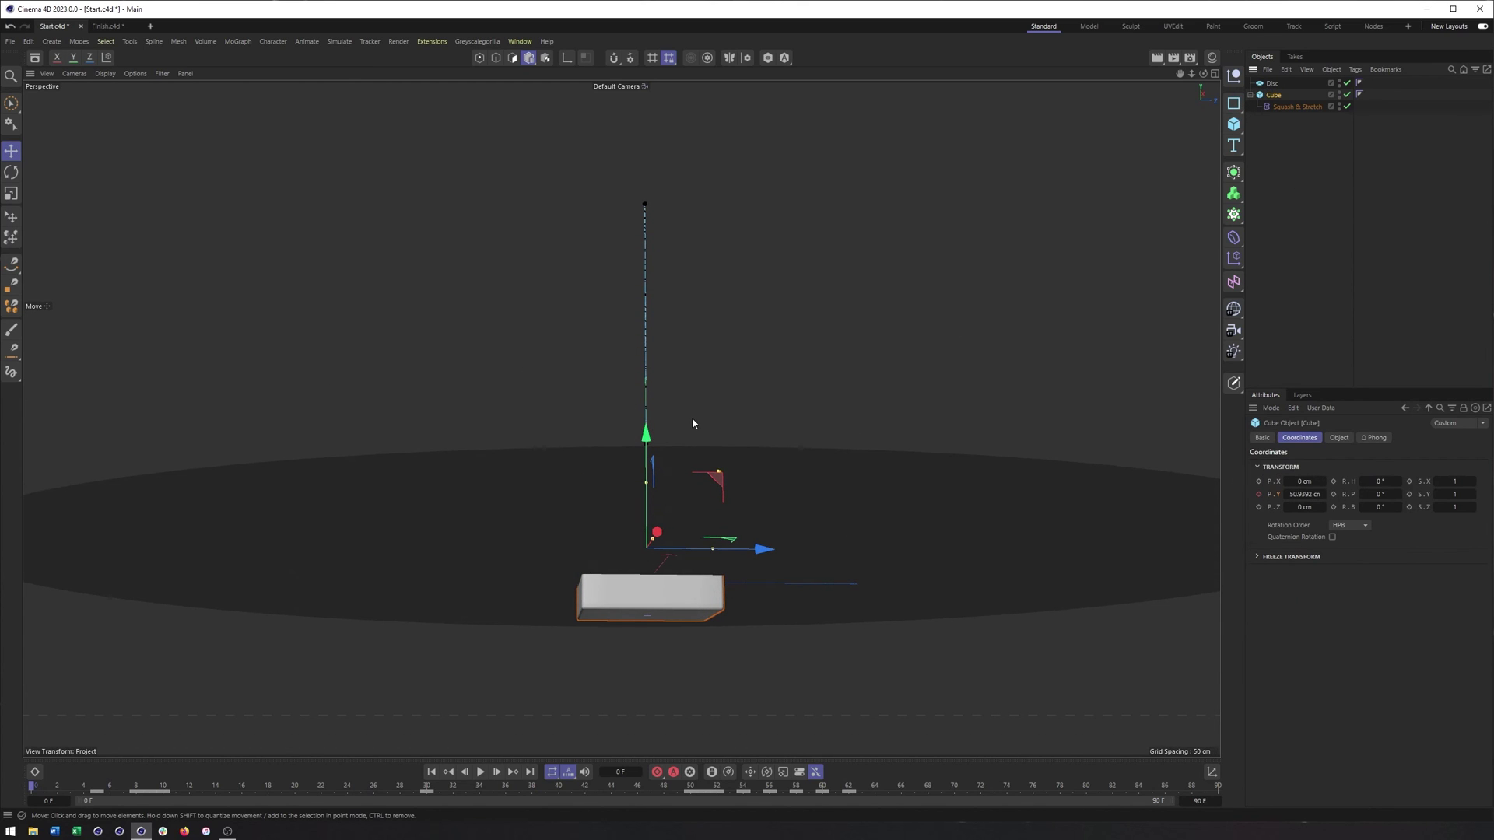
key(F4)
drag(725, 373, 733, 302)
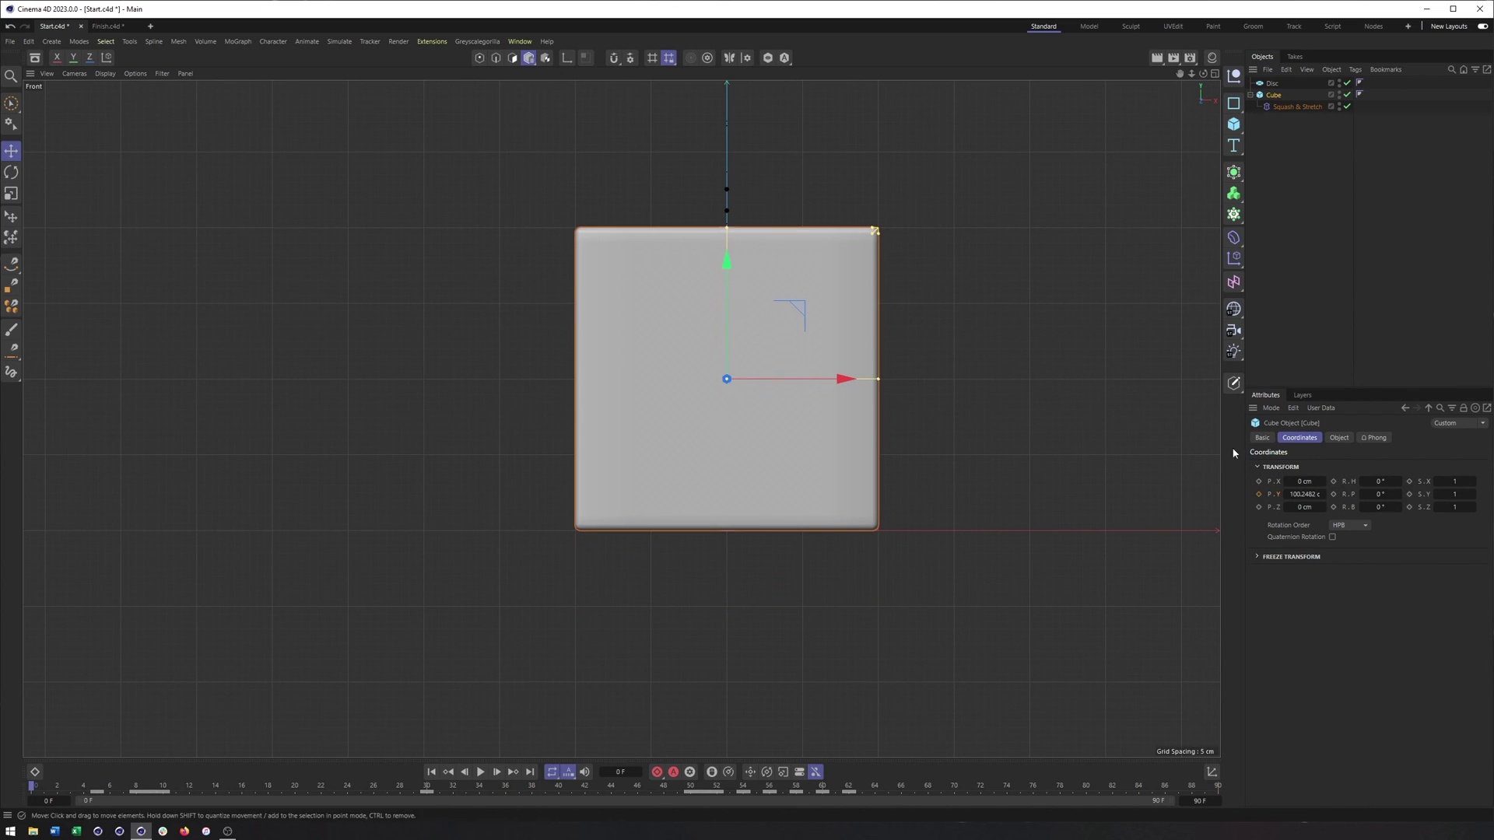
click(1259, 494)
key(F1)
alt+drag(824, 448, 728, 556)
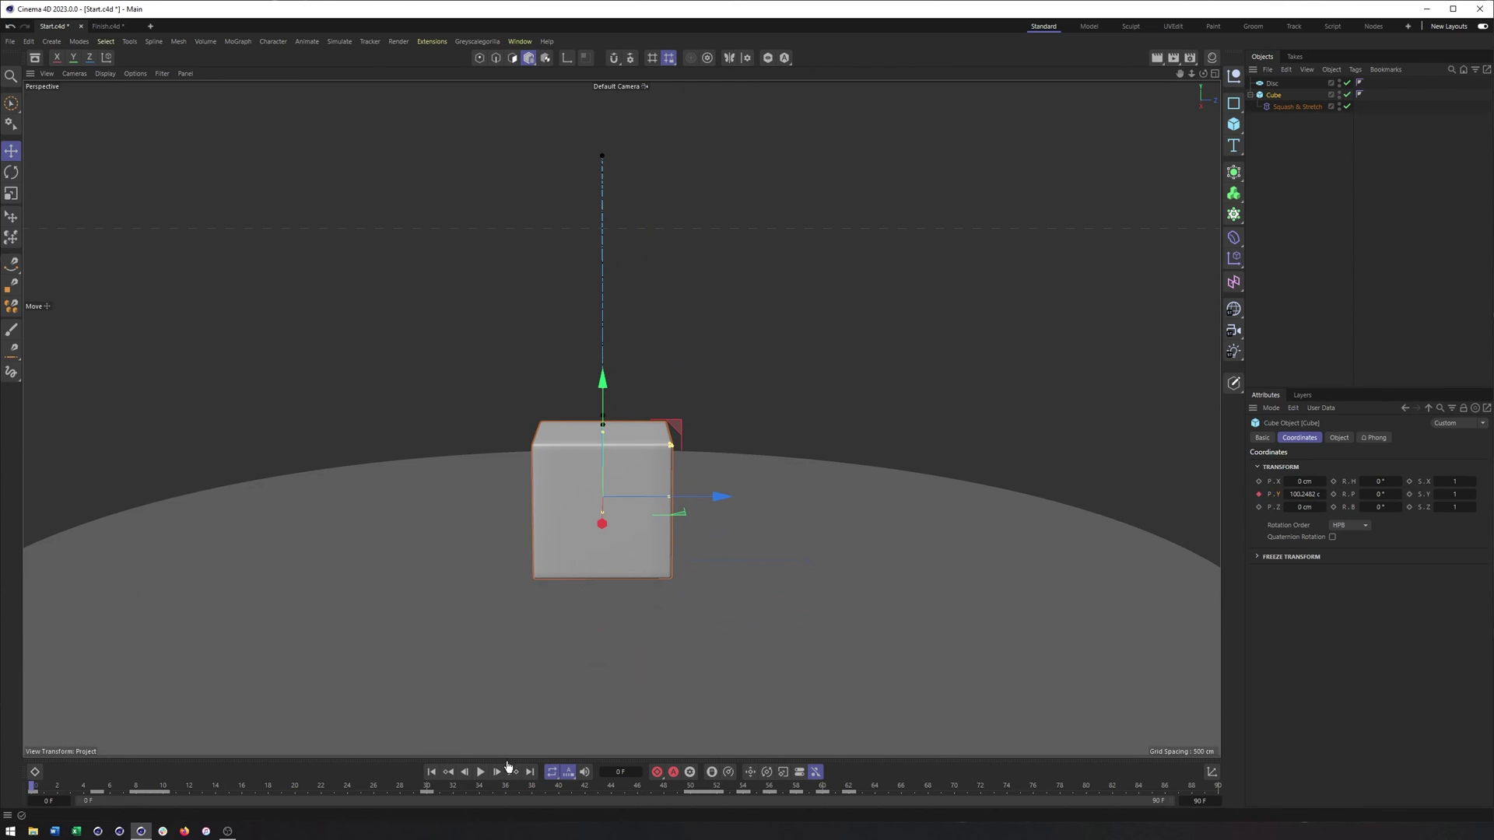
Step: Play the full jump animation with no object selected to check the cube's motion, and stop playback
click(480, 771)
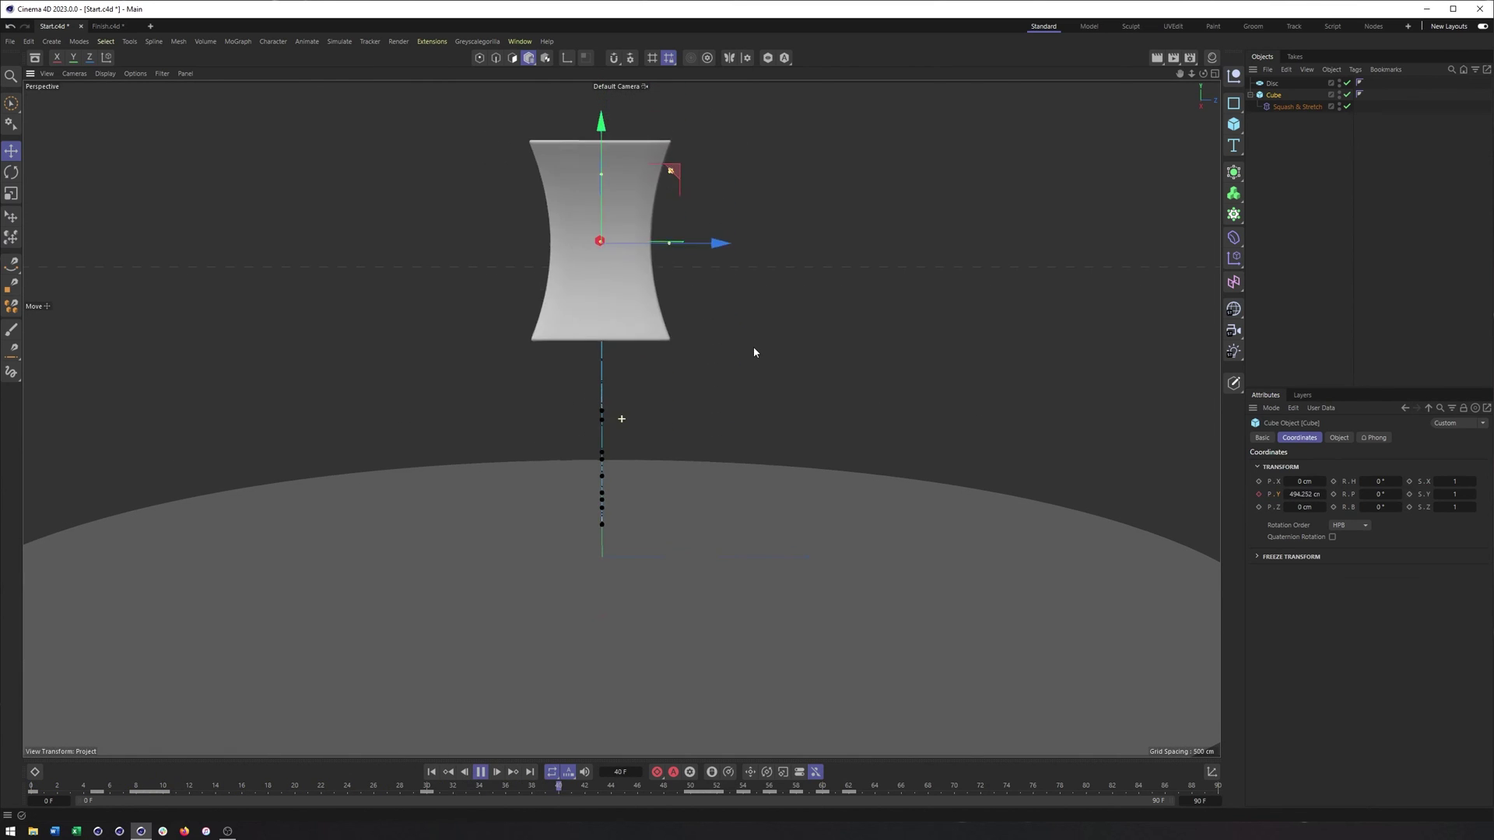
click(1367, 271)
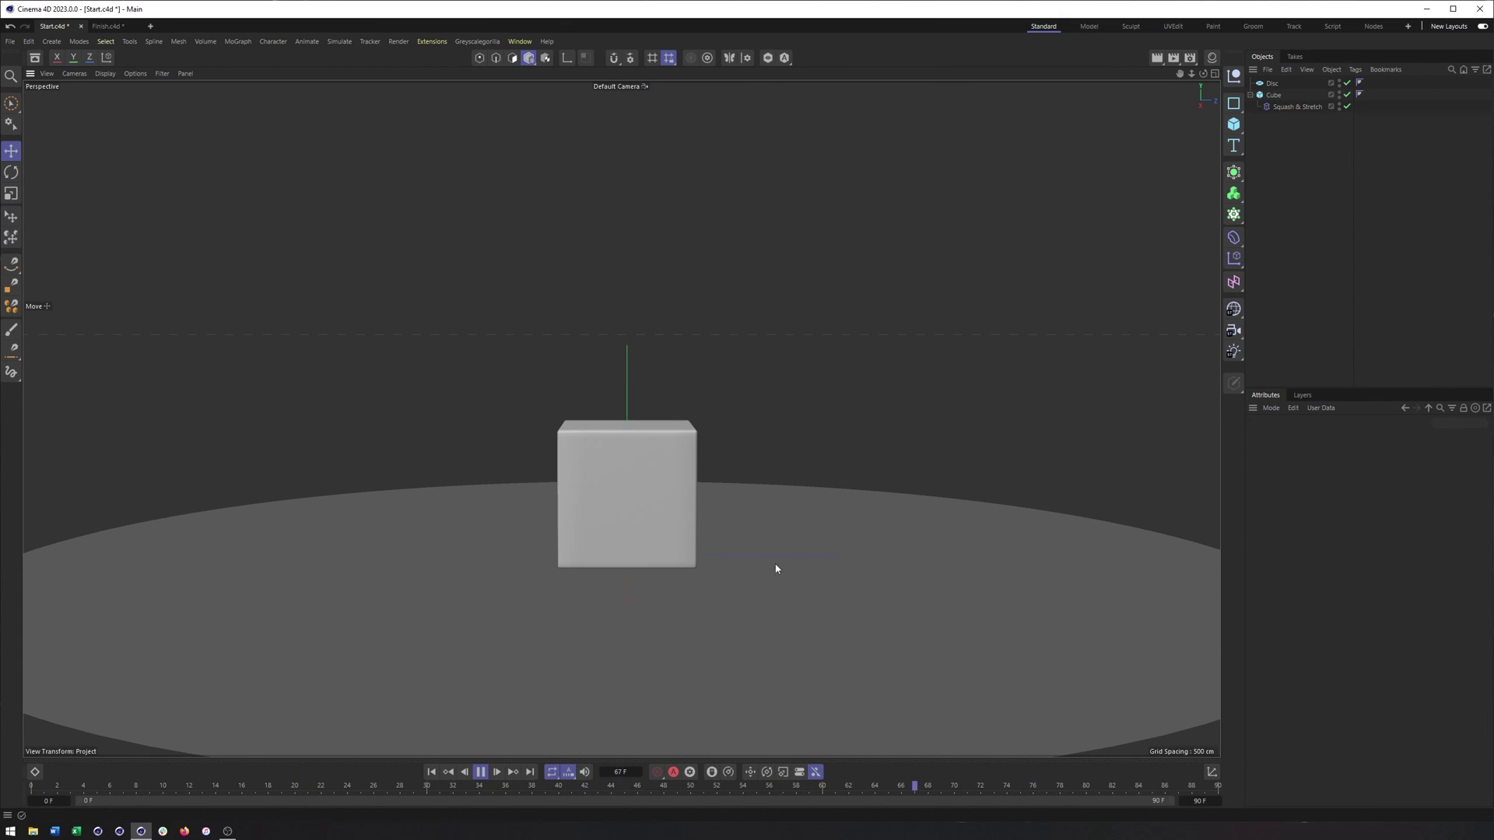
click(480, 771)
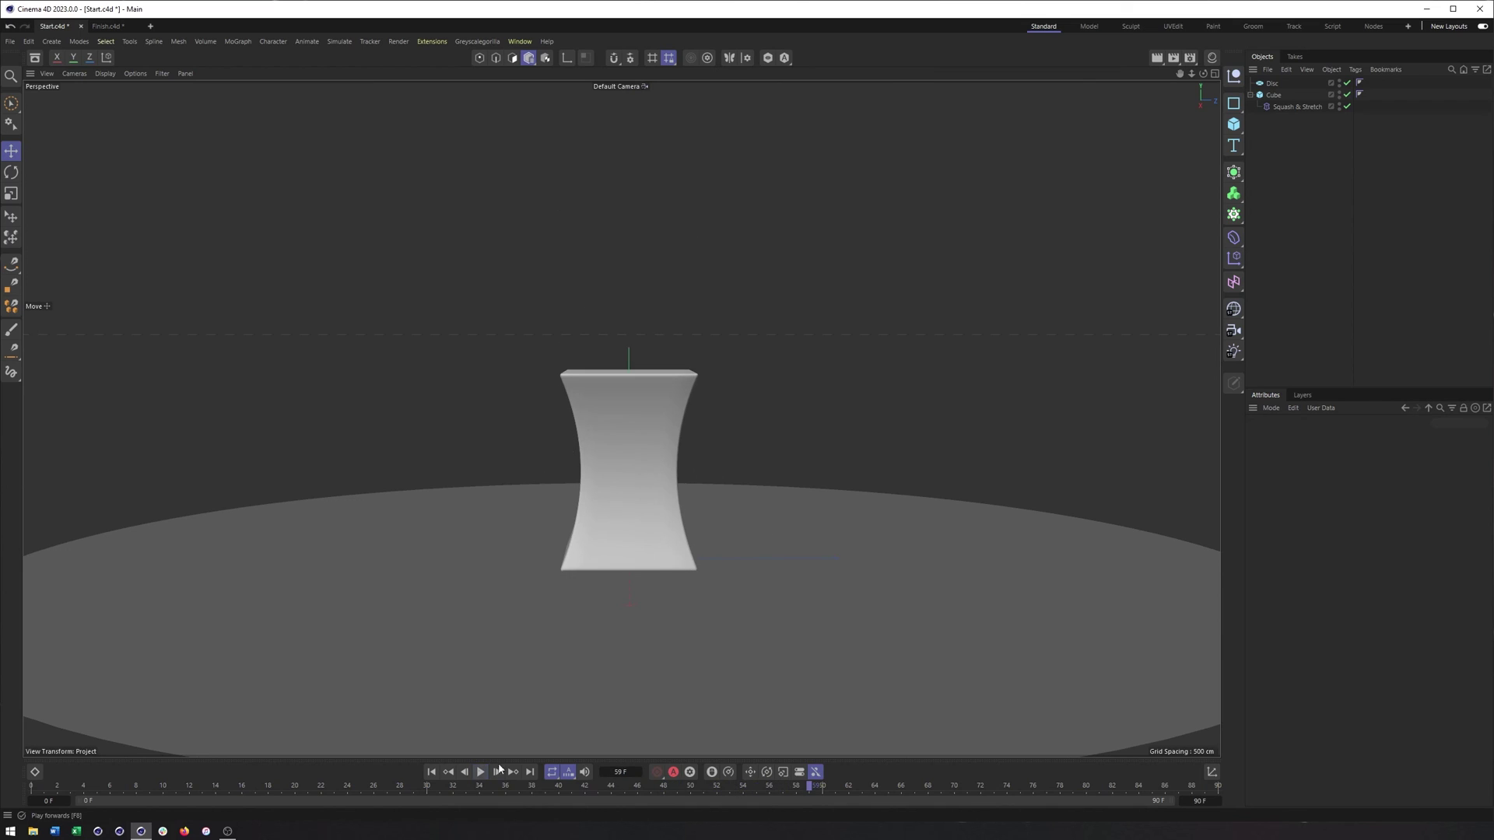
Step: In the Finish.c4d project, make the hidden Scale object visible in the viewport and select it and the Squash & Stretch cube in turn
click(112, 27)
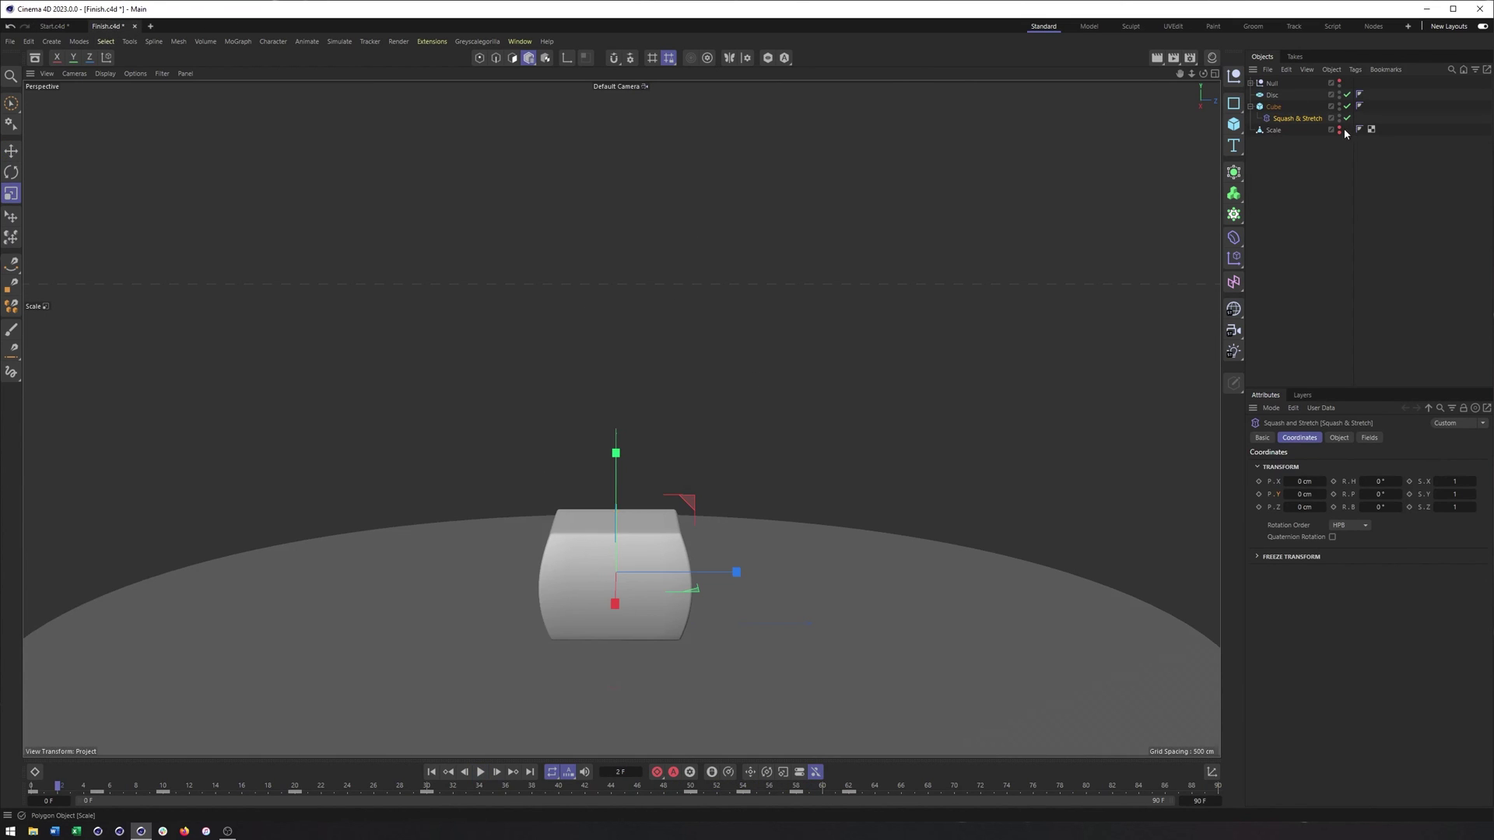
click(1339, 129)
alt+drag(1178, 235, 750, 410)
click(398, 539)
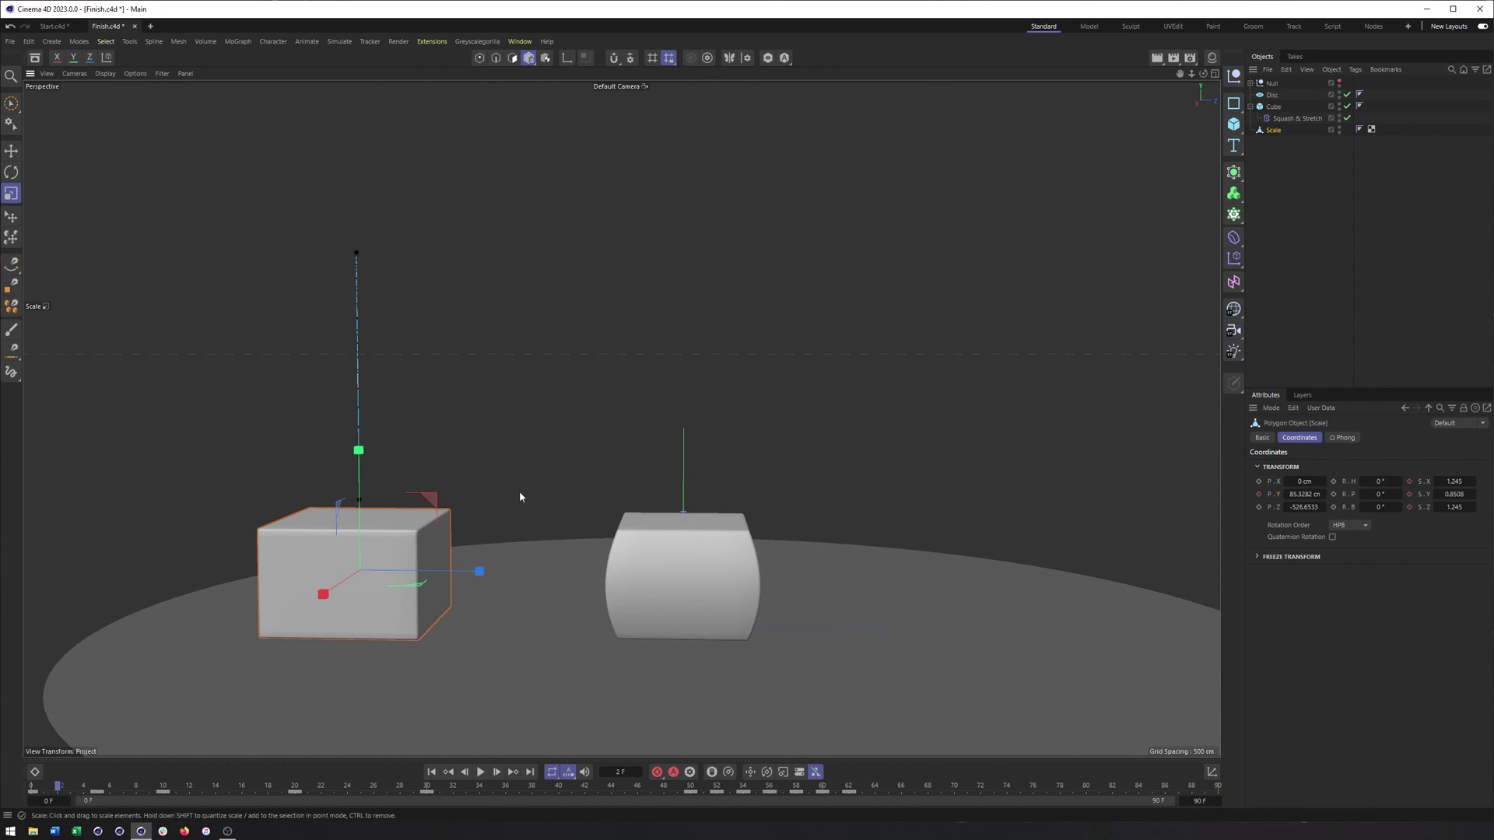
alt+drag(520, 491, 754, 506)
click(717, 546)
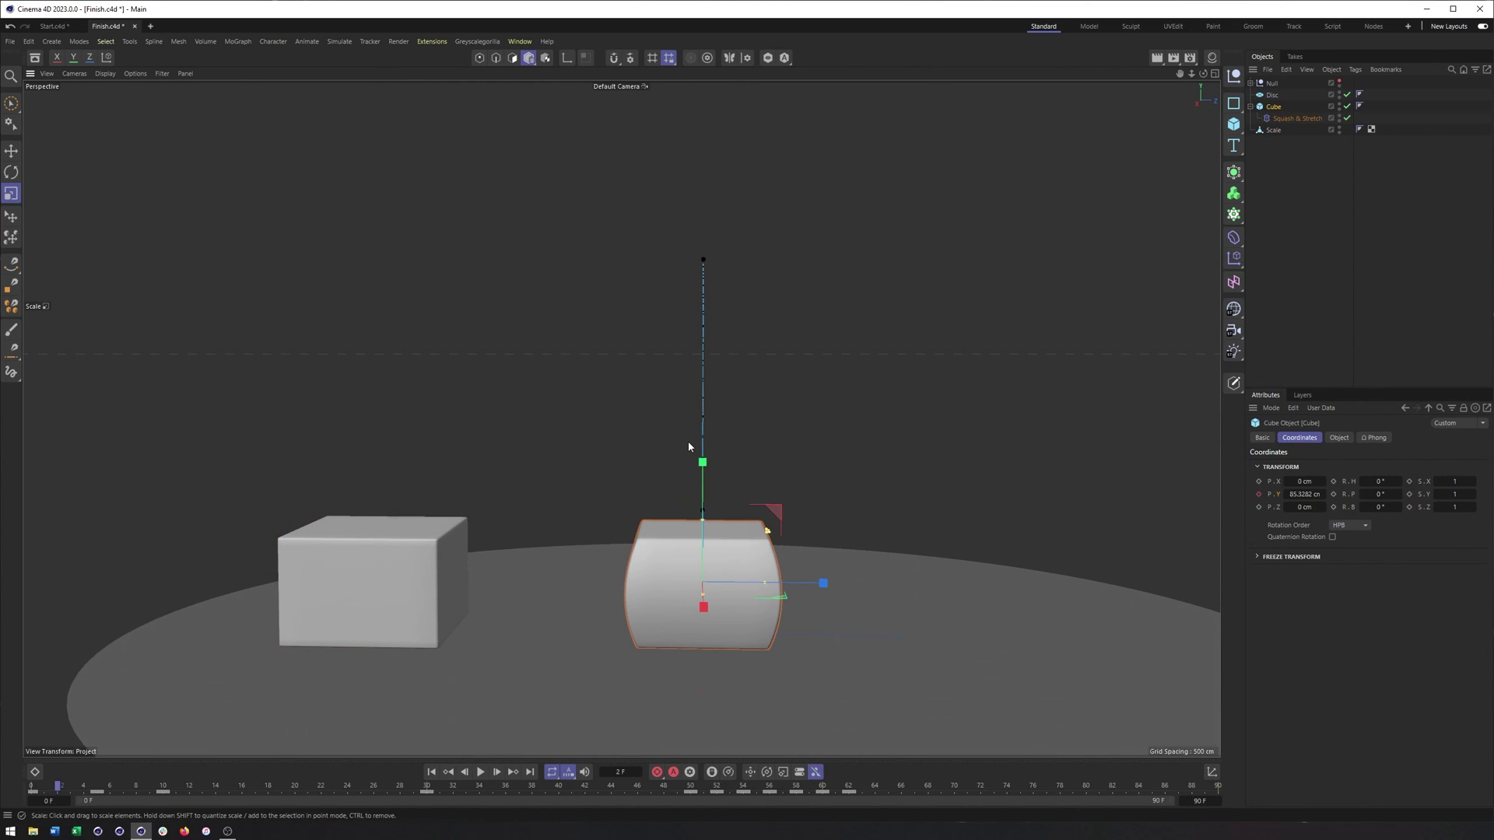
Step: Play the Finish.c4d animation with nothing selected to compare the scale-animated box with the Squash & Stretch cube
alt+middle_drag(689, 446, 692, 457)
click(480, 772)
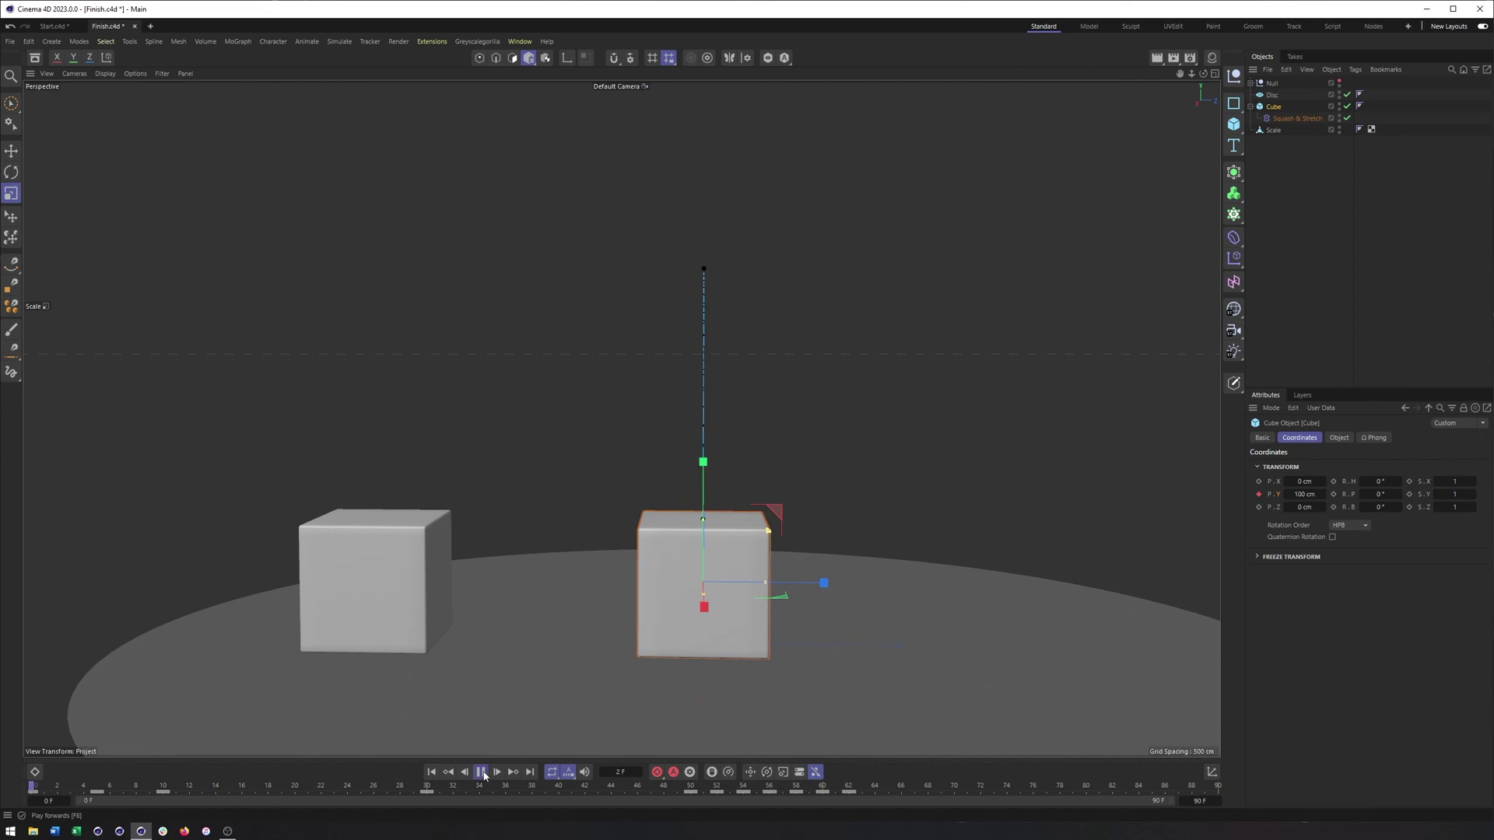
click(534, 157)
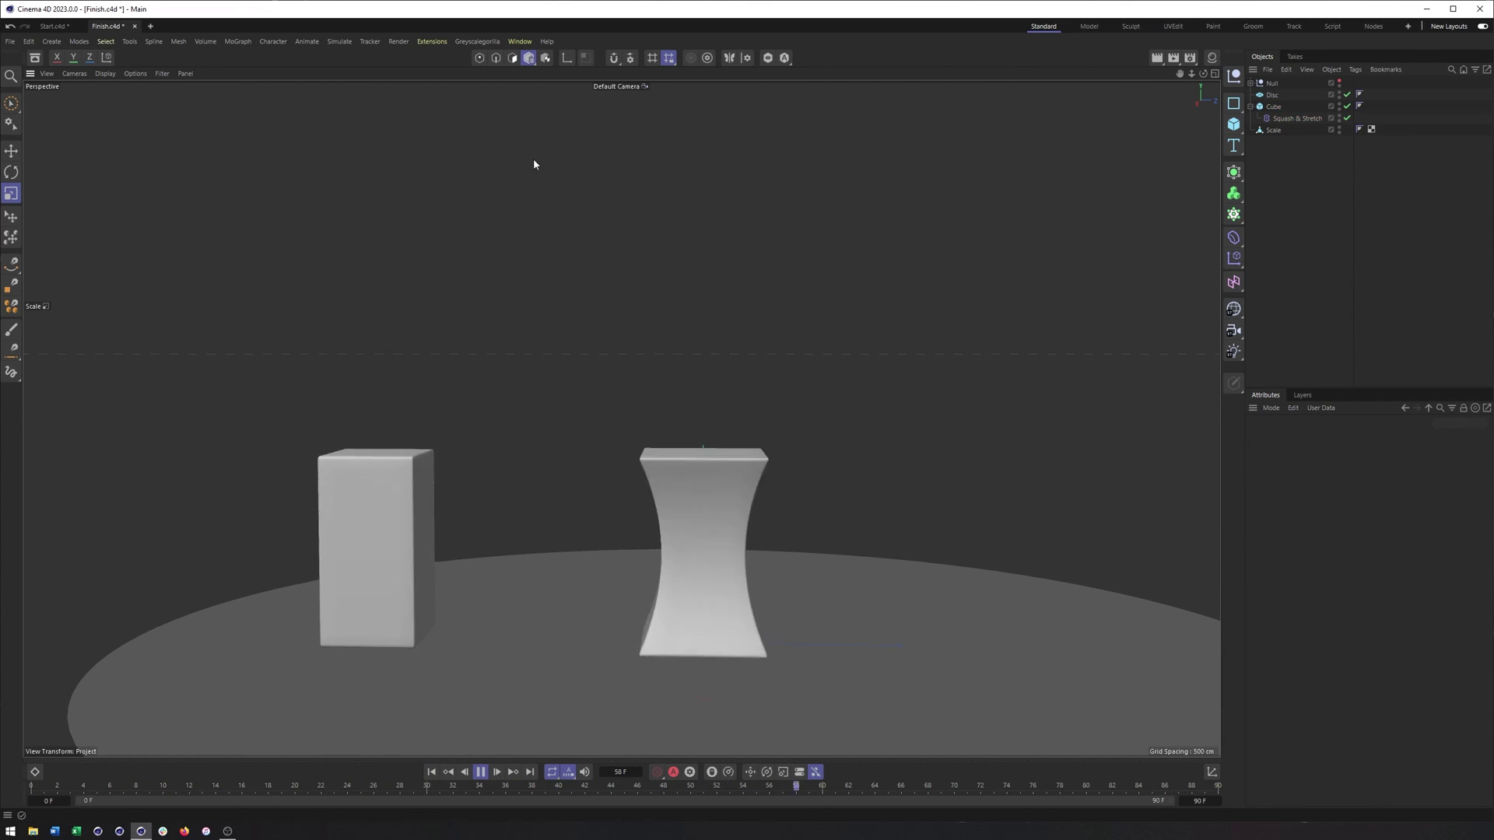